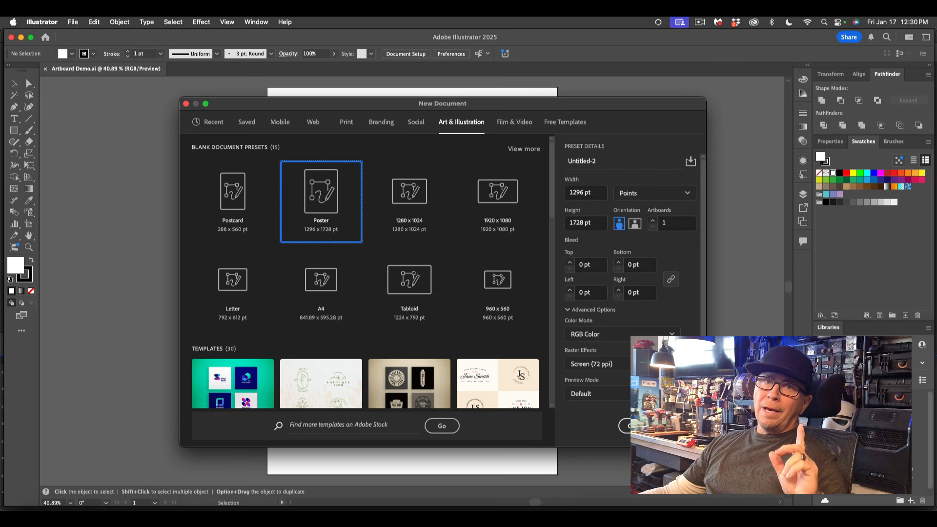
Create a new document from the Poster preset at 1296 x 1728 pt
click(678, 426)
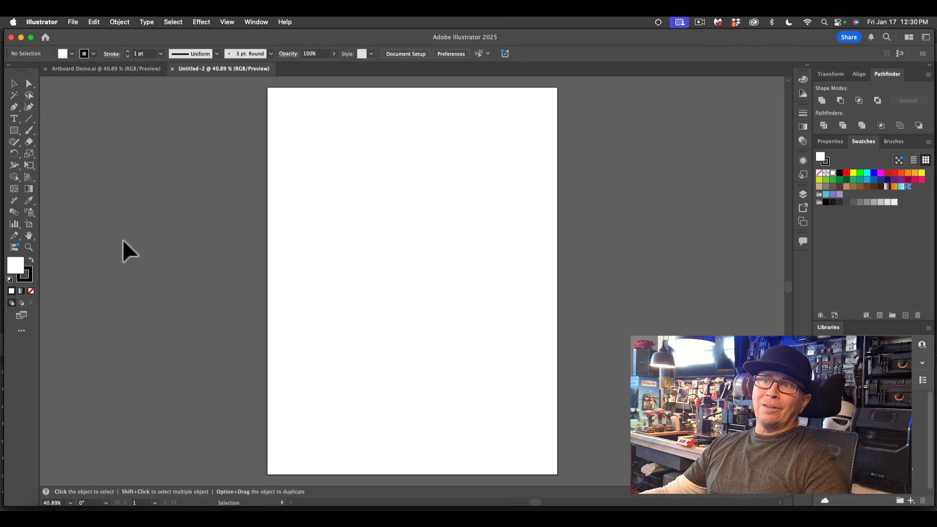
Try shortening the artboard from its top edge with the Artboard tool, and undo the resize
click(29, 226)
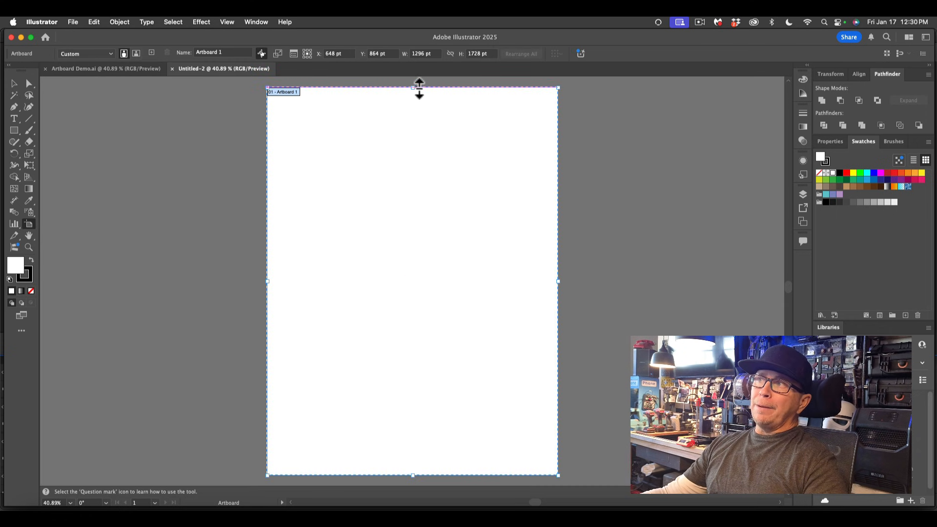
drag(415, 90, 414, 161)
key(cmd+z)
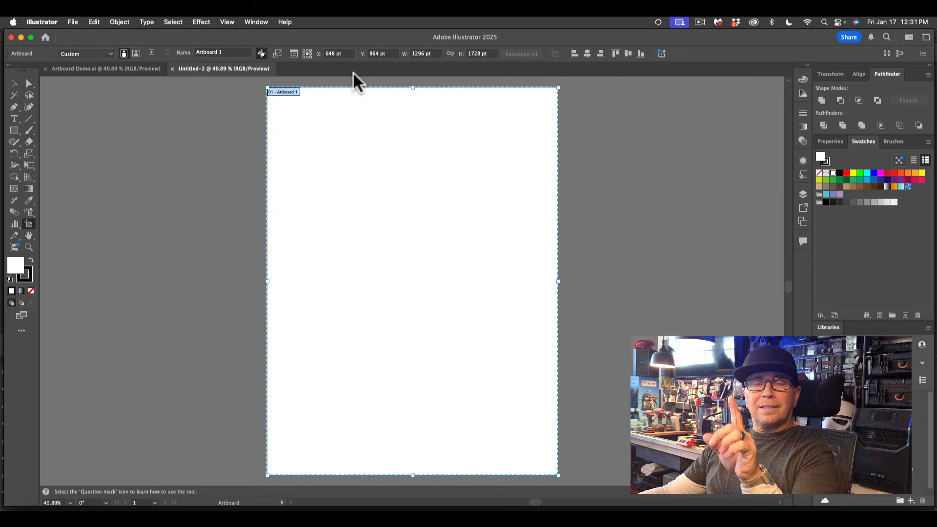
Save the current panel layout as a new custom workspace named with the owner's first name and "Workspace"
click(259, 23)
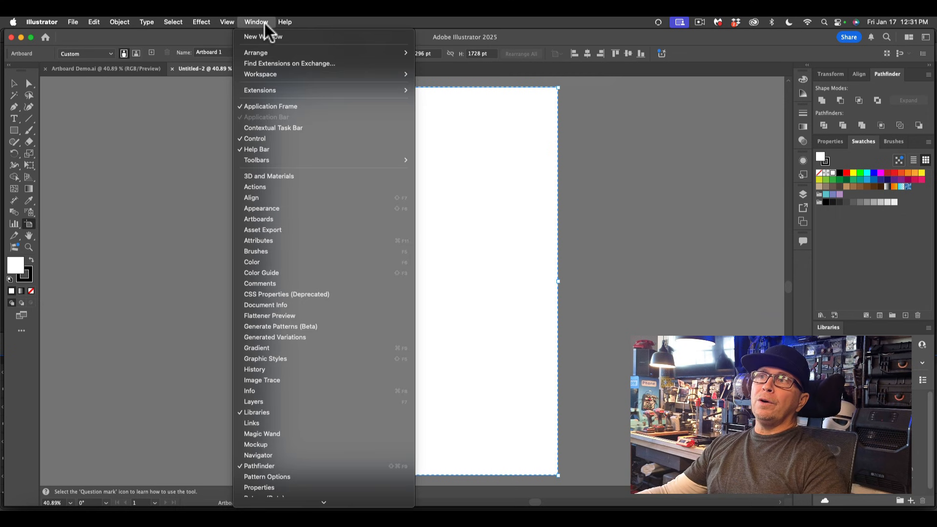
mouse_move(274, 77)
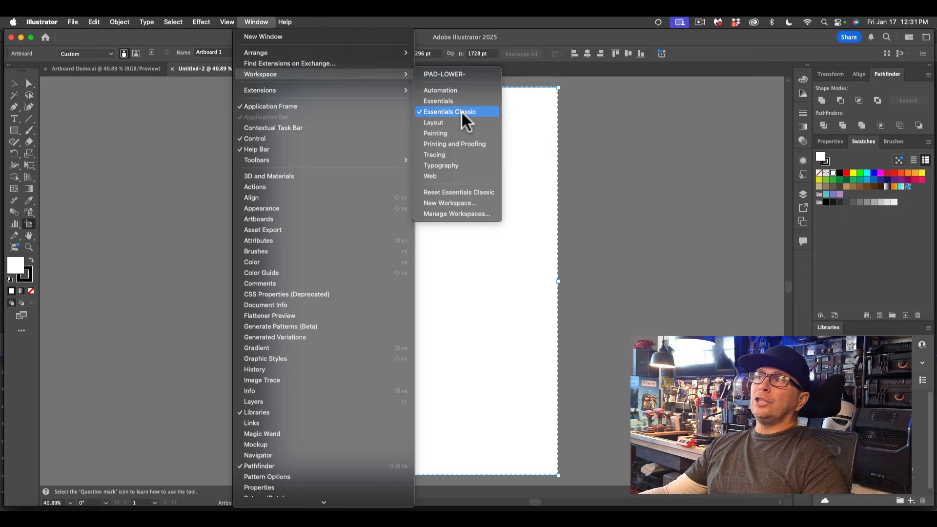
click(205, 139)
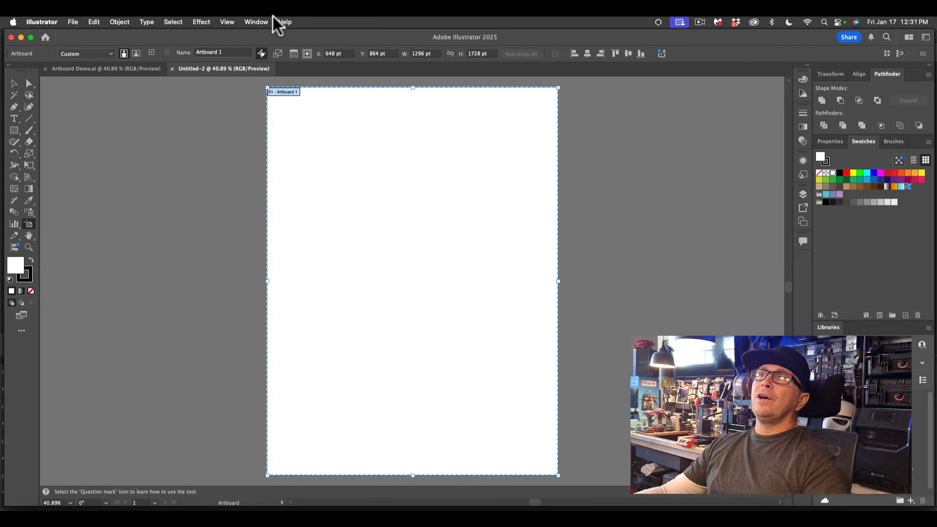
click(260, 23)
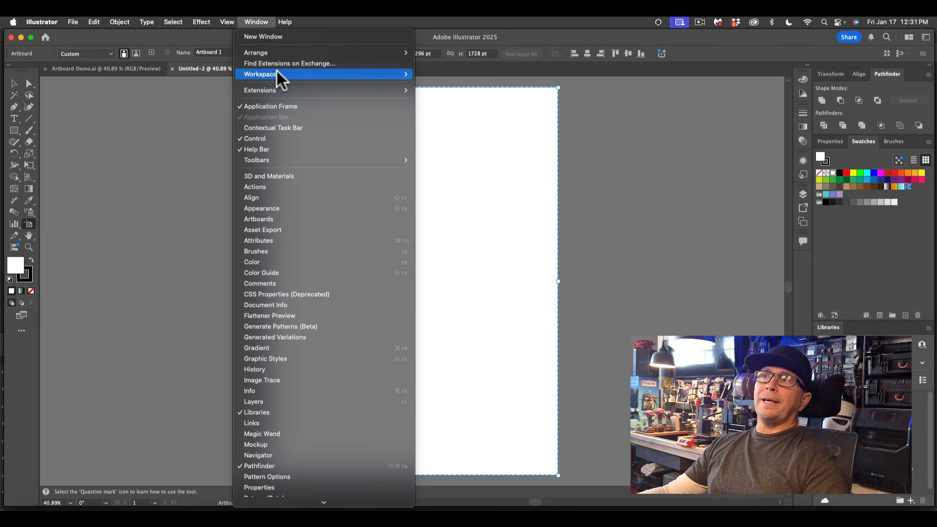
mouse_move(293, 76)
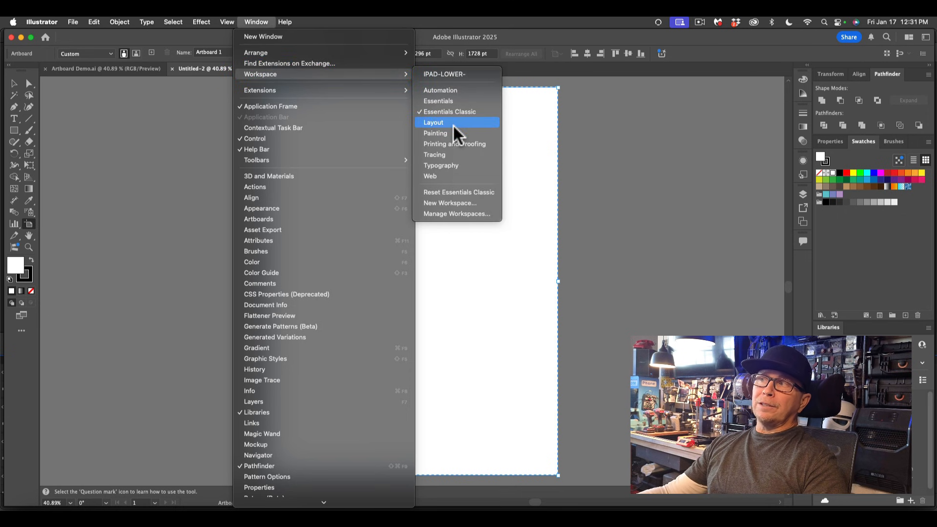
click(465, 204)
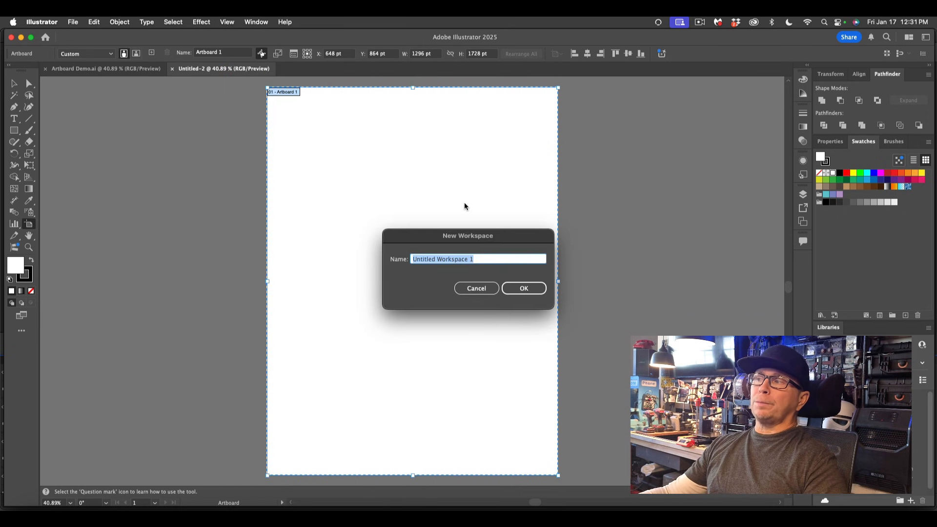
text(Ryan)
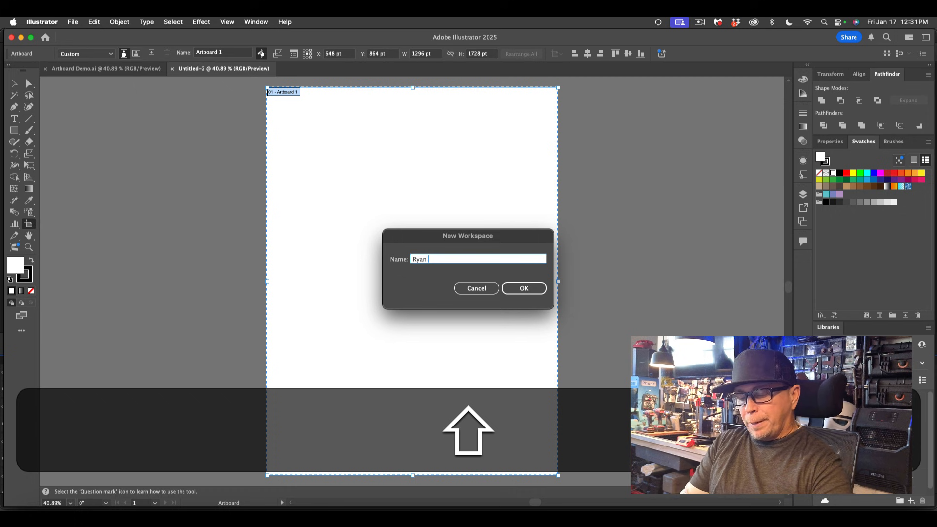
text( Workspa)
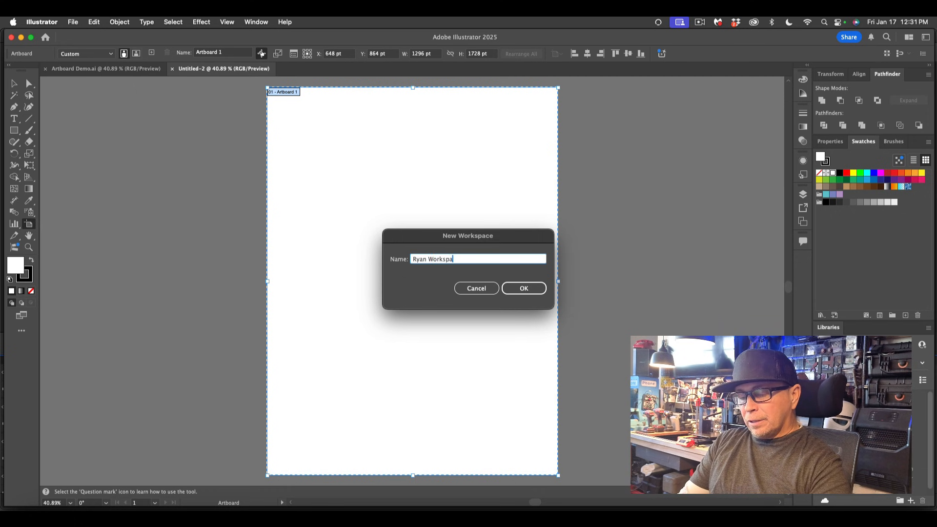
text(ce)
click(521, 291)
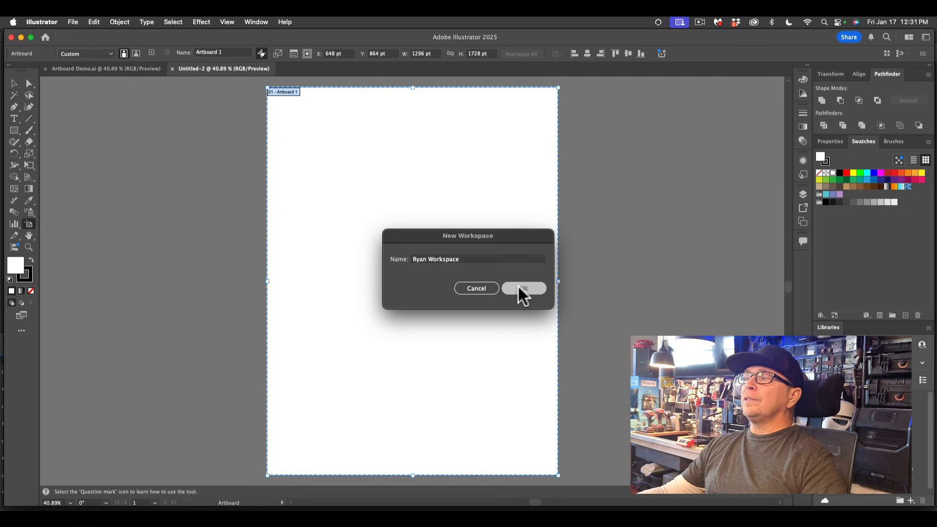
drag(829, 327, 859, 324)
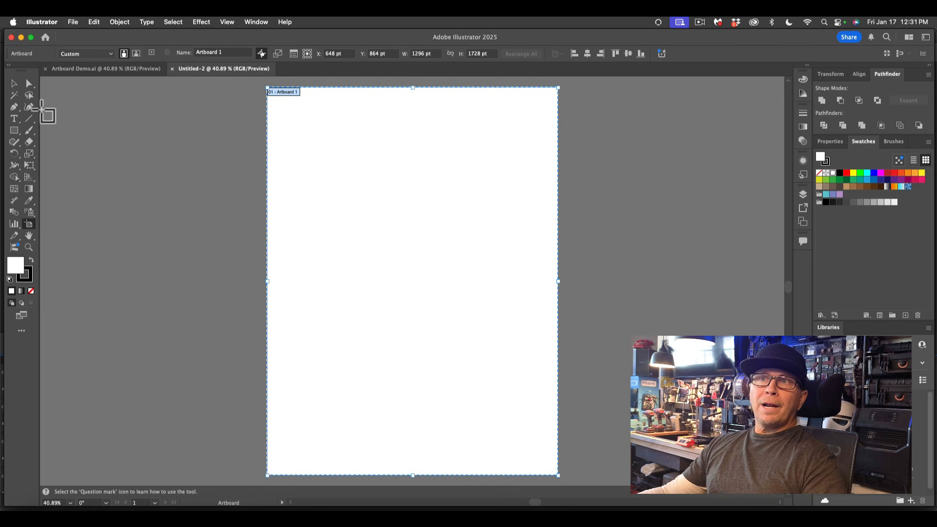
Leave artboard editing, show the Artboards panel and float it detached near the upper corner of the canvas
click(14, 84)
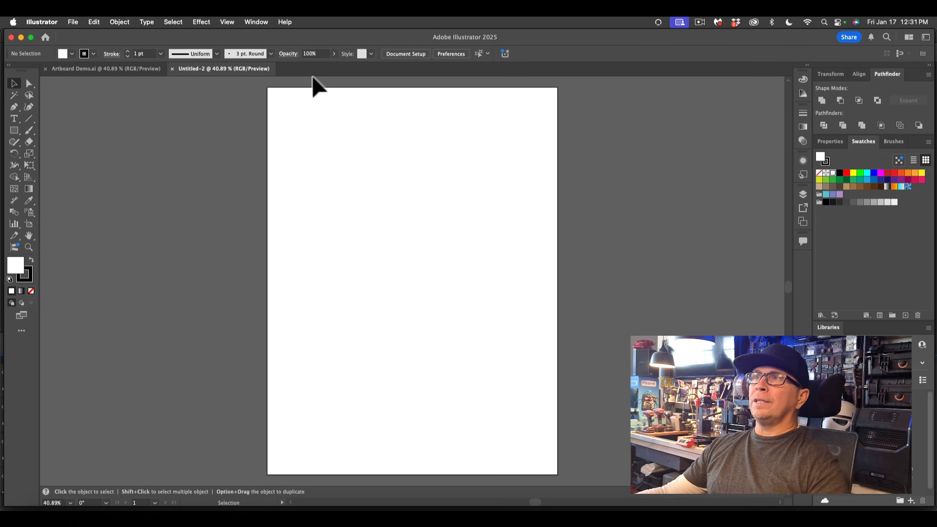
click(257, 22)
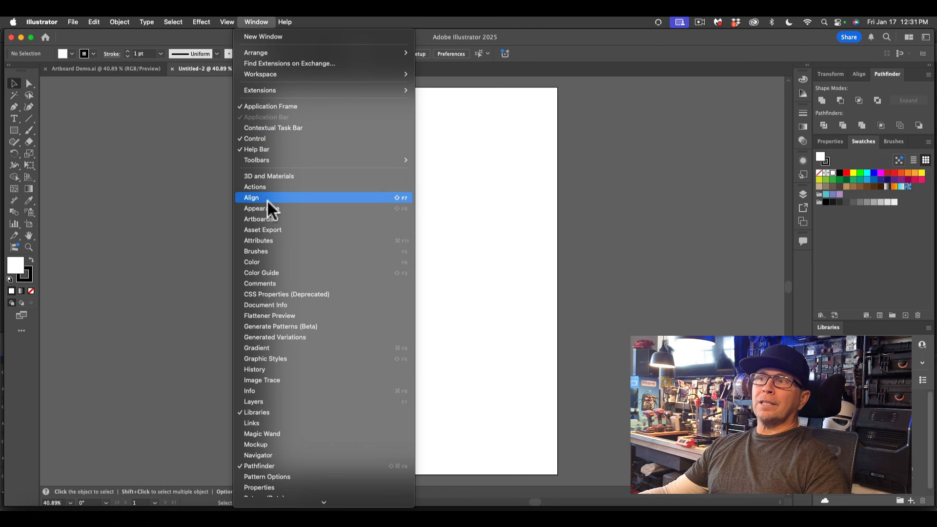
click(268, 218)
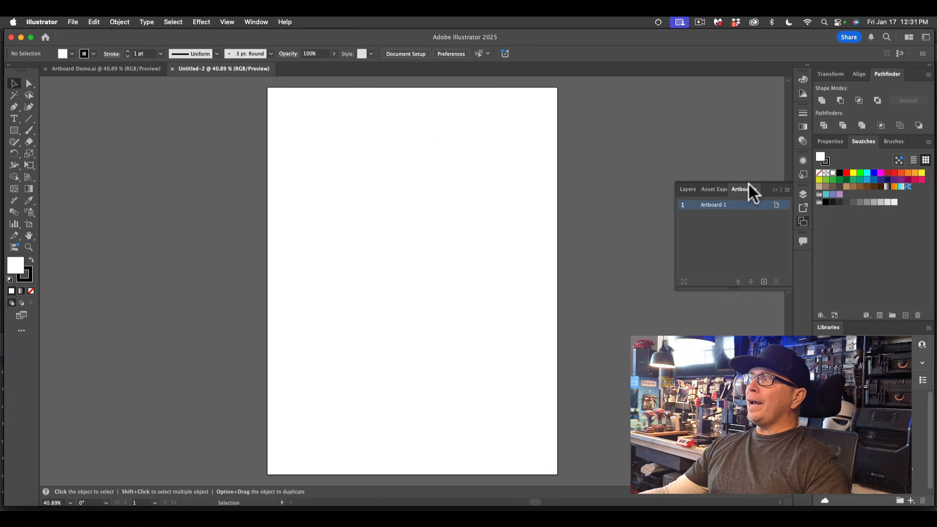
drag(770, 183, 765, 78)
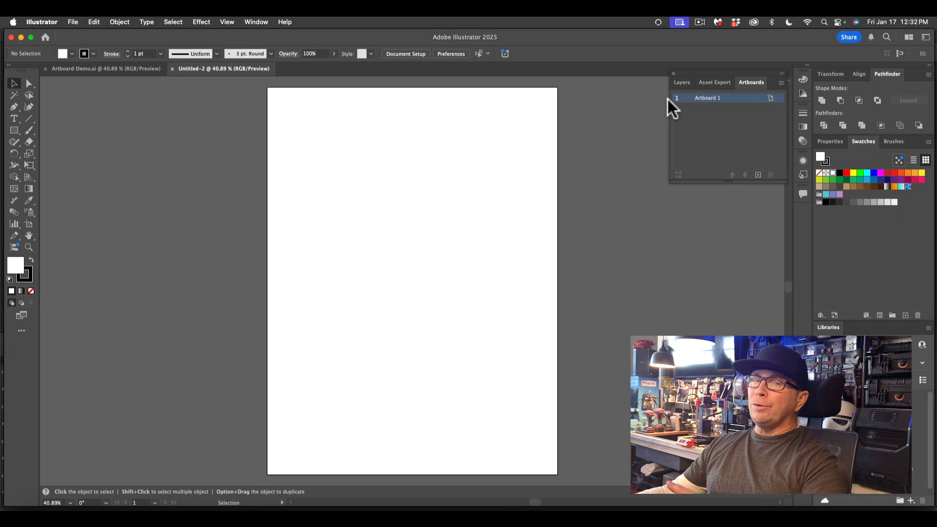
Rename Artboard 1 to "Main Grid"
click(708, 100)
double_click(707, 98)
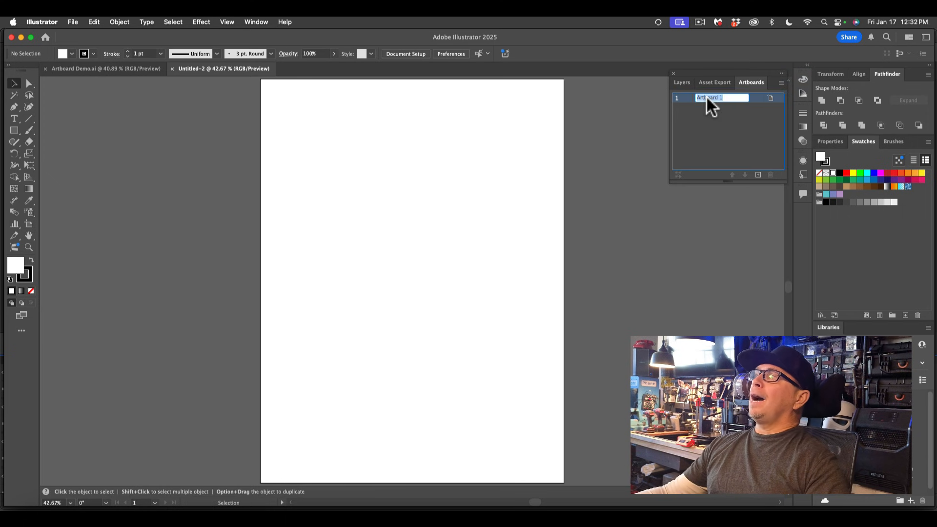
text(Ma)
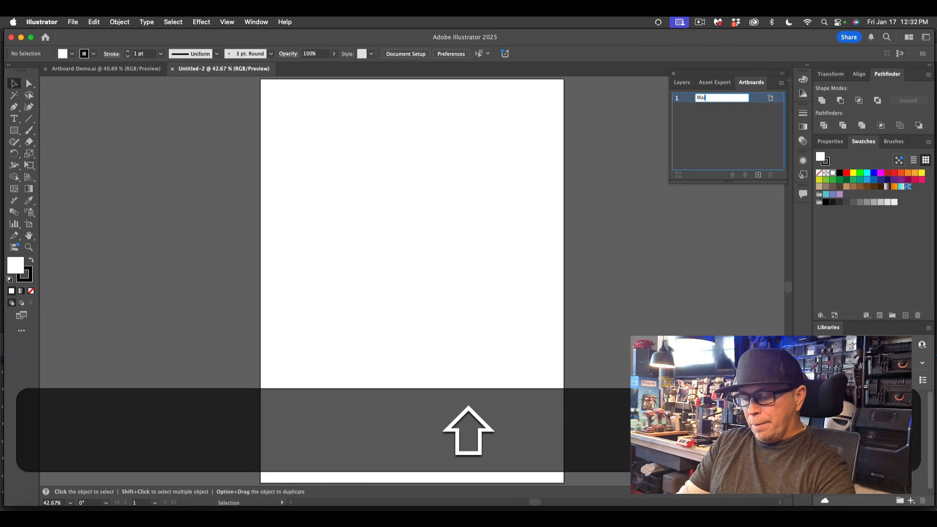
text(in Grid)
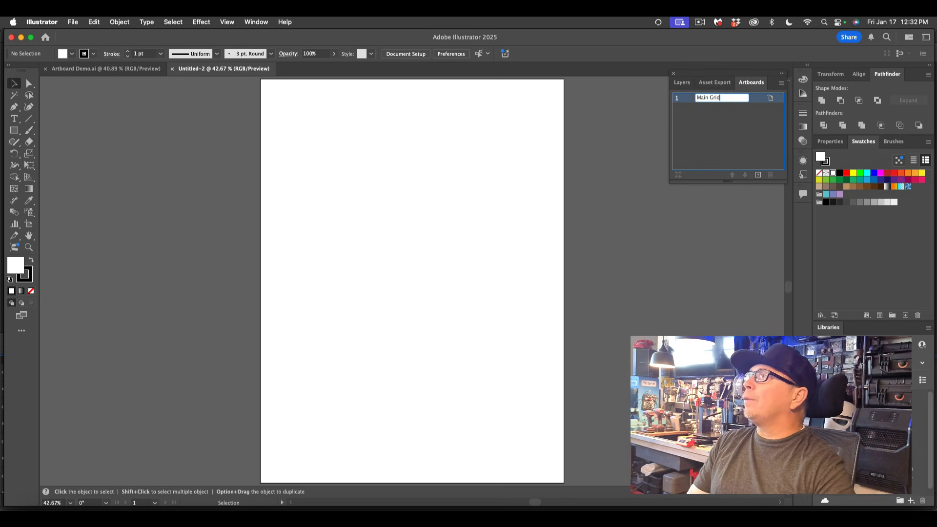
key(Return)
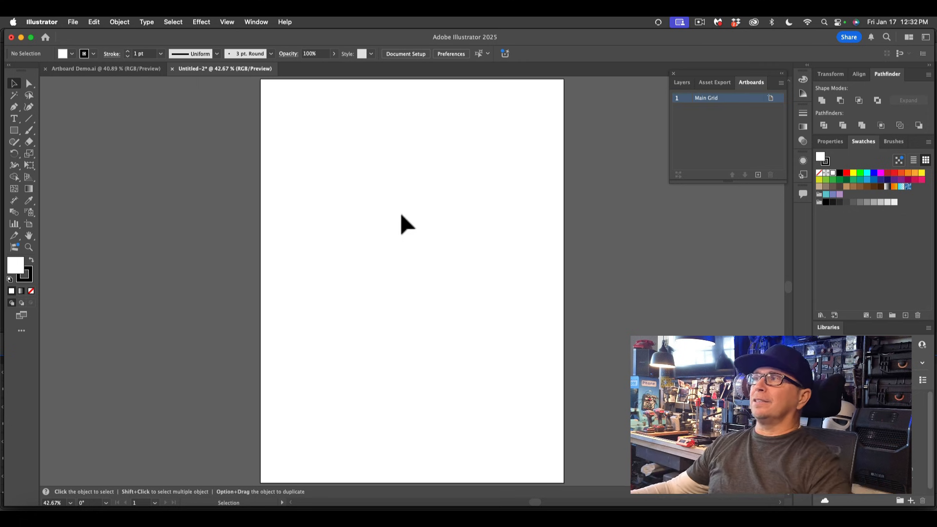
Activate the Artboard tool and undock the toolbox so it floats just beside the Main Grid artboard
click(28, 223)
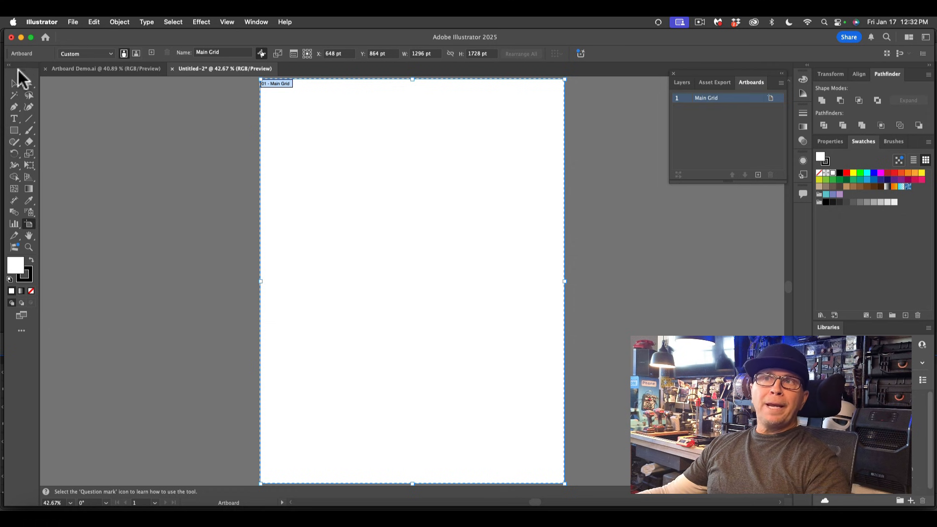
drag(20, 70, 190, 99)
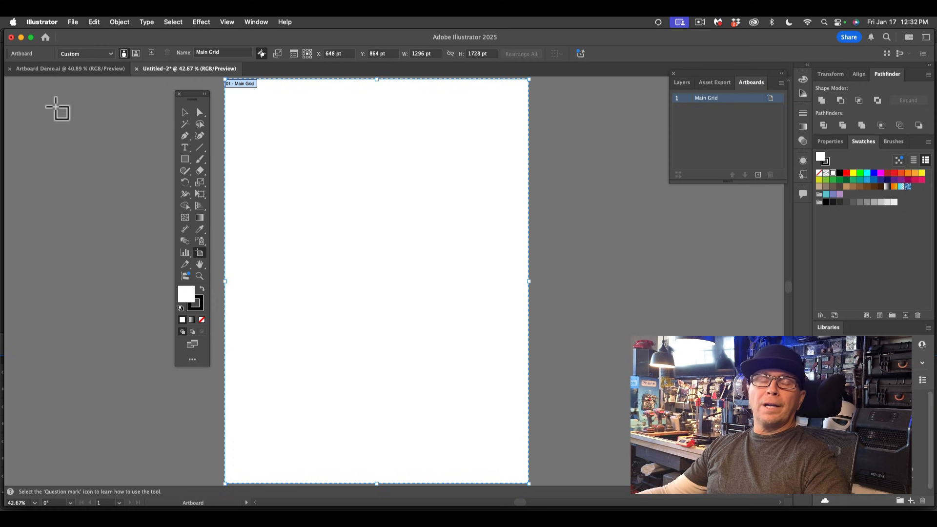
Draw a second artboard about 388 x 373 pt in the empty canvas to the left of Main Grid
drag(55, 107, 144, 189)
key(shift)
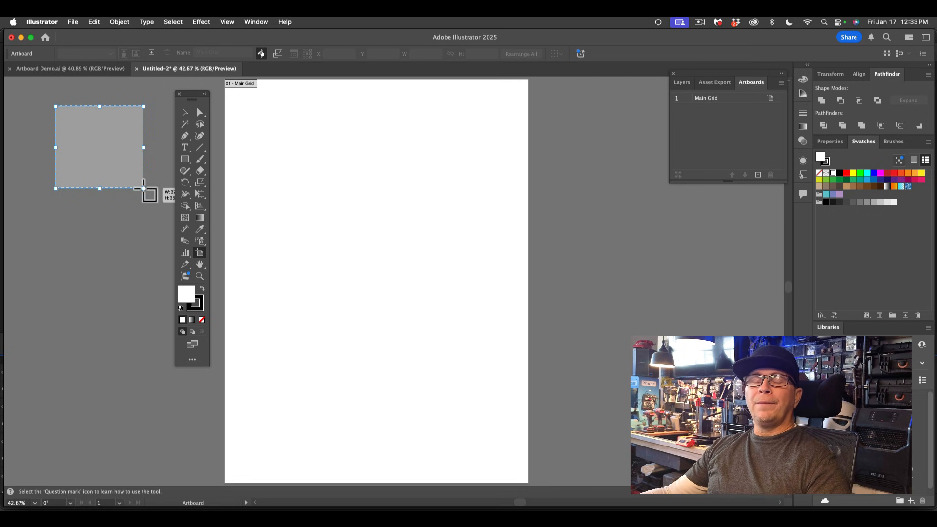
mouse_move(143, 188)
mouse_down()
mouse_move(124, 177)
mouse_move(146, 194)
mouse_up()
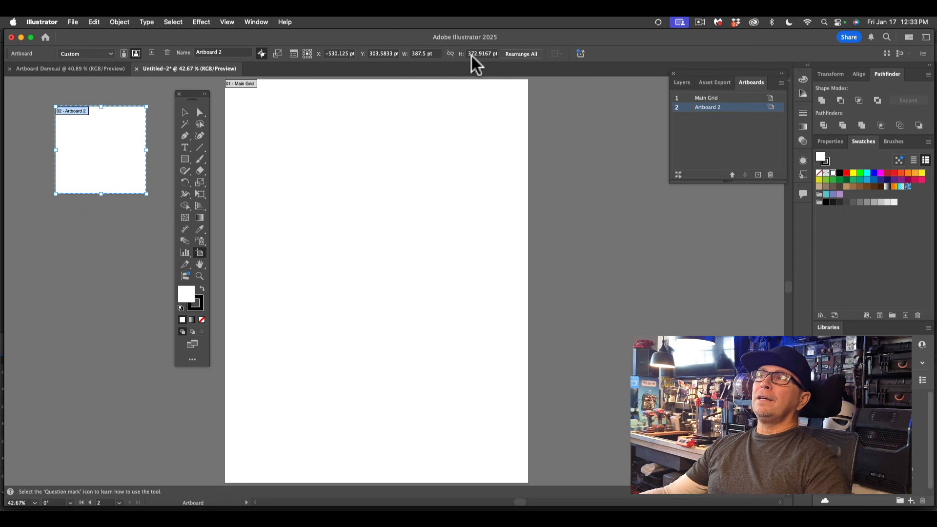
Set the second artboard's width and height to 400 pt each and leave artboard editing
click(425, 53)
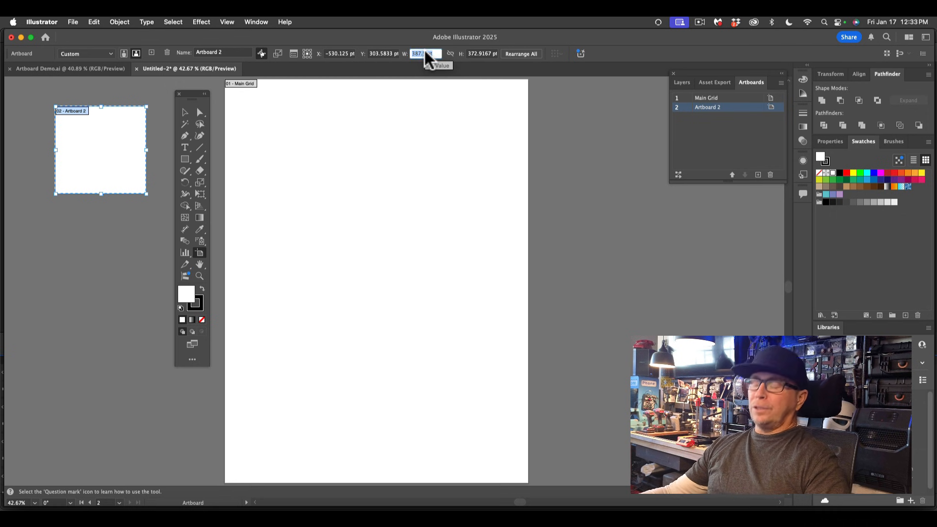
text(4)
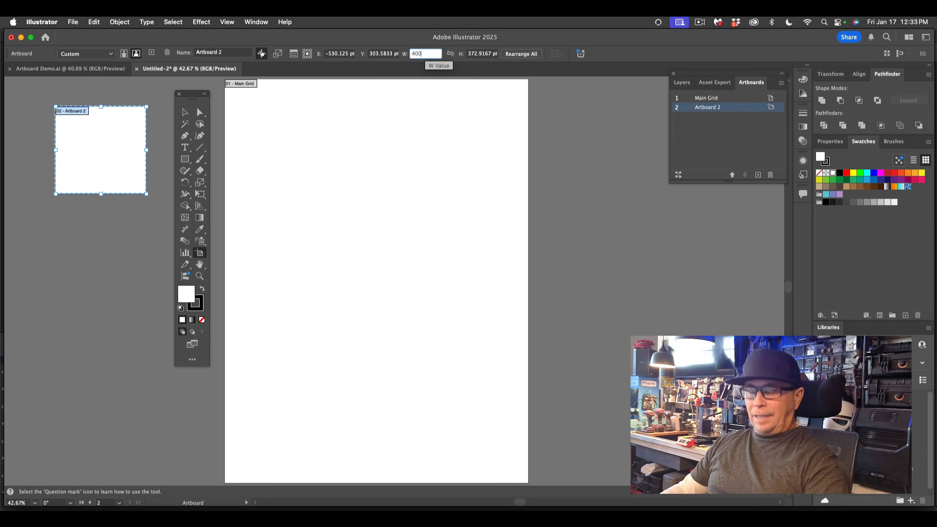
text(00)
key(Tab)
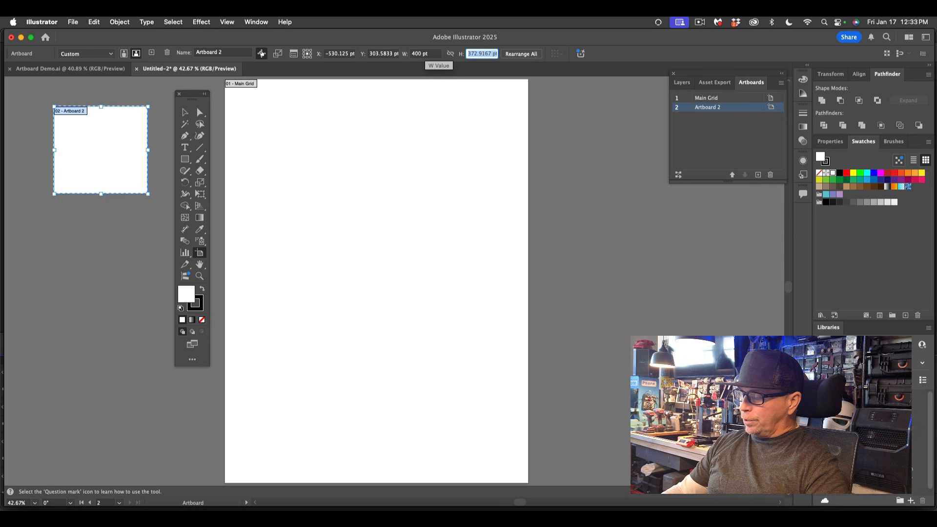
text(400)
key(Return)
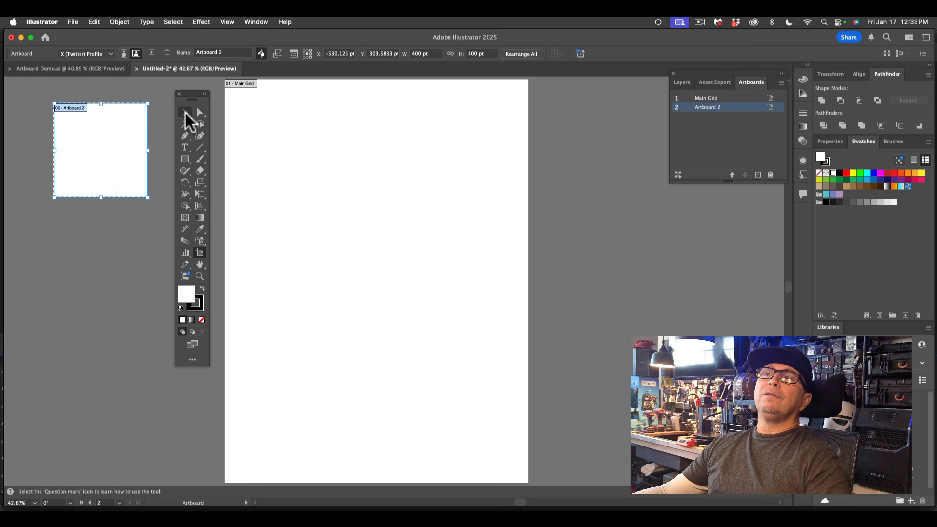
click(186, 113)
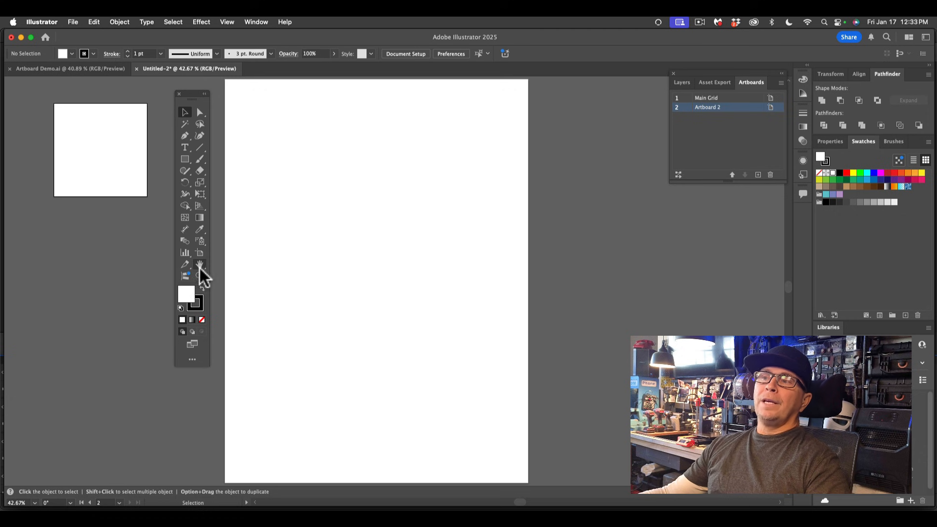
Rename Artboard 2 to "icon 1" with the Artboard tool active
click(199, 254)
mouse_move(95, 129)
mouse_down()
mouse_move(79, 145)
mouse_move(80, 119)
mouse_move(93, 127)
mouse_up()
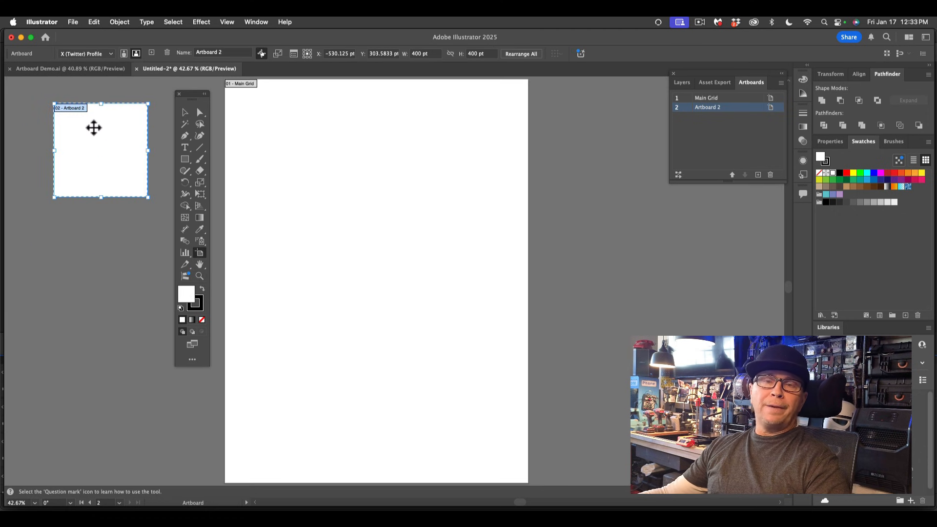
double_click(705, 108)
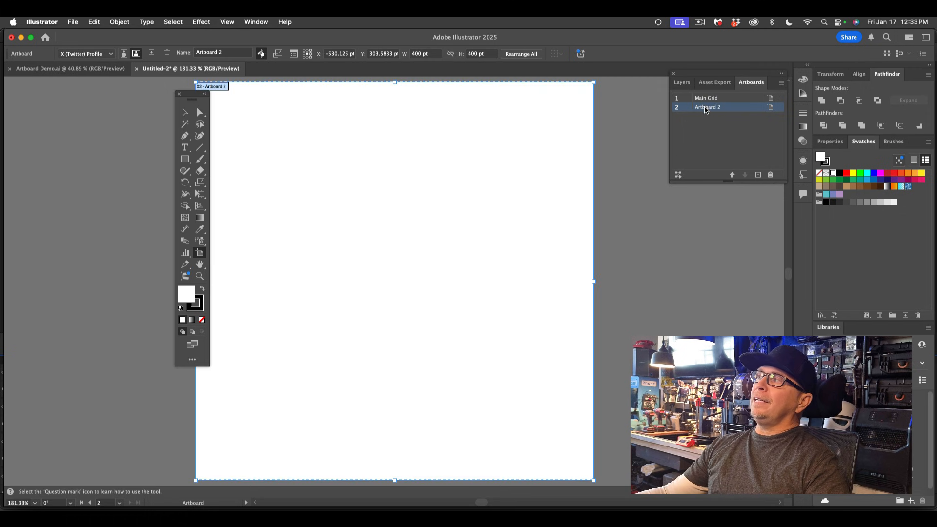
double_click(705, 109)
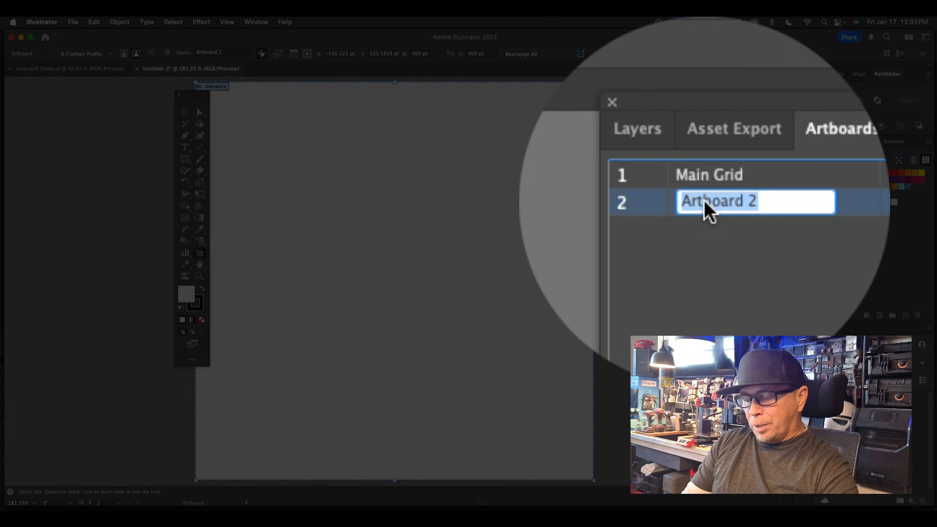
text(icon )
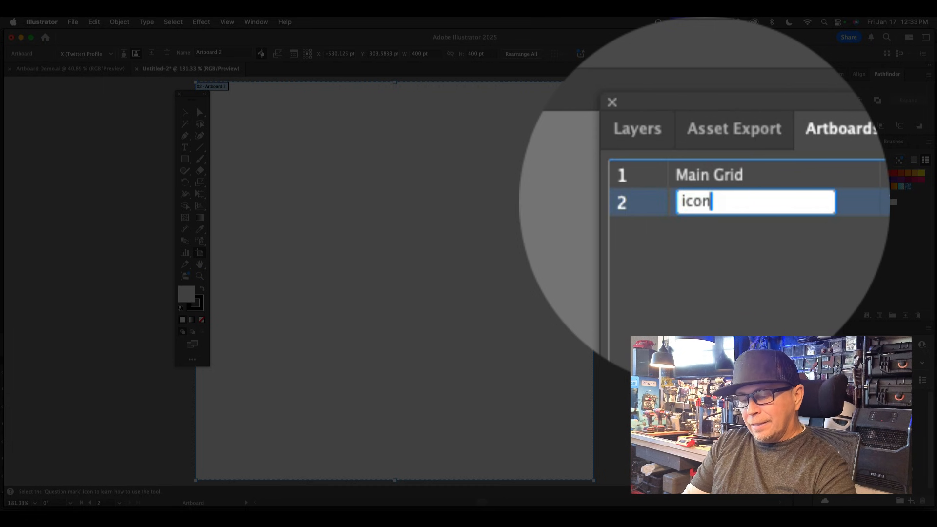
text(1)
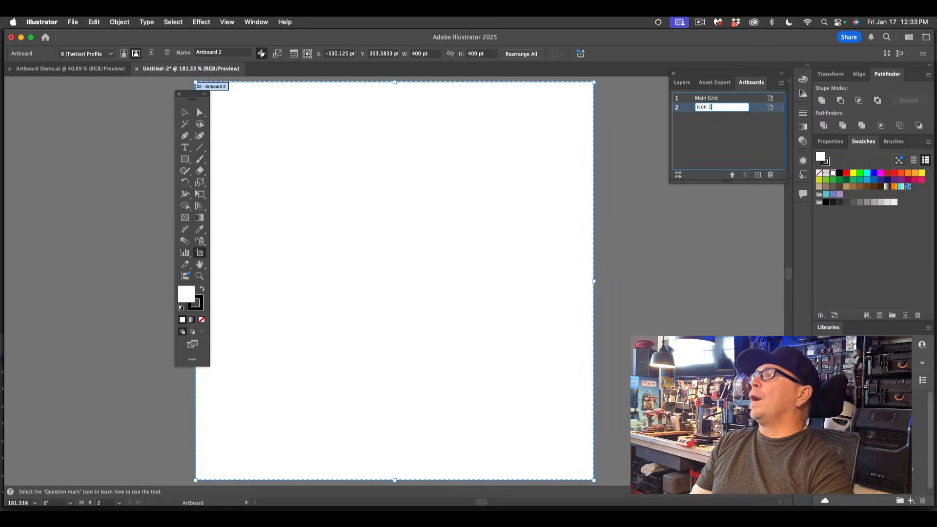
key(Return)
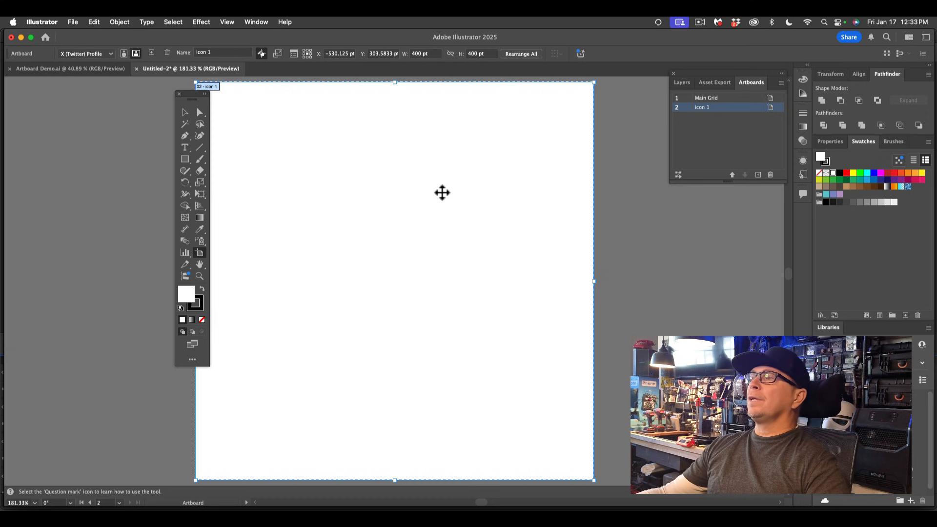
Zoom out and pan the canvas to view the icon 1 and Main Grid artboards together, and return to the Selection tool
scroll(441, 192, down, 5)
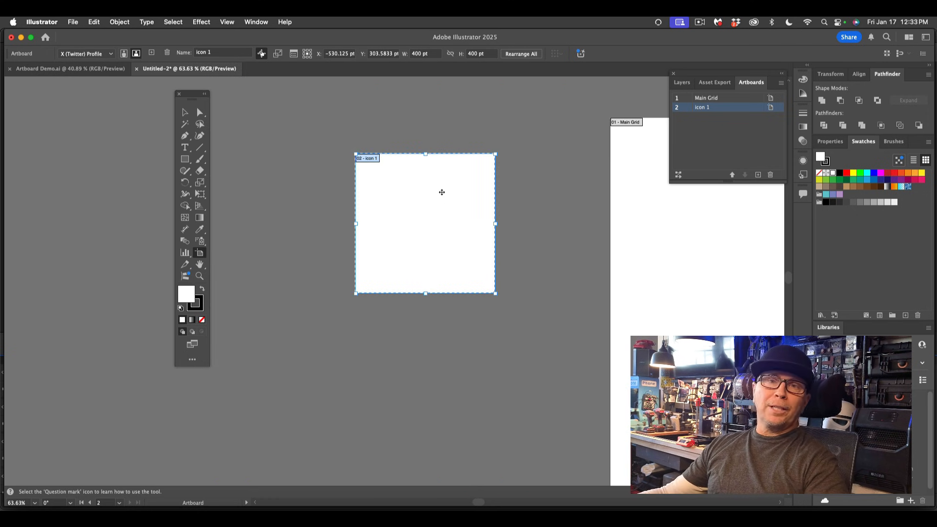
scroll(442, 192, down, 2)
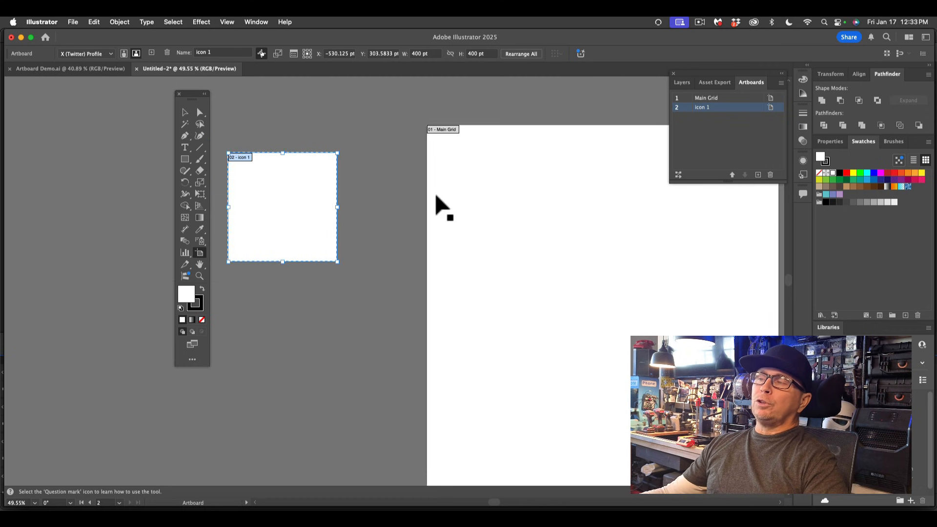
scroll(436, 195, right, 1)
scroll(436, 196, down, 1)
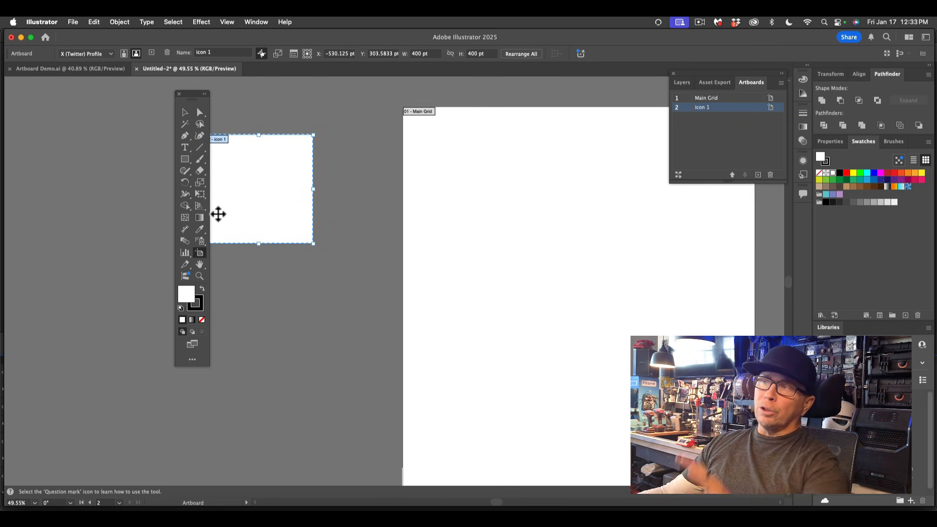
key(space)
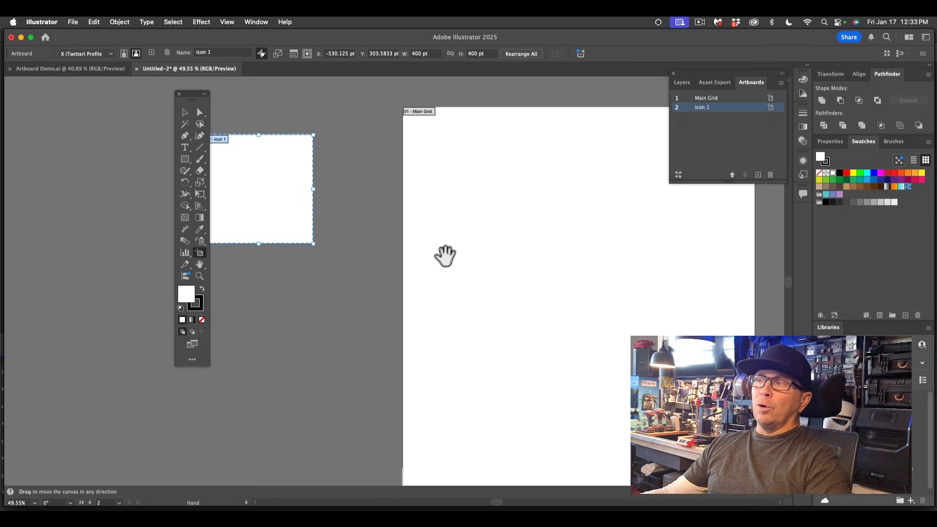
drag(444, 254, 379, 228)
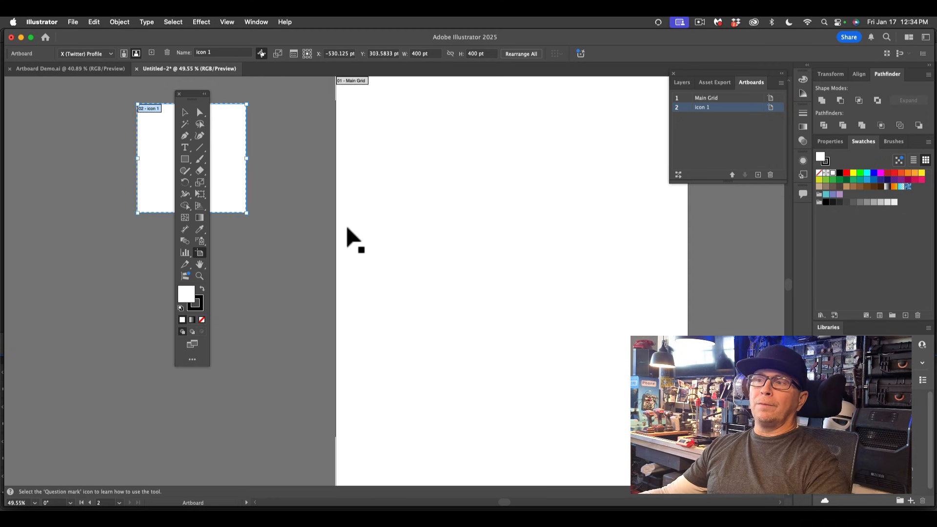
click(199, 277)
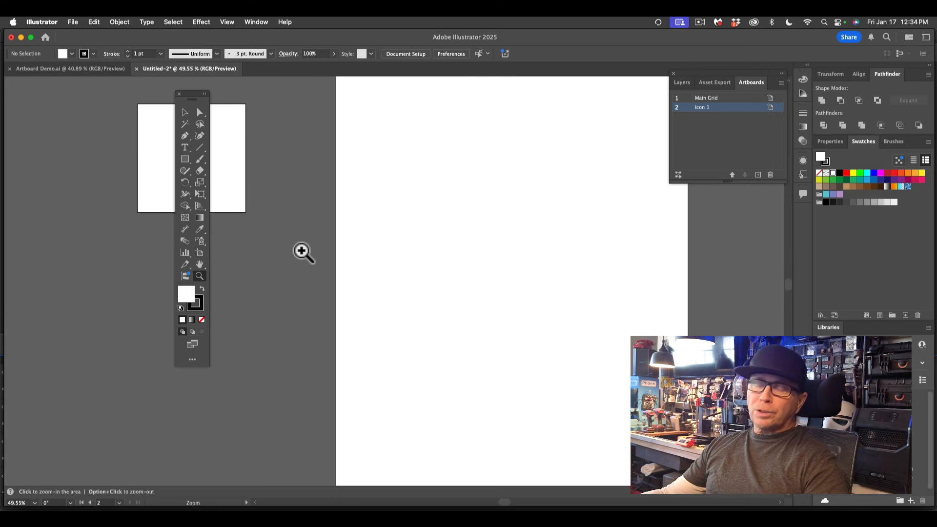
click(324, 250)
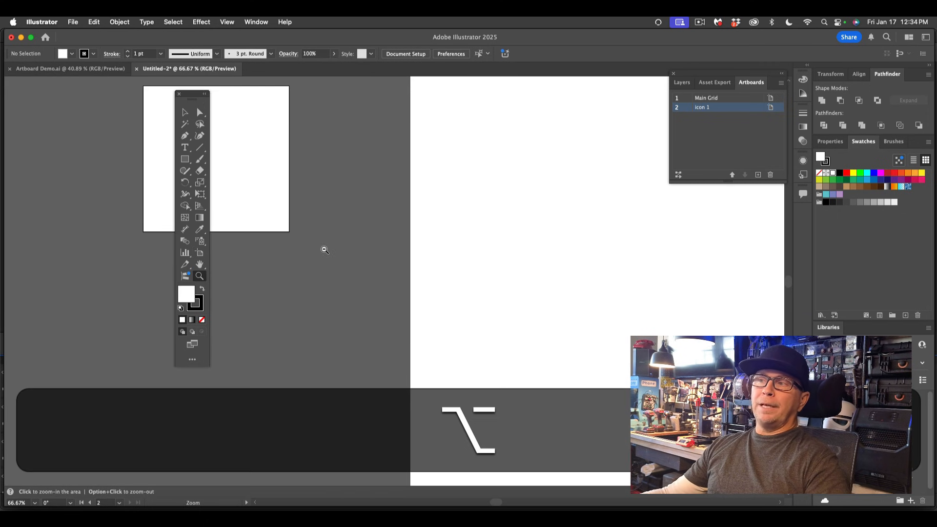
alt+click(324, 250)
alt+click(324, 250)
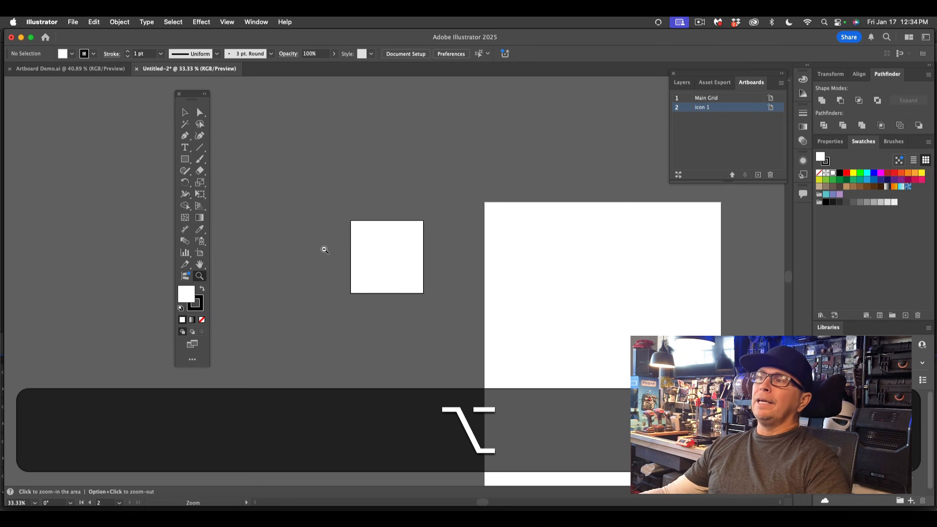
drag(394, 260, 276, 178)
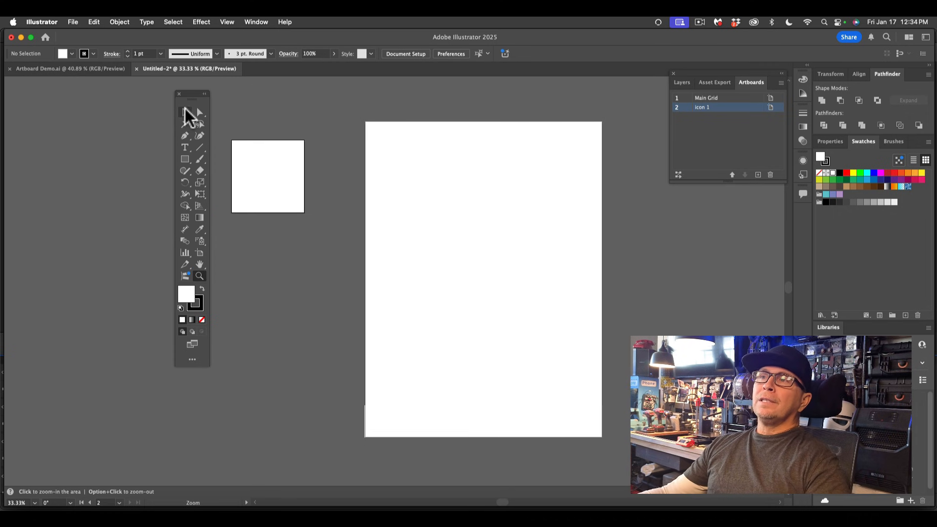
click(184, 112)
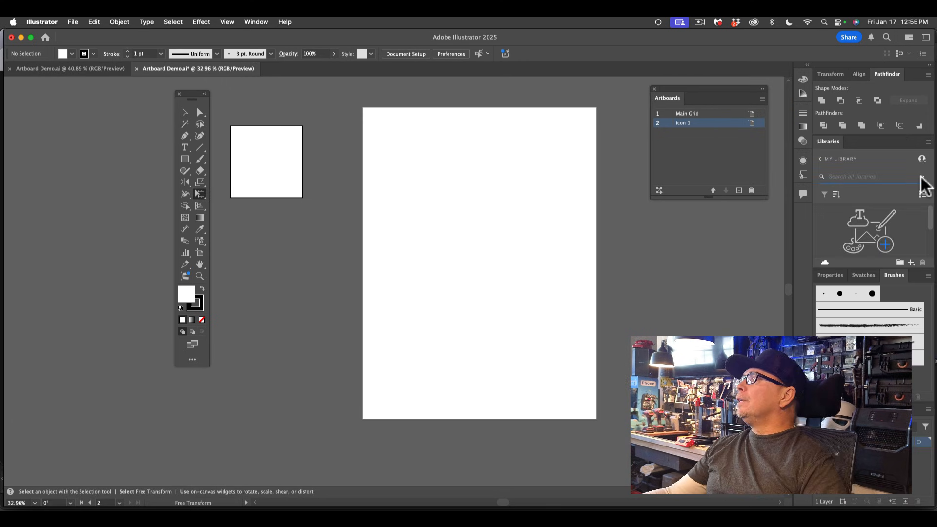
Set the library search scope to Adobe Stock, search for "Robot Icon", and browse the matching graphics
click(923, 177)
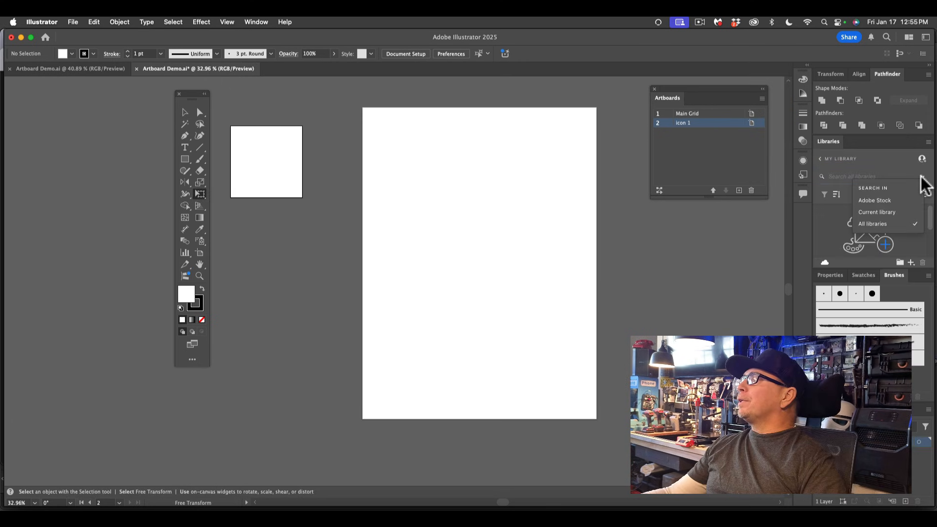
click(895, 201)
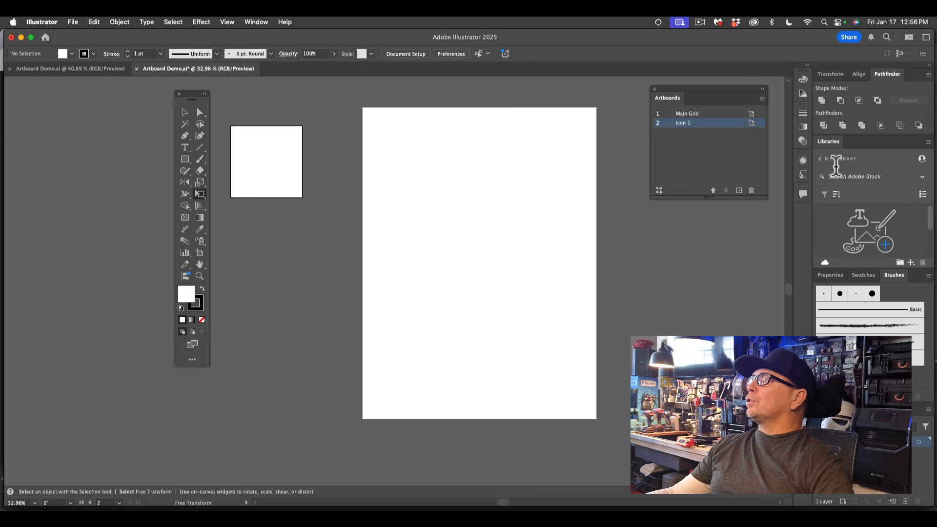
click(849, 179)
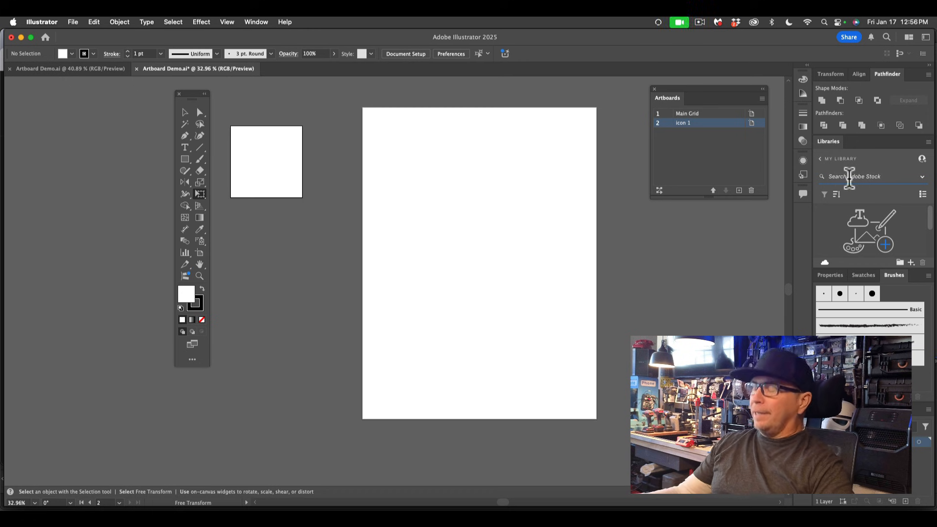
text(Robot)
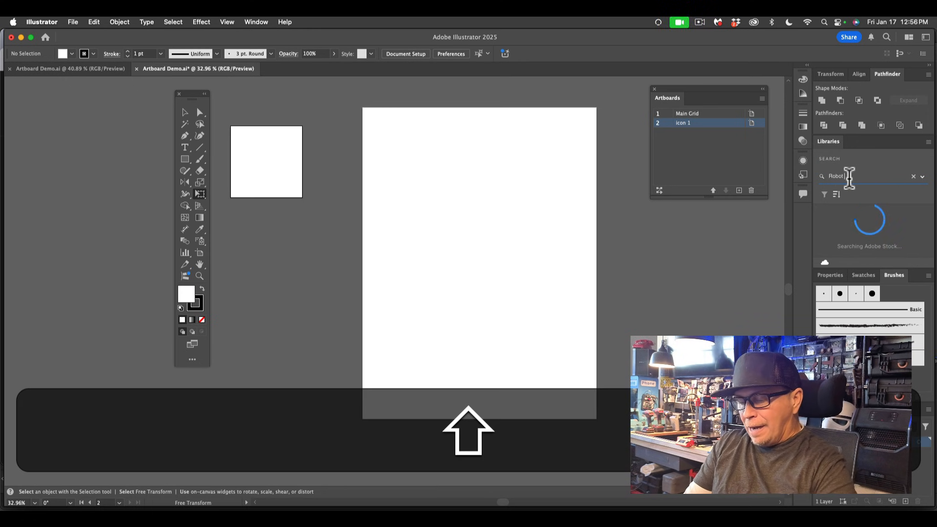
text( Icon)
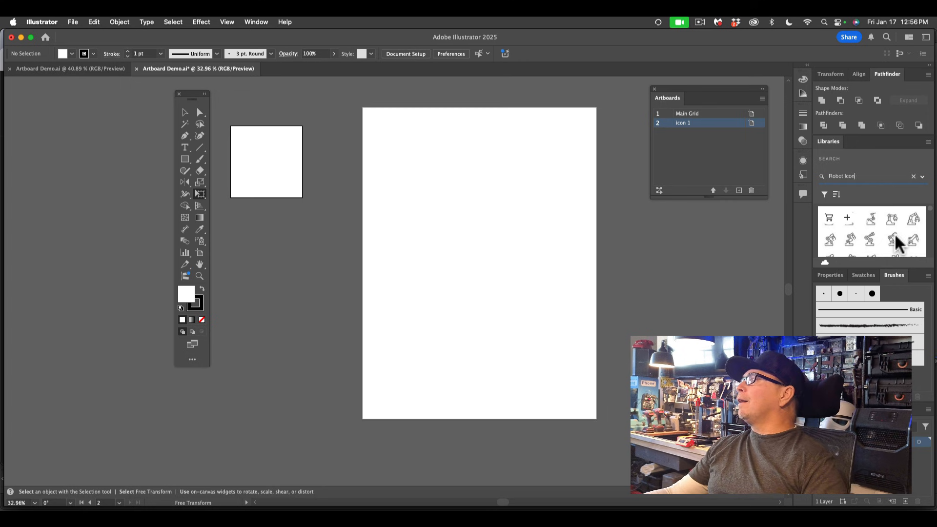
scroll(872, 236, down, 5)
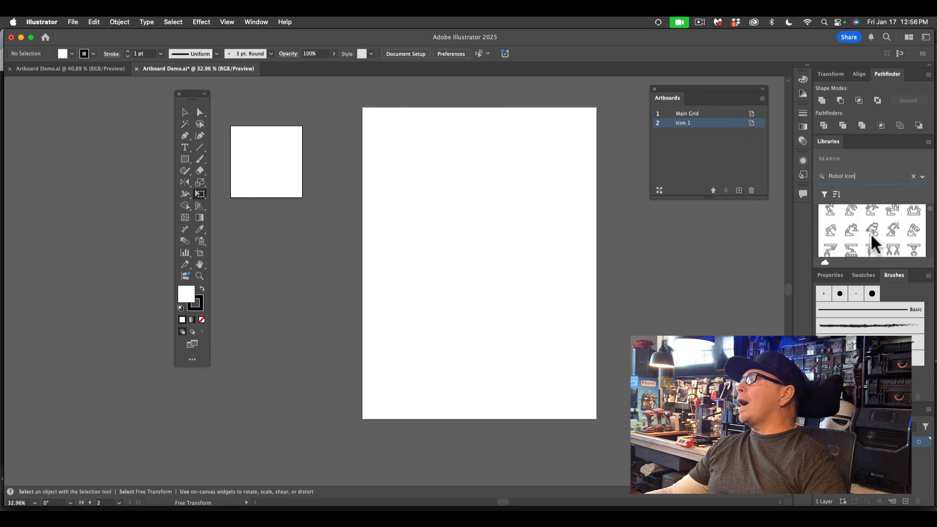
scroll(872, 238, down, 10)
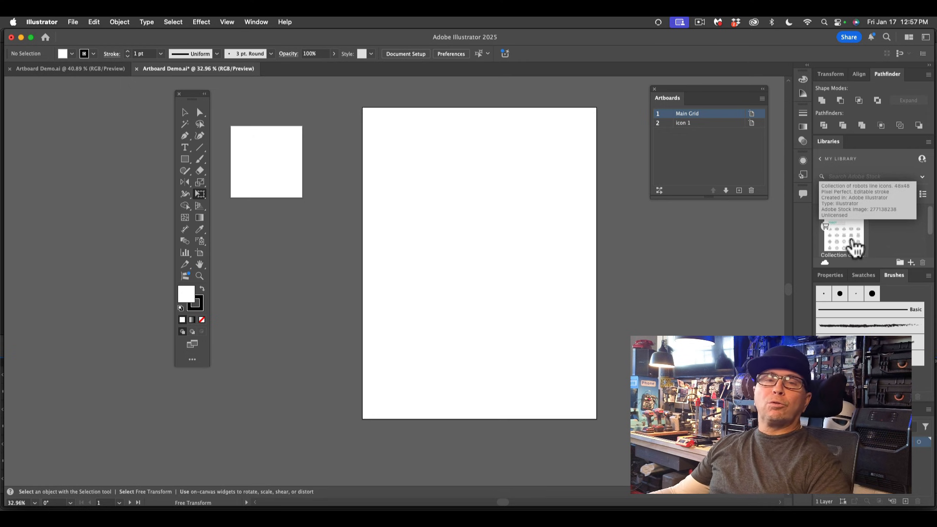
Place the robot line icons collection from My Library on the Main Grid artboard and move it up and left to the artboard's middle
drag(854, 242, 463, 255)
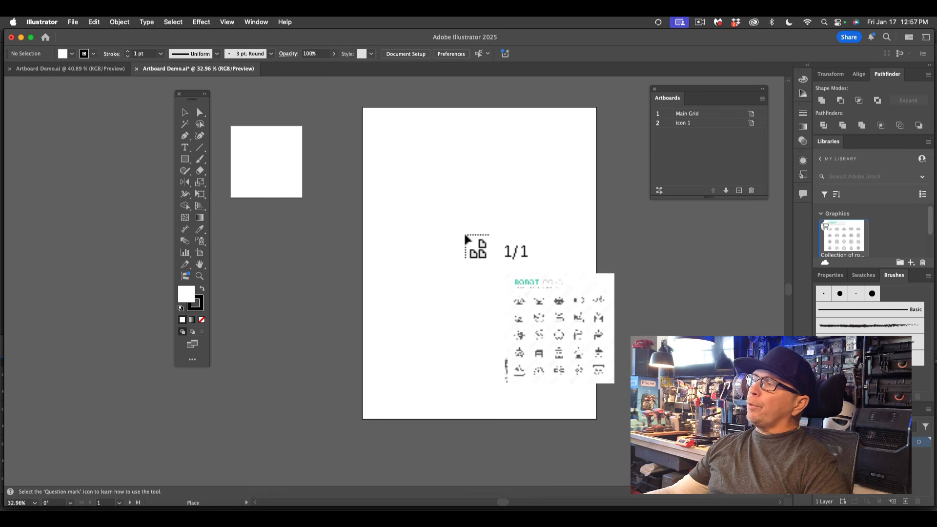
click(464, 233)
drag(555, 293, 460, 226)
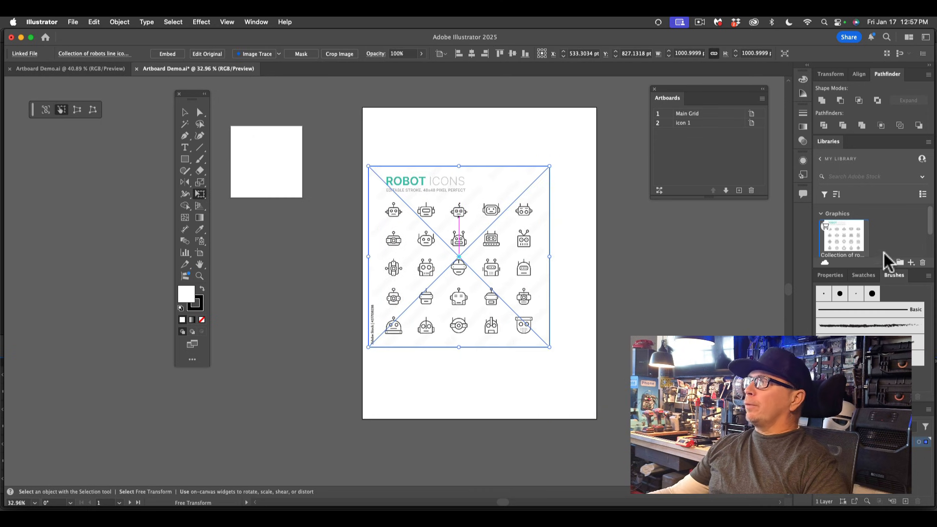
drag(859, 237, 466, 282)
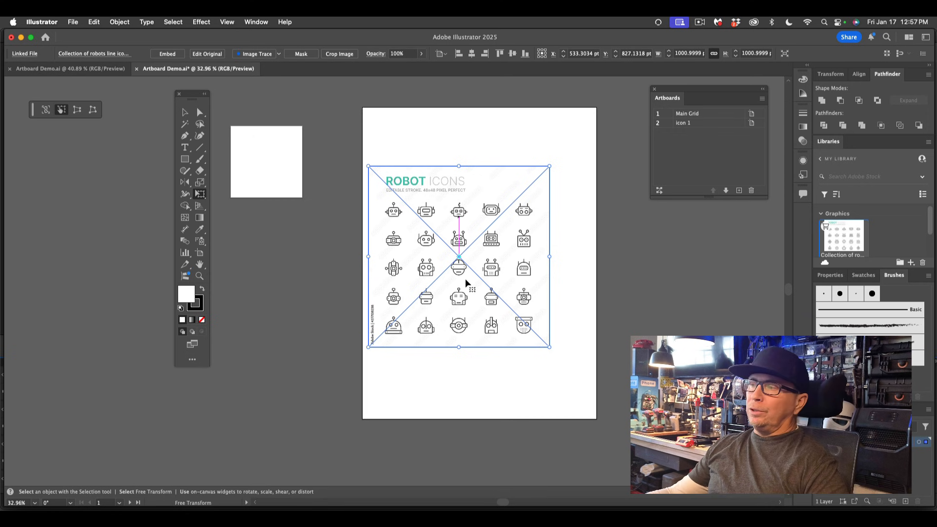
drag(557, 260, 557, 256)
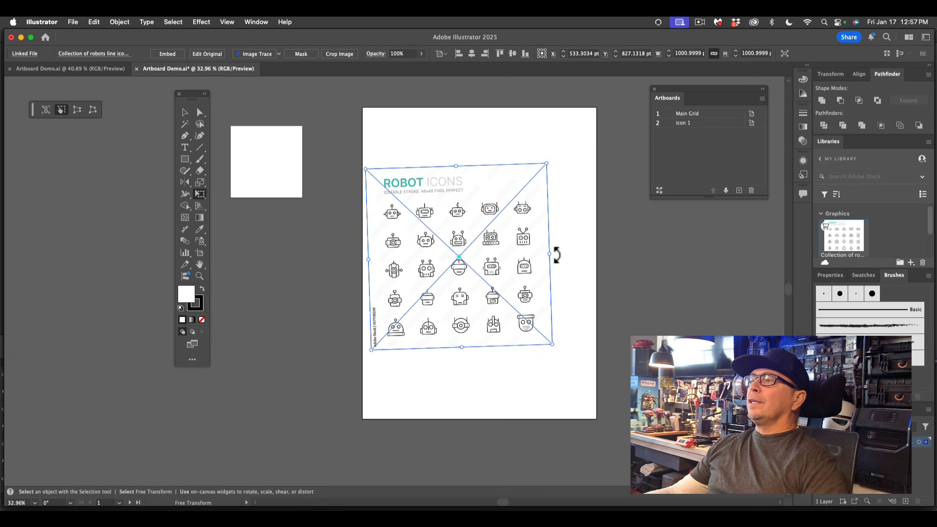
key(super+z)
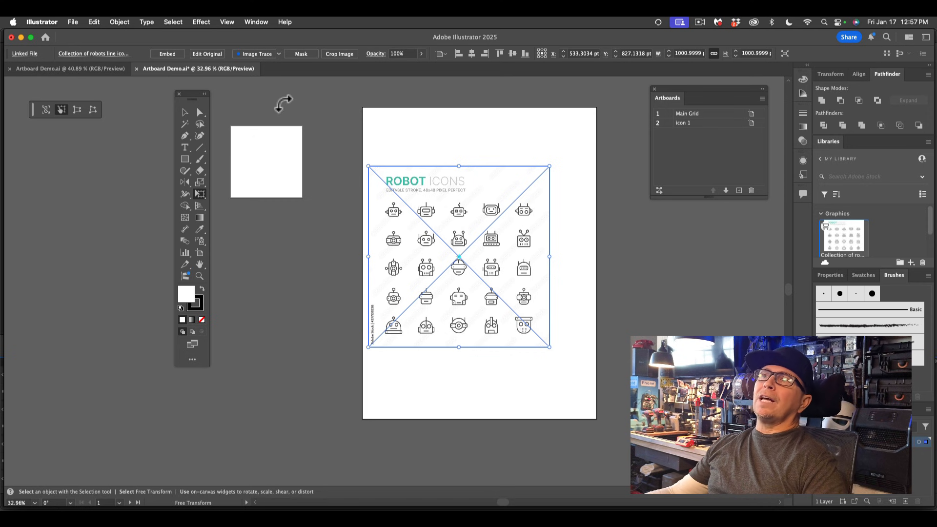
click(257, 53)
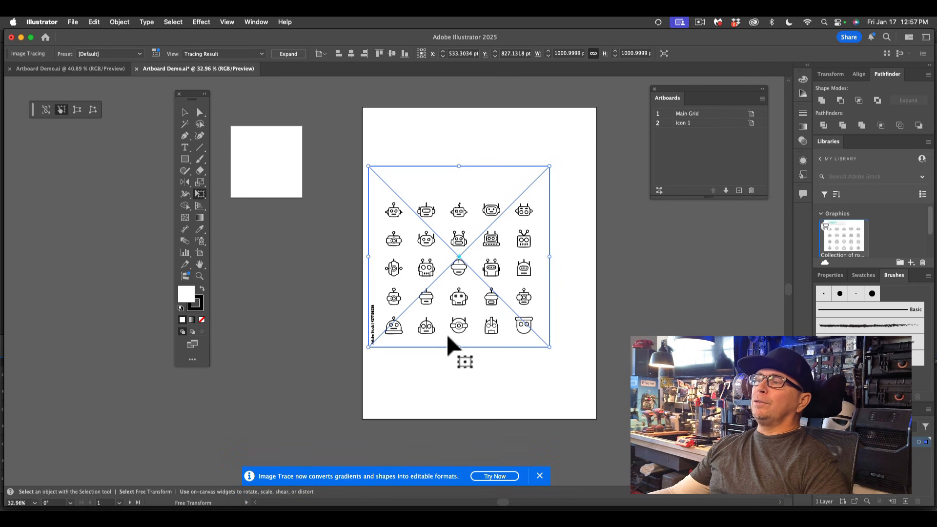
click(289, 53)
click(289, 54)
key(super+z)
key(super+z)
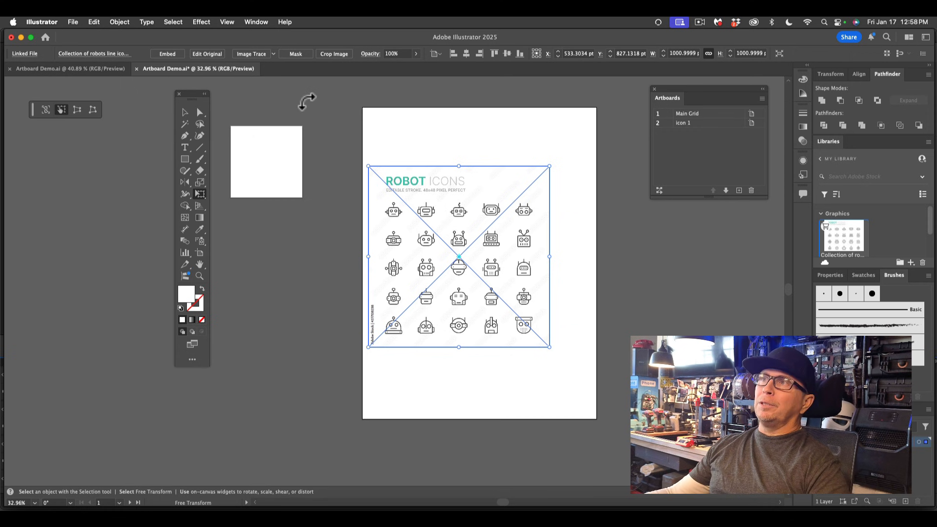
Convert the placed robot icon sheet to vector paths with Image Trace and Expand, and deselect it
click(252, 53)
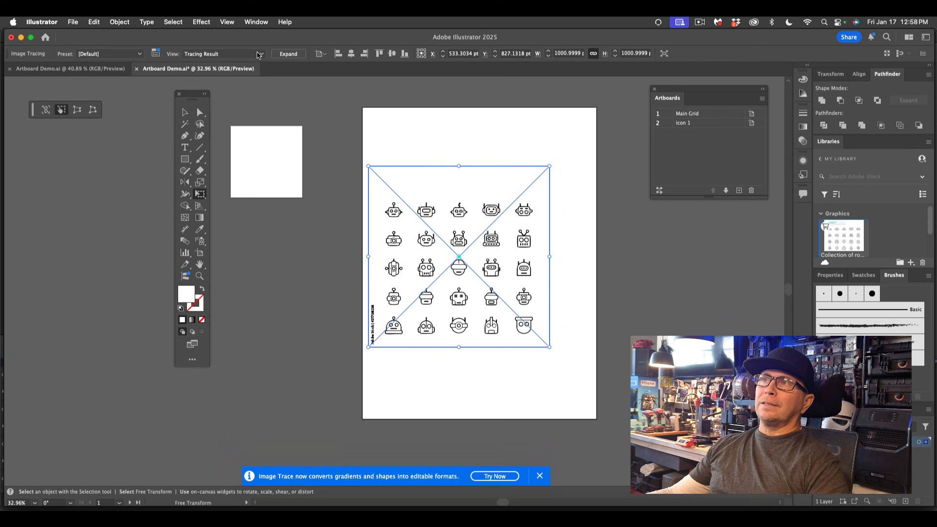
click(288, 53)
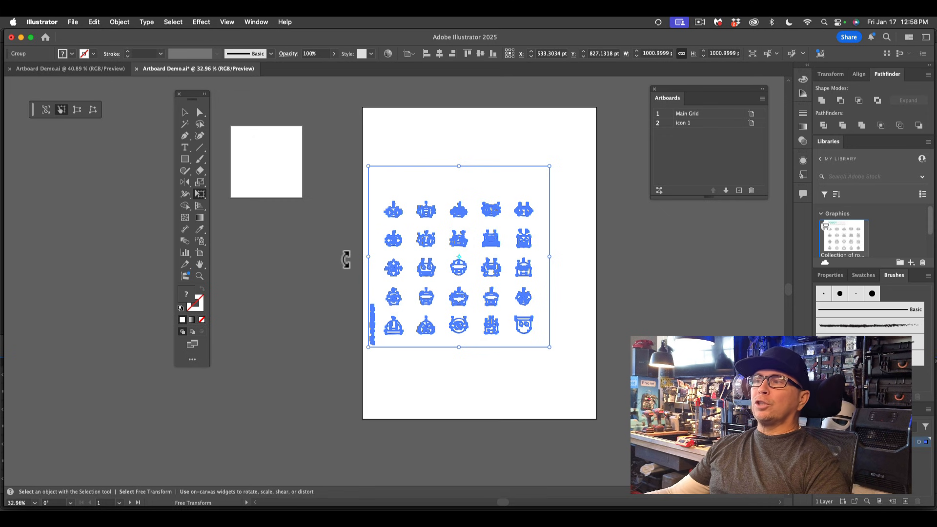
click(185, 112)
click(343, 184)
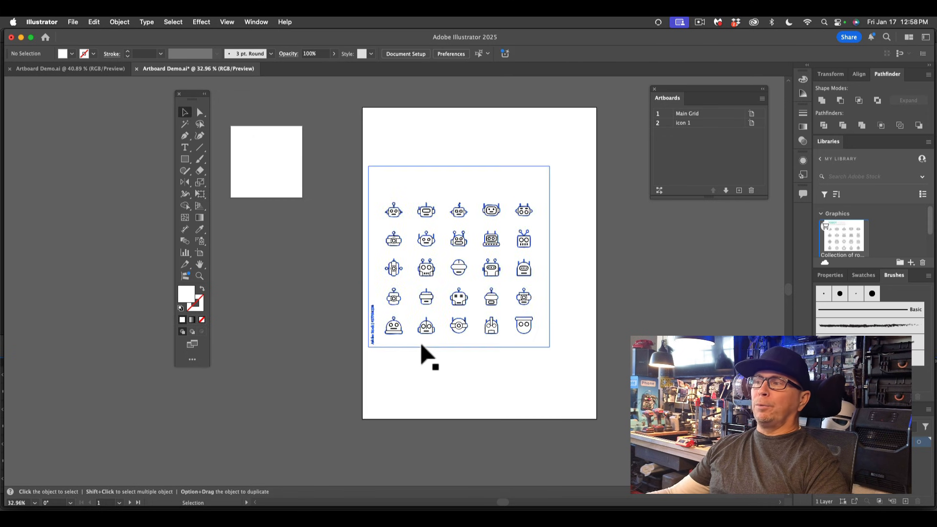
Cut only the second robot head in the bottom row out of the expanded icon sheet, using Direct Selection
scroll(422, 346, up, 3)
click(428, 323)
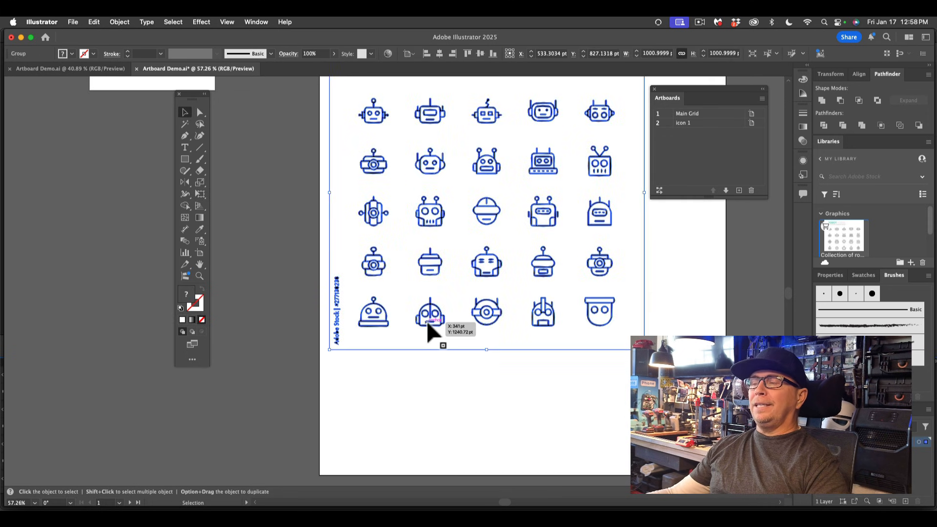
key(a)
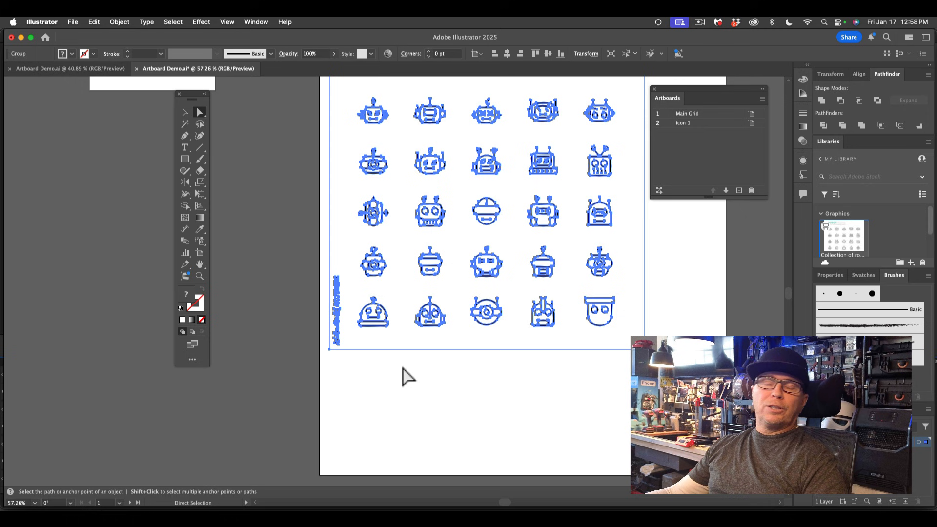
scroll(410, 347, down, 1)
drag(409, 360, 464, 284)
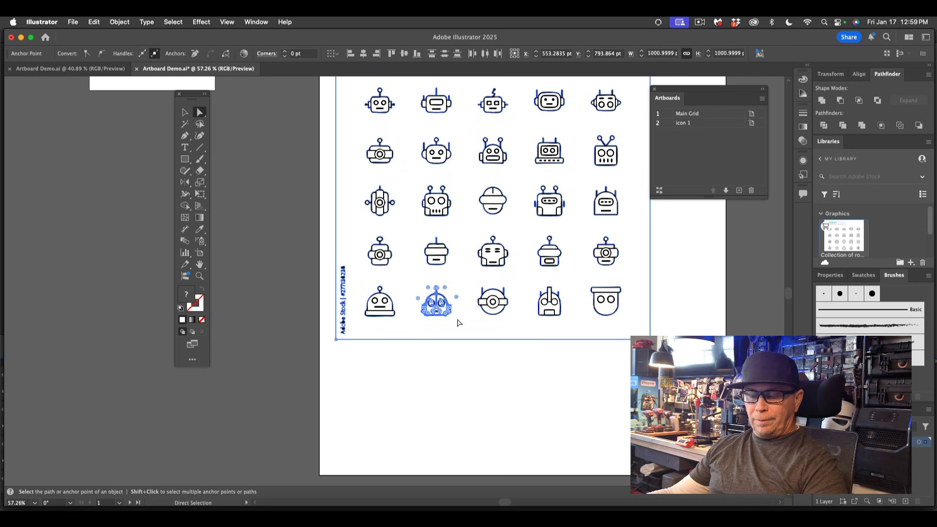
key(v)
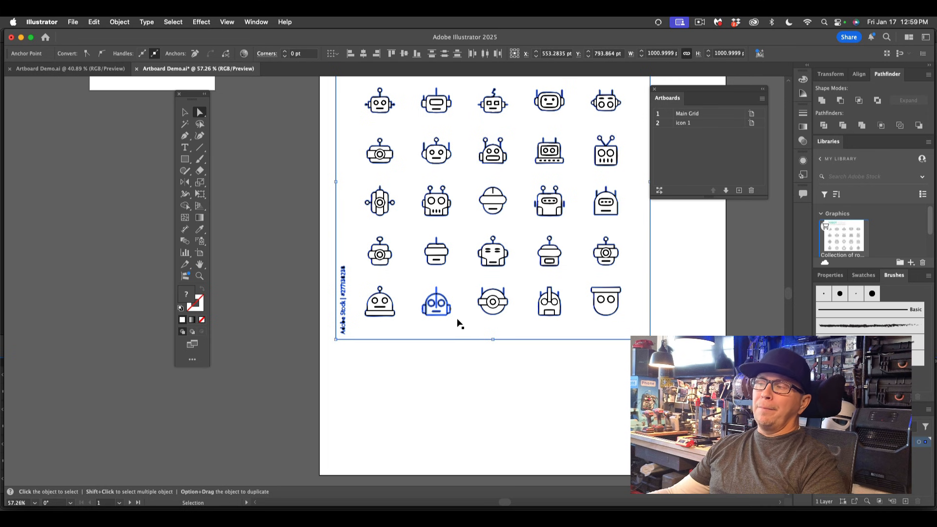
key(Delete)
Paste the cut robot head beside the Main Grid artboard, move it onto the icon 1 artboard and deselect it
key(a)
scroll(458, 322, down, 5)
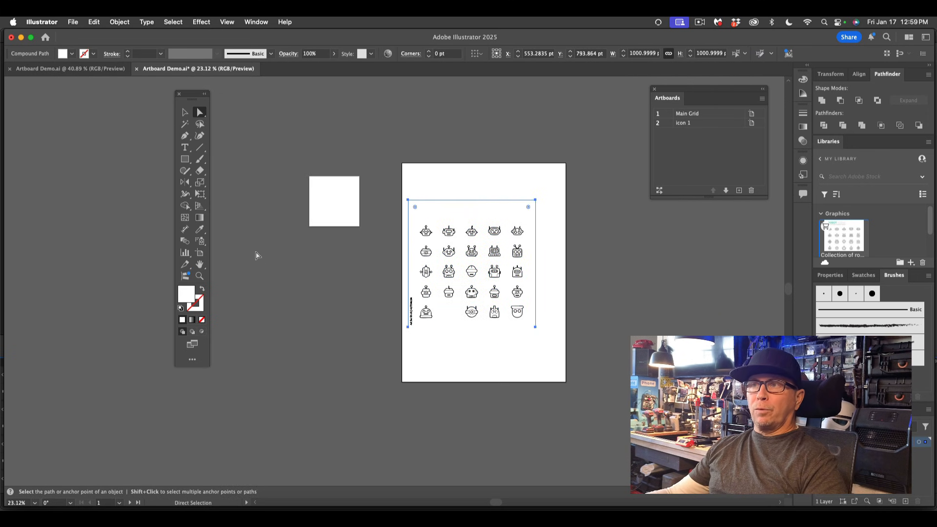
key(v)
click(247, 112)
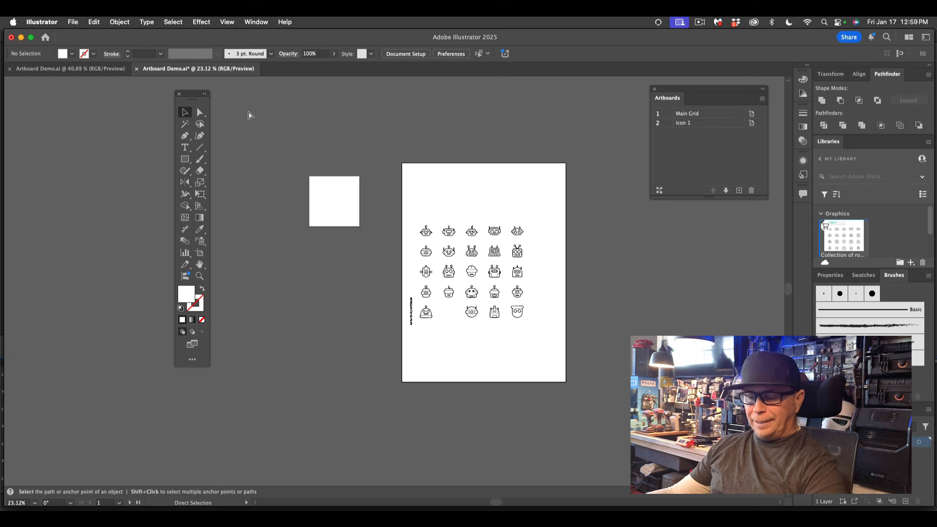
key(cmd+v)
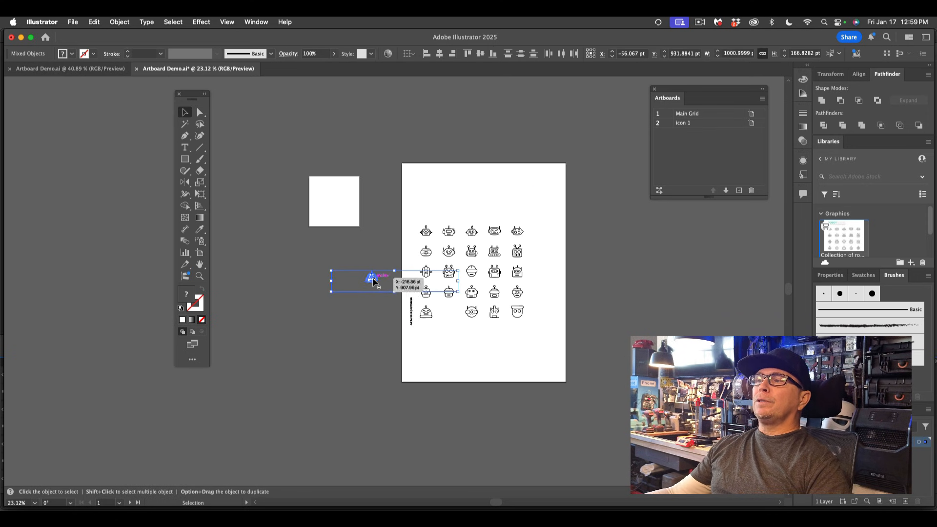
drag(373, 277, 337, 204)
scroll(362, 207, up, 3)
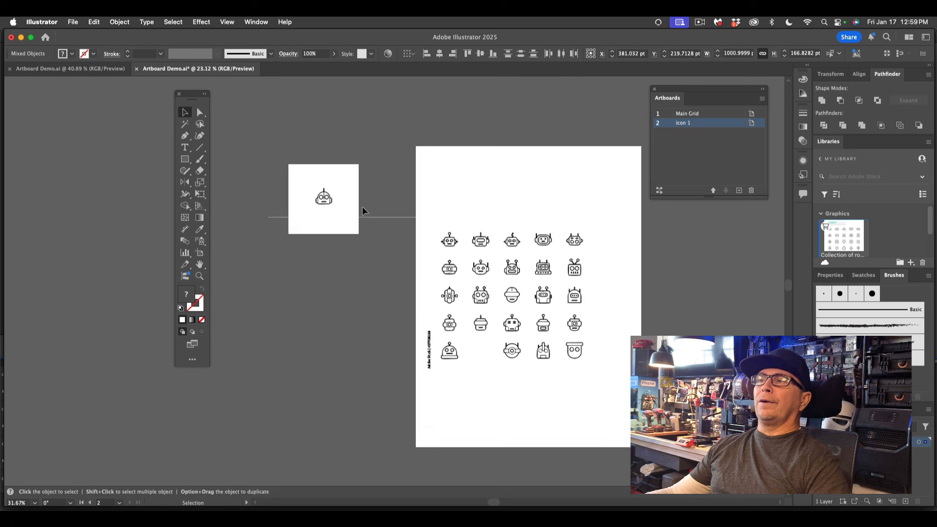
click(394, 162)
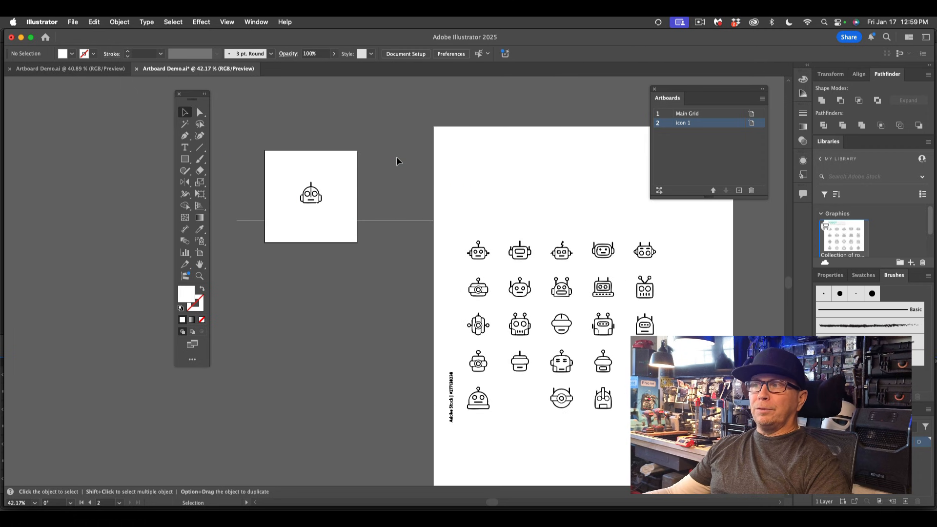
Delete the stray horizontal line crossing the icon 1 artboard and enlarge the robot head to about 338 pt wide
click(394, 220)
key(a)
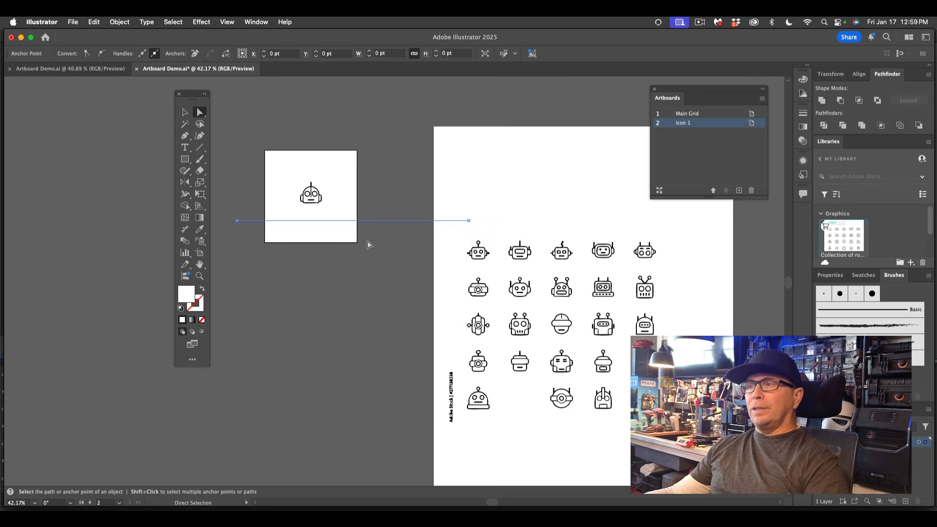
key(Delete)
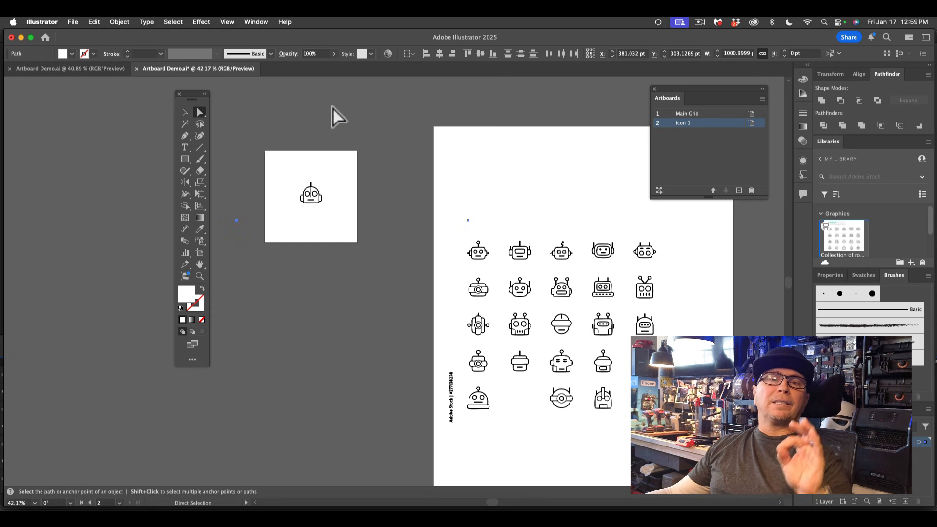
click(185, 112)
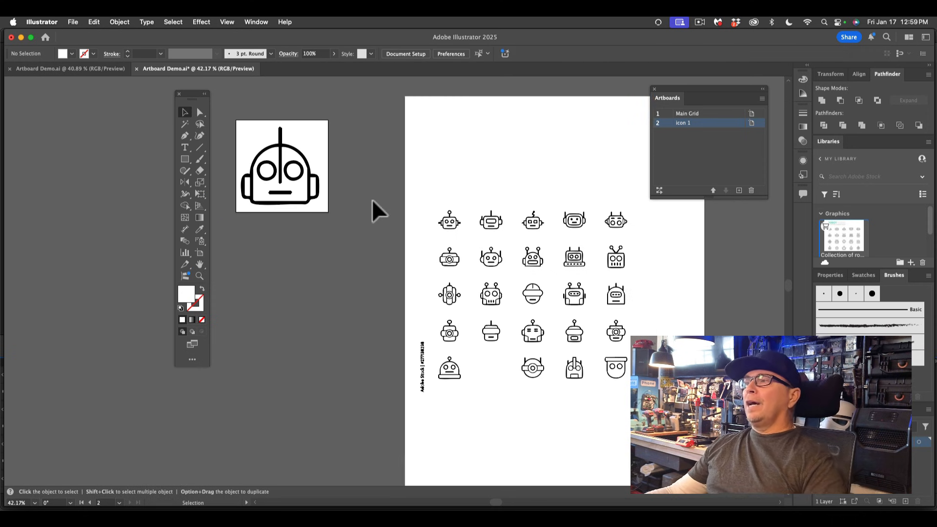
Detach the layers list so it floats beside the canvas, and add a new layer below Layer 1
click(589, 344)
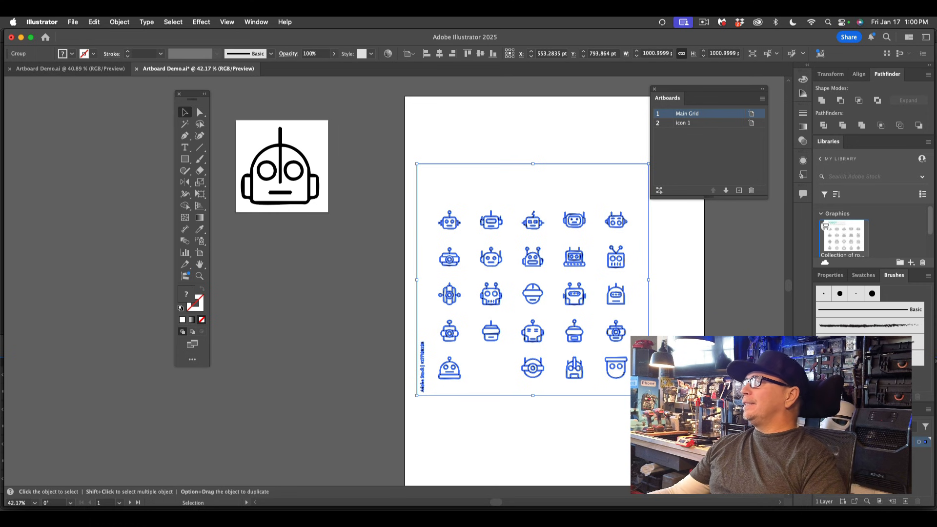
drag(829, 410, 665, 228)
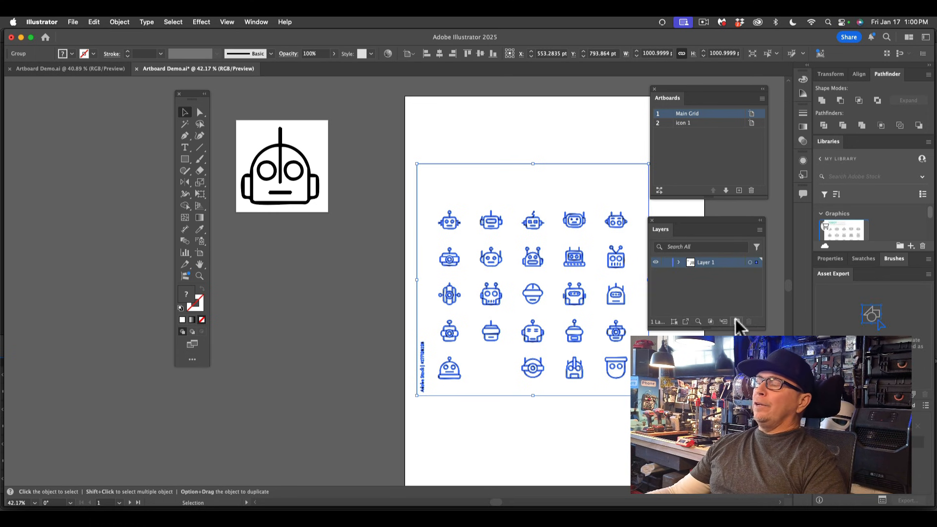
click(255, 21)
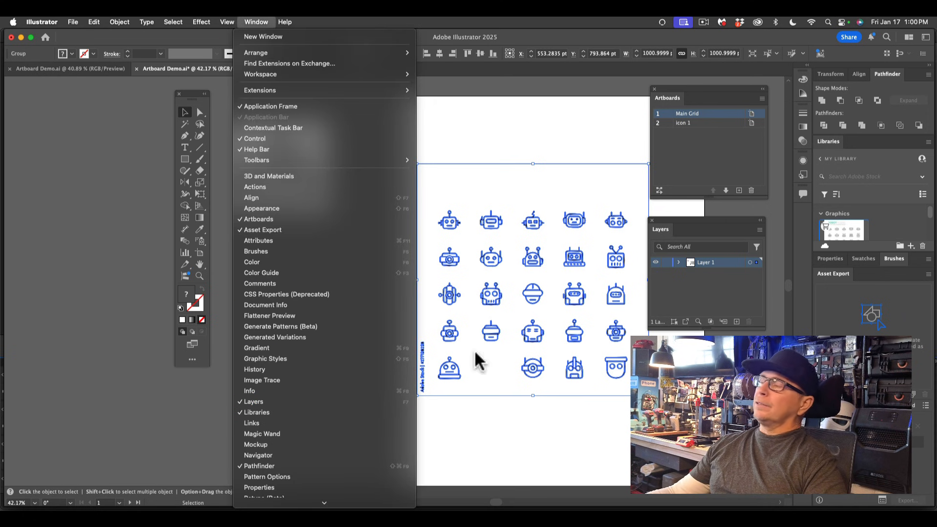
click(698, 306)
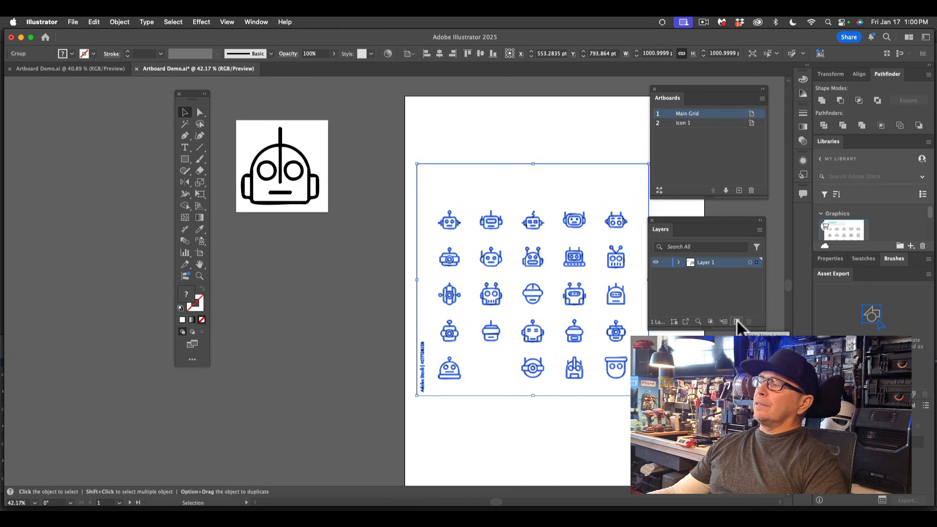
click(738, 322)
drag(720, 257, 717, 277)
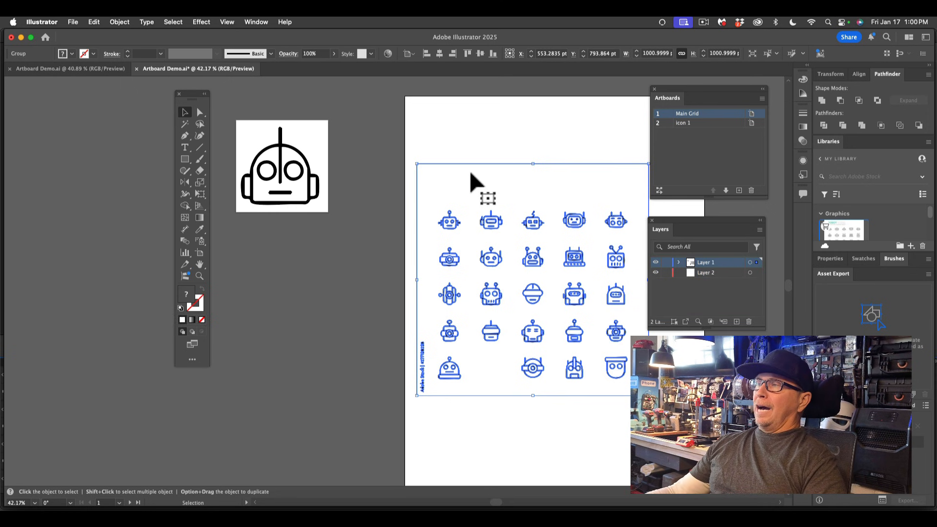
Select all of the remaining robot icon sheet on the Main Grid artboard and cut it
drag(405, 142, 659, 410)
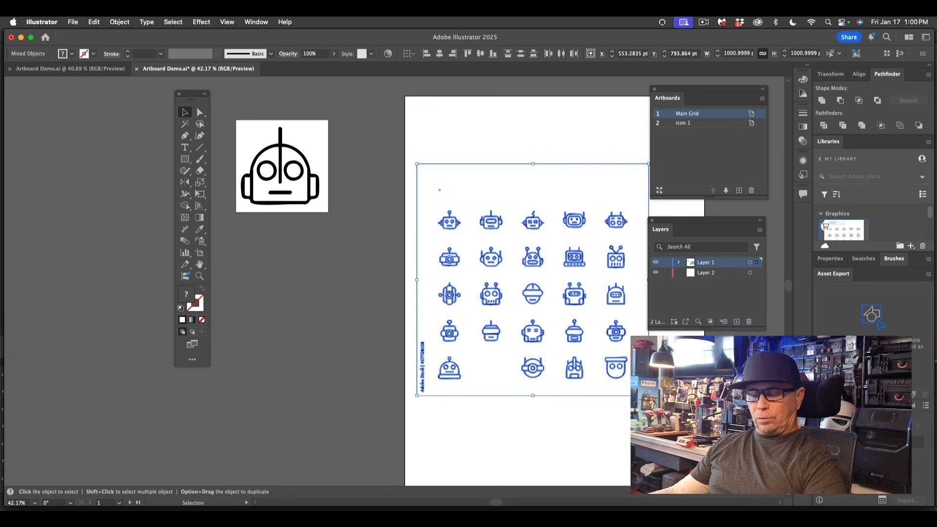
key(super)
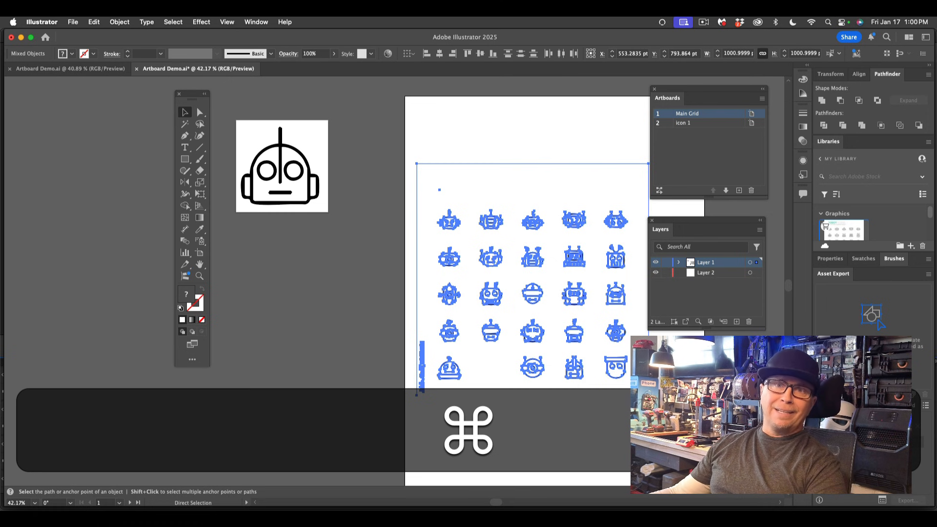
key(super+x)
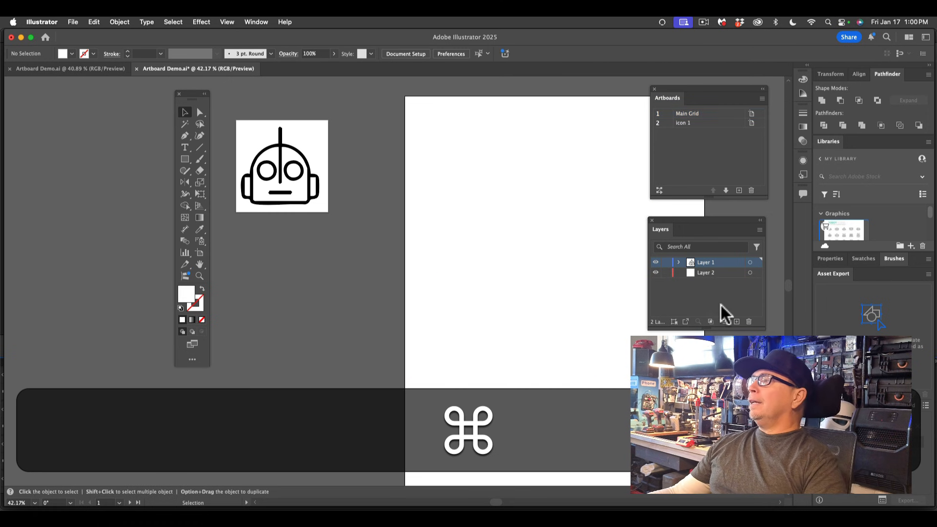
Rename Layer 2 as "junk"
double_click(708, 274)
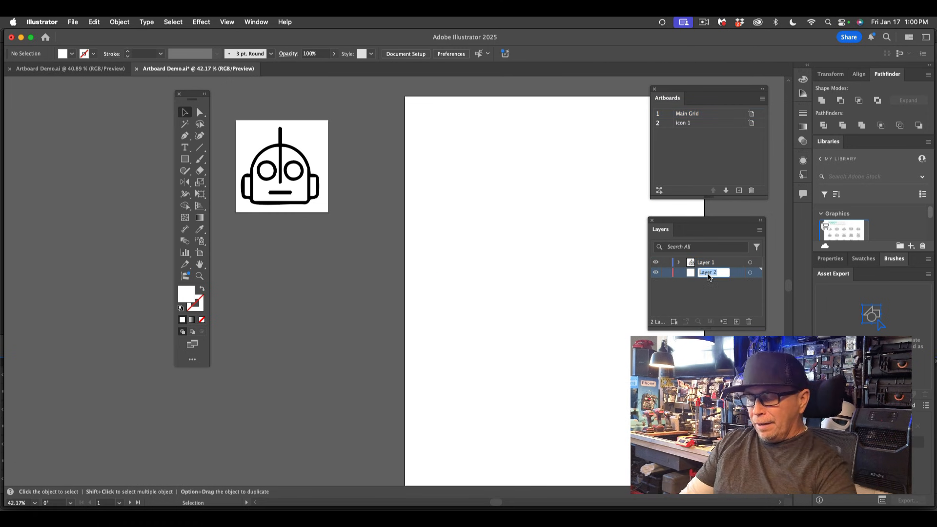
text(jun)
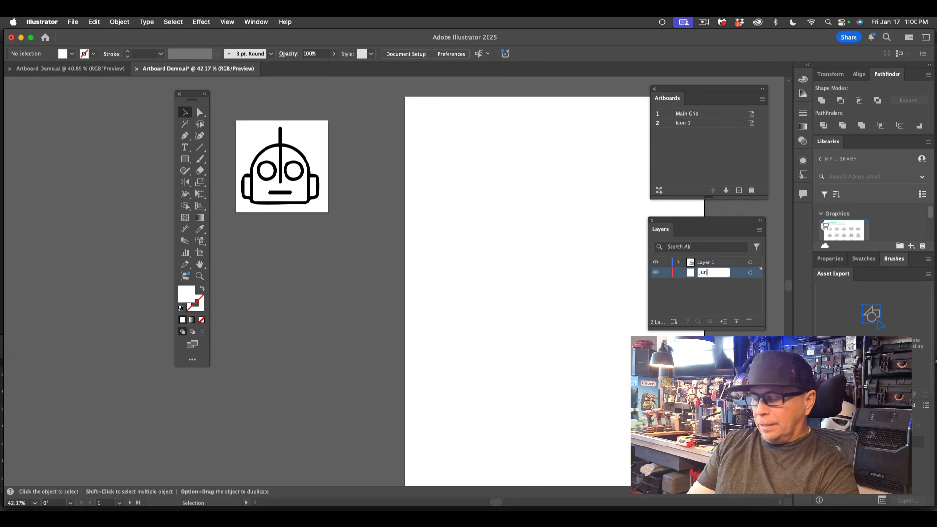
text(k)
key(Return)
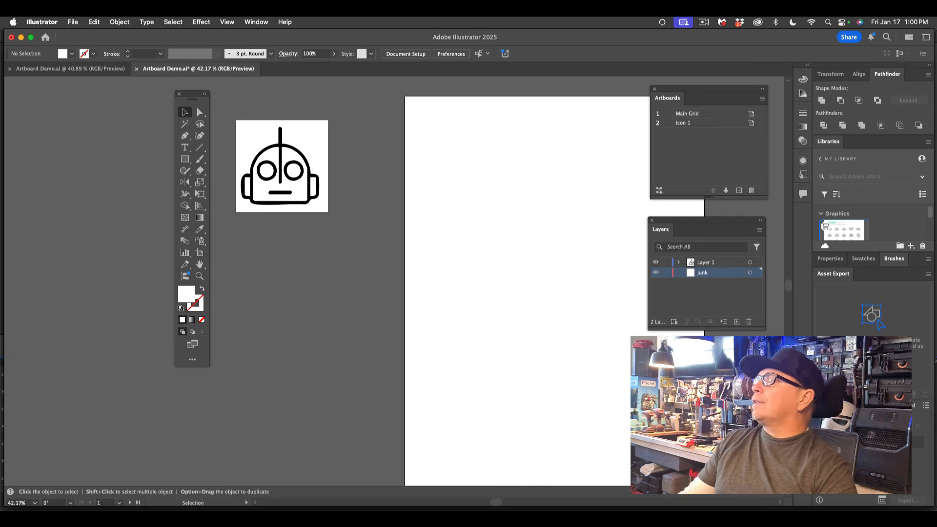
Paste the robot icon sheet at its original position on the junk layer and hide that layer
click(91, 20)
click(125, 97)
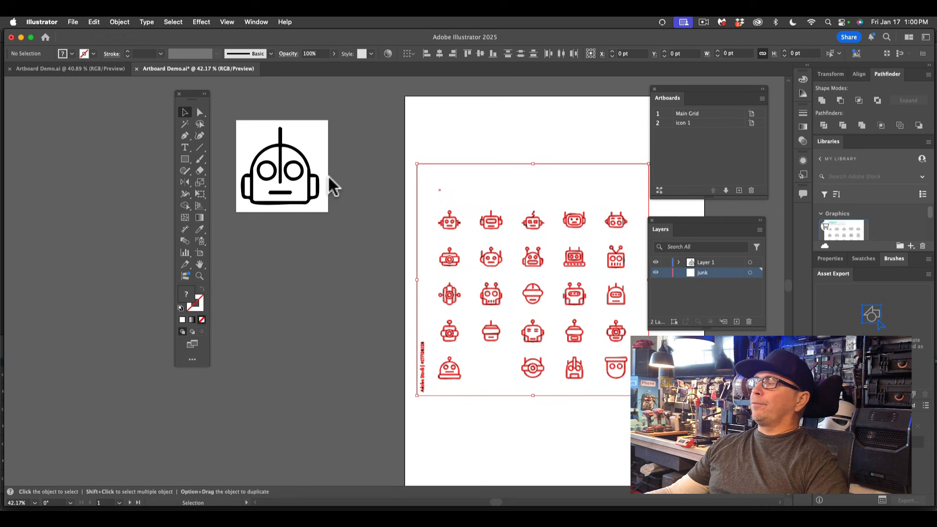
click(656, 273)
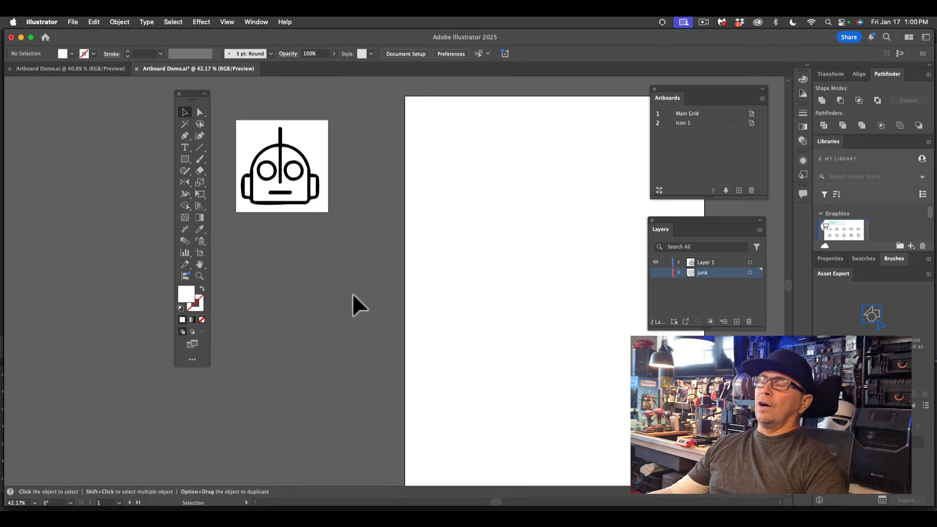
drag(681, 222, 775, 211)
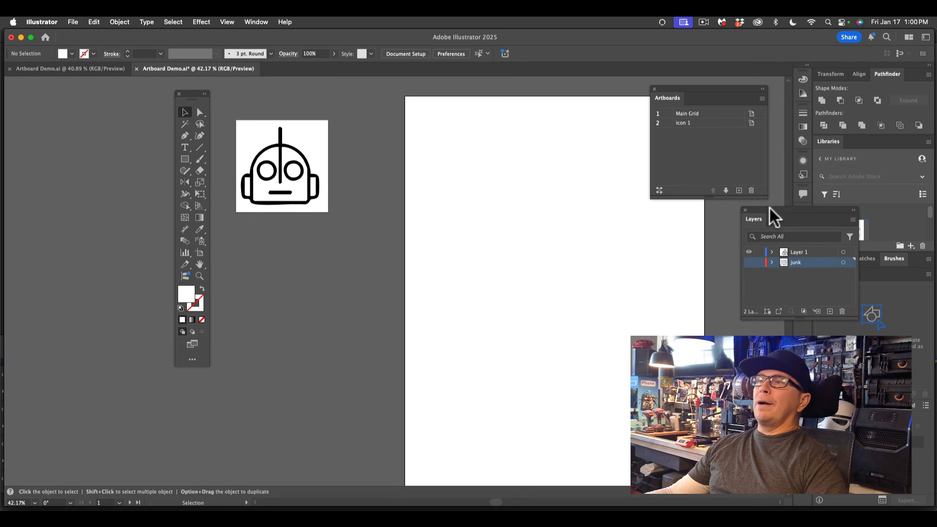
Select the whole robot head on the icon 1 artboard and set the alignment reference to Align to Artboard
drag(250, 112, 341, 227)
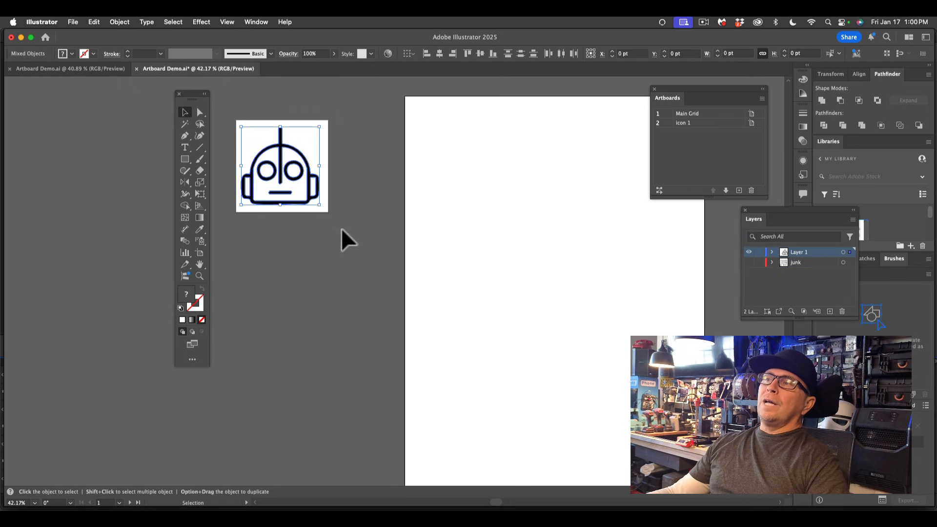
scroll(280, 152, up, 5)
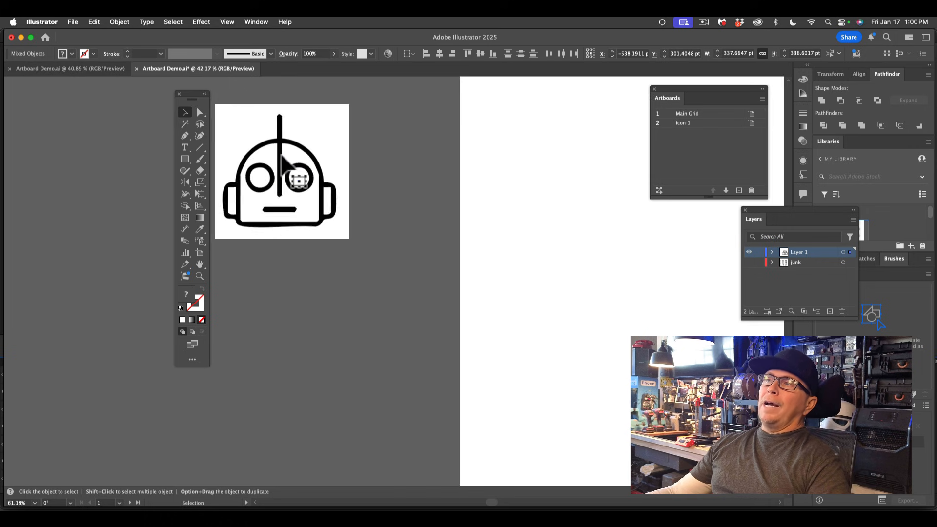
drag(280, 152, 364, 209)
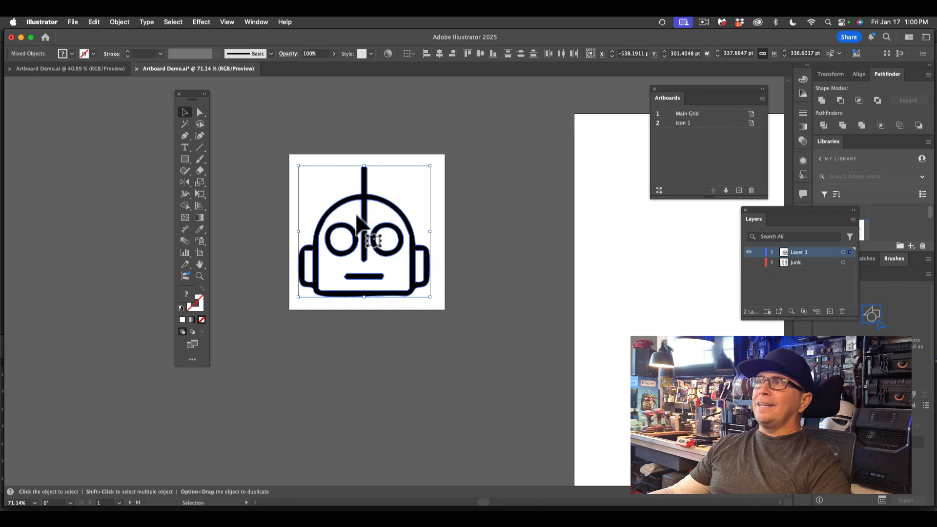
click(413, 53)
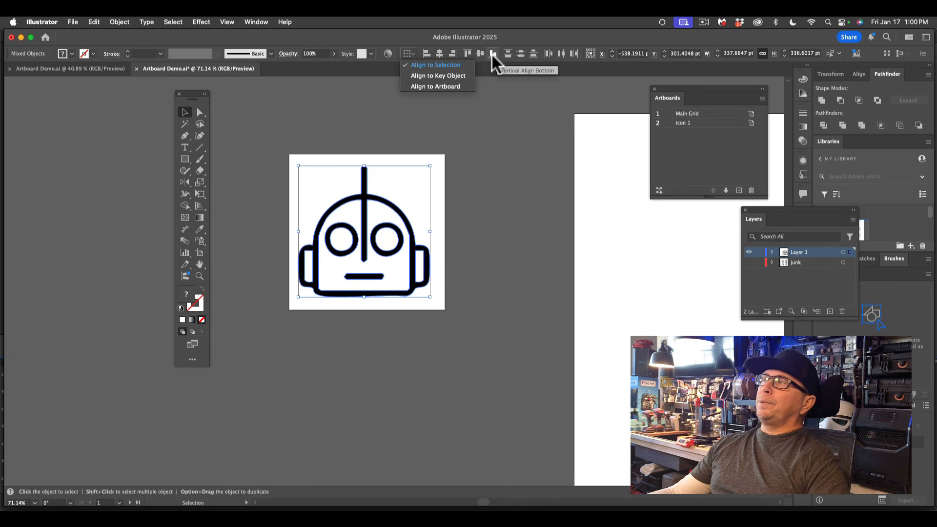
click(861, 74)
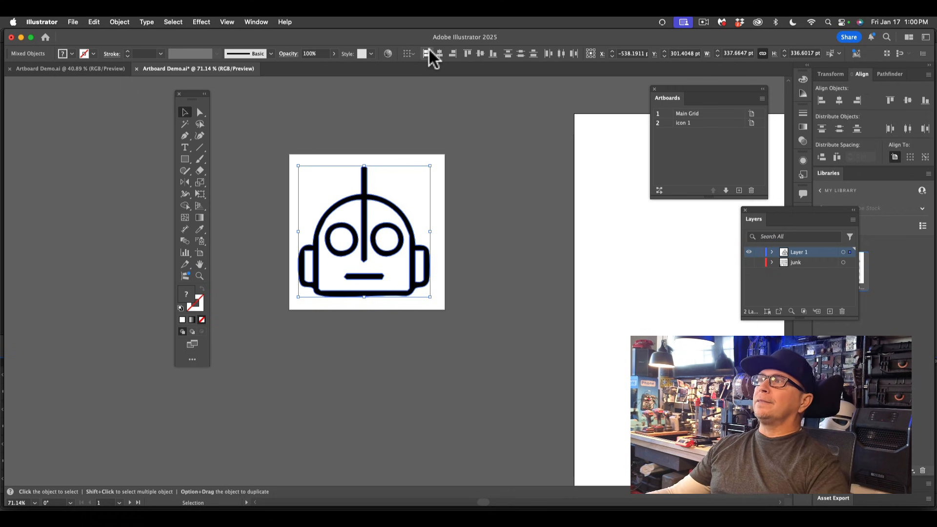
click(407, 54)
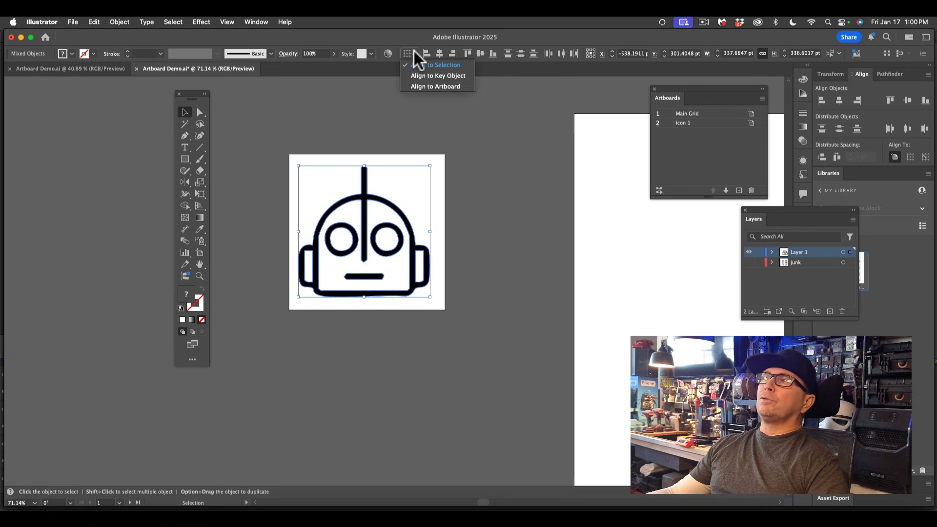
click(456, 86)
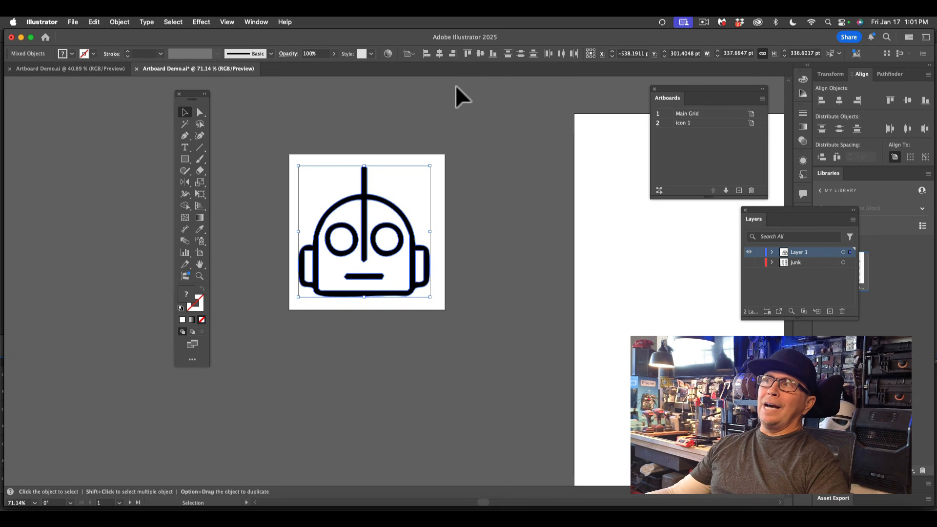
Try to center the robot head horizontally, undo that alignment, and make icon 1 the active artboard
click(439, 54)
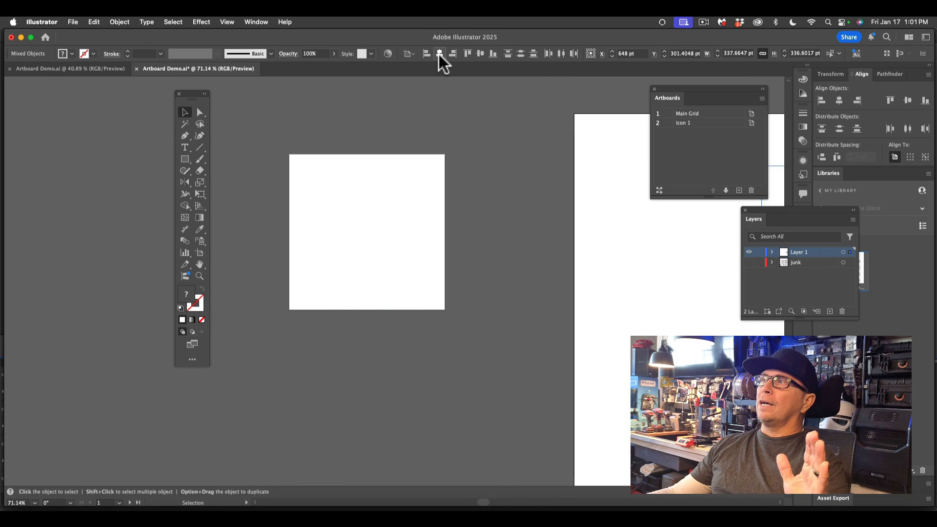
key(super+z)
click(441, 156)
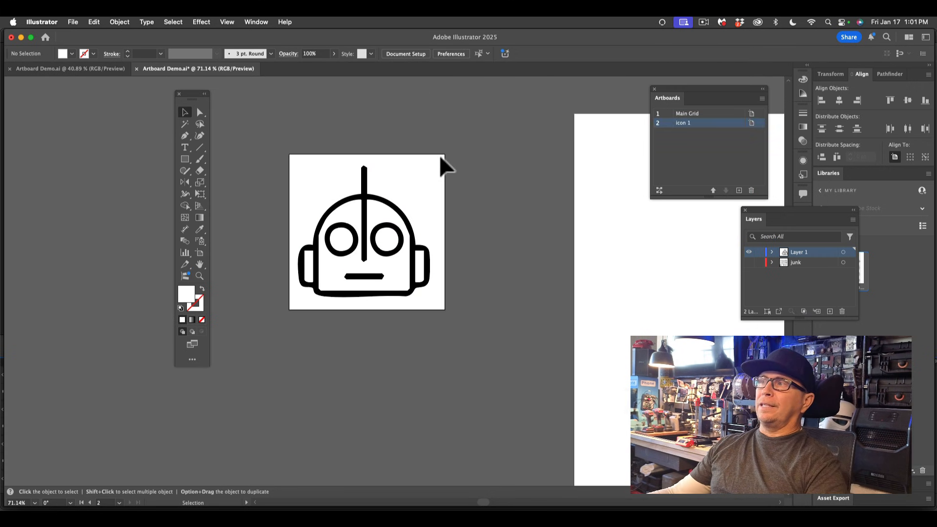
Try to center the outline of the robot head horizontally on the icon 1 artboard, and undo the alignment
click(199, 250)
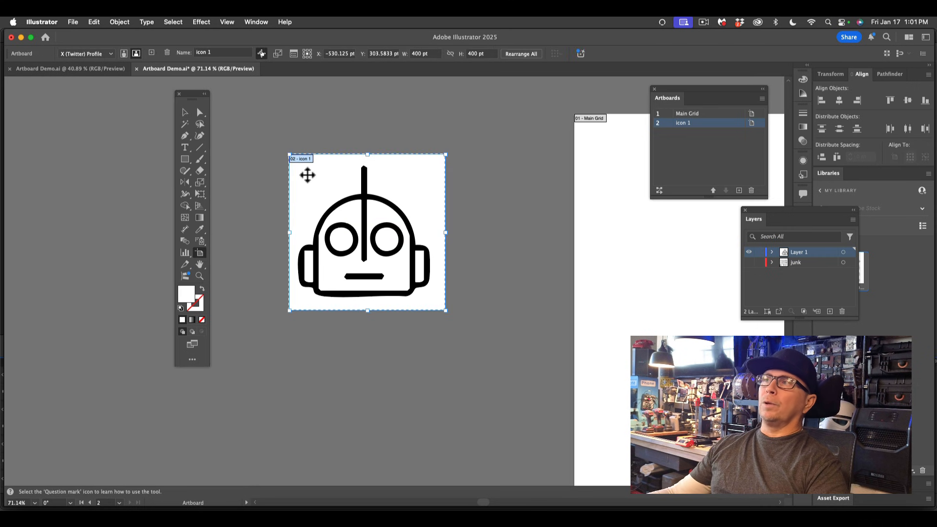
click(185, 113)
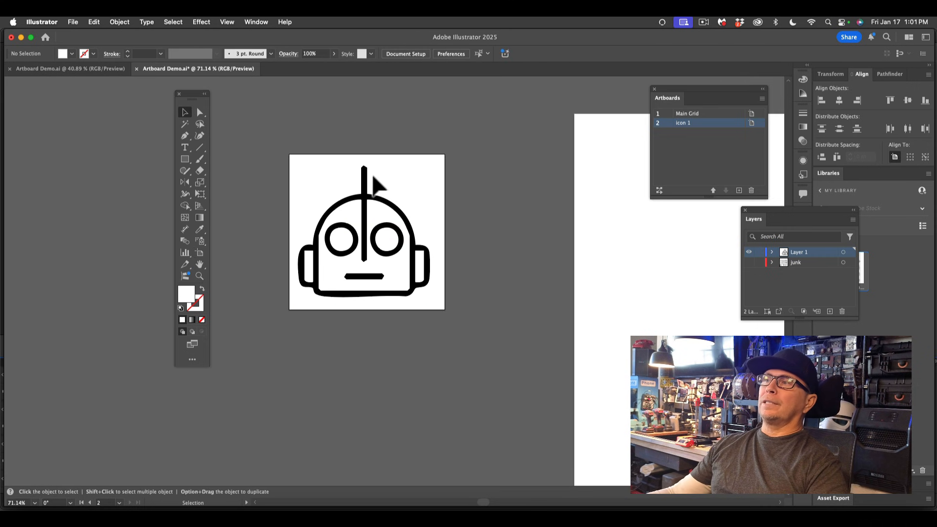
click(376, 197)
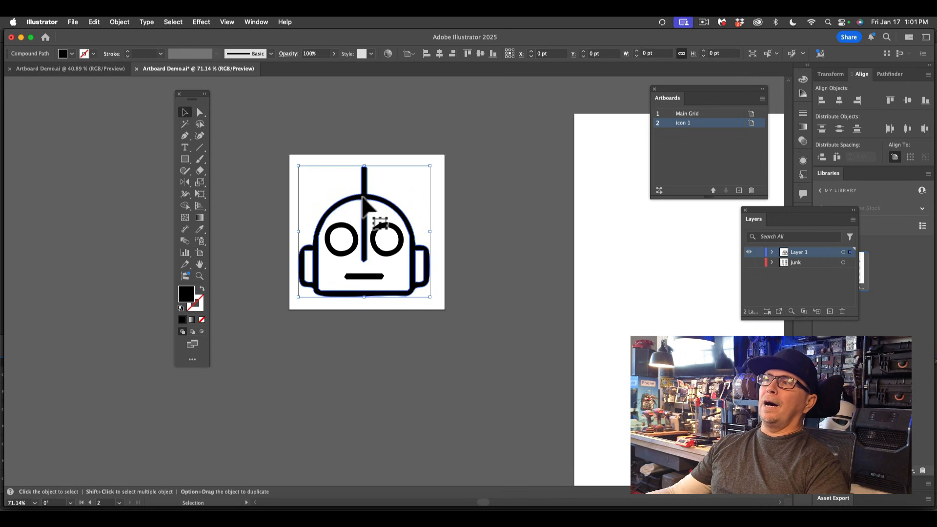
click(438, 54)
key(super+z)
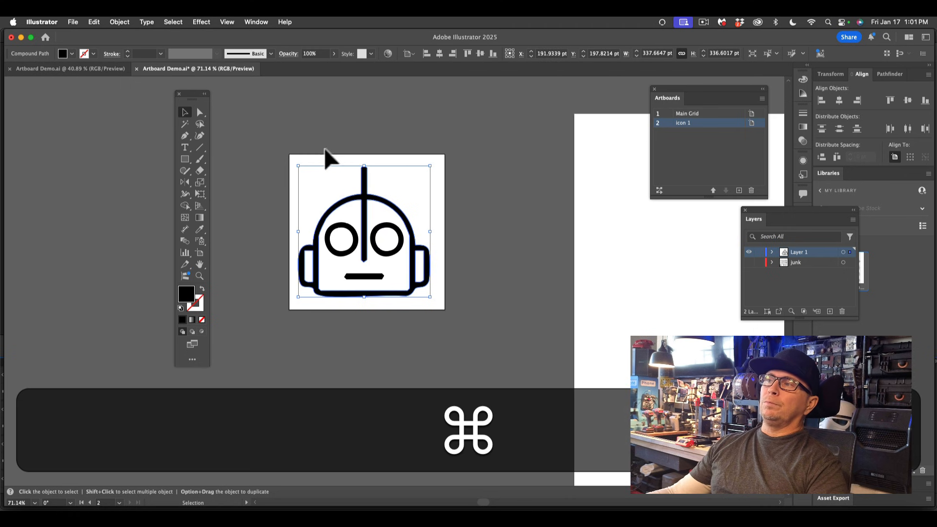
Group all parts of the robot head and center the group horizontally and vertically on the icon 1 artboard
key(super+g)
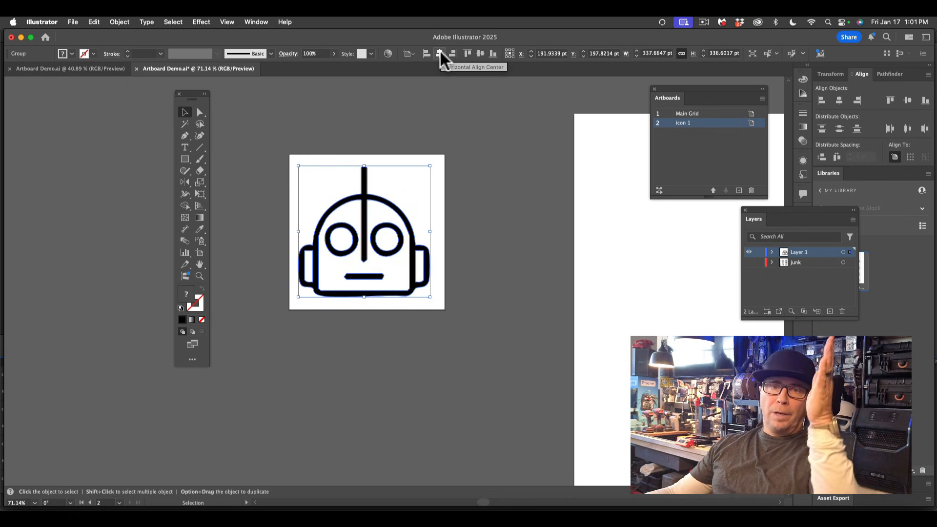
click(440, 52)
click(481, 51)
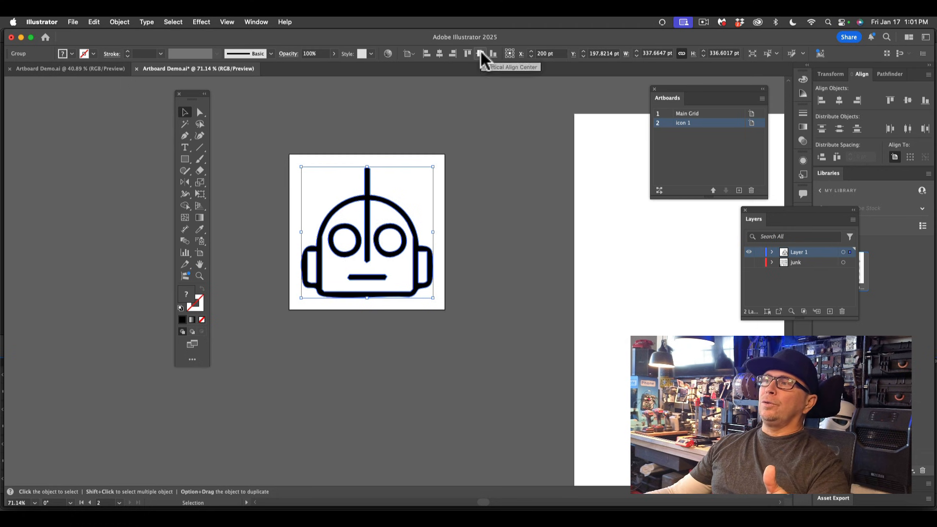
click(429, 123)
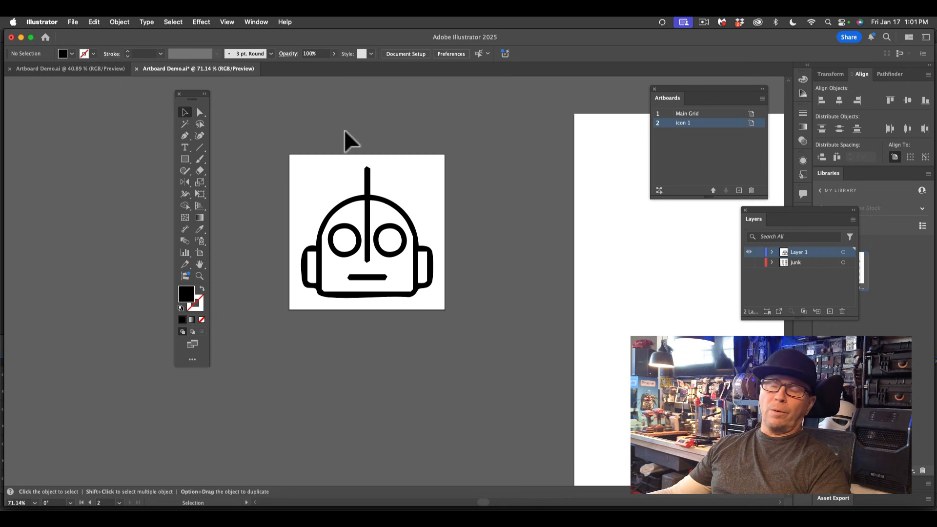
Select the grouped robot head and check that its alignment reference is Align to Artboard
drag(288, 144, 452, 325)
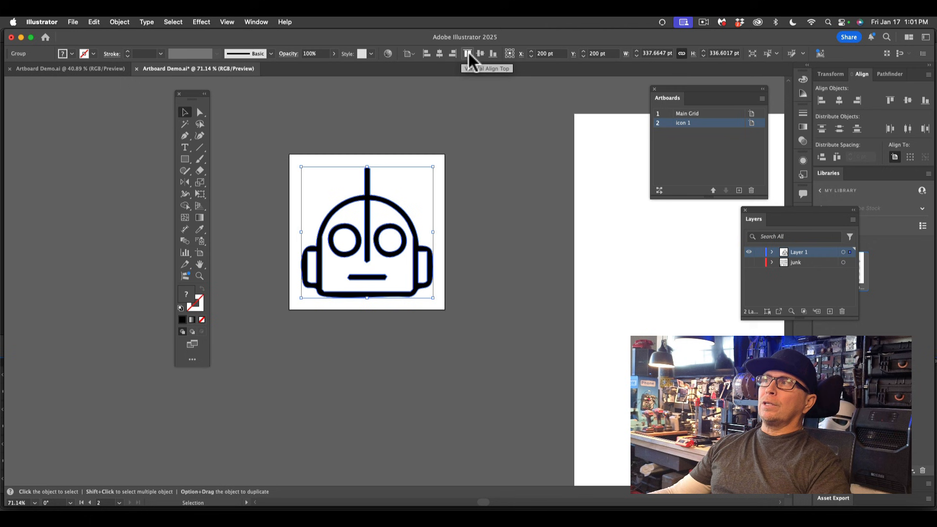
click(412, 51)
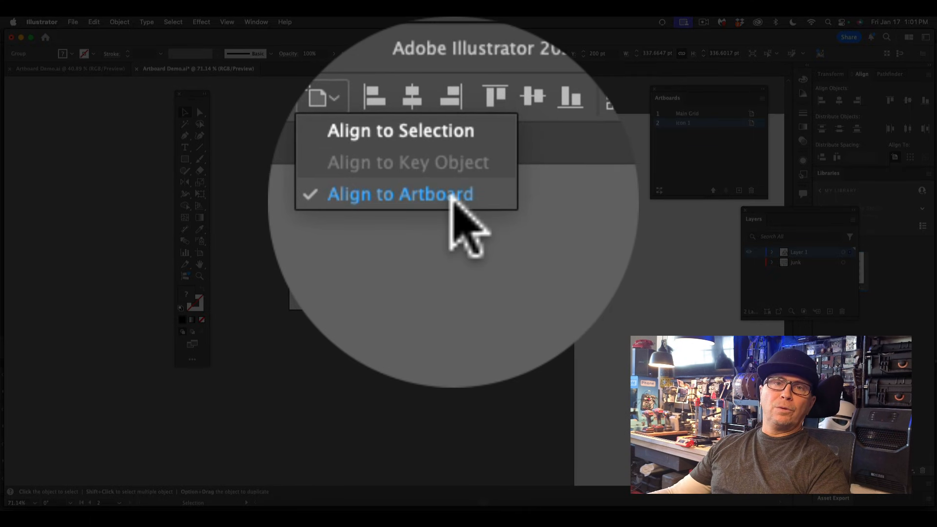
click(451, 196)
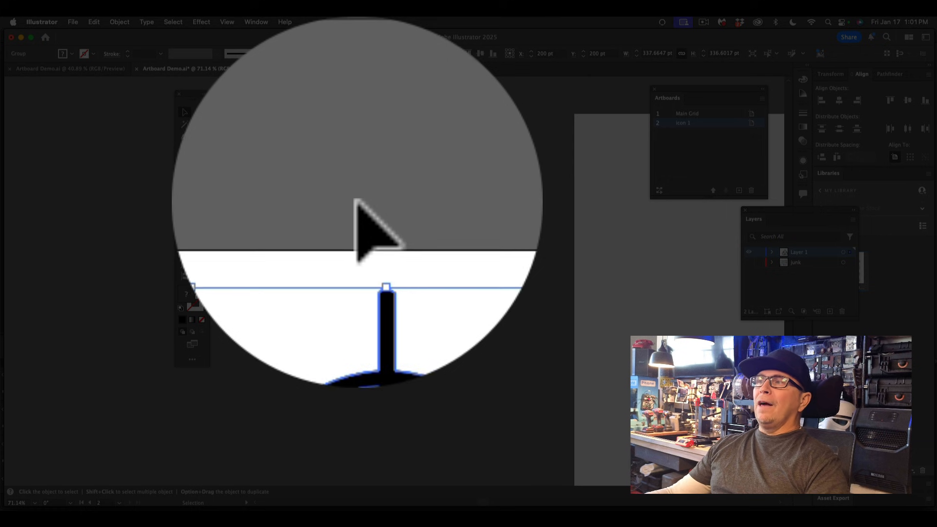
click(355, 200)
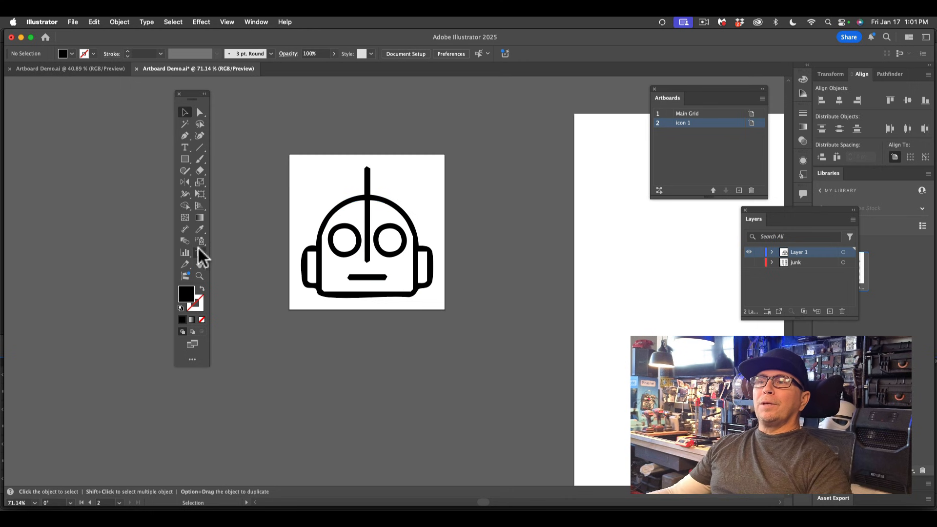
Move the grouped robot head off the icon 1 artboard to the empty canvas just below it
click(199, 112)
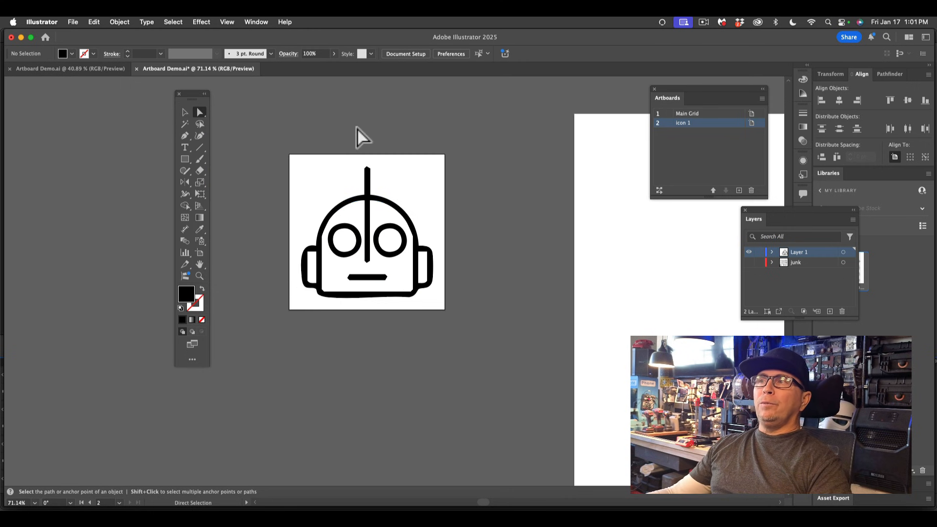
click(185, 112)
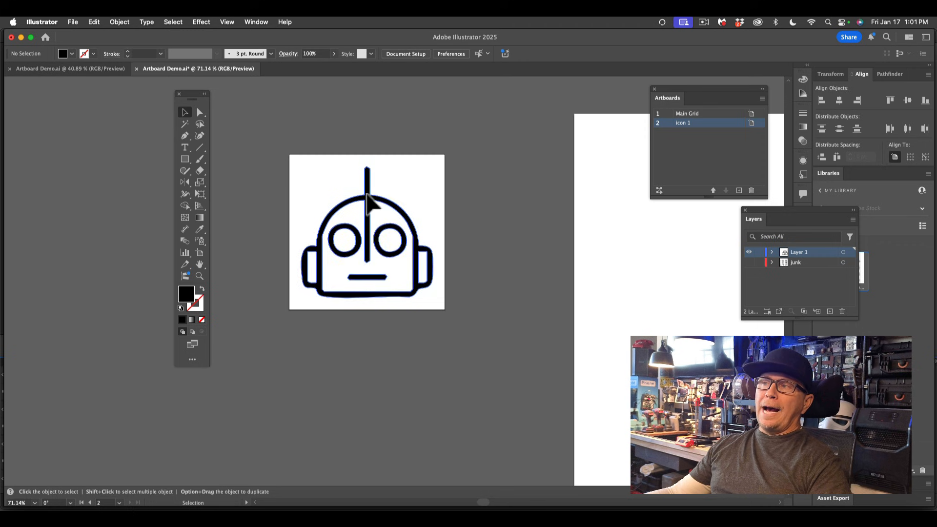
drag(368, 199, 357, 351)
scroll(420, 362, down, 3)
scroll(427, 368, down, 1)
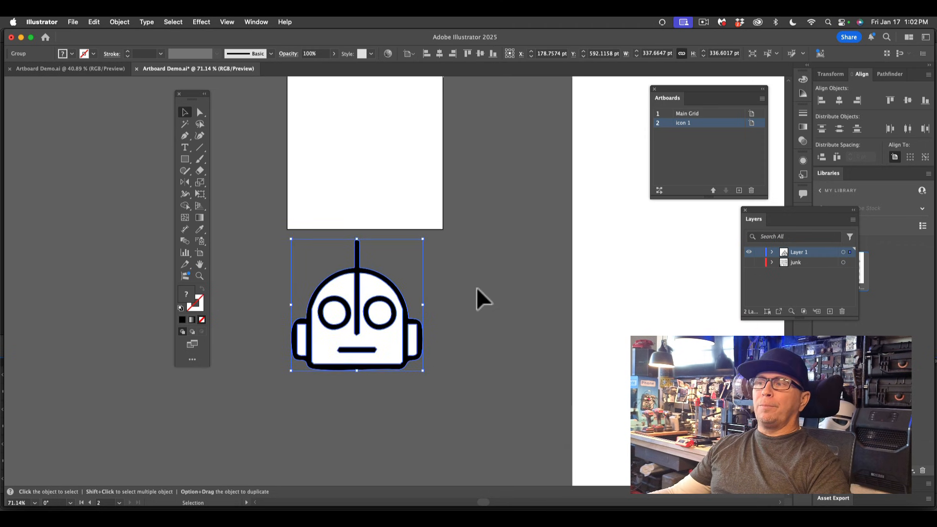
click(477, 287)
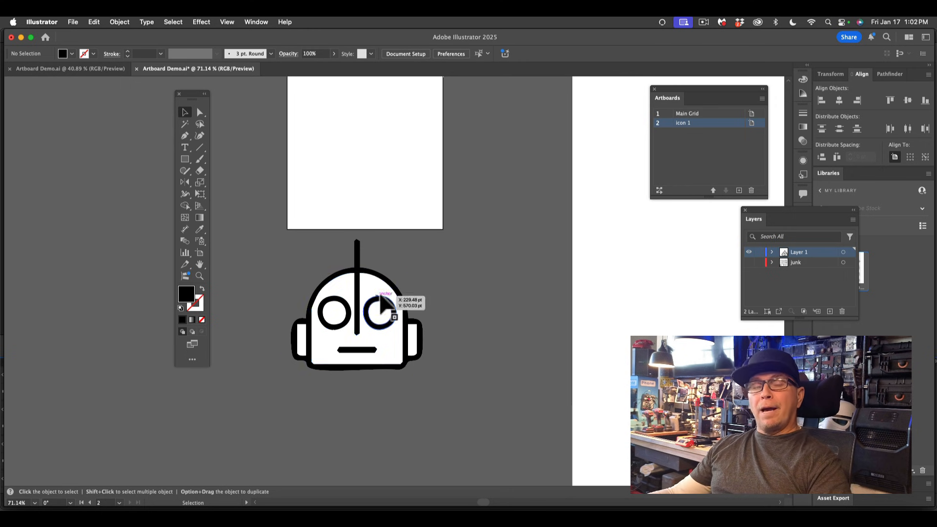
Duplicate the robot head horizontally, placing the copy about 360 pt to the left of the original
drag(390, 300, 255, 277)
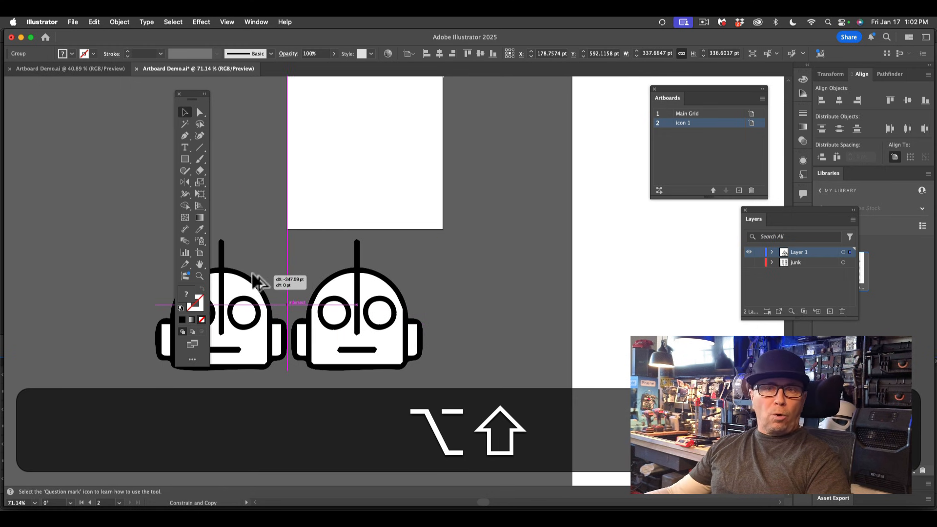
drag(257, 282, 249, 276)
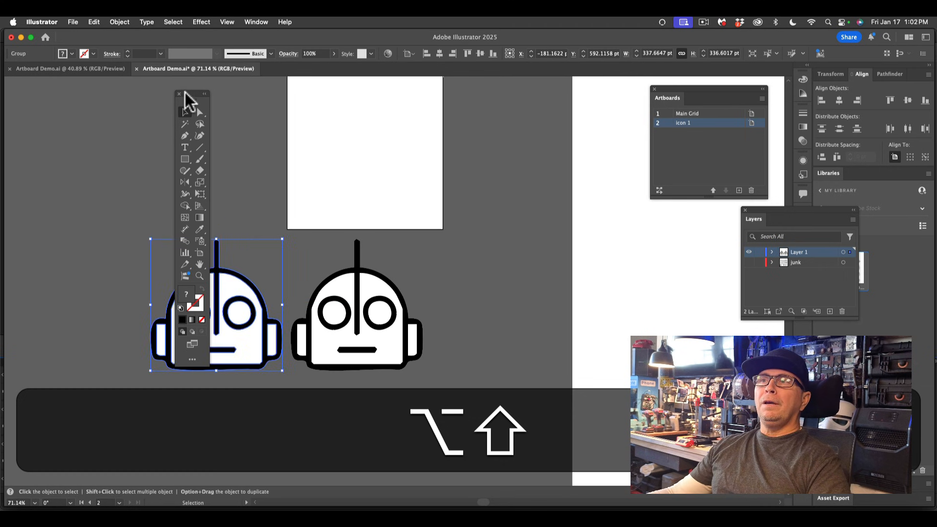
click(448, 298)
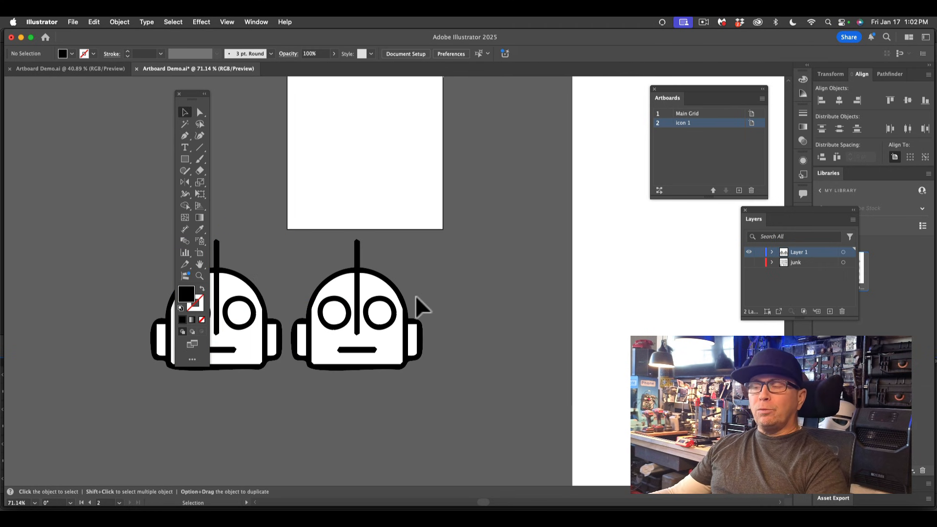
Try to delete the entire original robot head below the icon 1 artboard, and undo the deletion
click(202, 115)
click(346, 289)
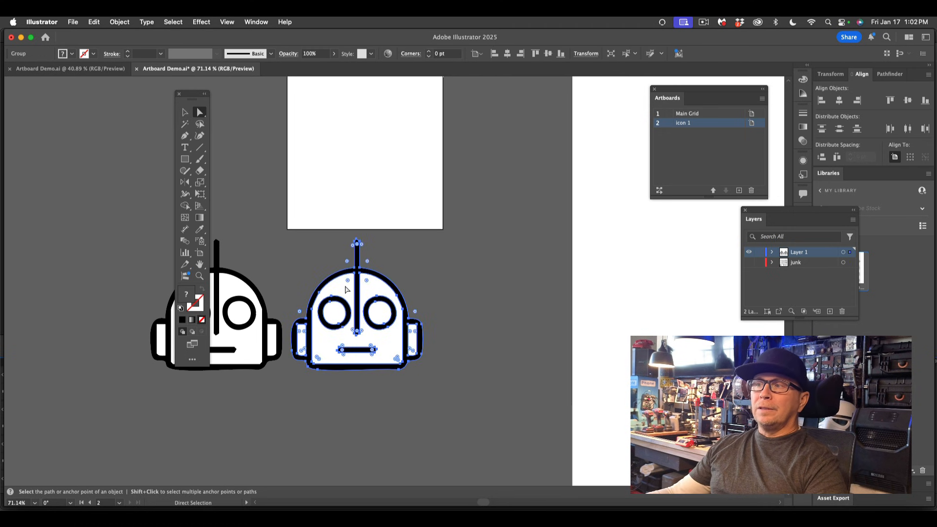
key(Delete)
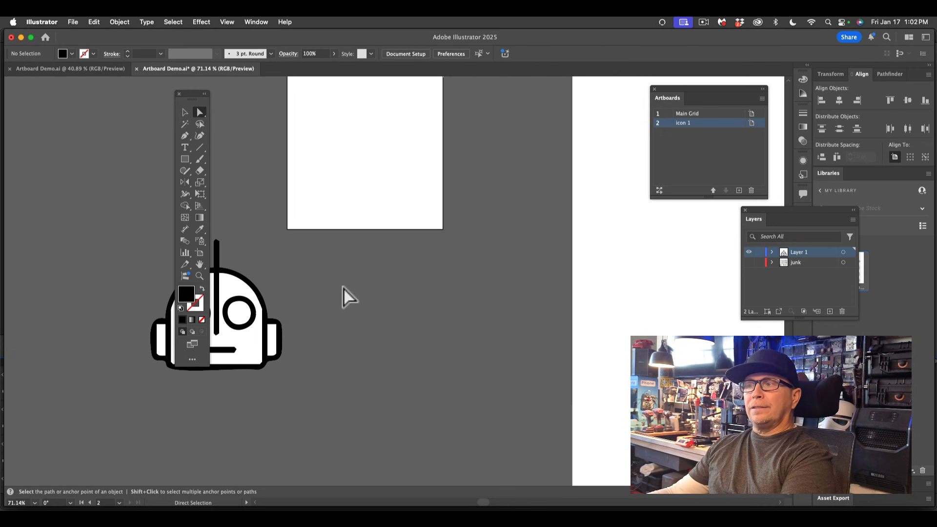
key(super+z)
click(409, 276)
Delete the white fill shapes of the face and both eyes from the original robot head
click(375, 287)
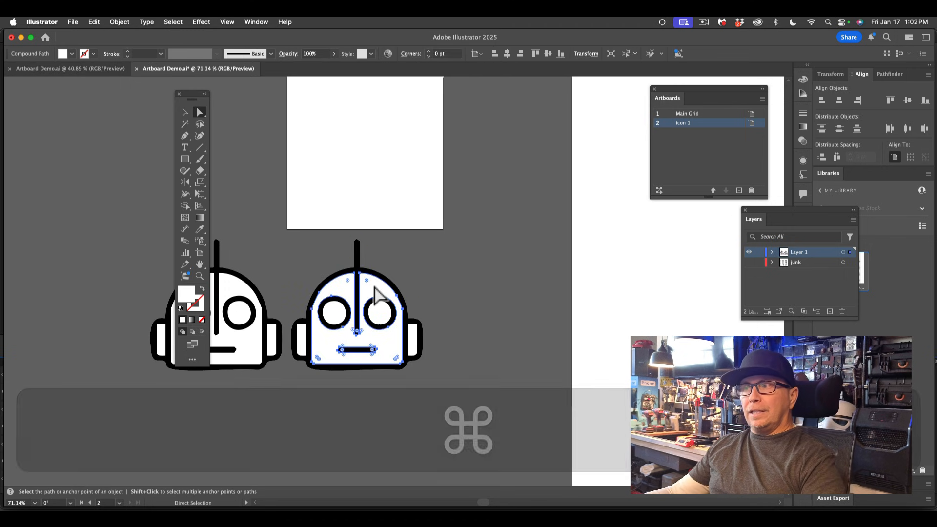
key(Delete)
click(337, 312)
key(Delete)
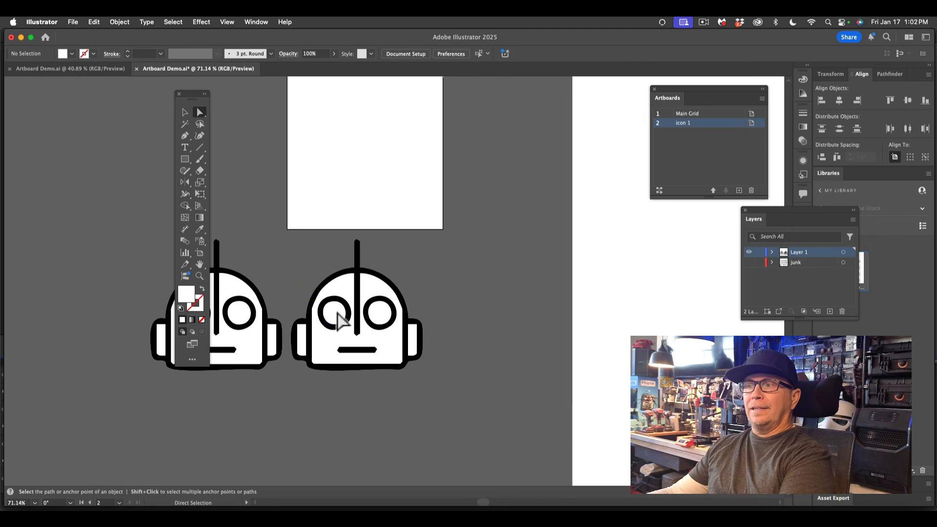
click(346, 297)
key(Delete)
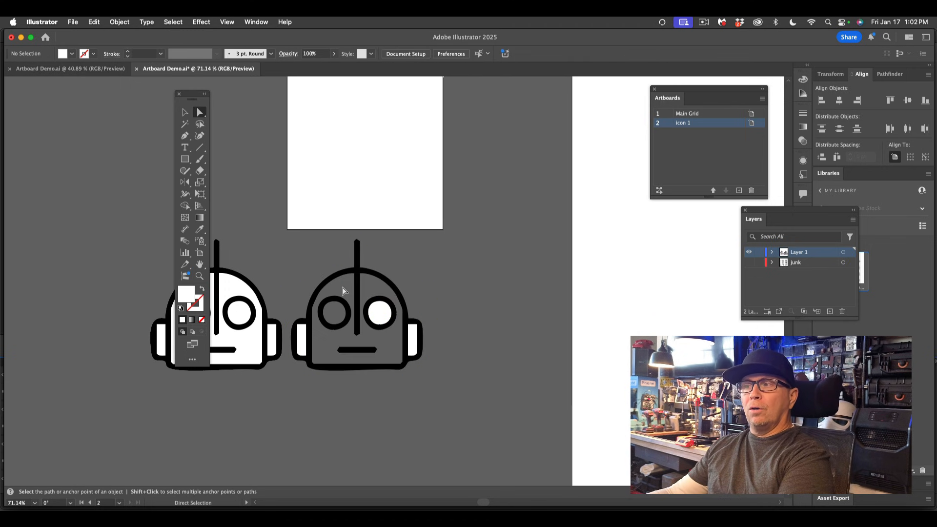
click(383, 322)
key(Delete)
Delete the white fill shapes inside both ears of the original robot head
click(413, 339)
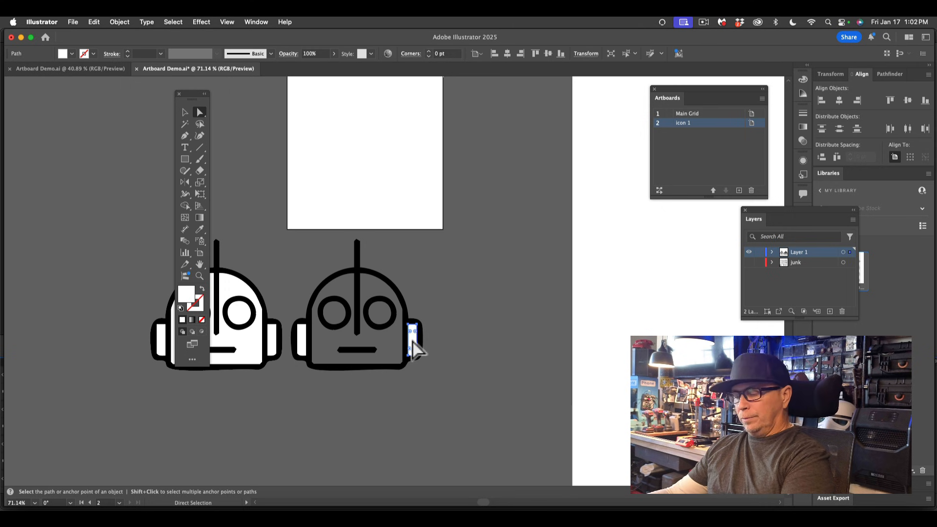
key(Delete)
click(306, 339)
key(Delete)
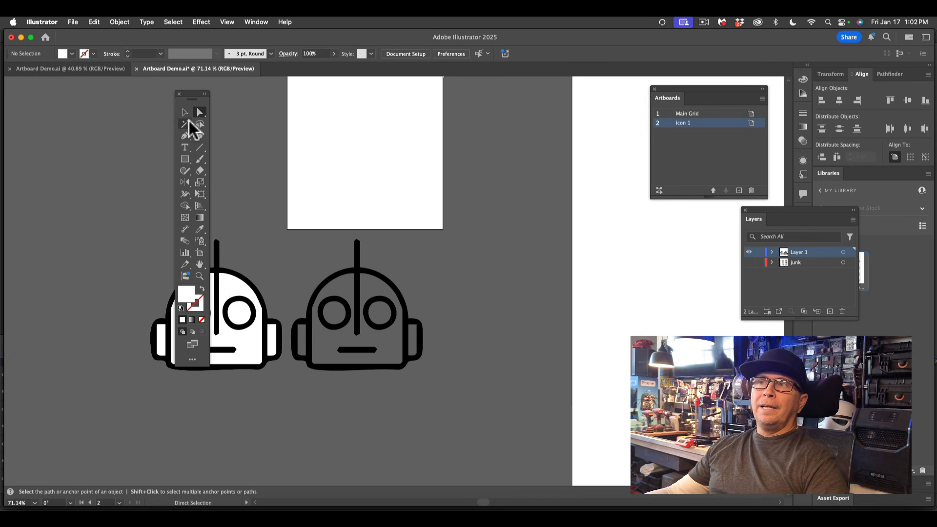
Move the outline-only robot head back onto the icon 1 artboard and center it horizontally and vertically there
click(187, 115)
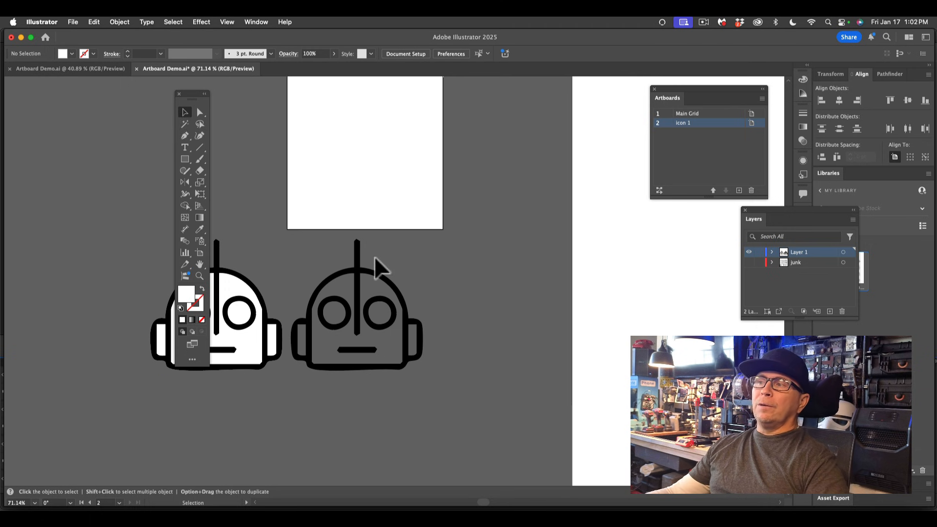
drag(369, 279, 313, 378)
drag(340, 327, 354, 164)
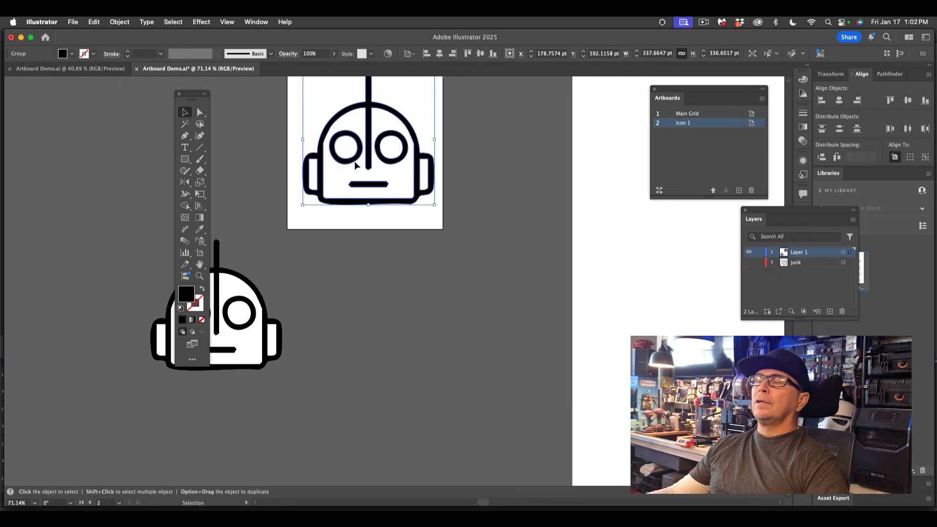
scroll(354, 169, up, 3)
click(439, 54)
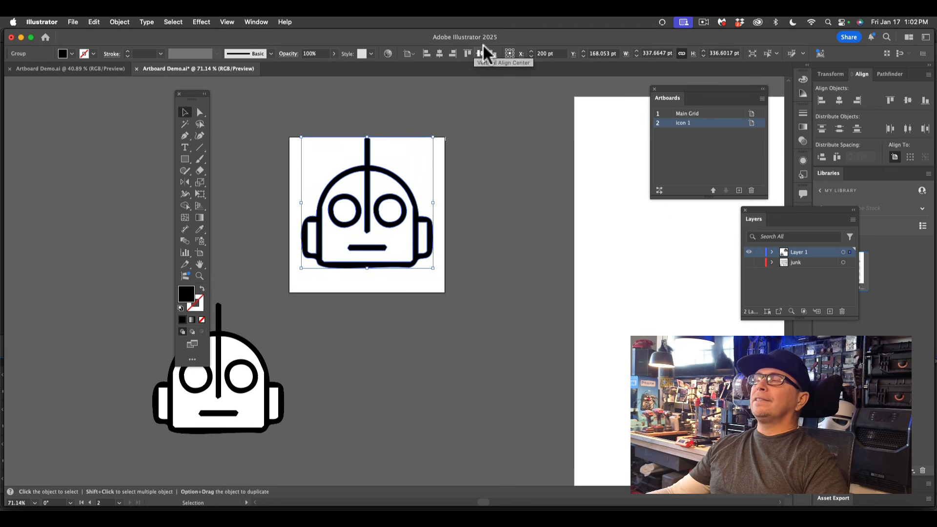
click(480, 54)
click(483, 153)
Move the icon 1 artboard together with its robot head onto the upper-left area of the Main Grid artboard
scroll(482, 154, down, 3)
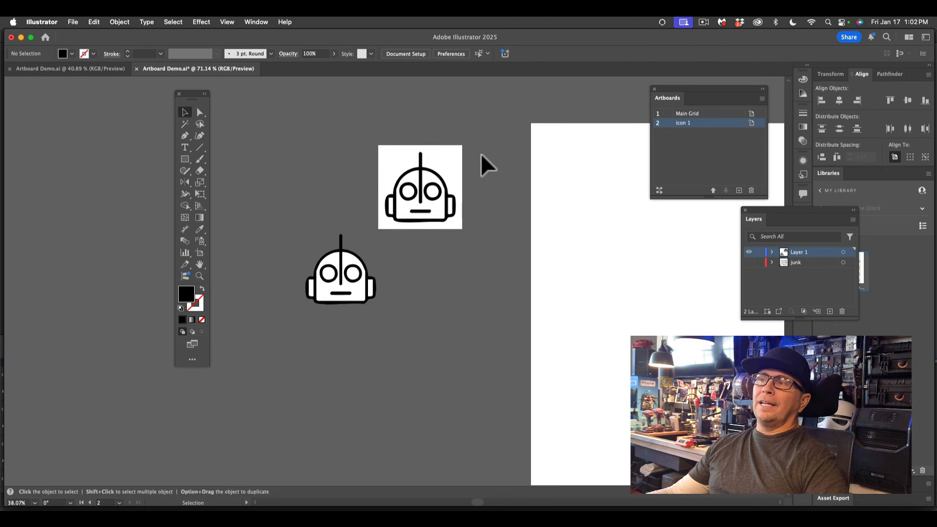
scroll(482, 154, up, 3)
scroll(368, 216, right, 5)
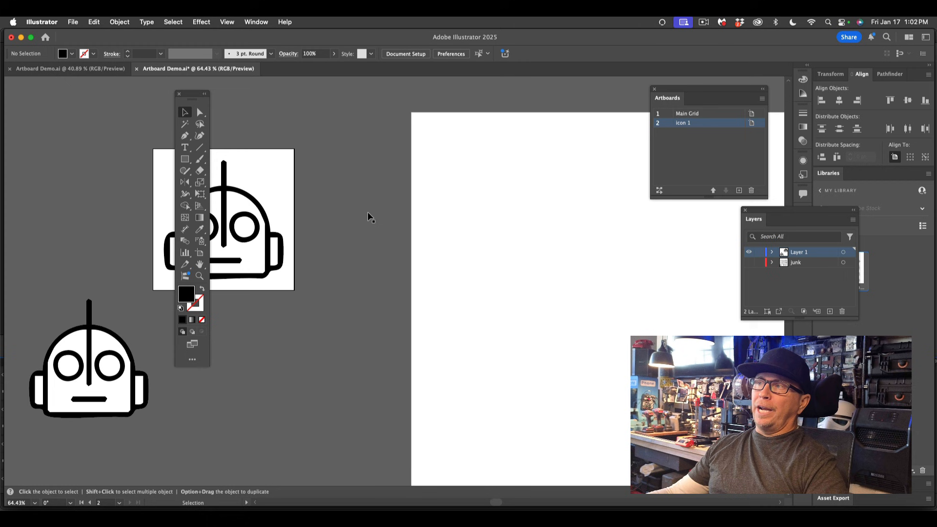
scroll(370, 216, down, 2)
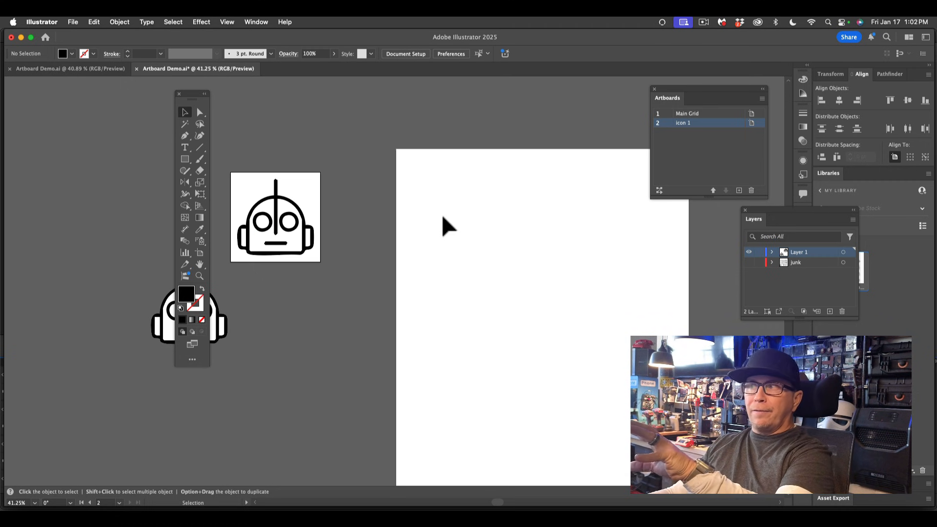
click(199, 252)
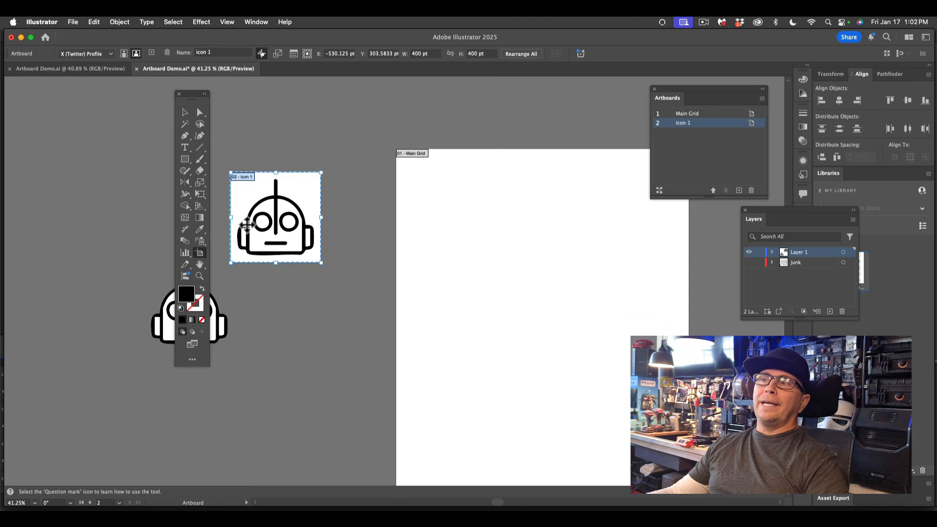
drag(247, 224, 448, 229)
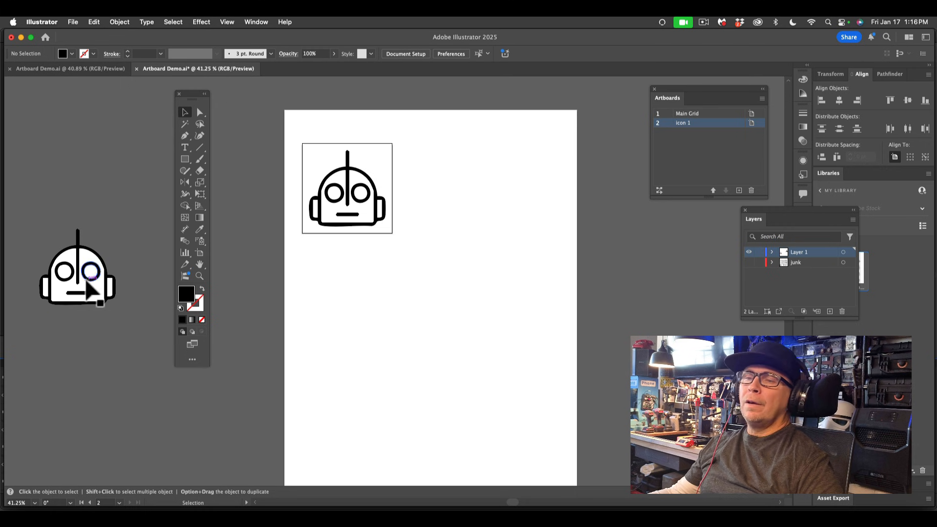
Try moving the white-filled robot head closer to the Main Grid artboard, and undo the move
drag(94, 295, 232, 219)
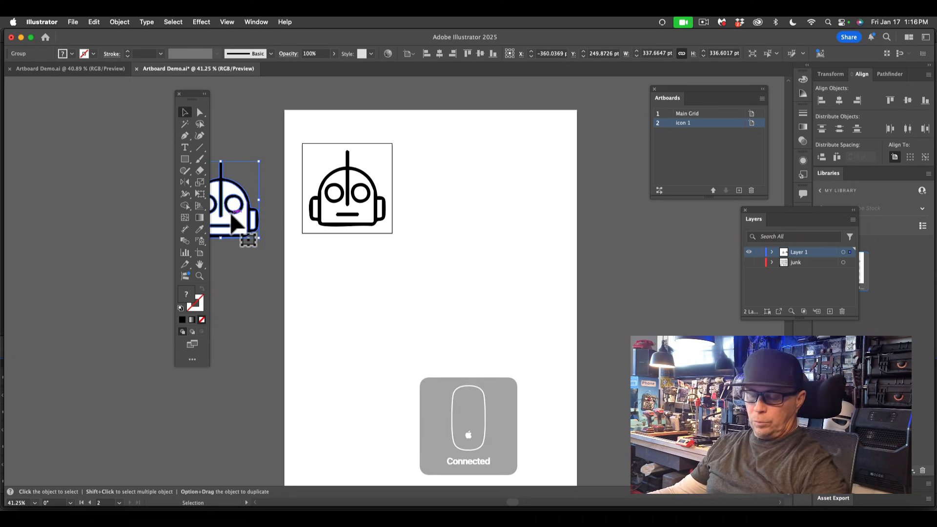
key(super+z)
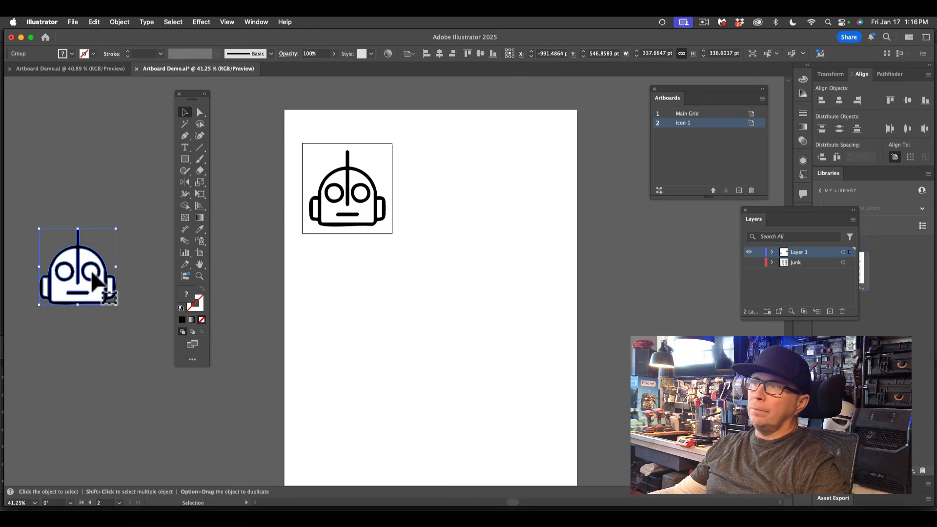
Move the white-filled robot head beside the upper-left edge of the Main Grid artboard, level with the icon 1 robot
drag(93, 274, 255, 200)
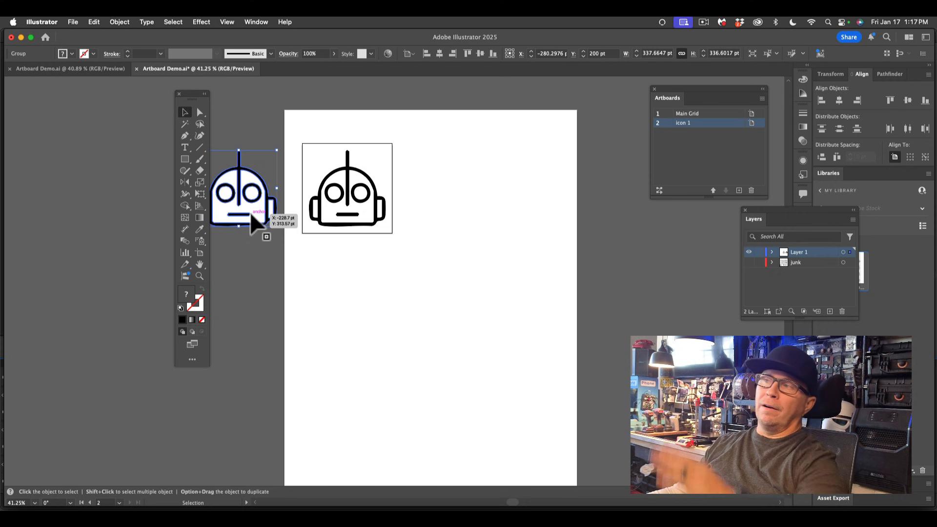
click(198, 253)
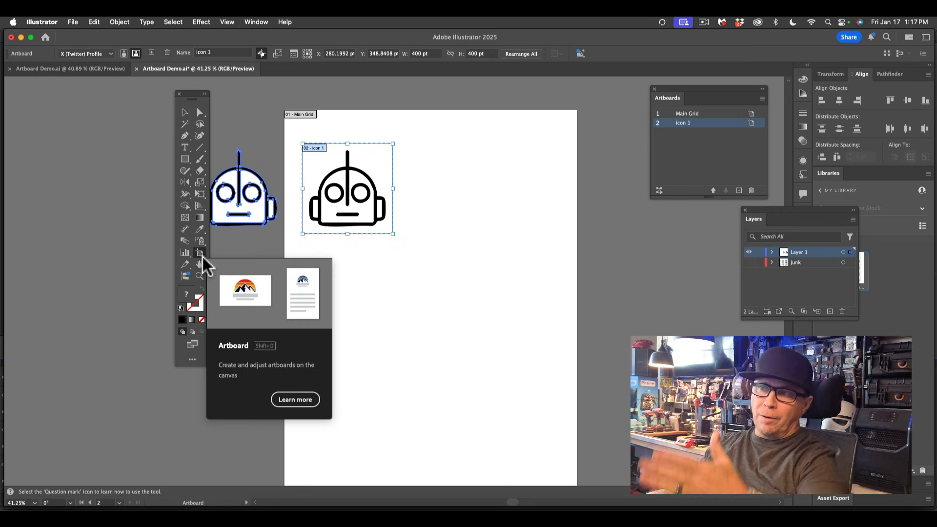
click(427, 137)
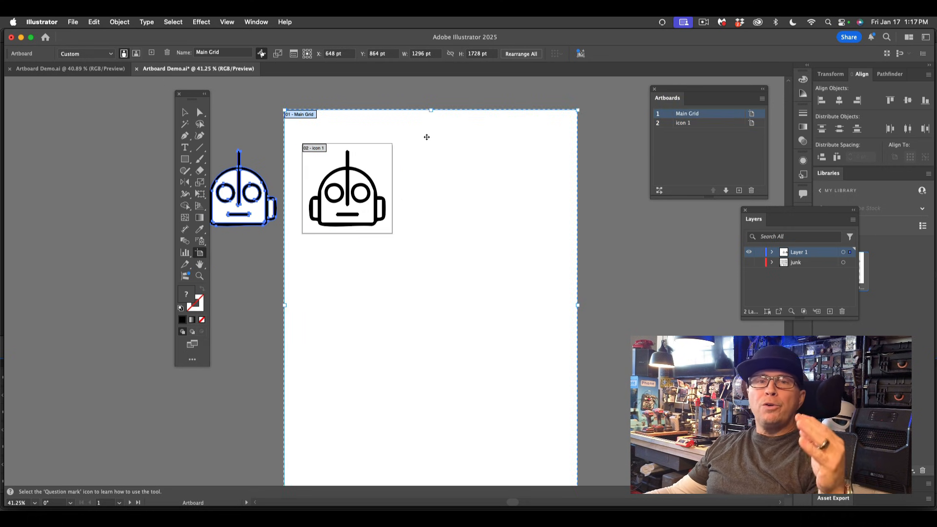
mouse_move(426, 138)
mouse_down()
mouse_move(435, 192)
mouse_move(429, 127)
mouse_move(422, 133)
mouse_up()
key(super+z)
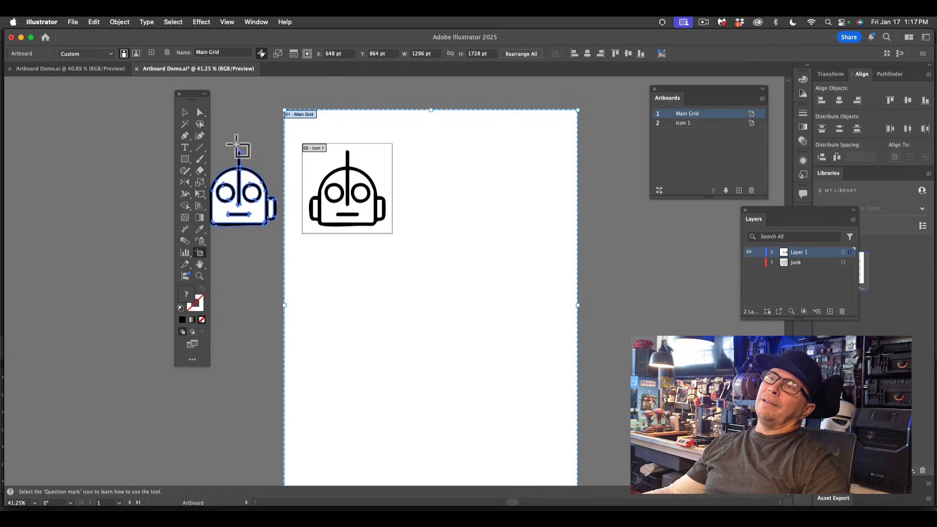
click(184, 113)
click(257, 105)
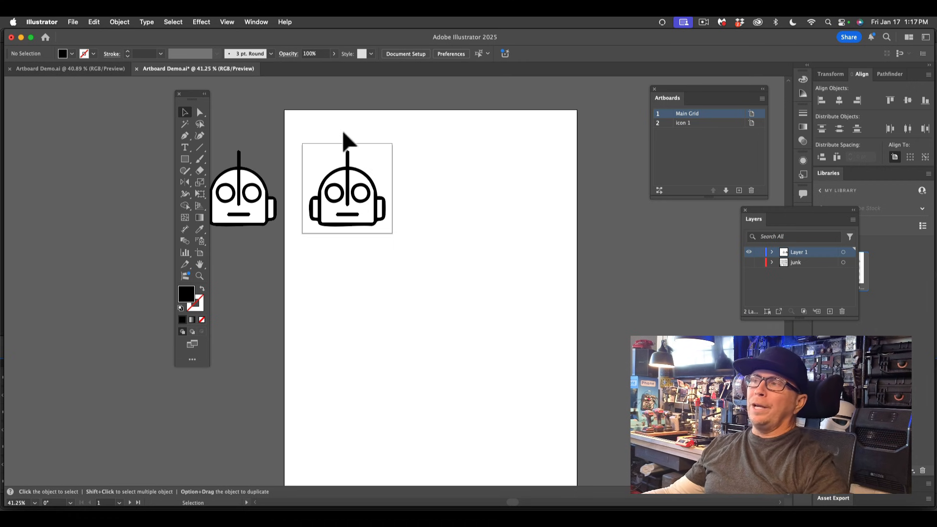
Duplicate the icon 1 artboard with its robot head twice to the right, edge to edge, forming a row of three
click(200, 253)
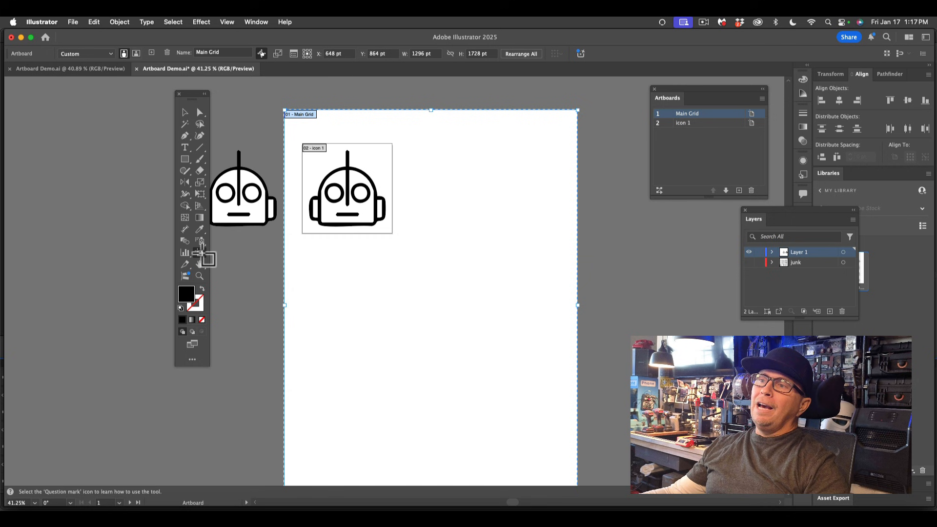
click(315, 150)
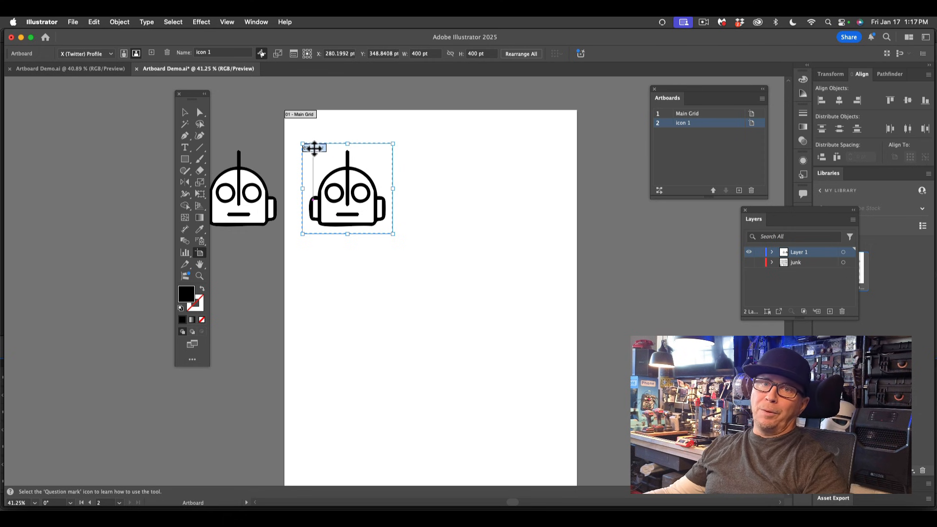
click(330, 126)
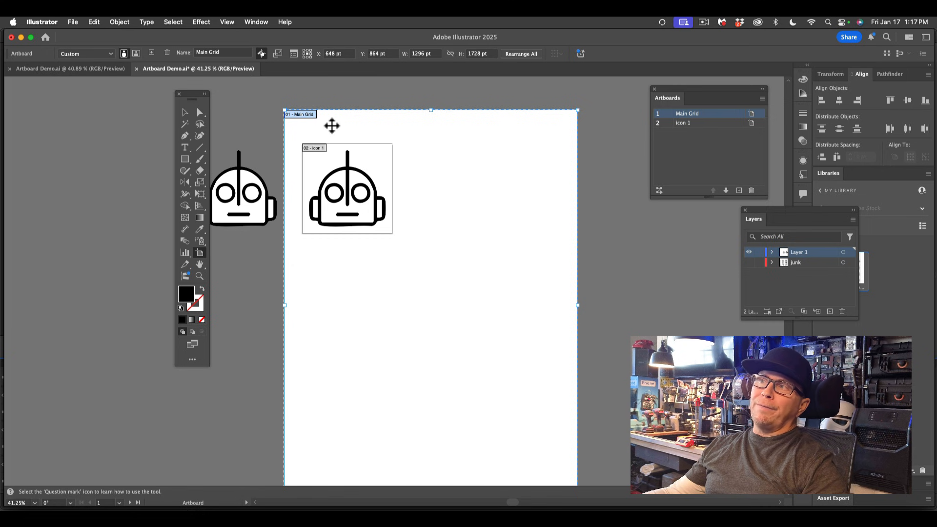
click(314, 150)
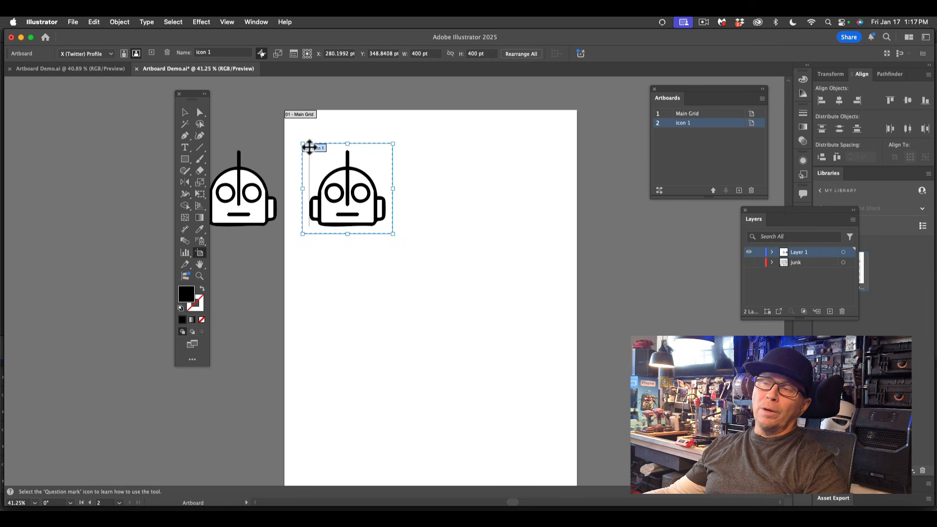
drag(309, 147, 401, 146)
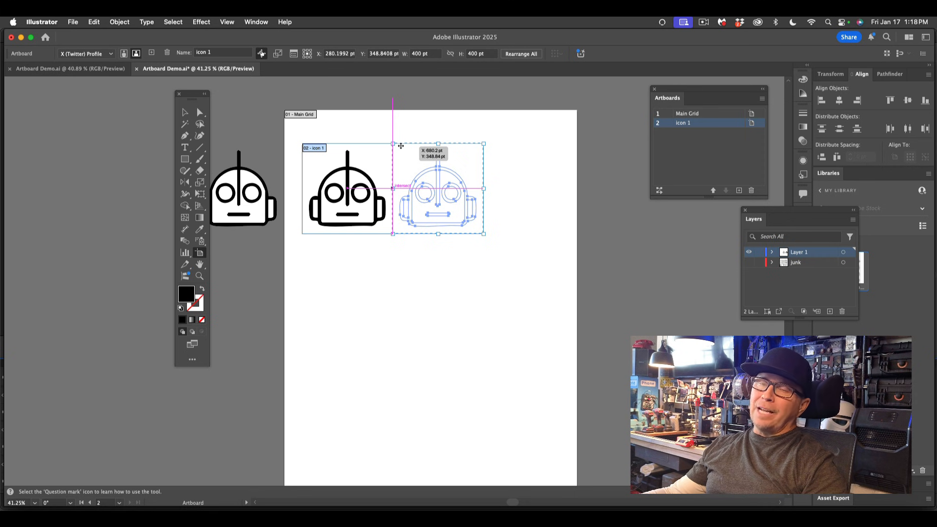
drag(400, 146, 401, 151)
key(alt)
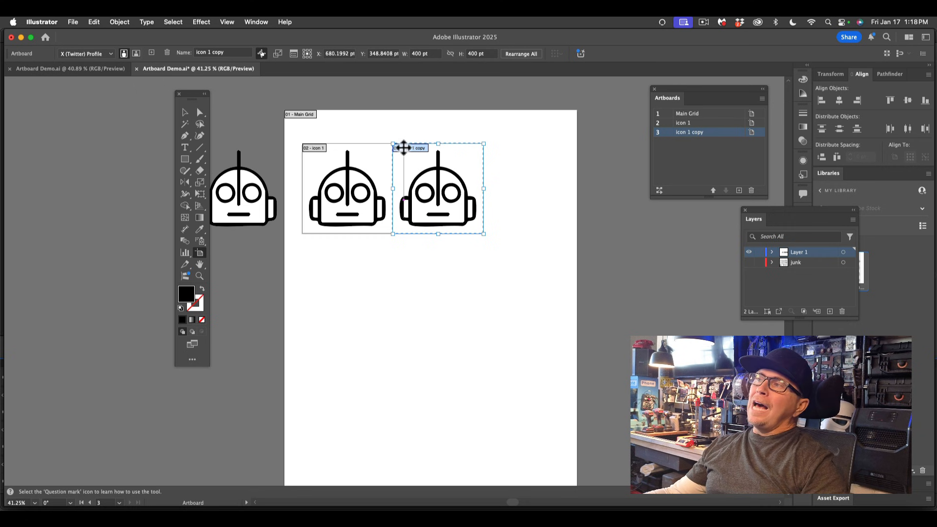
key(alt)
drag(400, 147, 491, 151)
key(shift)
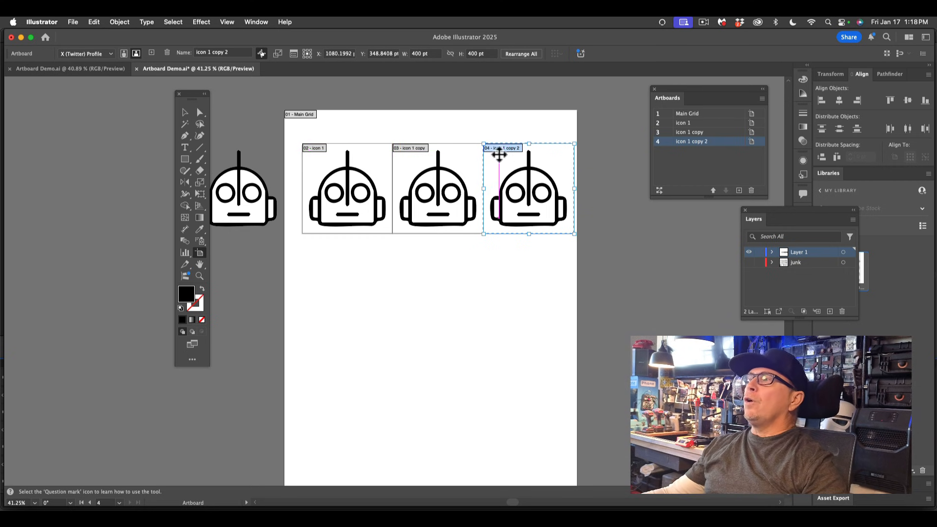
Duplicate the icon artboard with its robot head into two more rows of three below, completing a 3 by 3 grid
drag(496, 153, 321, 330)
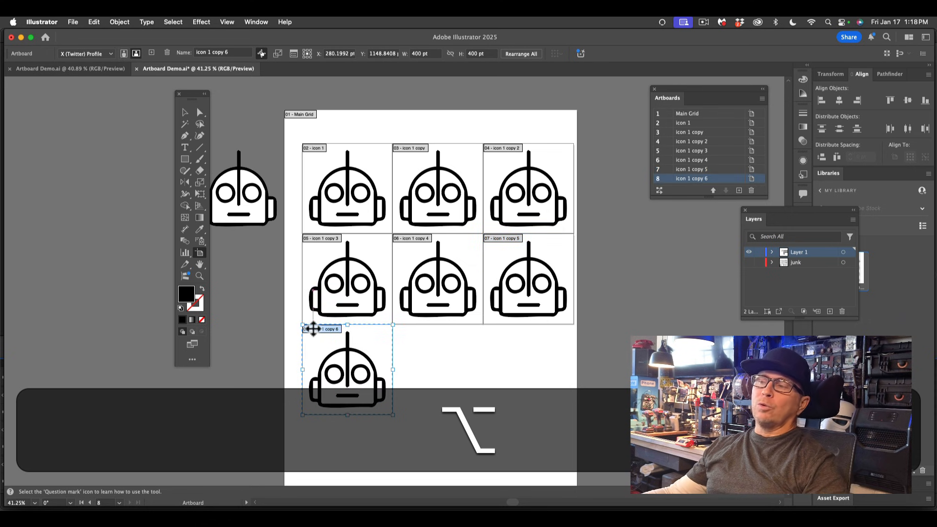
drag(317, 330, 384, 331)
key(super+z)
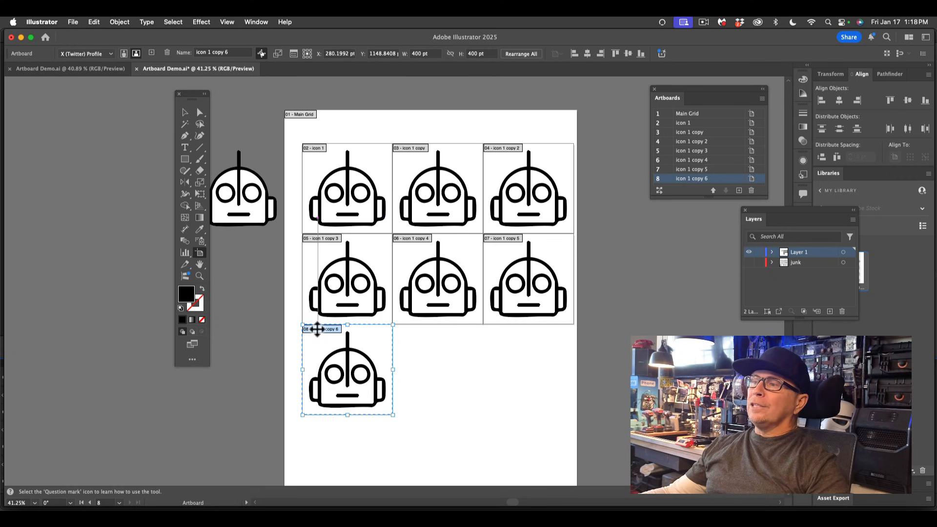
drag(313, 329, 408, 330)
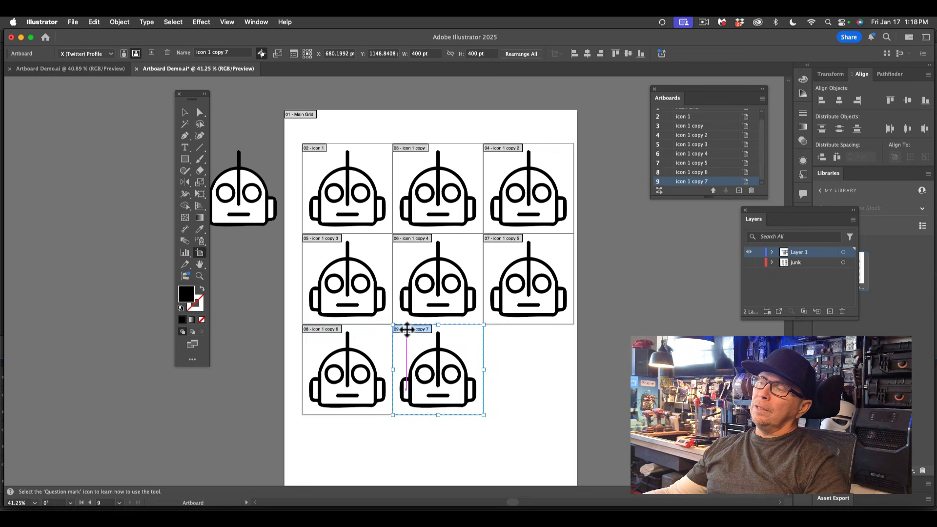
drag(407, 329, 495, 333)
key(alt)
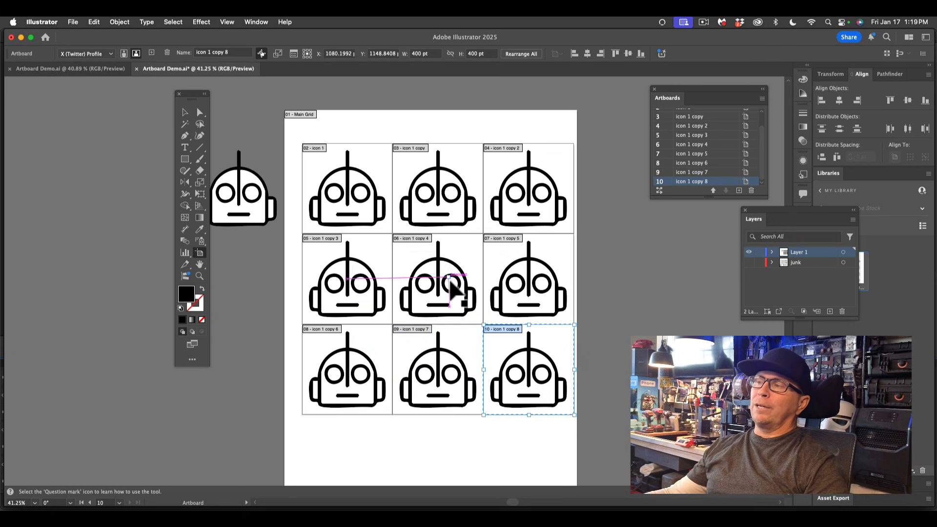
Resize the Main Grid artboard to about 1237 by 1254 pt so it closely frames the nine icon artboards
scroll(449, 288, down, 3)
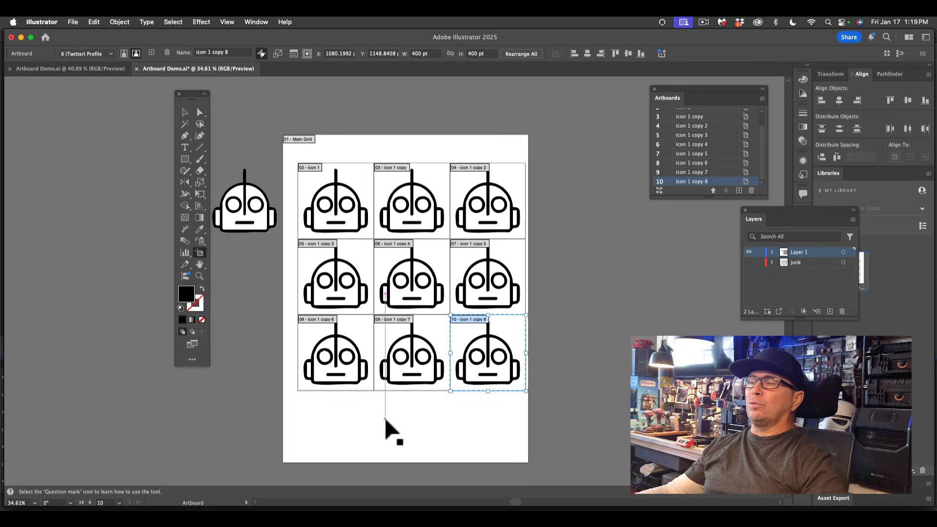
click(381, 428)
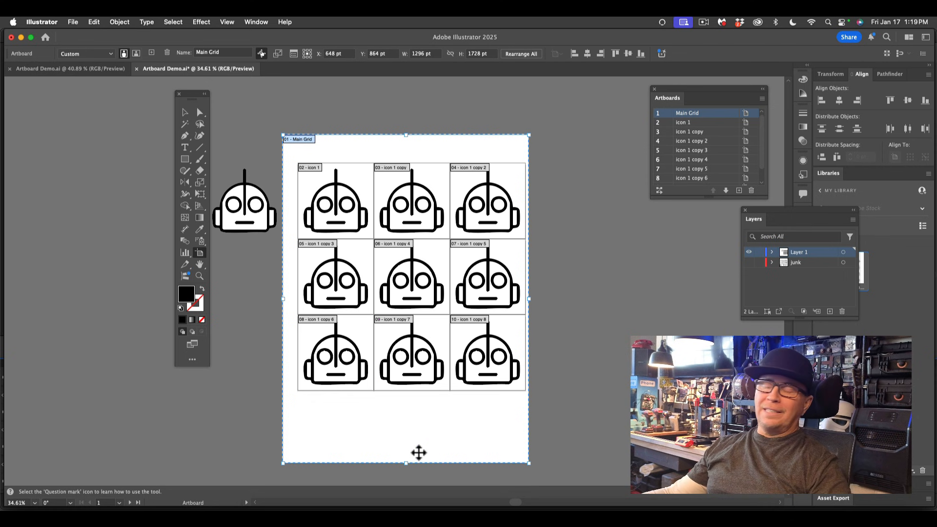
drag(407, 463, 417, 397)
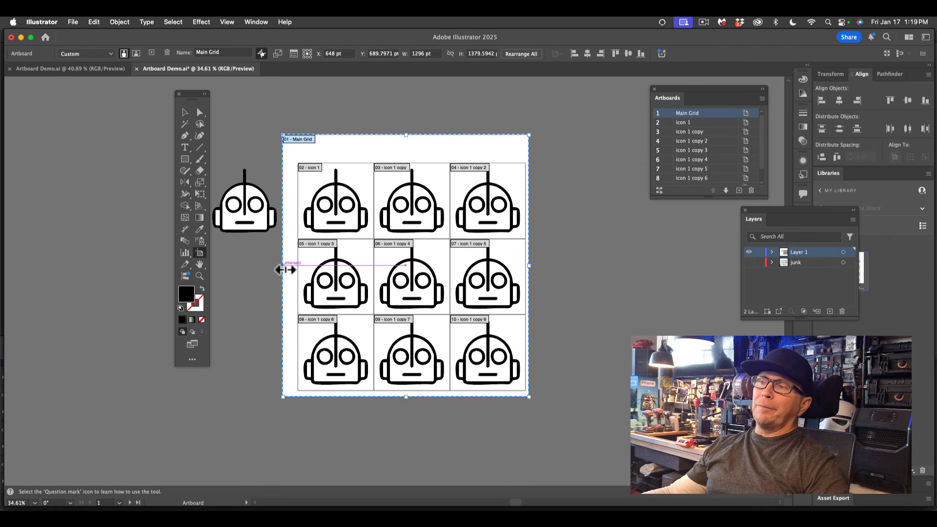
drag(284, 266, 295, 266)
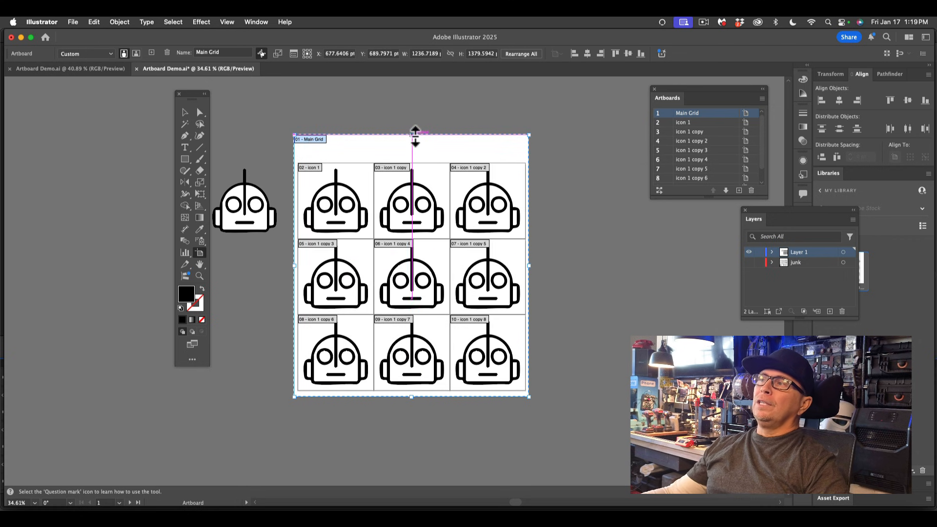
drag(415, 139, 414, 158)
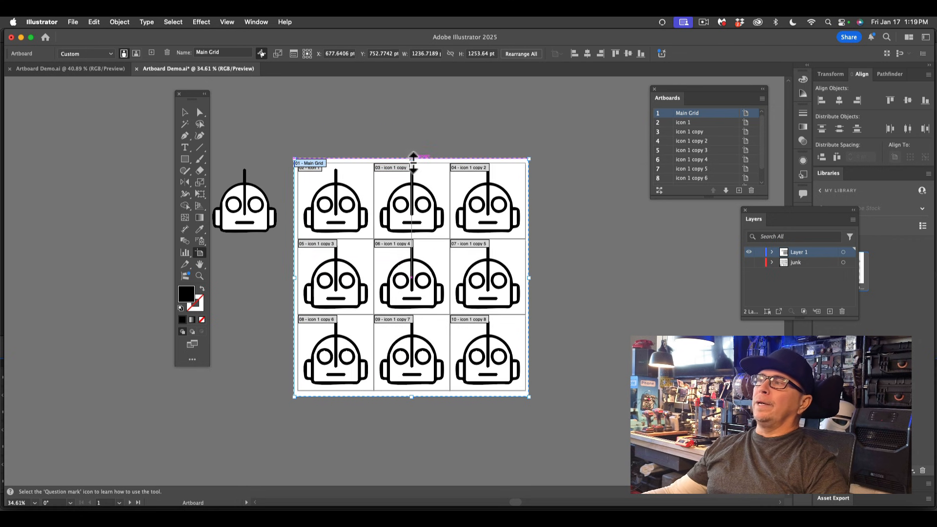
key(super+0)
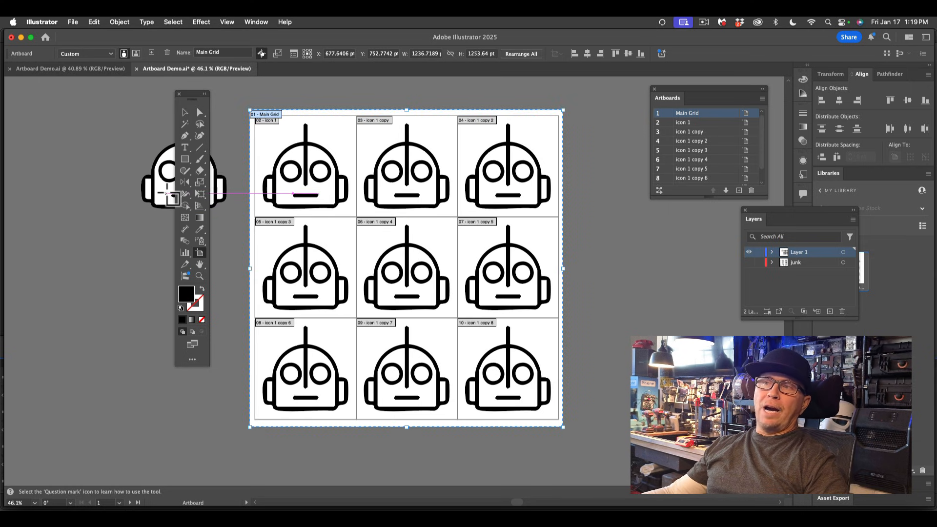
click(185, 114)
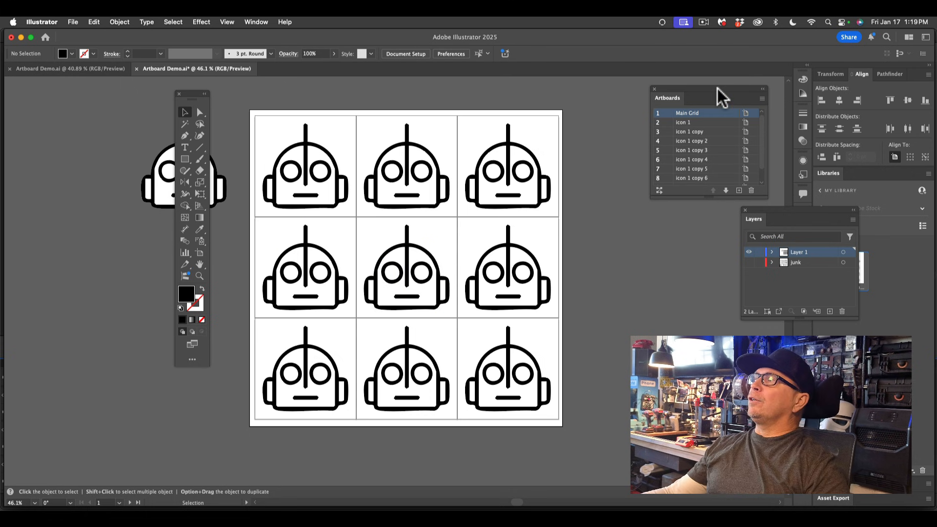
Enlarge the artboard list and move Main Grid to the end of the artboard order
drag(721, 97, 679, 90)
drag(717, 200, 711, 233)
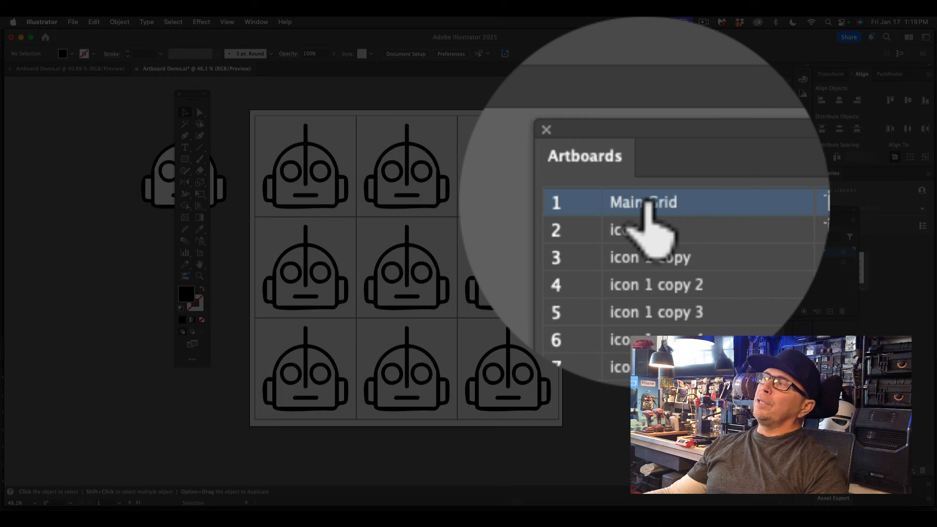
mouse_move(649, 202)
mouse_down()
mouse_move(642, 209)
mouse_move(641, 197)
mouse_up()
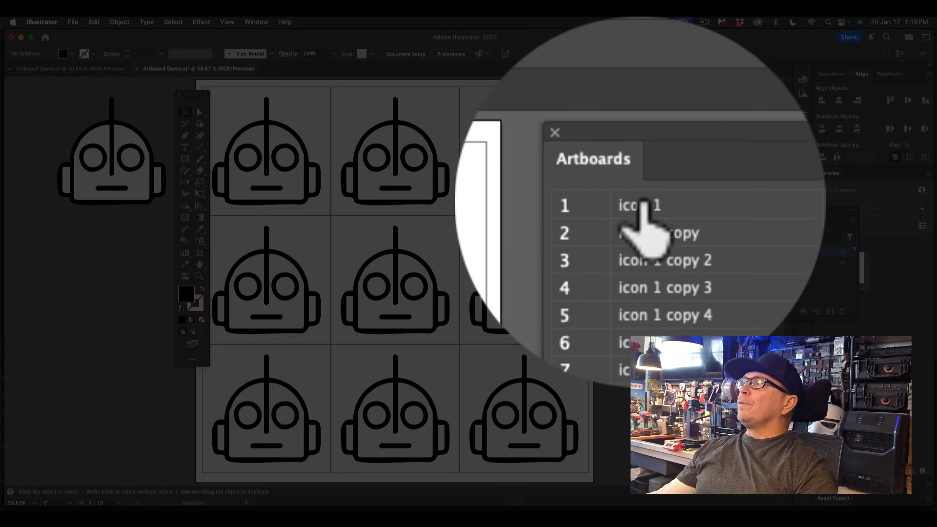
Rename the second artboard as icon 2 and the third artboard as icon 3
double_click(641, 201)
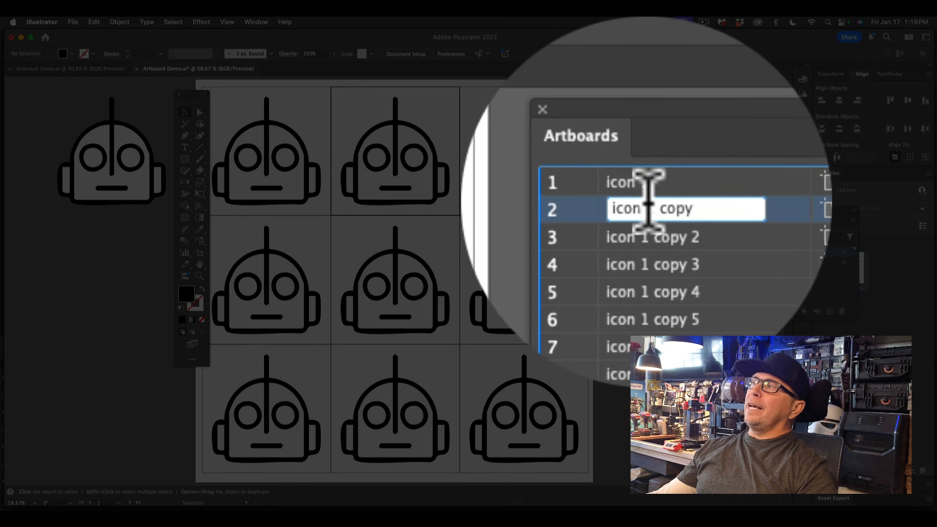
drag(644, 205, 688, 195)
text(2)
key(Return)
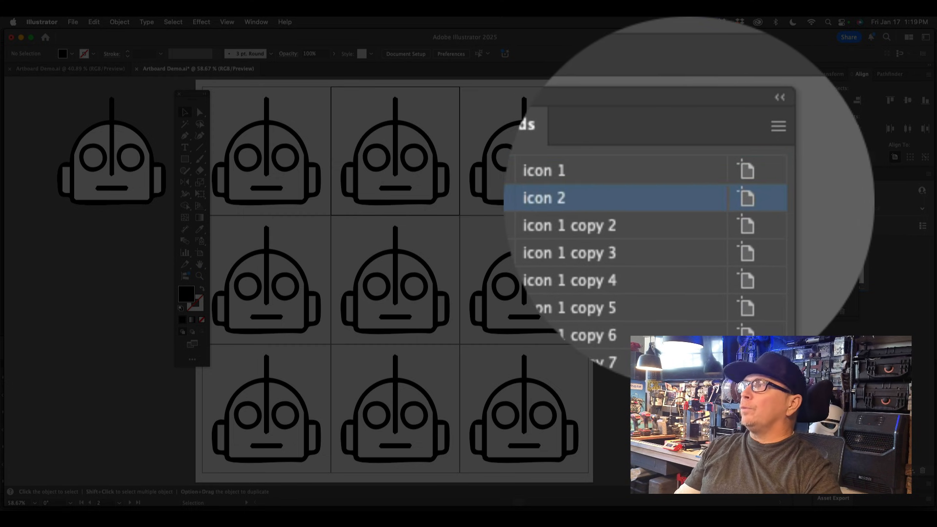
double_click(647, 200)
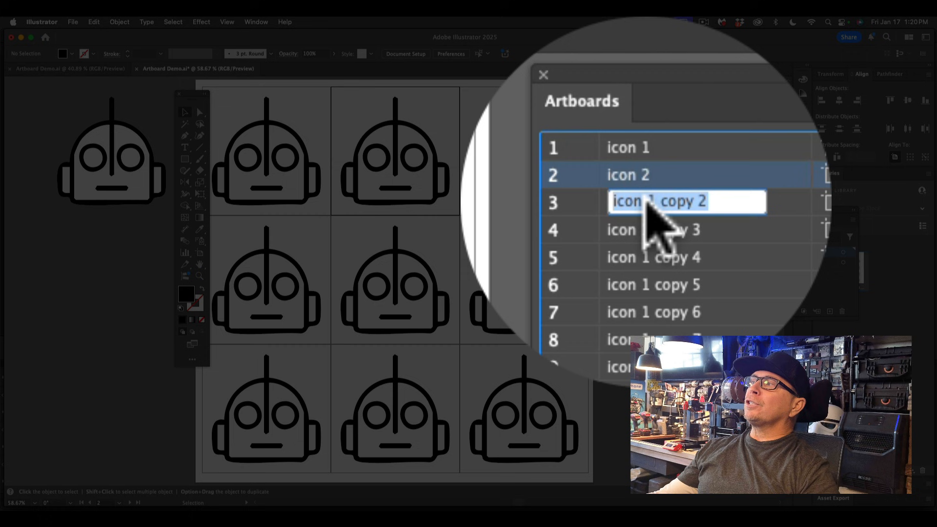
drag(645, 201, 696, 203)
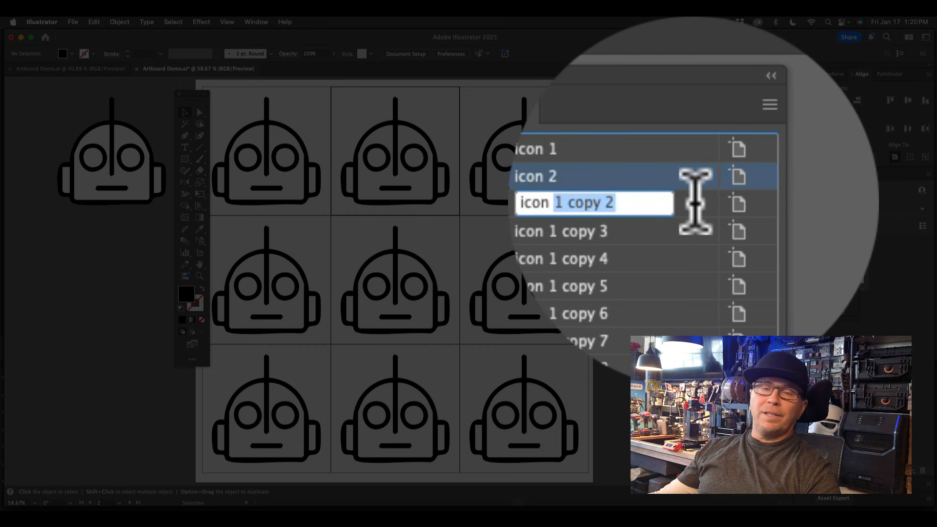
text(3)
key(Return)
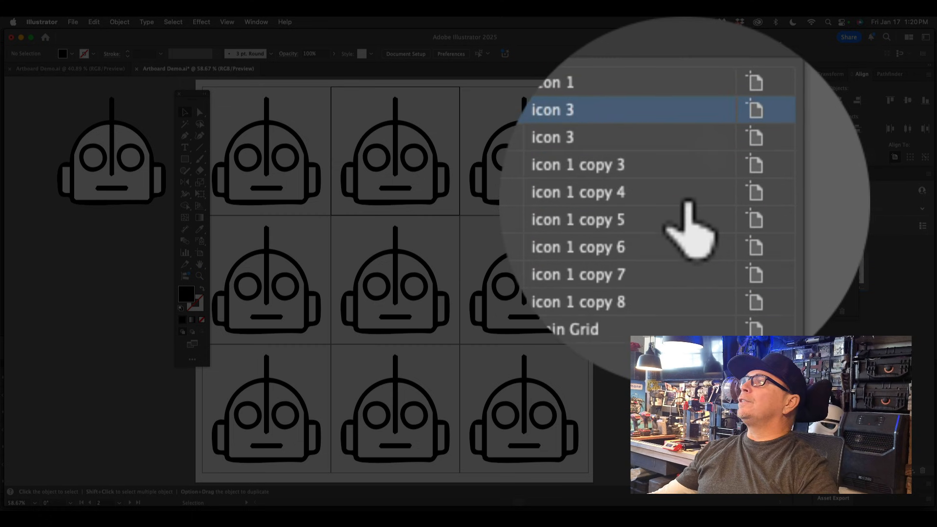
Correct the second artboard's name to icon 2
click(678, 210)
click(653, 200)
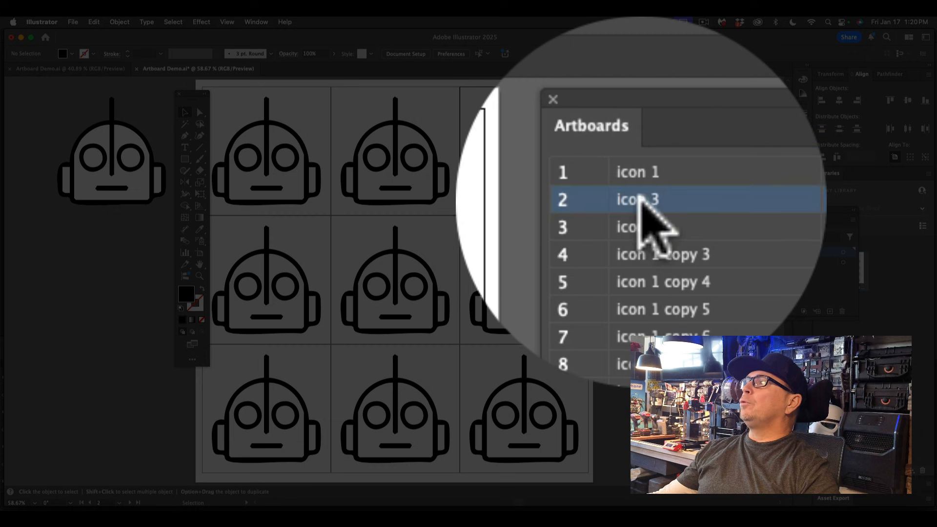
double_click(651, 199)
click(662, 203)
key(BackSpace)
text(2)
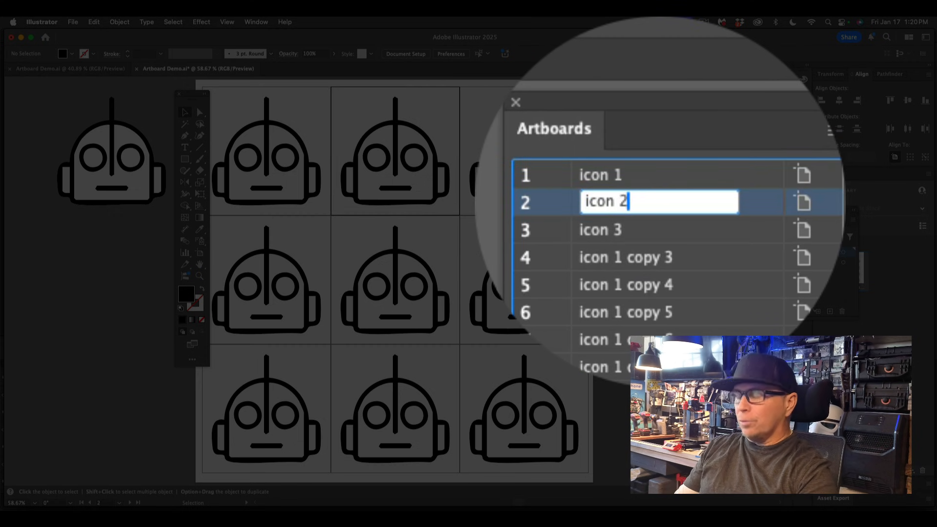
key(Return)
Rename the fourth artboard as icon 4
double_click(644, 200)
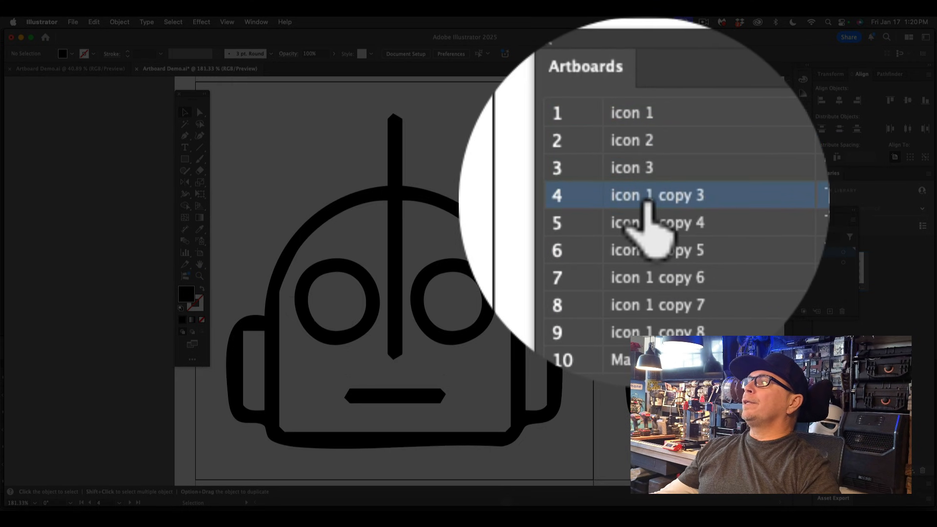
double_click(645, 202)
drag(646, 200, 697, 195)
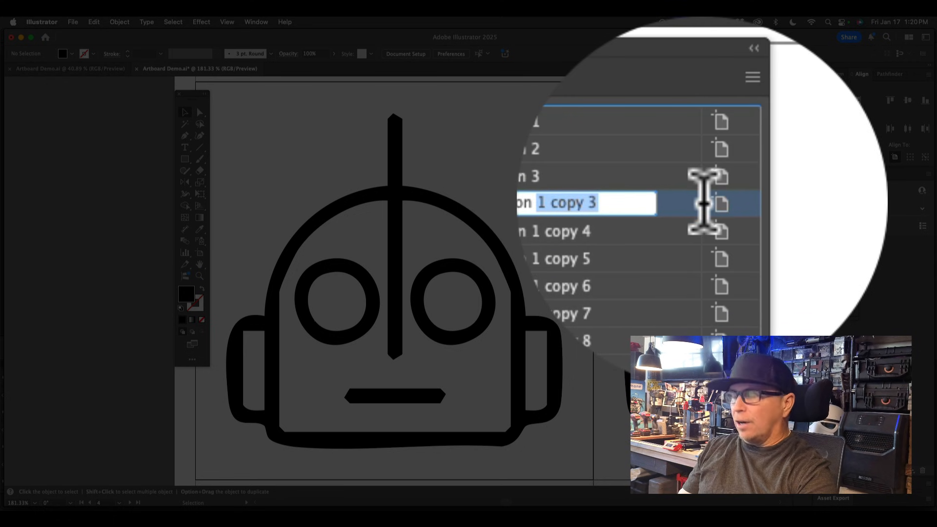
text(4)
key(Return)
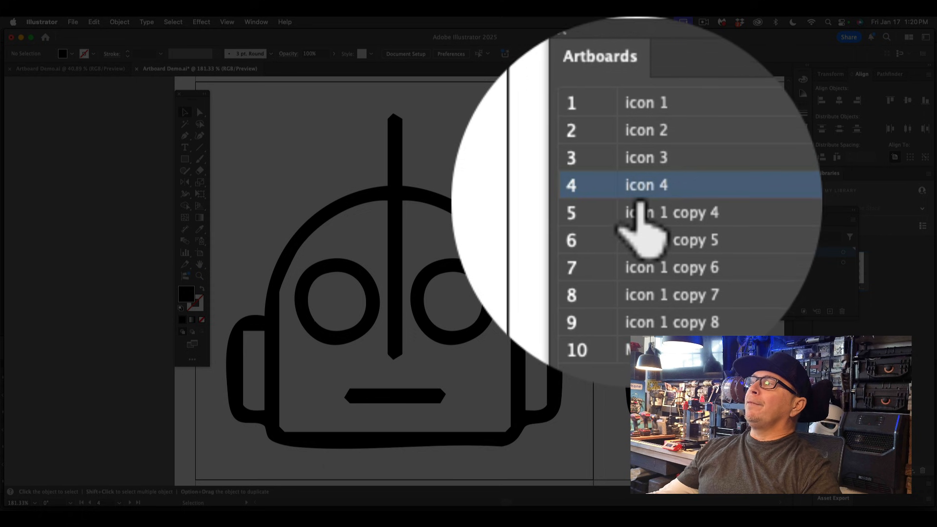
Rename the fifth artboard as icon 5 and the sixth artboard as icon 6
double_click(639, 204)
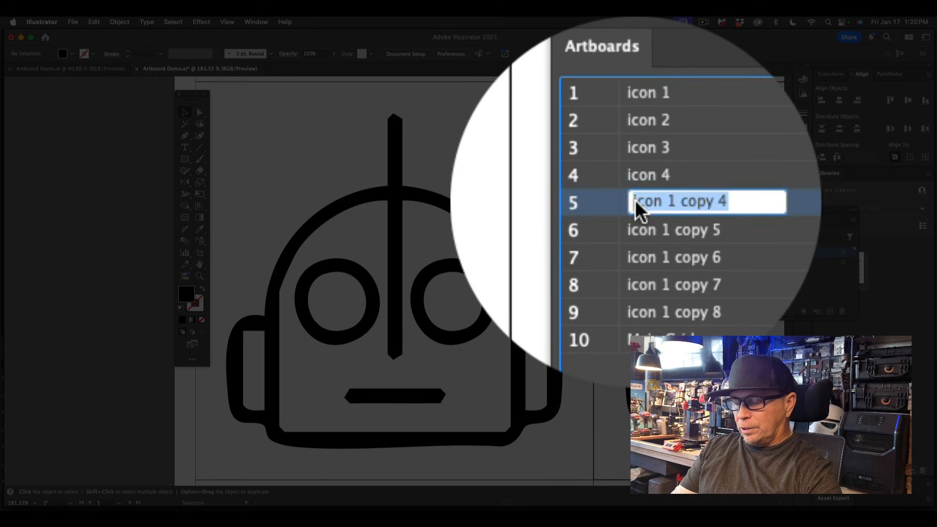
text(icon)
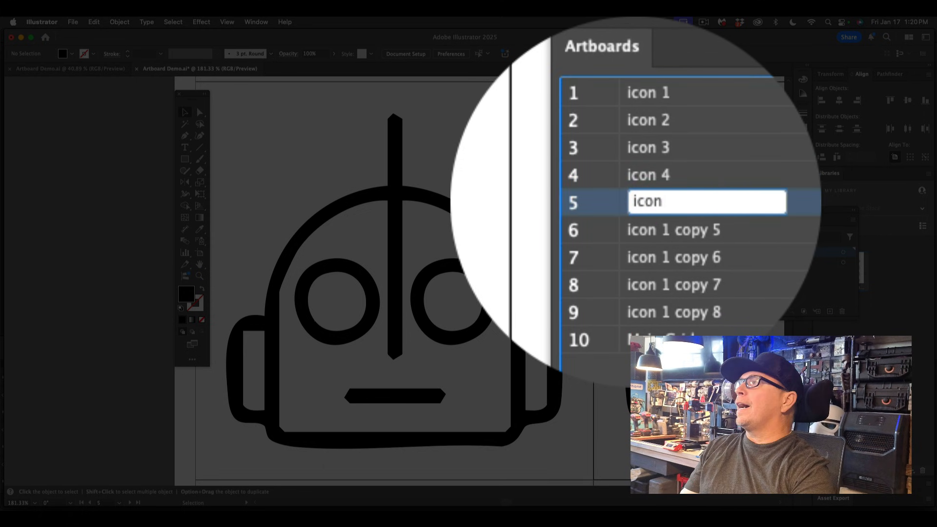
text( 5)
key(Return)
double_click(645, 200)
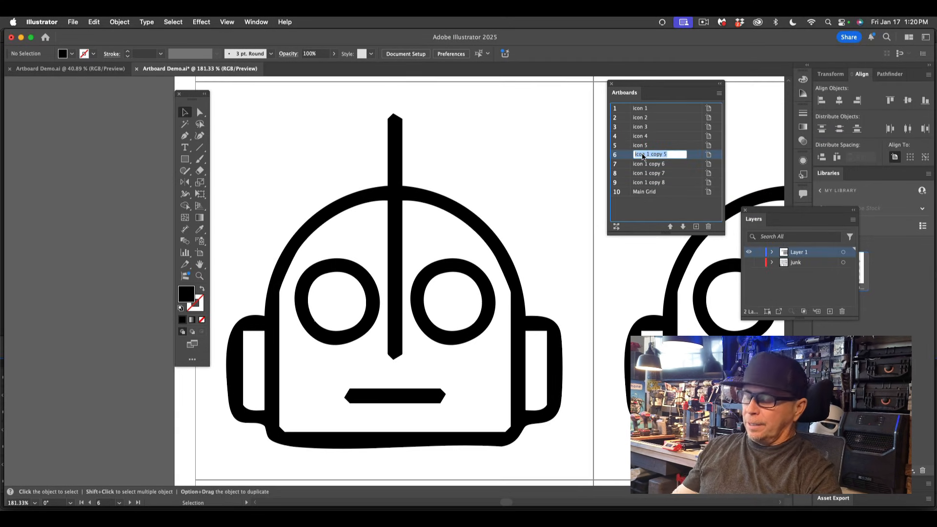
text(icon 6)
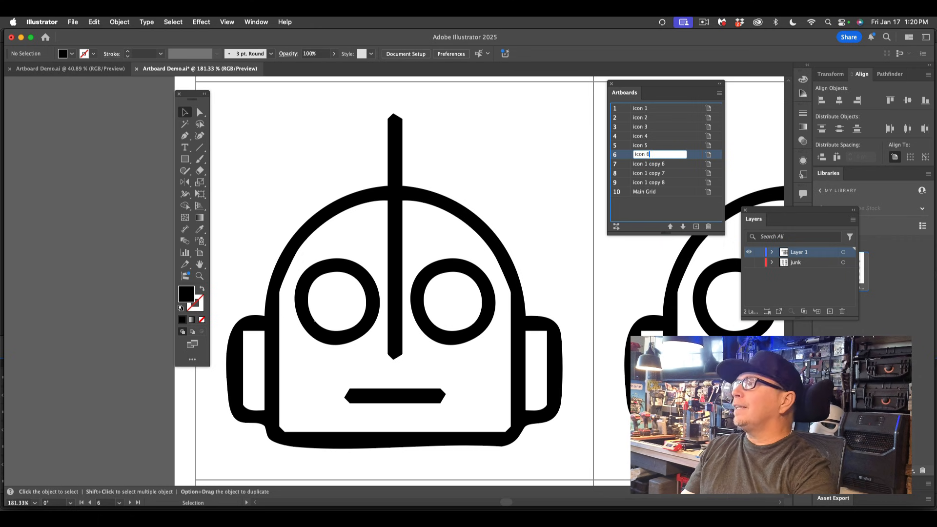
key(Return)
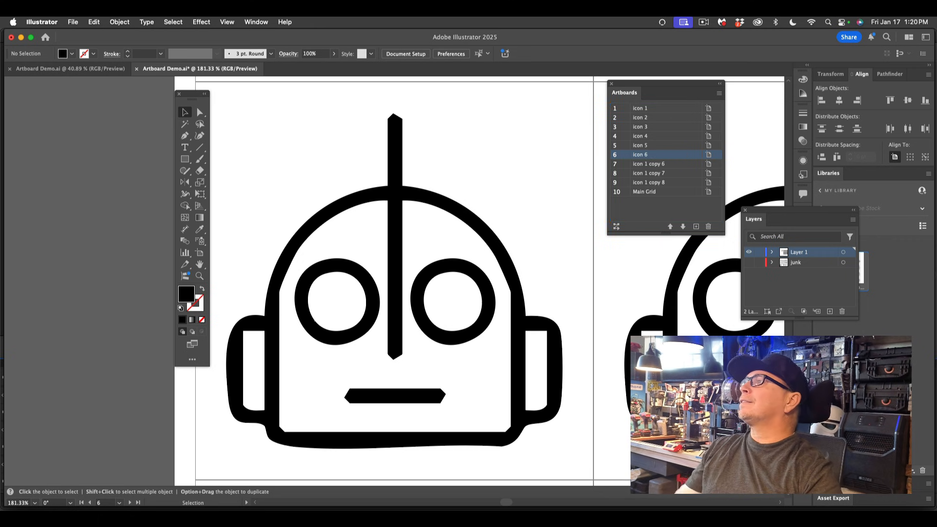
Rename the seventh artboard as icon 7 and the eighth artboard as icon 8
double_click(637, 166)
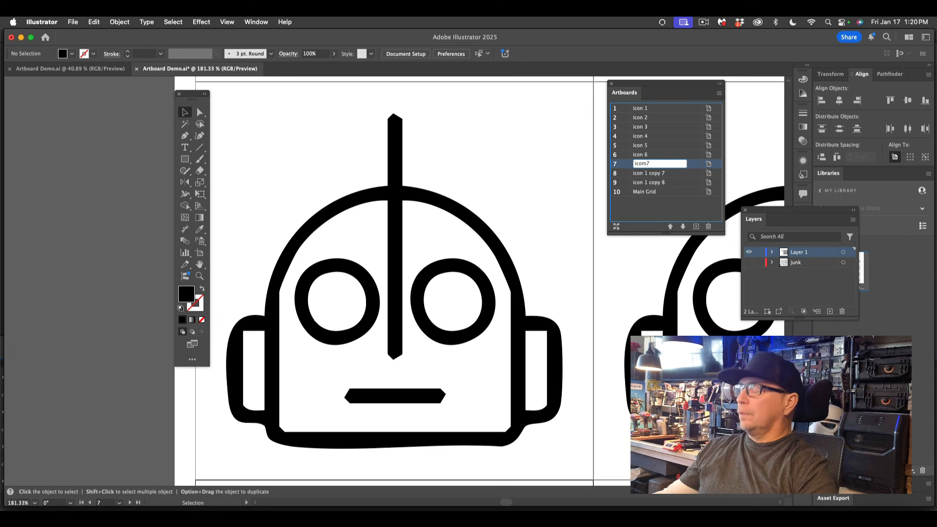
text(icon)
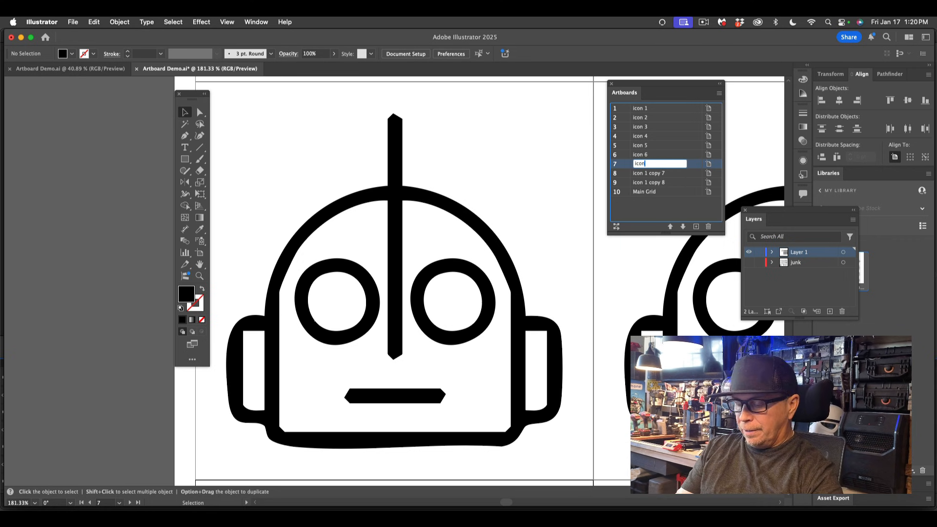
text( 7)
key(Return)
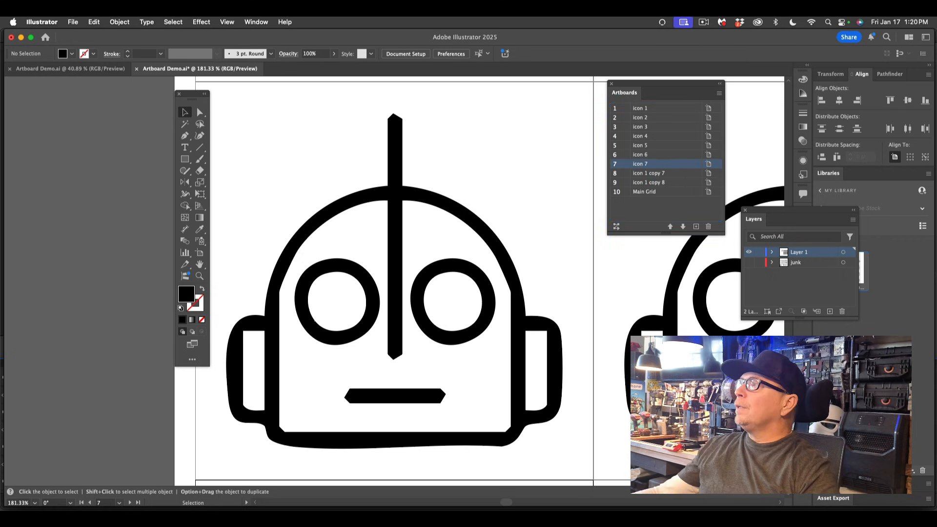
double_click(638, 173)
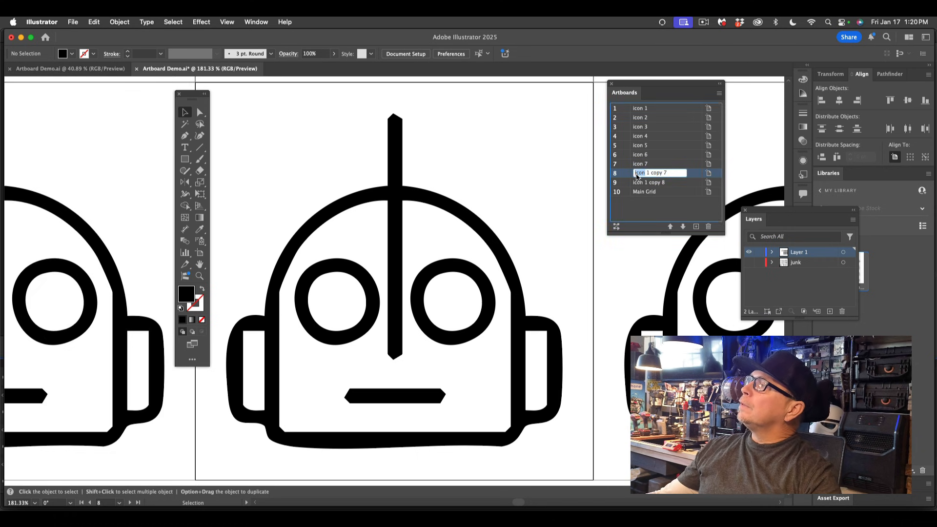
text(ico)
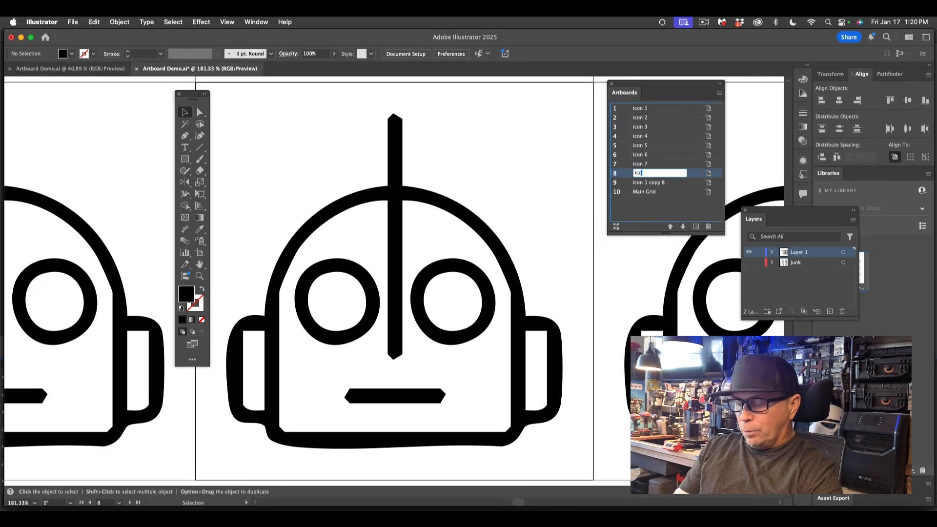
text(n 8)
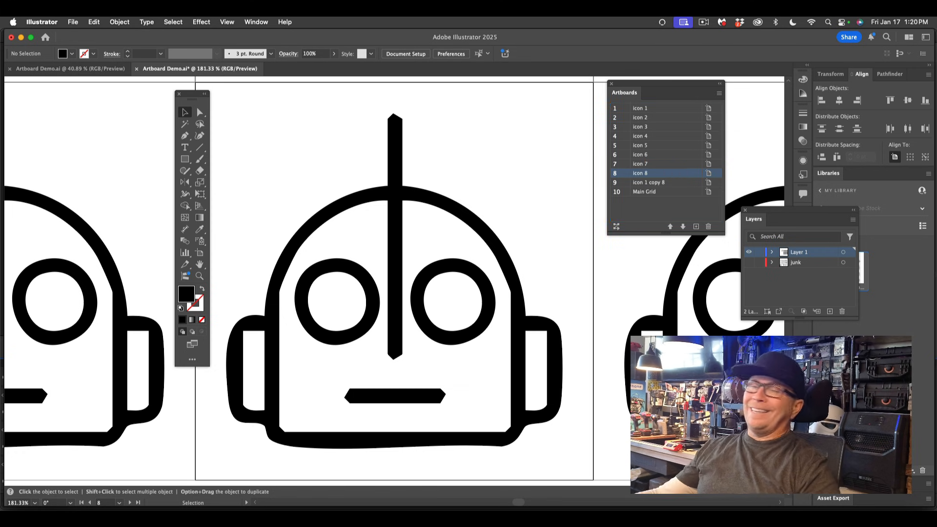
Rename the ninth artboard as icon 9 and save the document
double_click(636, 182)
text(ico)
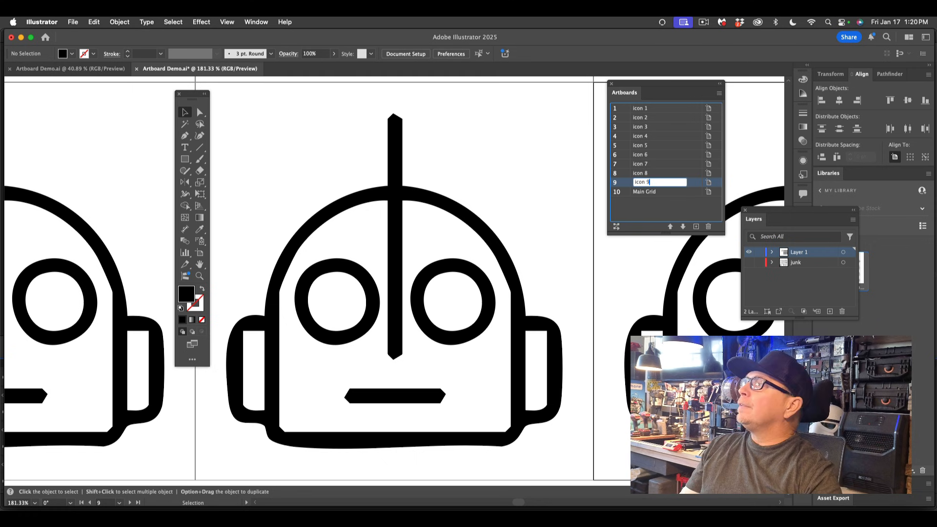
text(n 9)
key(Return)
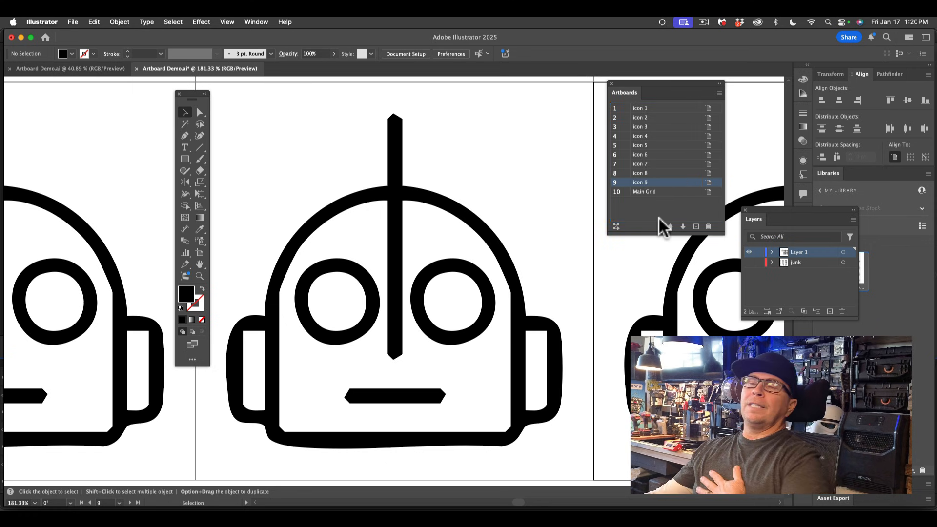
key(cmd+s)
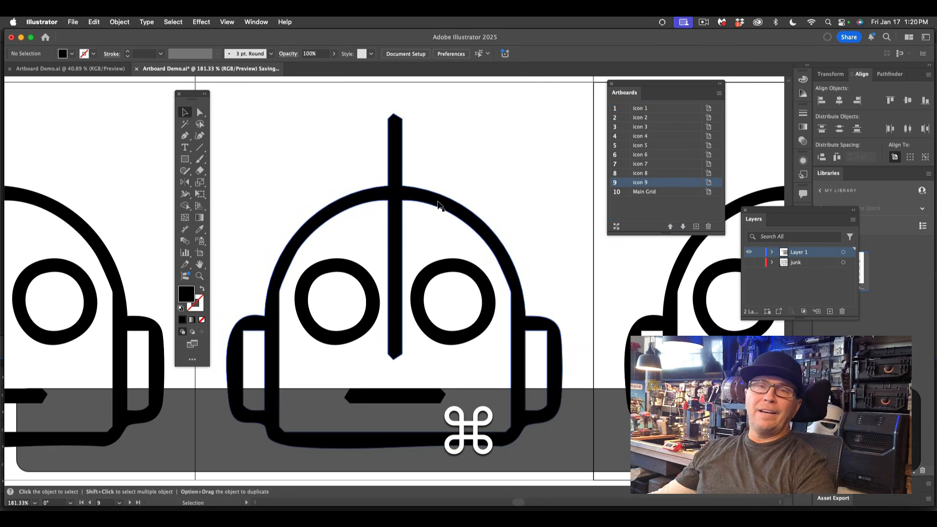
Swap the fill and stroke of the robot on the icon 1 artboard and set its stroke weight to 3 pt
scroll(290, 251, down, 2)
scroll(290, 251, down, 5)
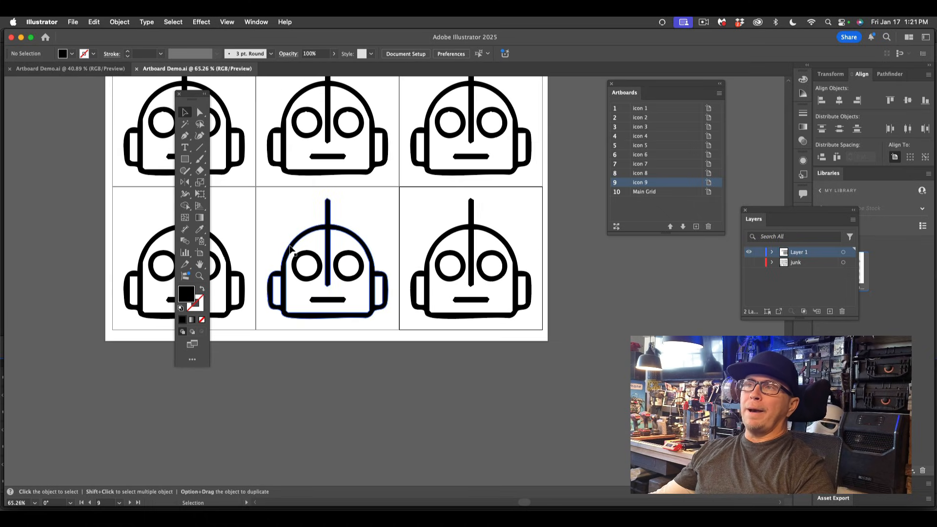
scroll(290, 250, left, 2)
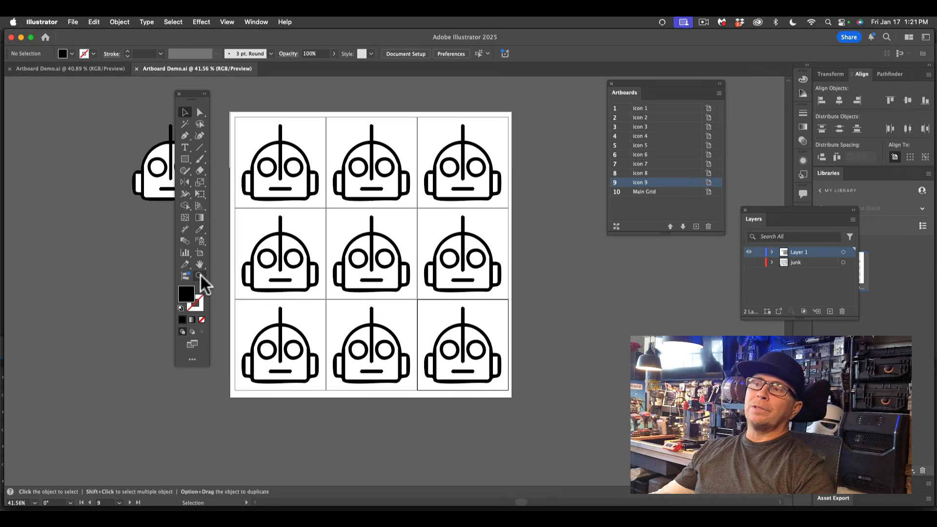
scroll(300, 256, left, 2)
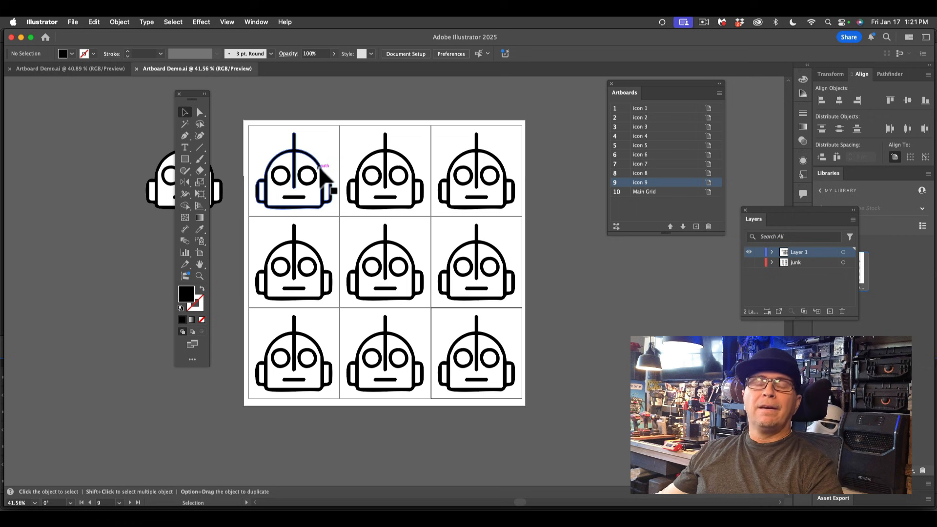
key(super)
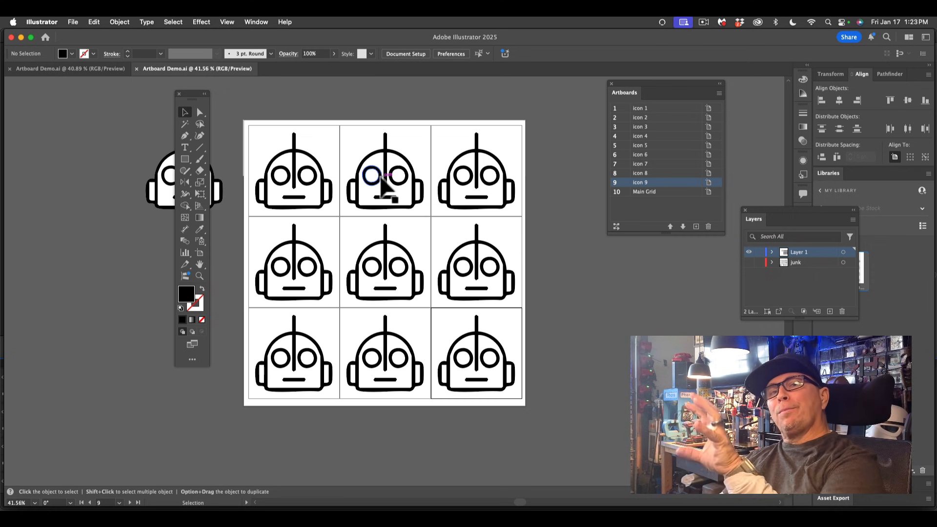
click(316, 166)
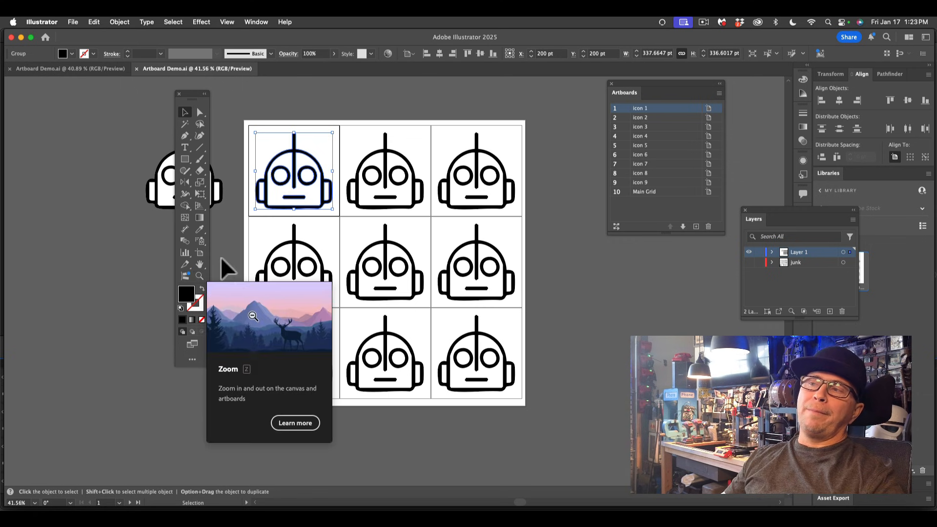
scroll(293, 190, up, 5)
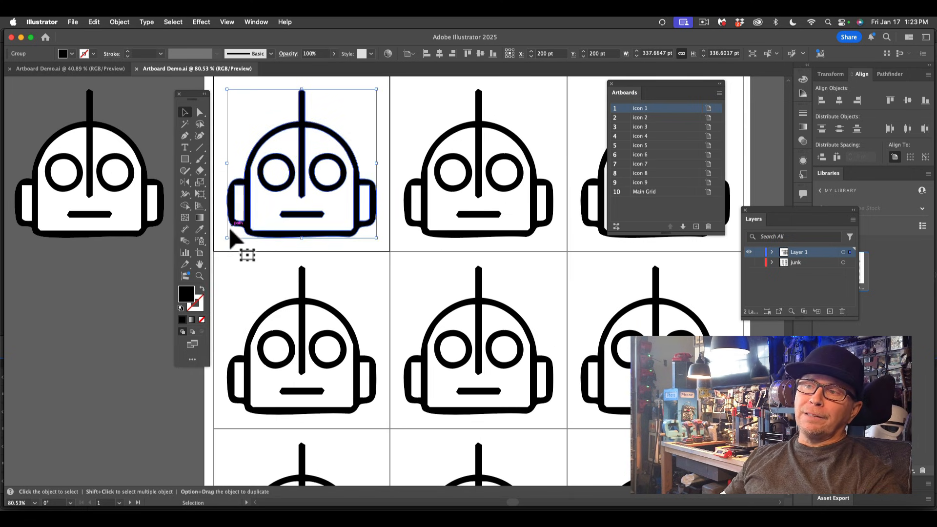
click(203, 293)
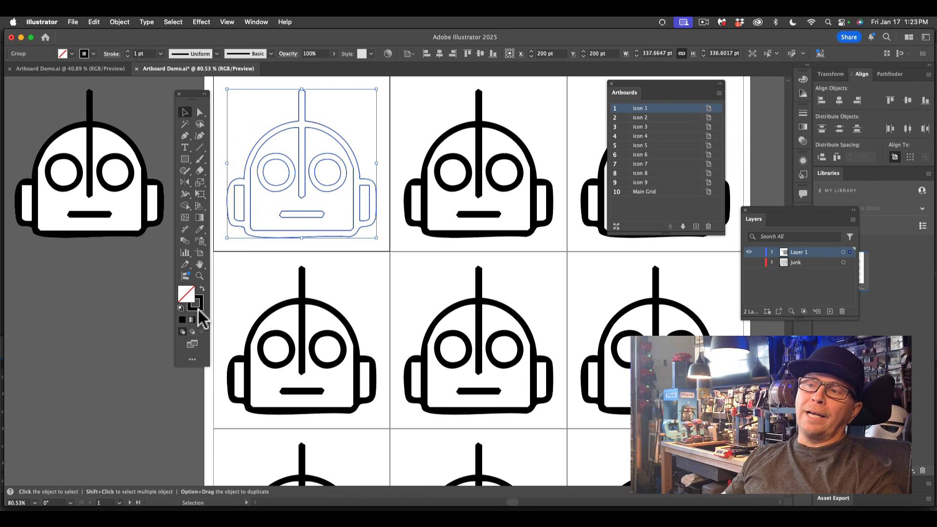
click(199, 305)
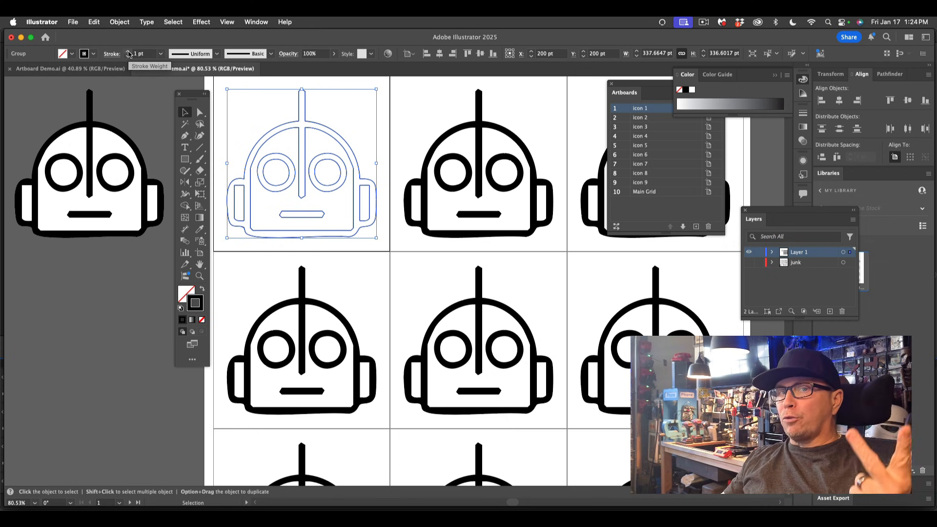
click(128, 52)
click(128, 51)
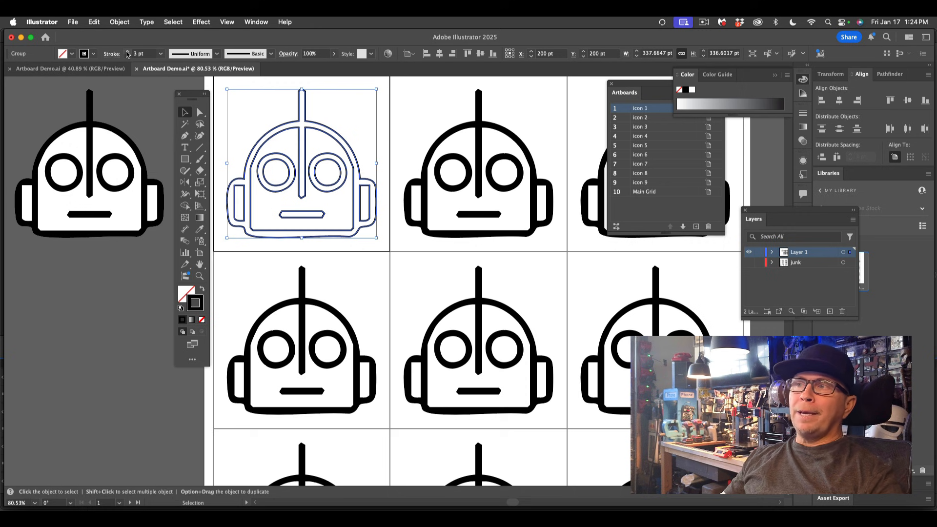
click(194, 87)
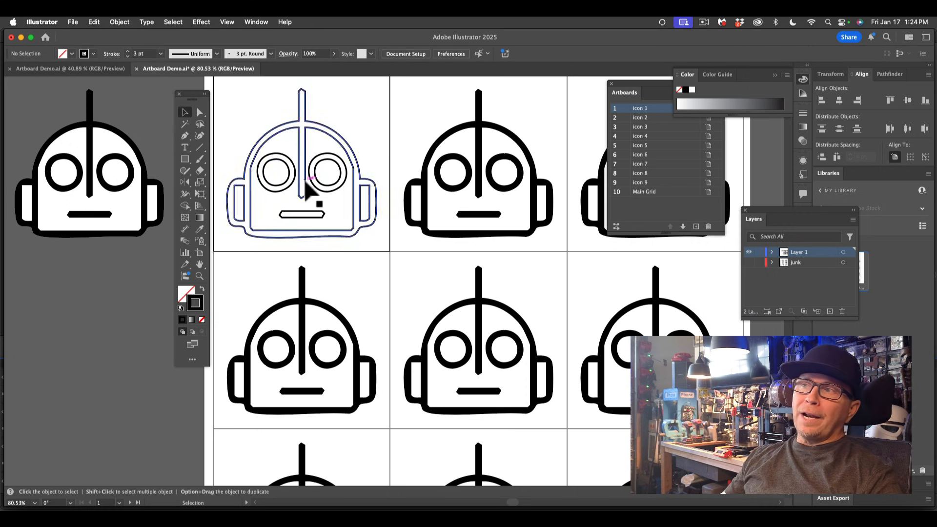
Place the swatches below the artboard list and fill the robot on the icon 2 artboard with orange F7931E
scroll(286, 187, down, 3)
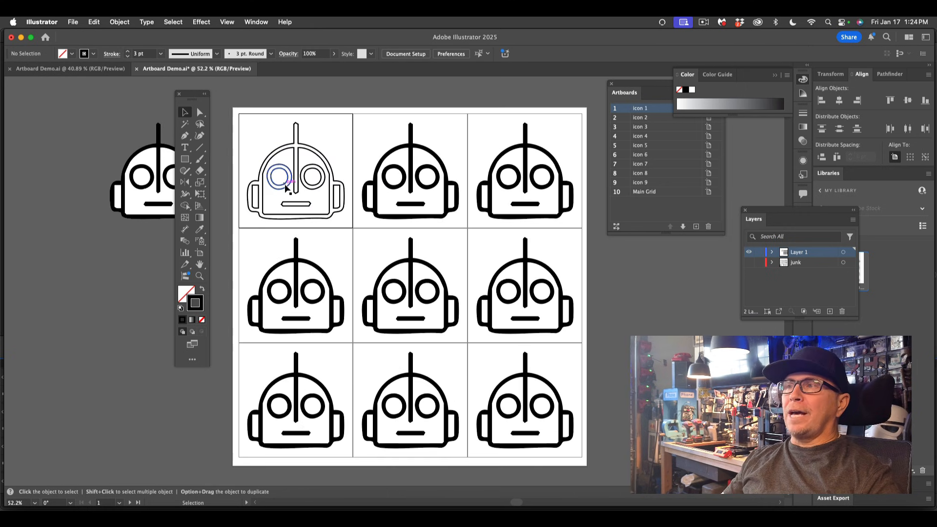
scroll(286, 187, right, 3)
scroll(286, 186, up, 2)
click(362, 191)
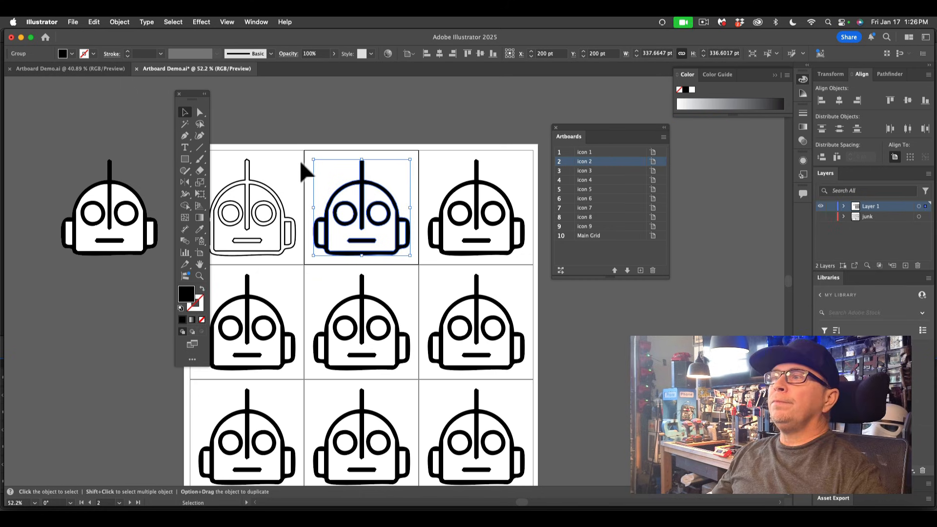
click(306, 135)
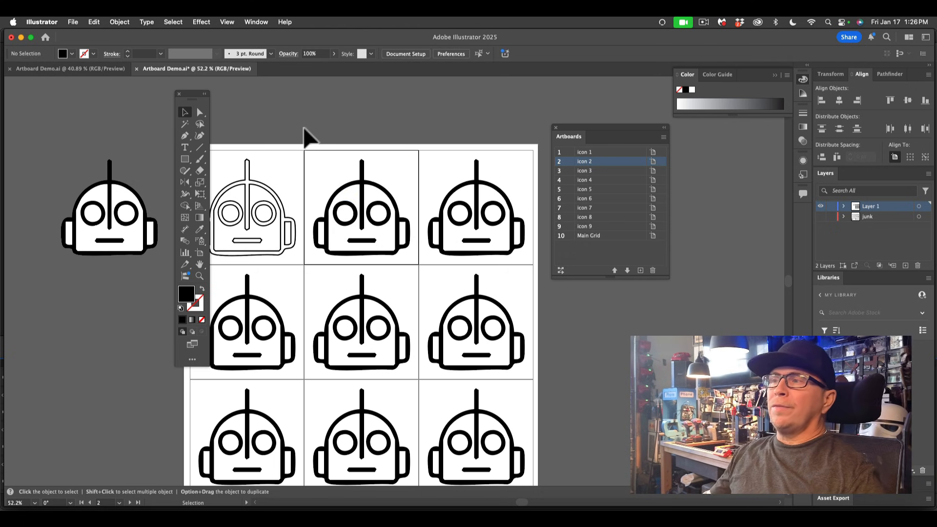
click(349, 187)
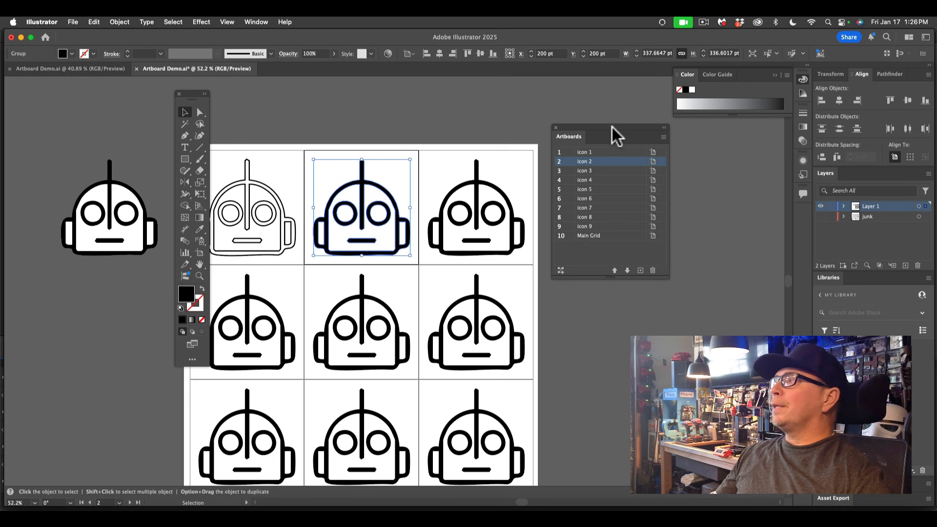
click(862, 484)
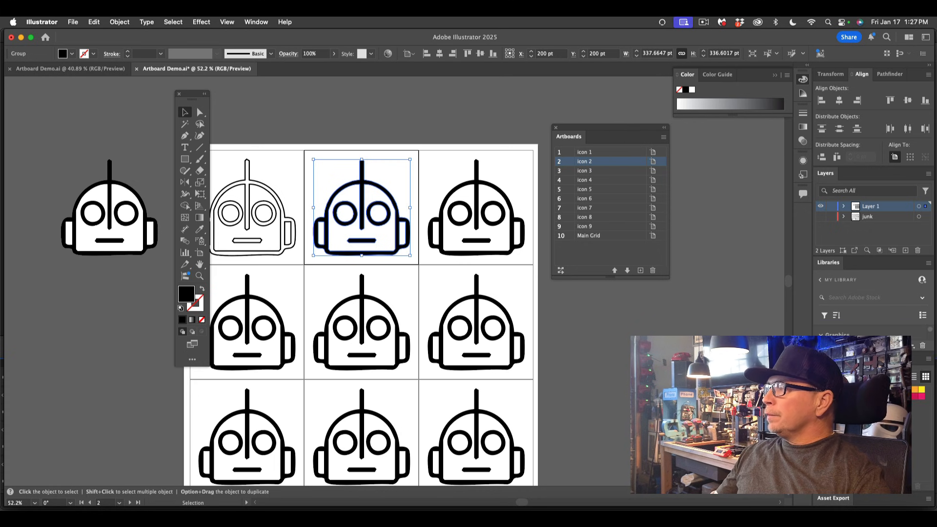
drag(833, 360, 573, 290)
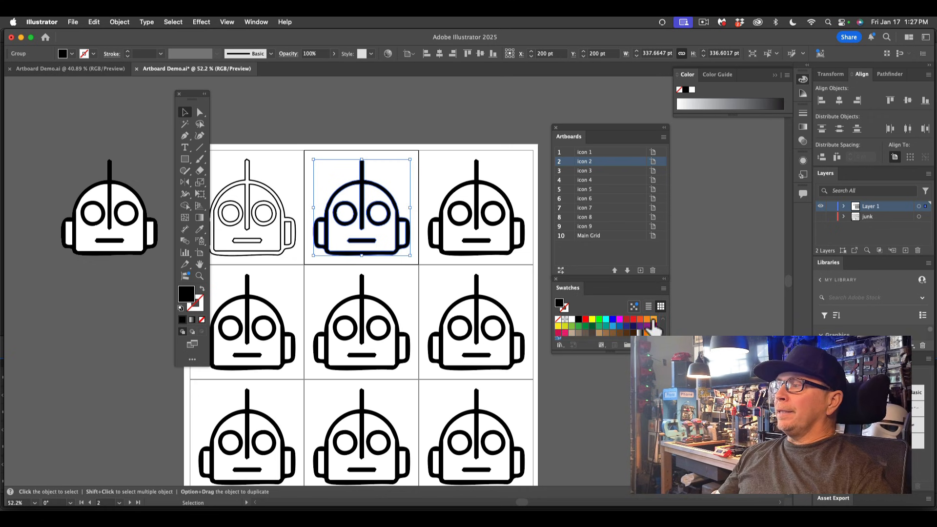
click(633, 320)
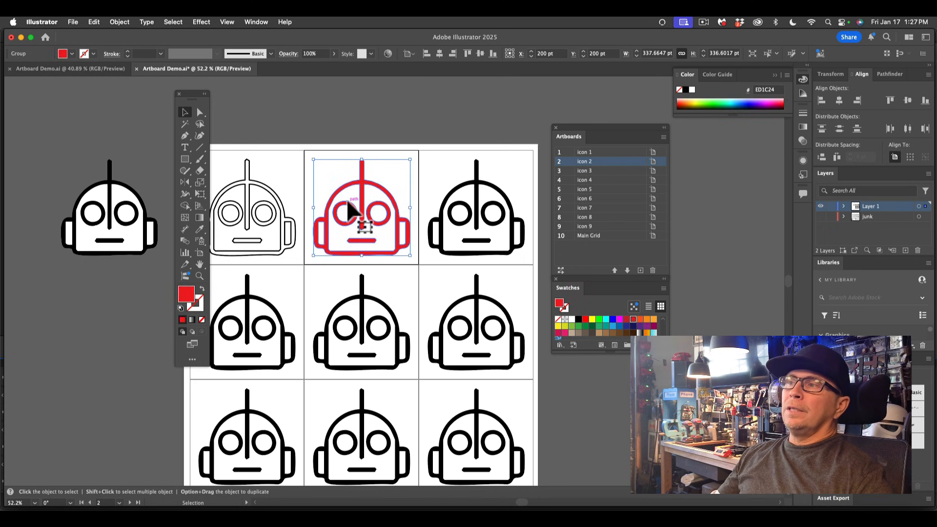
click(647, 319)
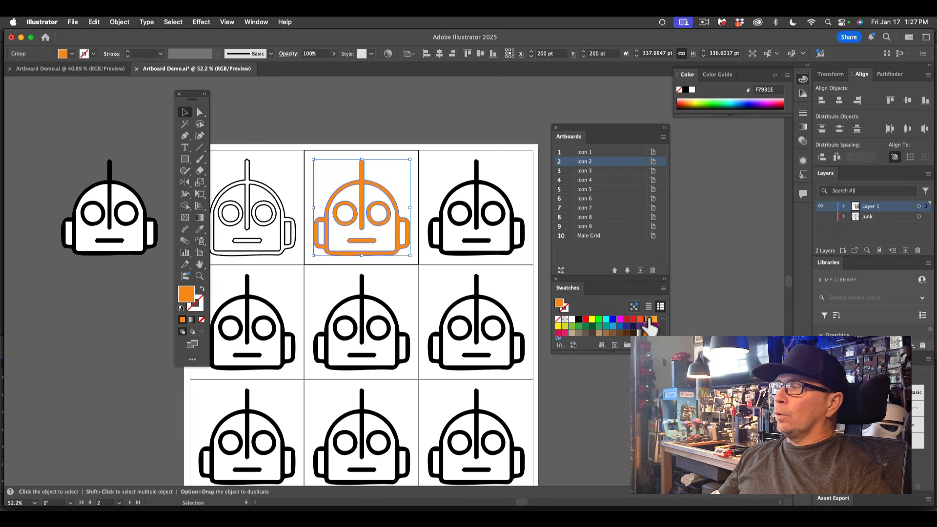
Enlarge the swatches display and open the Landscape swatch library
drag(610, 352, 610, 431)
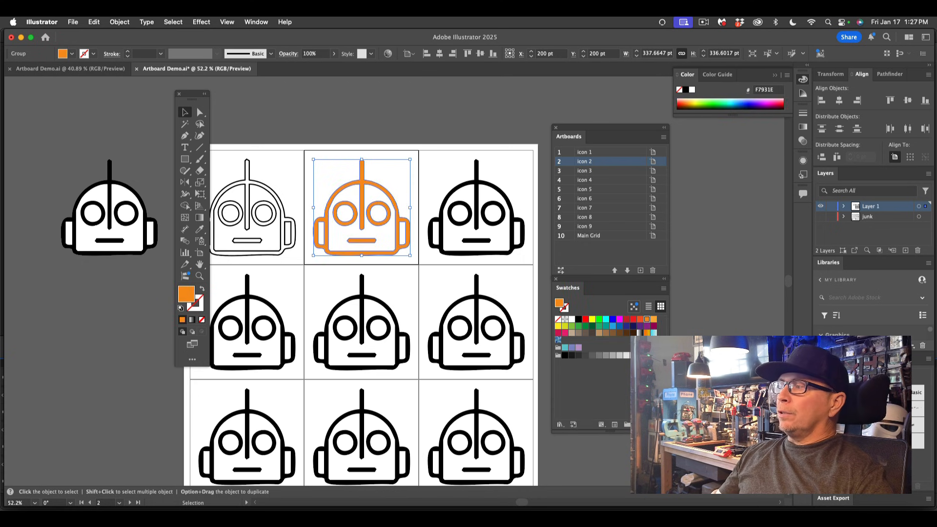
click(664, 288)
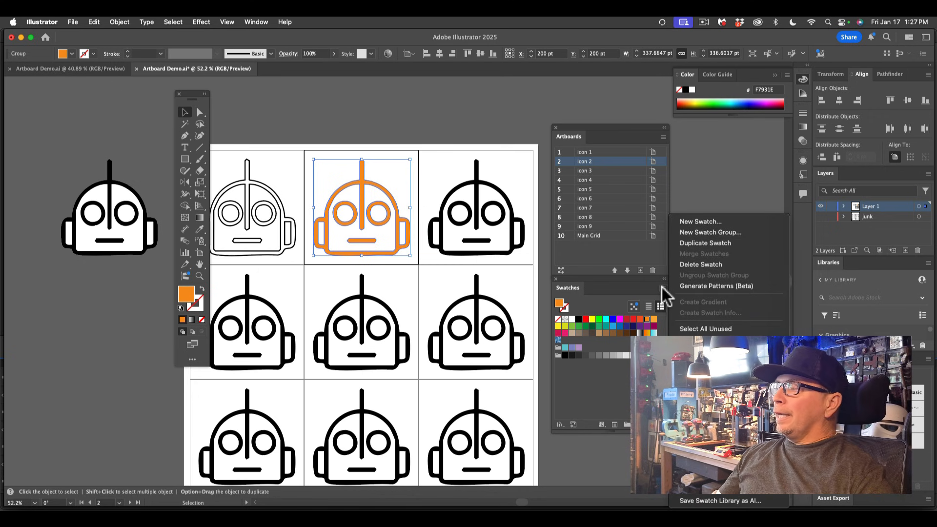
mouse_move(723, 482)
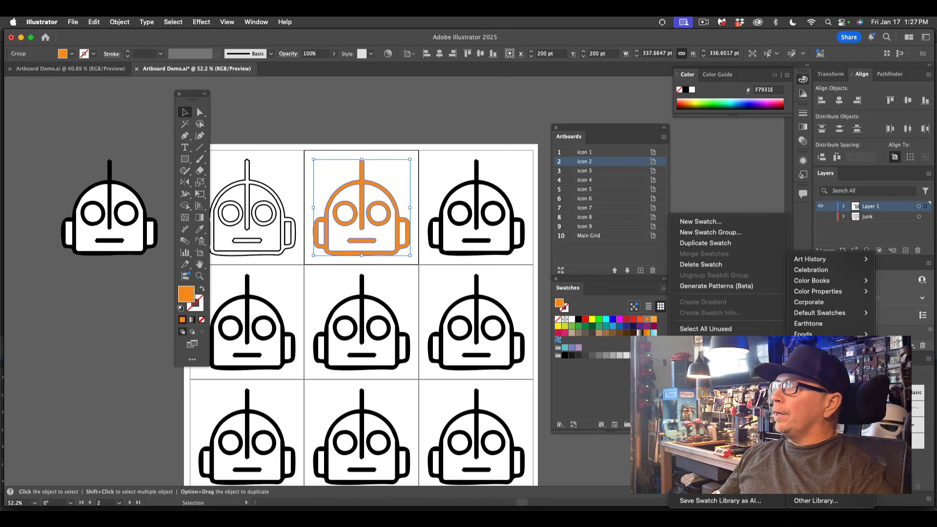
mouse_move(820, 377)
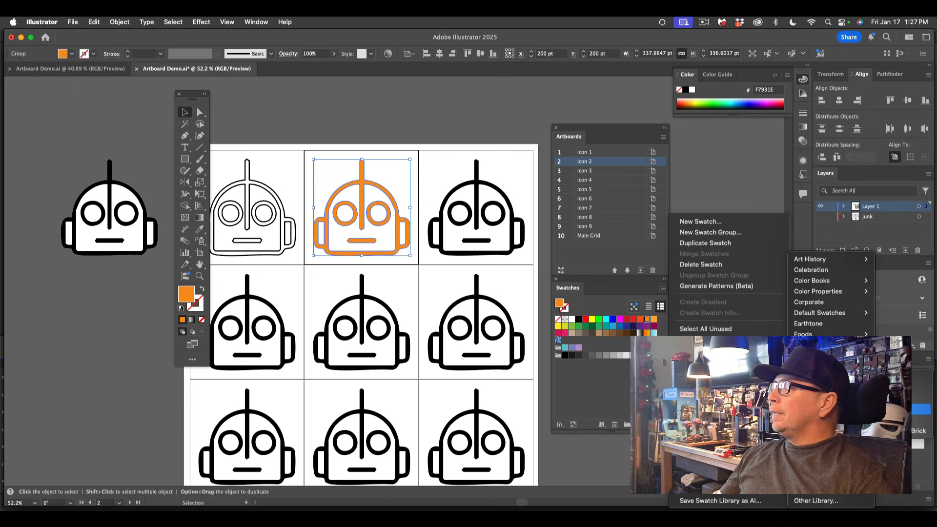
click(903, 409)
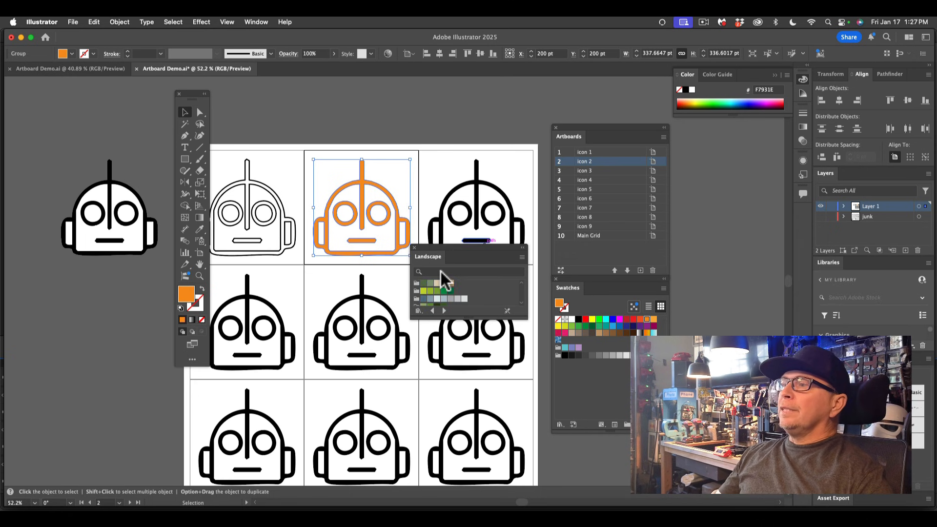
Attach the Landscape library below the swatches, expand it to show all color groups, and fill the icon 2 robot with coral ED6A56
drag(444, 247, 585, 427)
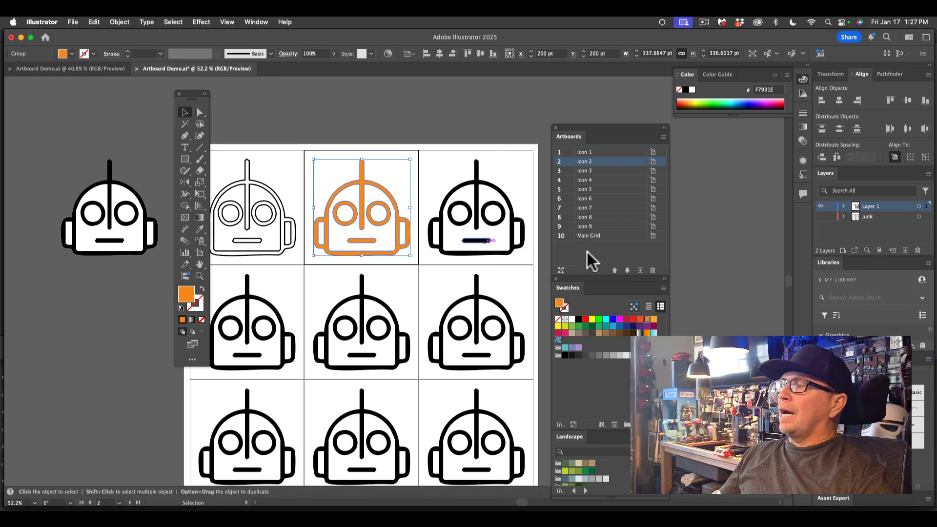
drag(571, 277, 570, 120)
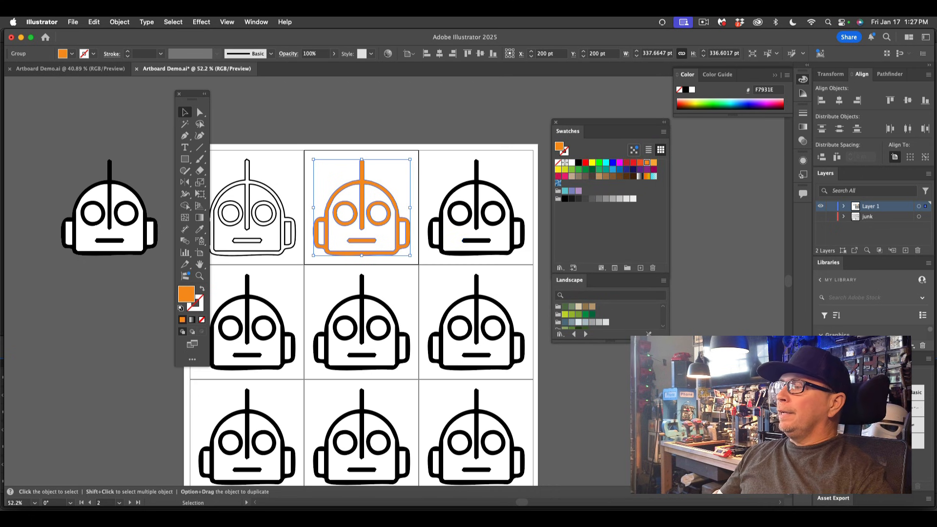
drag(664, 335, 661, 424)
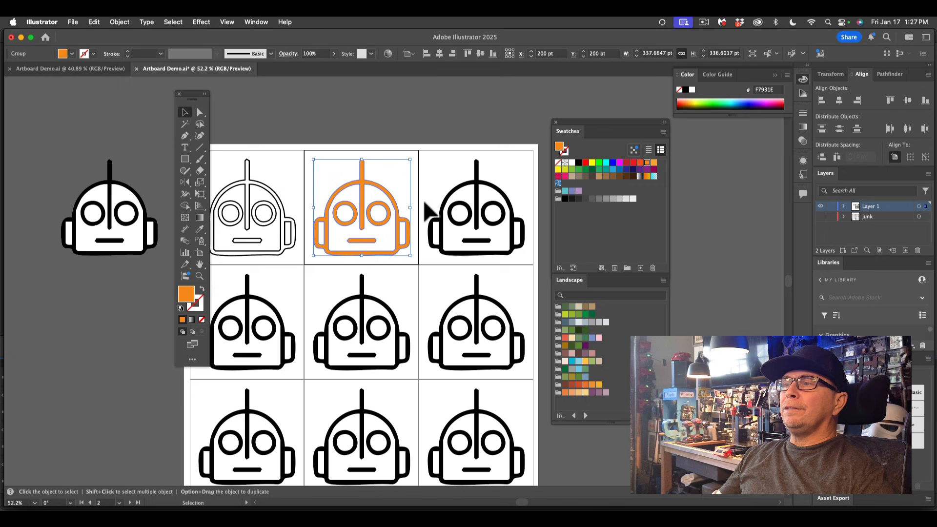
click(565, 337)
click(435, 107)
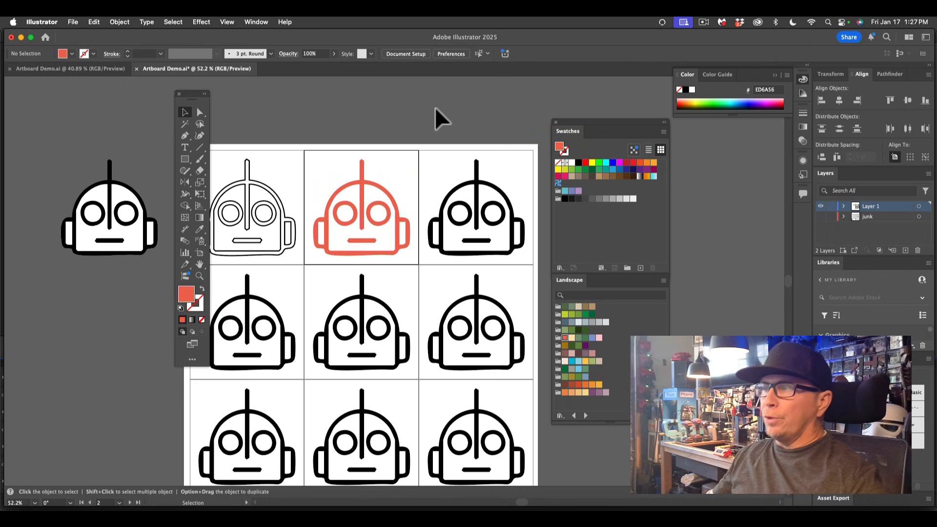
Replace the robot on the icon 3 artboard with a centered copy of the white-filled robot beside the grid
click(479, 192)
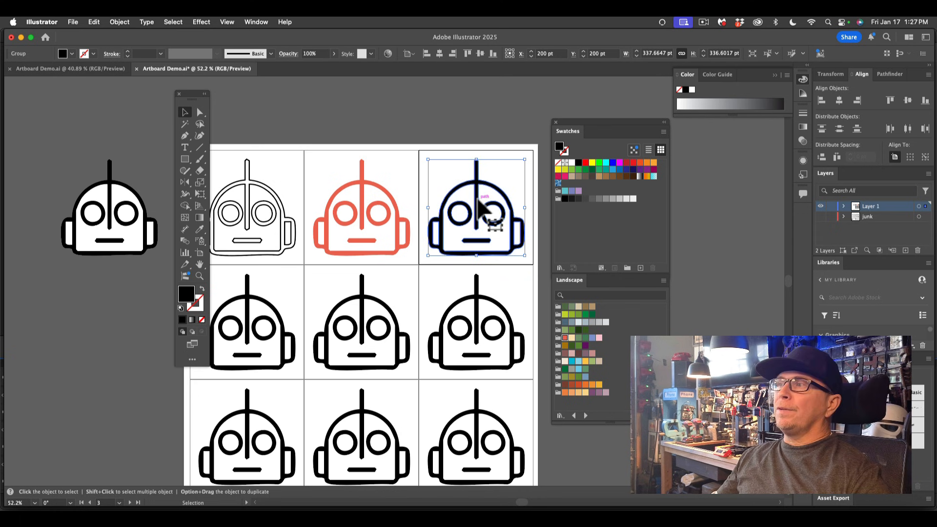
drag(478, 194, 467, 138)
key(Delete)
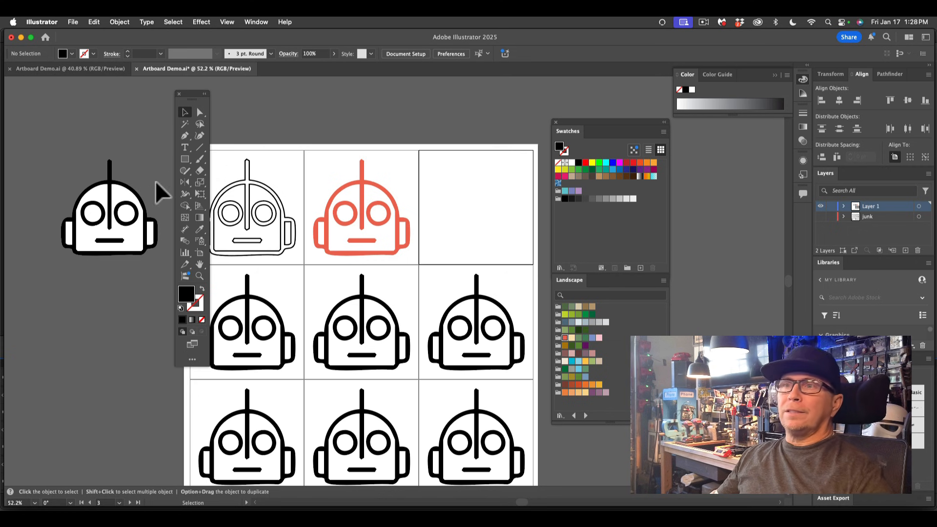
drag(133, 198, 498, 195)
key(alt)
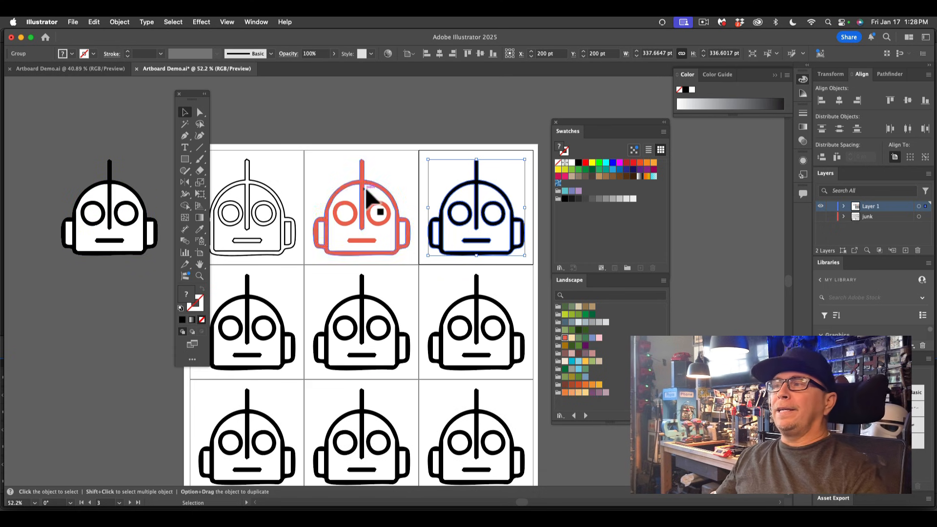
click(398, 141)
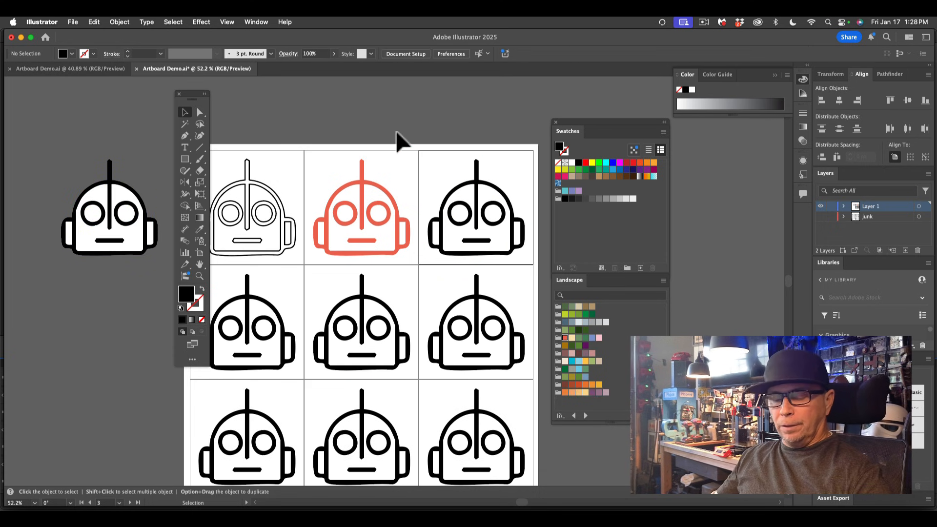
Fill only the face shape of the icon 3 robot with Landscape orange-red D65628, keeping the face selected
click(200, 112)
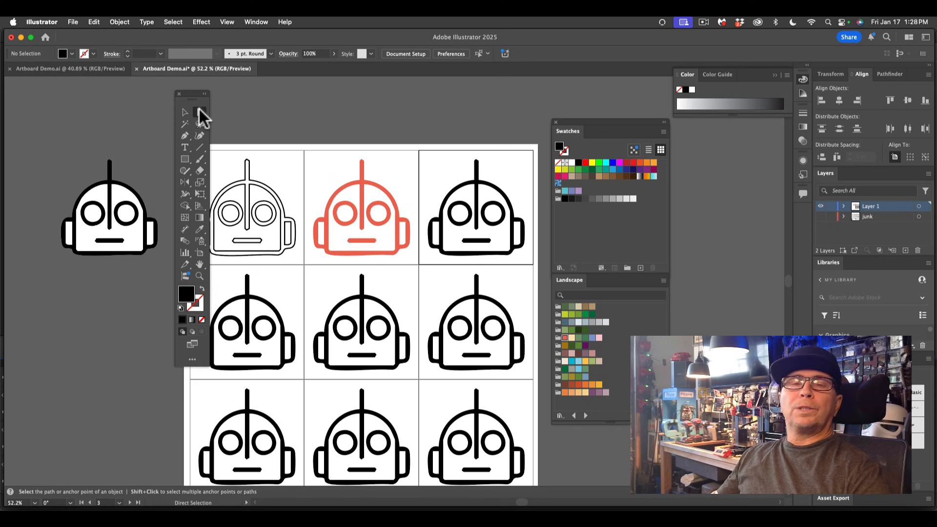
click(469, 197)
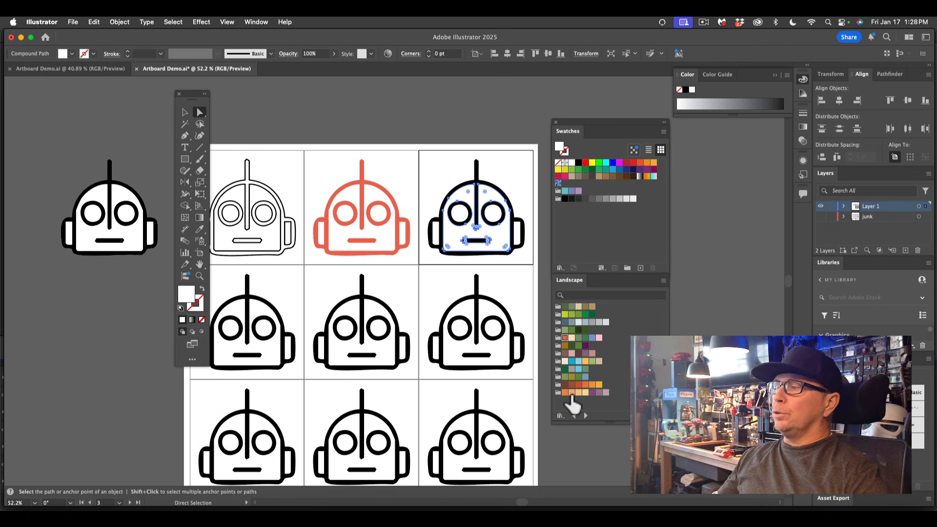
click(580, 385)
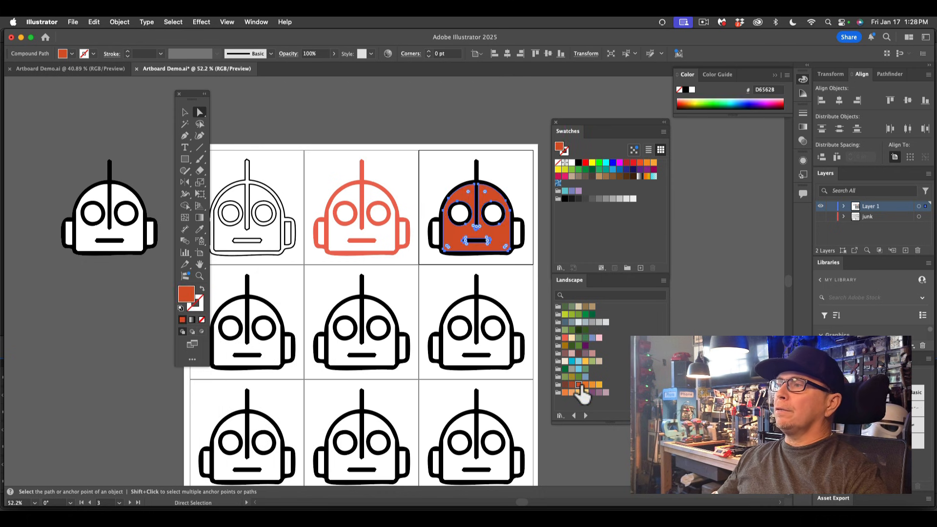
click(512, 115)
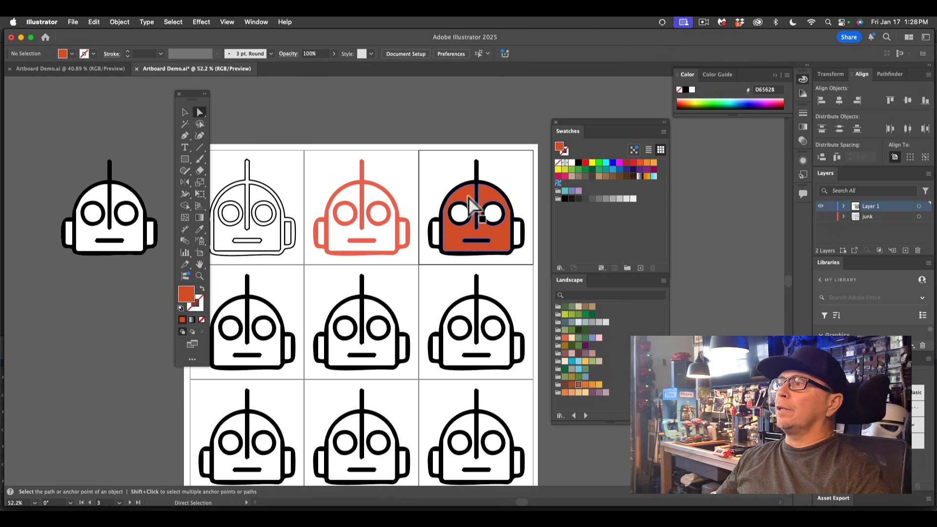
click(473, 205)
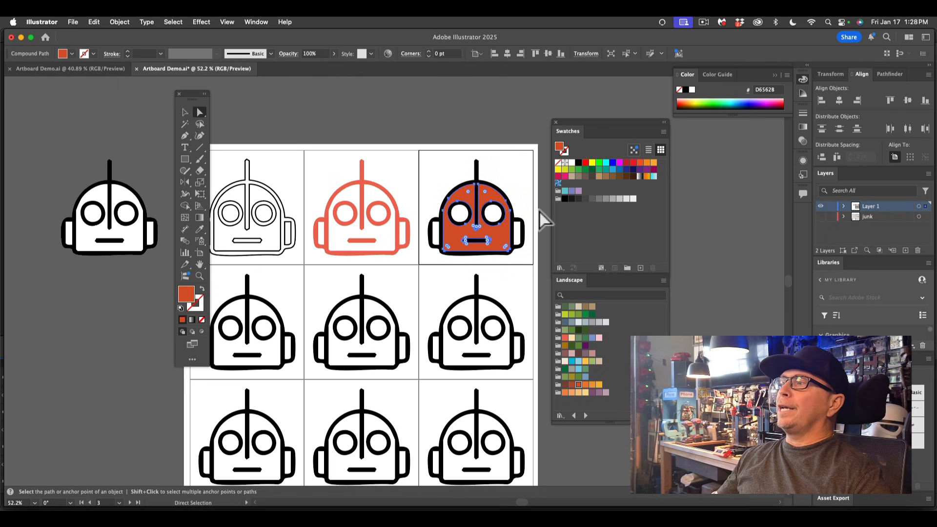
Fill the face and both ears of the top-right robot with the white-to-black gradient swatch
click(639, 176)
click(422, 131)
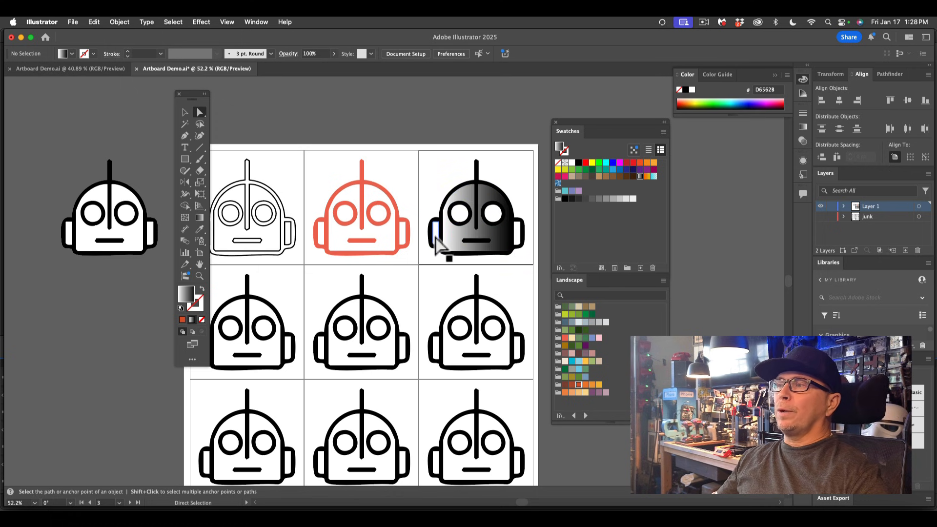
click(436, 240)
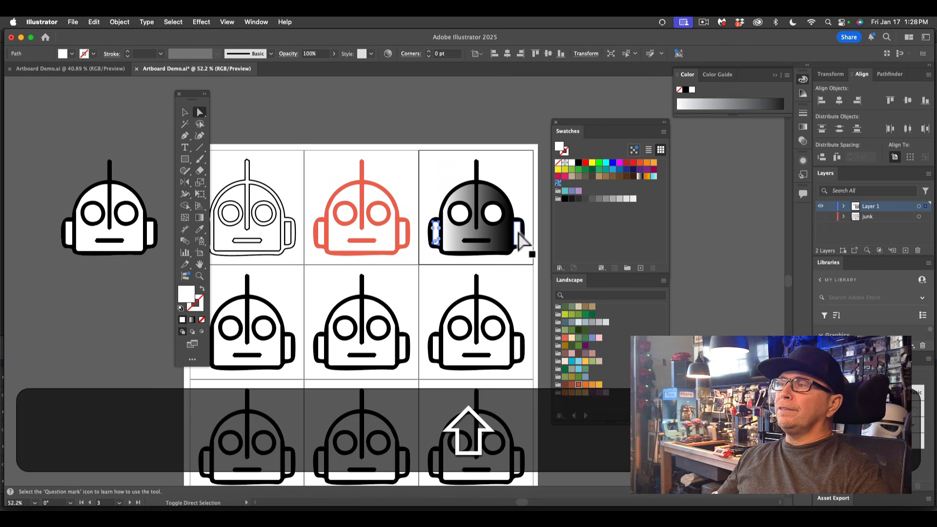
shift+click(518, 238)
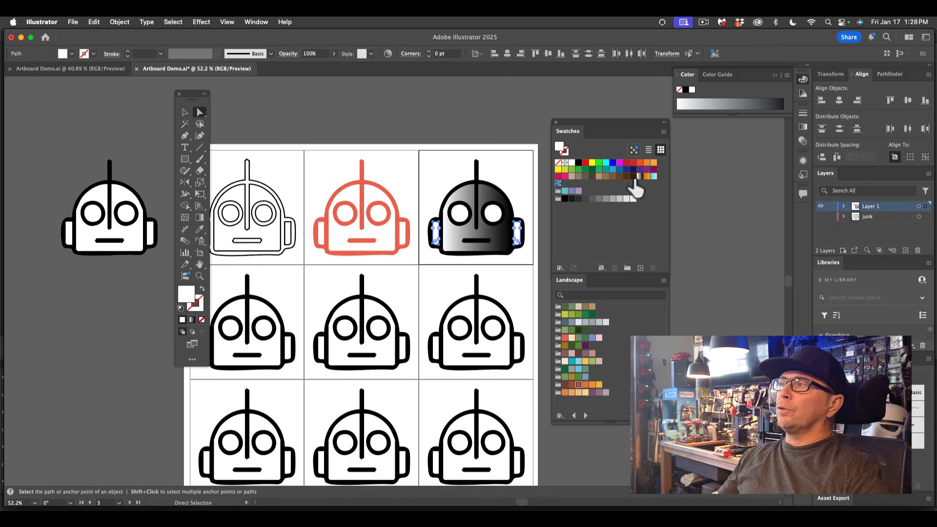
click(640, 177)
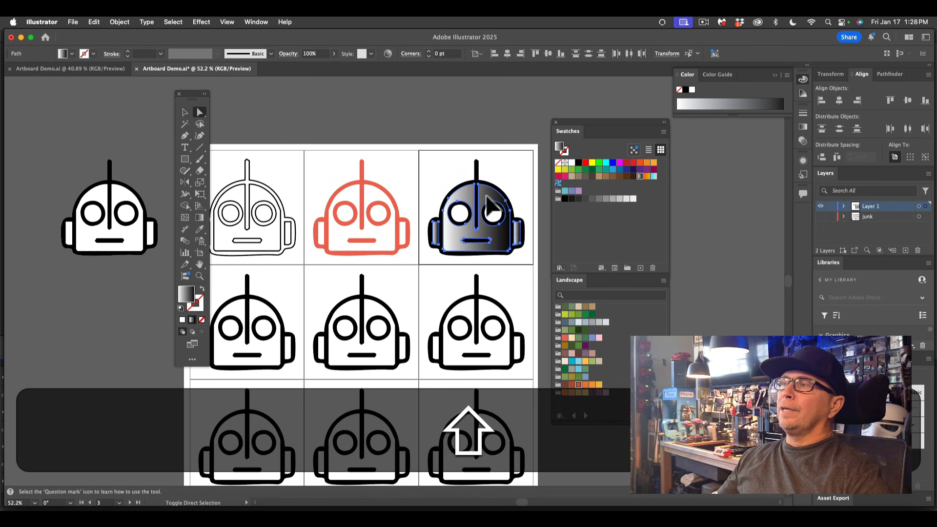
Set the gradient type to radial for the face and both ears together, using the Gradient settings
shift+click(486, 199)
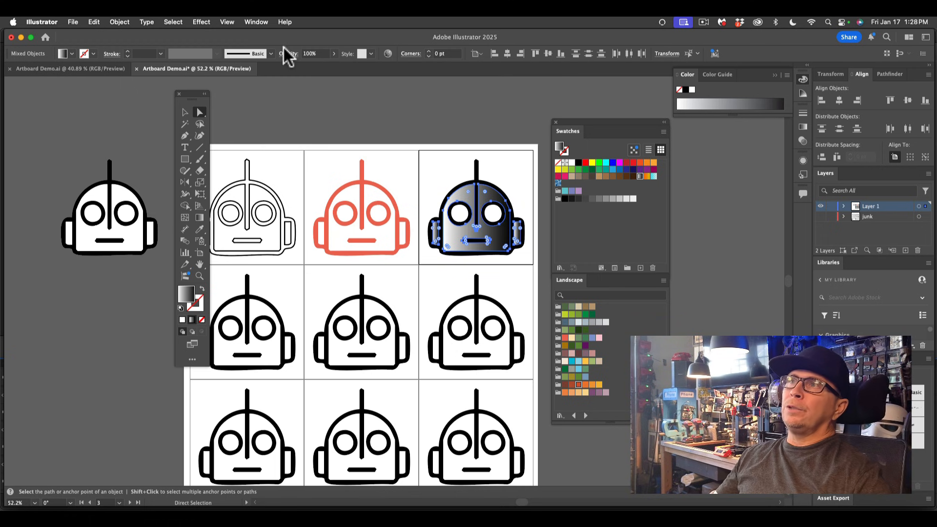
click(254, 18)
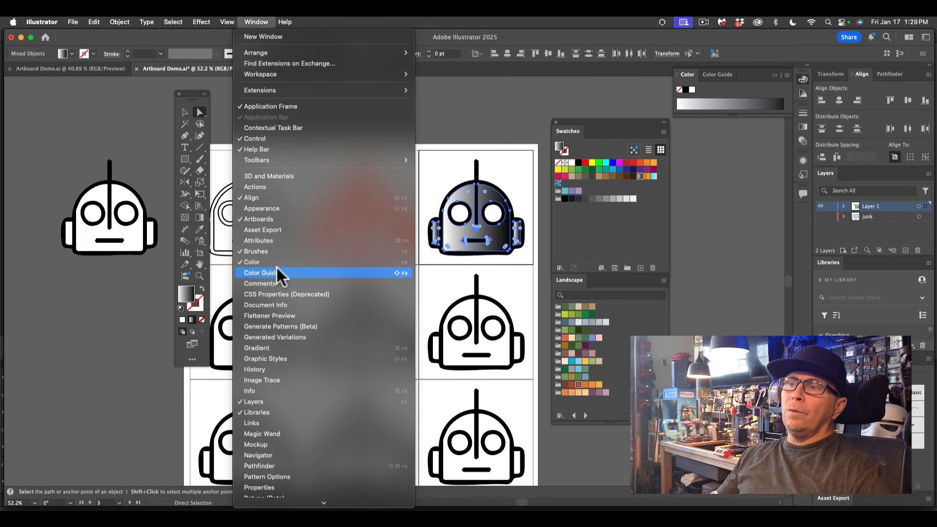
click(270, 347)
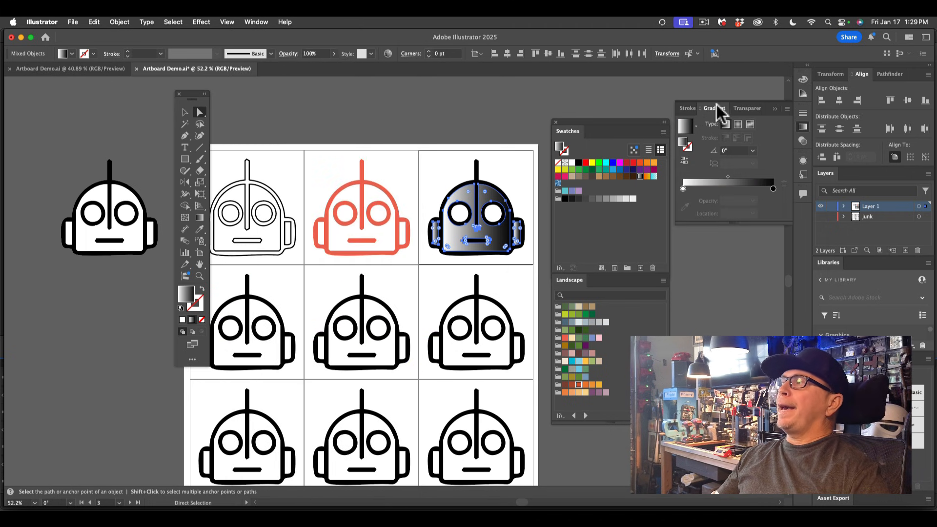
mouse_move(770, 103)
mouse_down()
mouse_move(734, 259)
mouse_move(766, 226)
mouse_up()
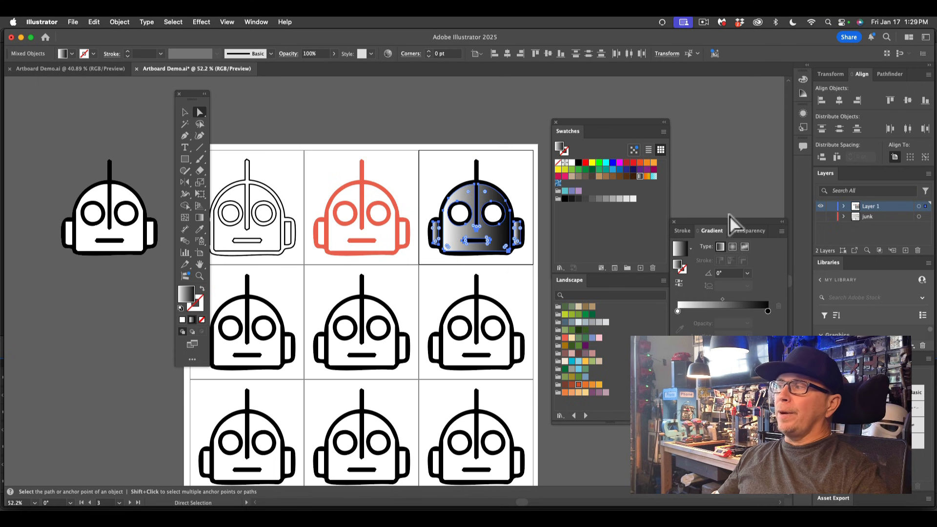
click(734, 247)
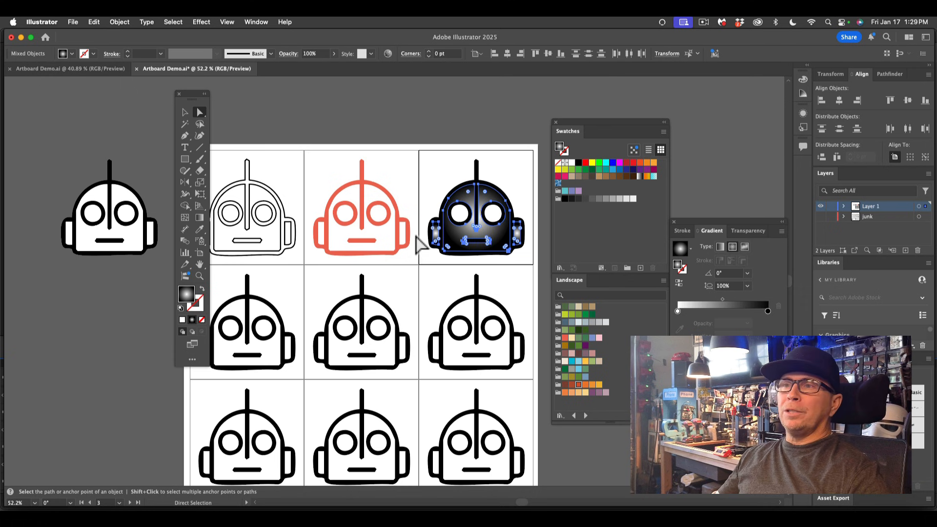
Redirect the radial gradient diagonally with the Gradient tool, from the forehead's upper left to beyond the head's lower right, and deselect the shapes
click(200, 217)
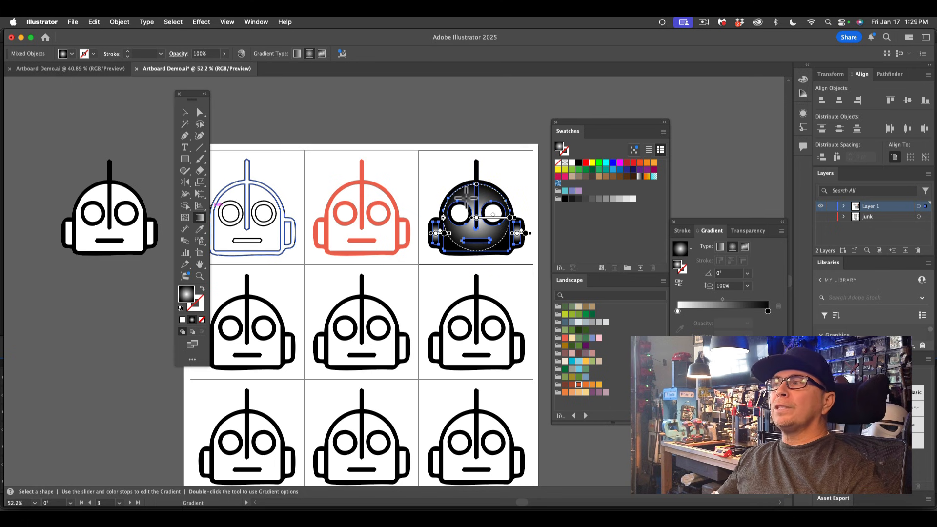
drag(460, 194, 527, 261)
key(super+z)
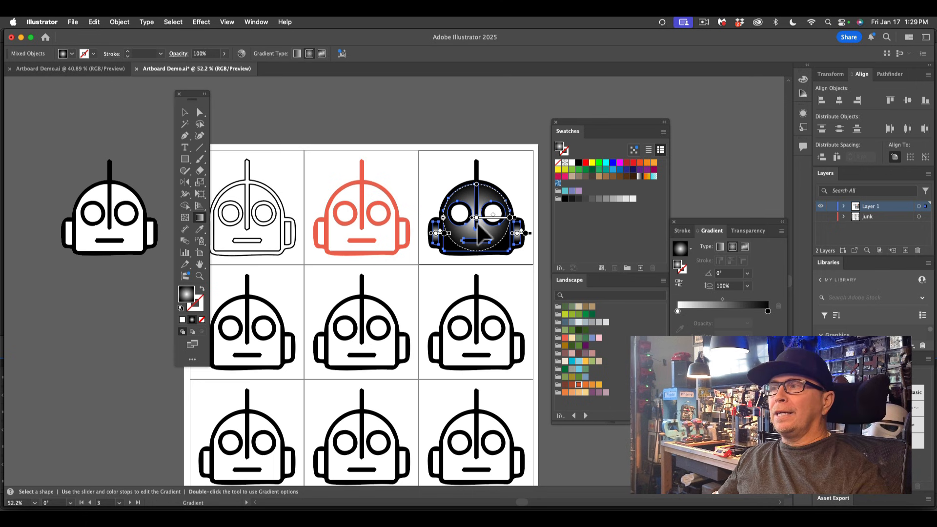
drag(459, 195, 535, 254)
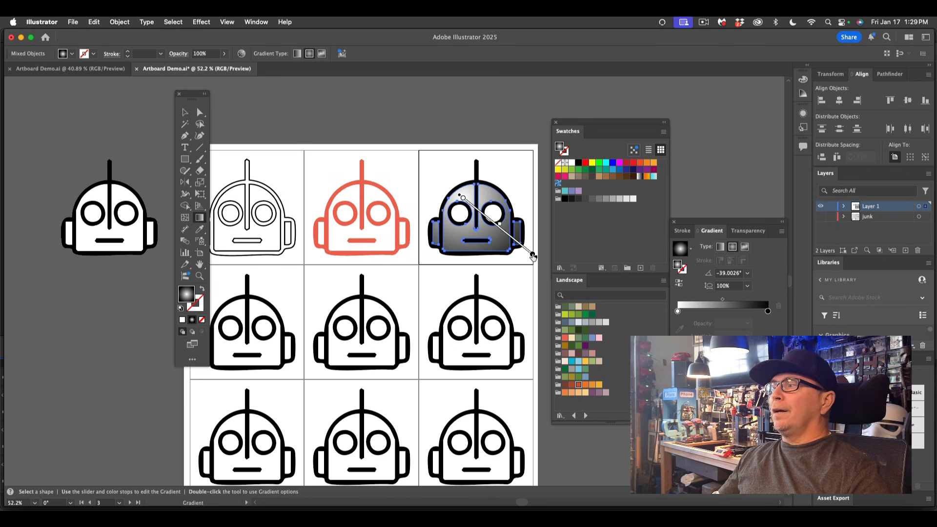
drag(716, 229, 330, 105)
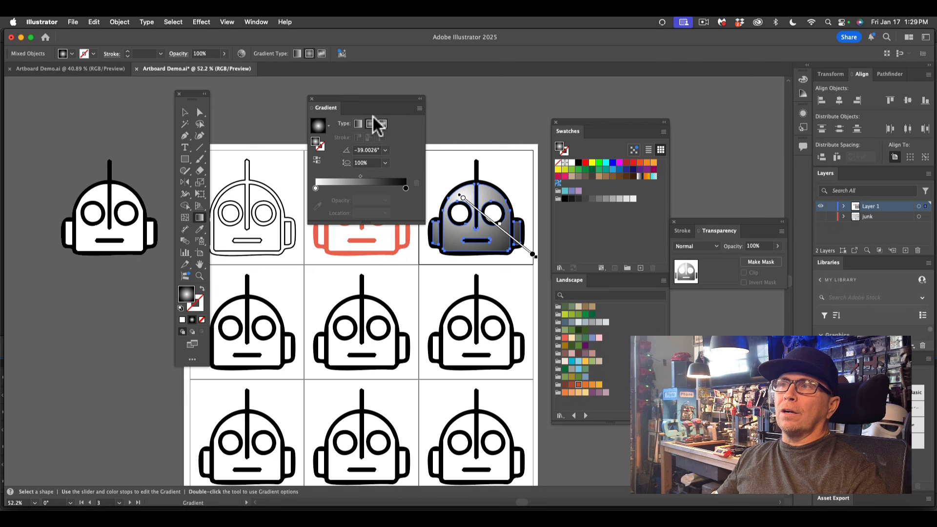
drag(339, 98, 608, 91)
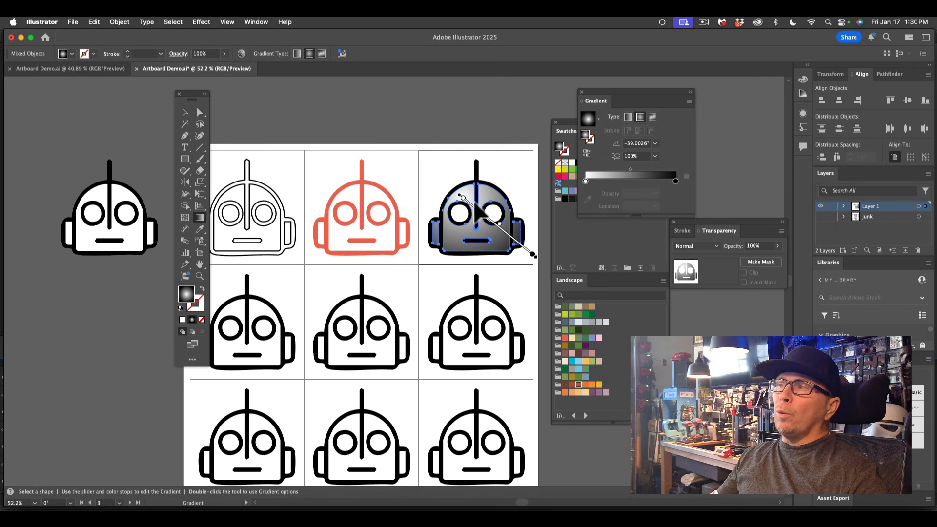
drag(483, 193, 447, 229)
drag(457, 195, 529, 256)
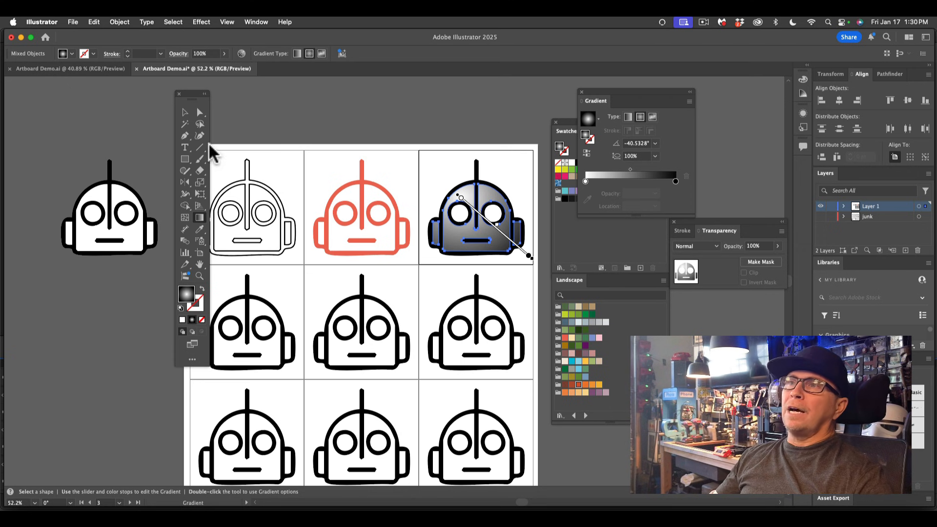
click(185, 113)
click(320, 128)
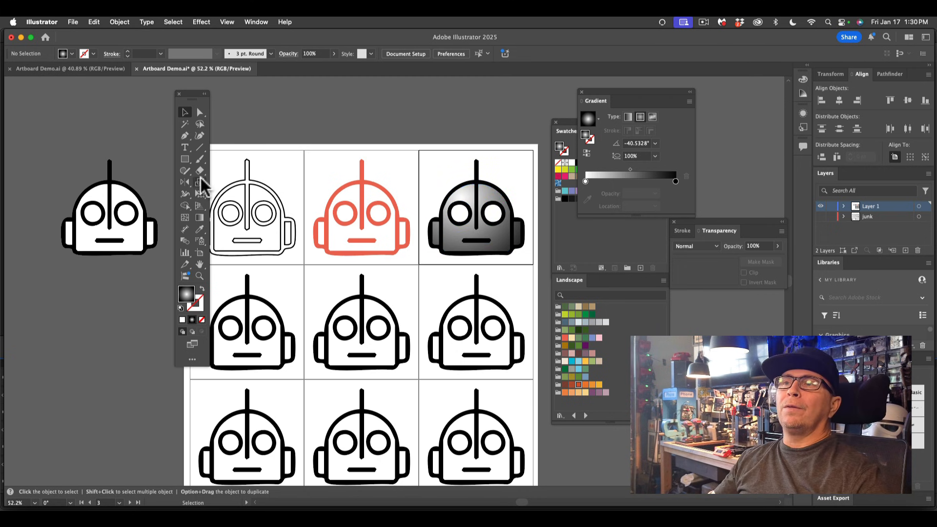
Draw a rounded rectangle about 338 by 16 pt just beneath the gradient robot's head and fill it with black
click(184, 162)
drag(184, 161, 225, 174)
drag(428, 255, 525, 261)
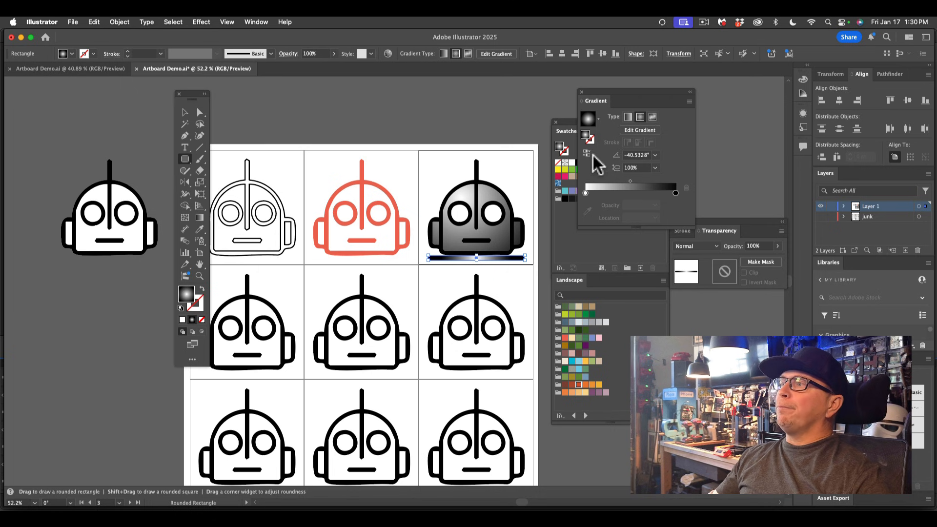
click(564, 205)
click(565, 199)
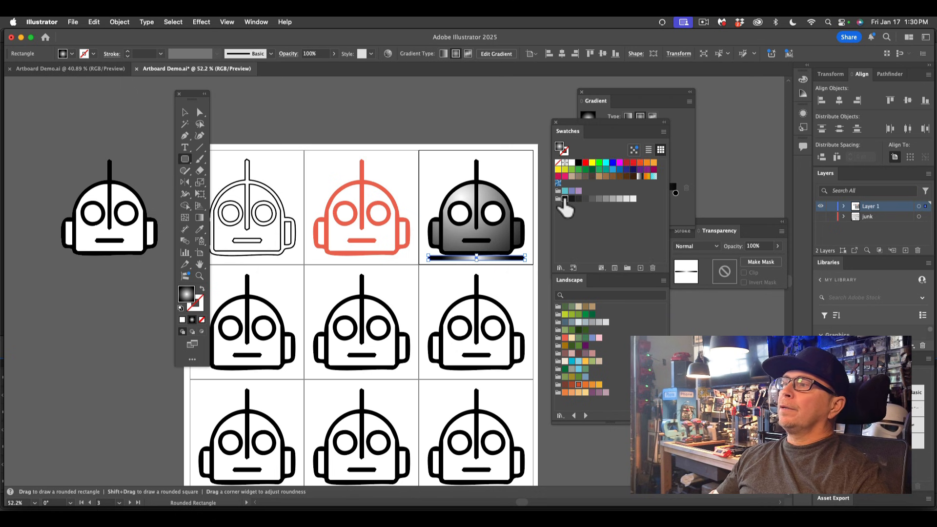
click(186, 113)
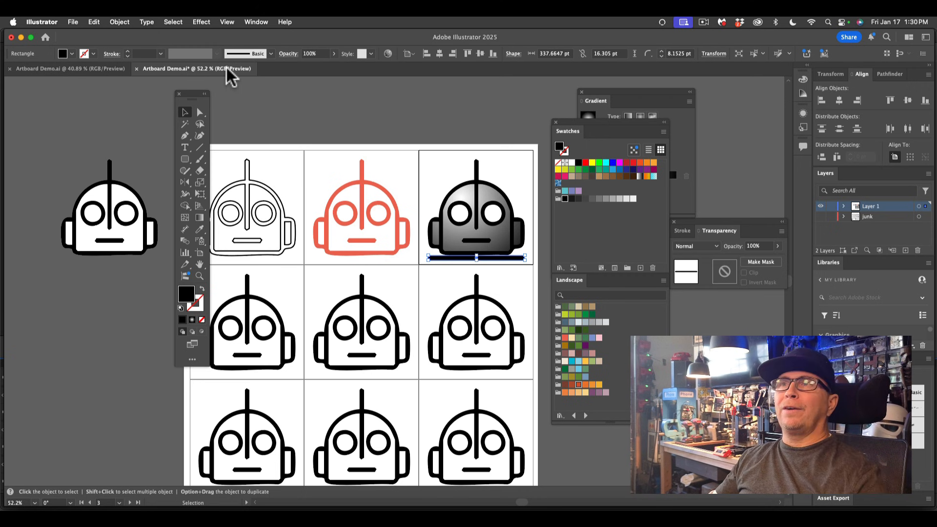
Apply a Gaussian Blur with a radius of 28.9675 pixels to the black rectangle, with the preview on
click(202, 22)
mouse_move(236, 237)
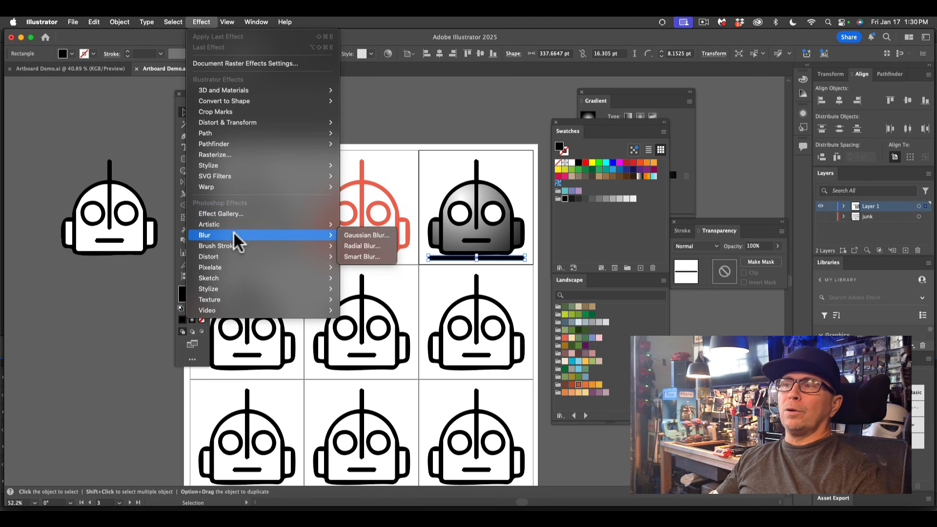
click(364, 237)
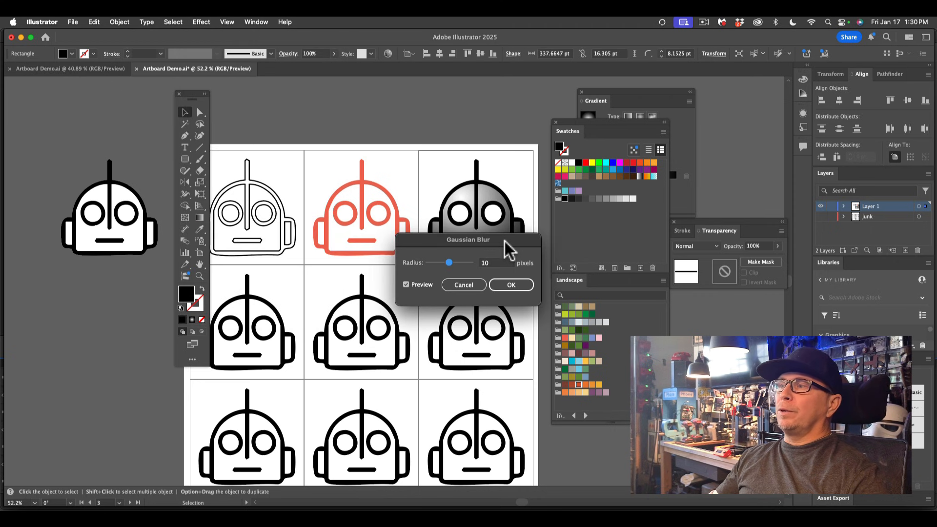
drag(504, 240, 507, 284)
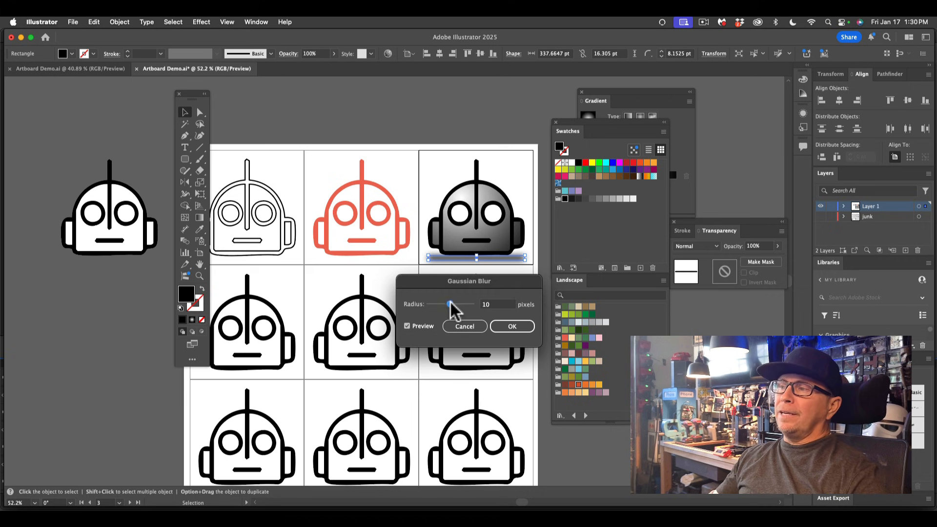
mouse_move(450, 303)
mouse_down()
mouse_move(463, 303)
mouse_move(445, 303)
mouse_move(454, 304)
mouse_up()
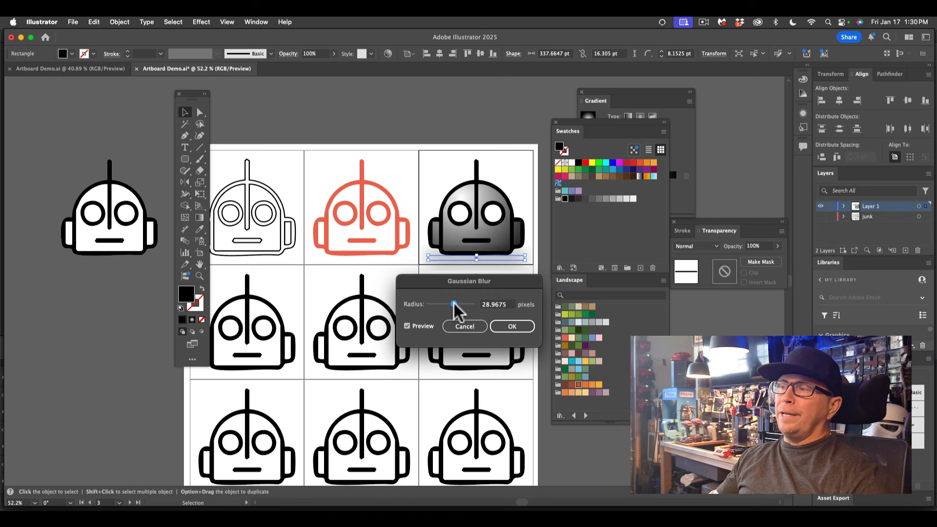
click(407, 326)
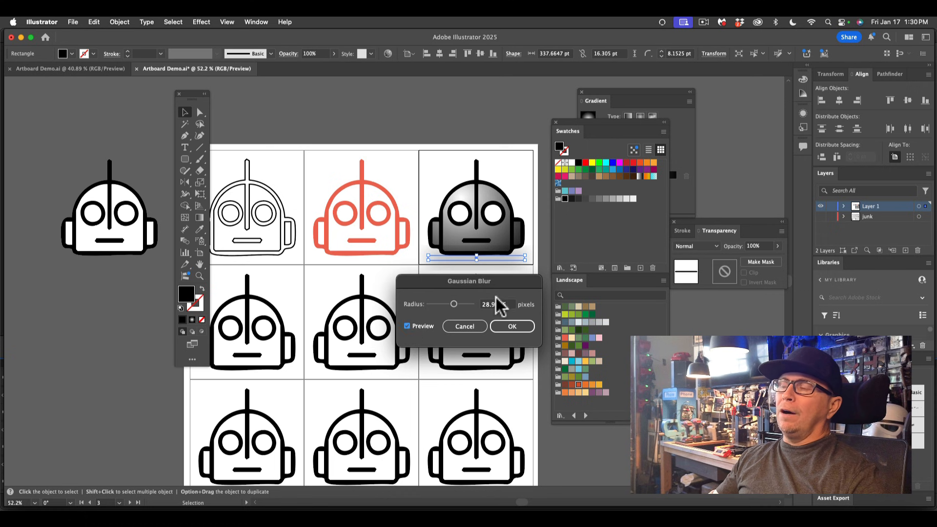
click(513, 326)
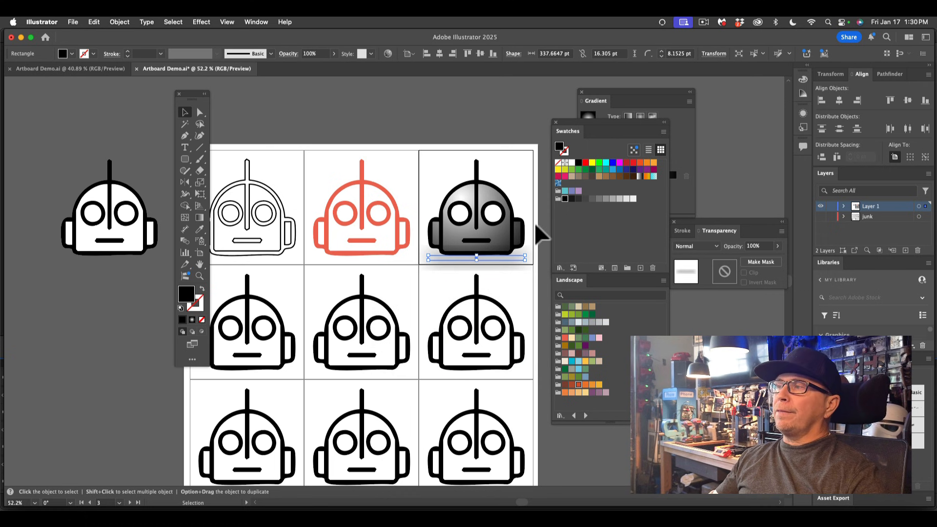
click(519, 143)
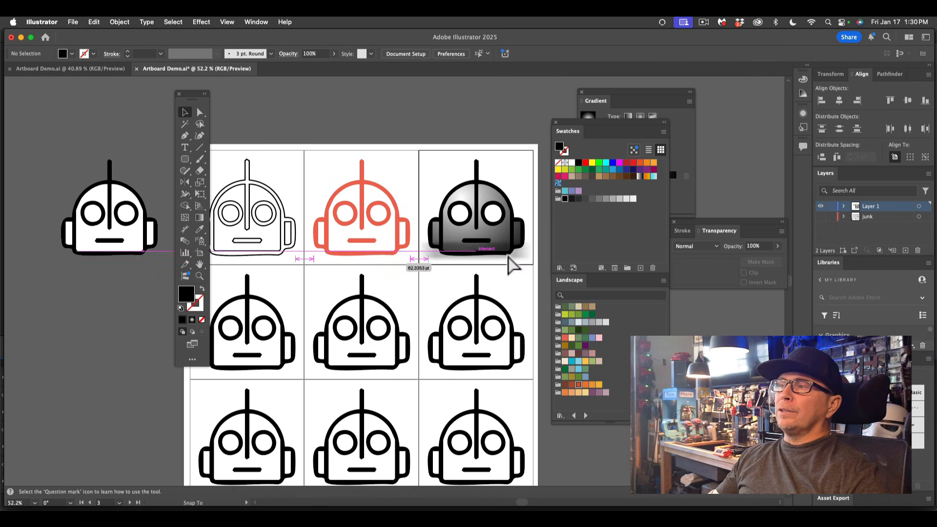
Move the blurred rectangle up against the base of the robot's head and send it to the back
click(508, 254)
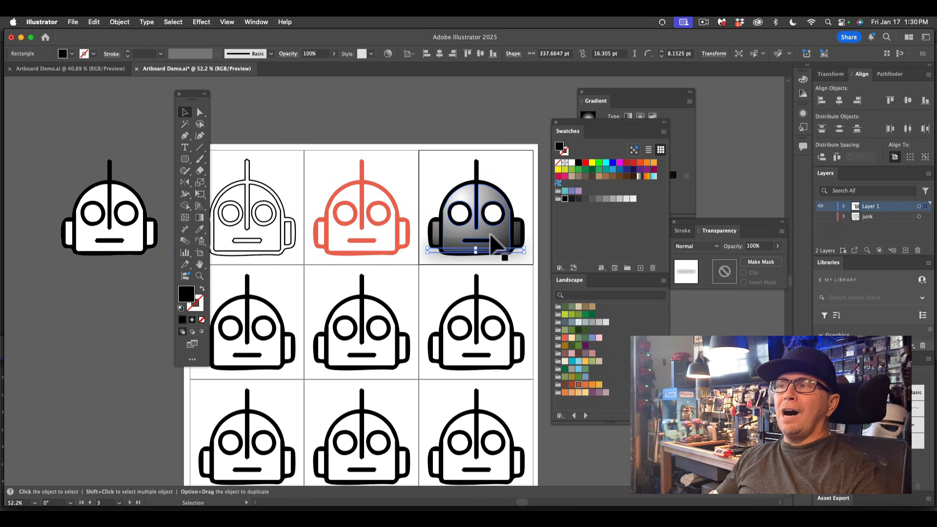
drag(501, 251, 503, 253)
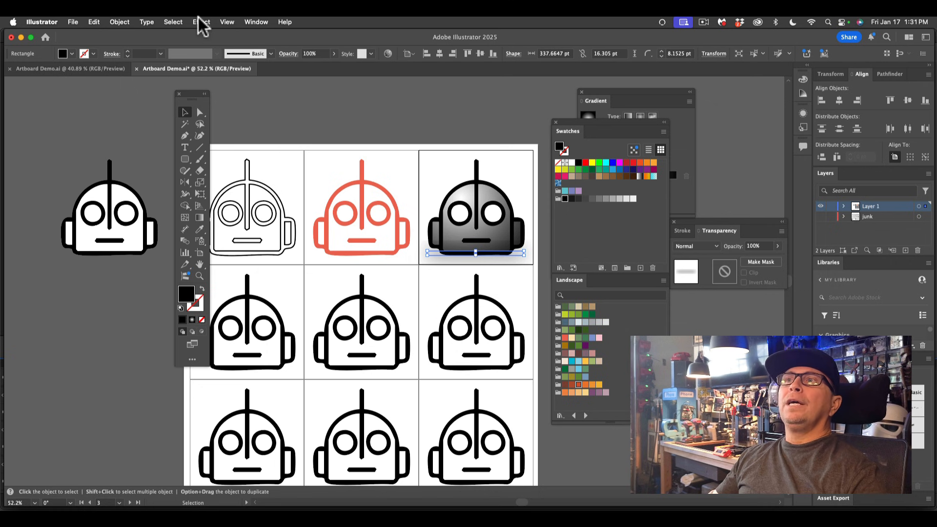
click(118, 23)
mouse_move(210, 47)
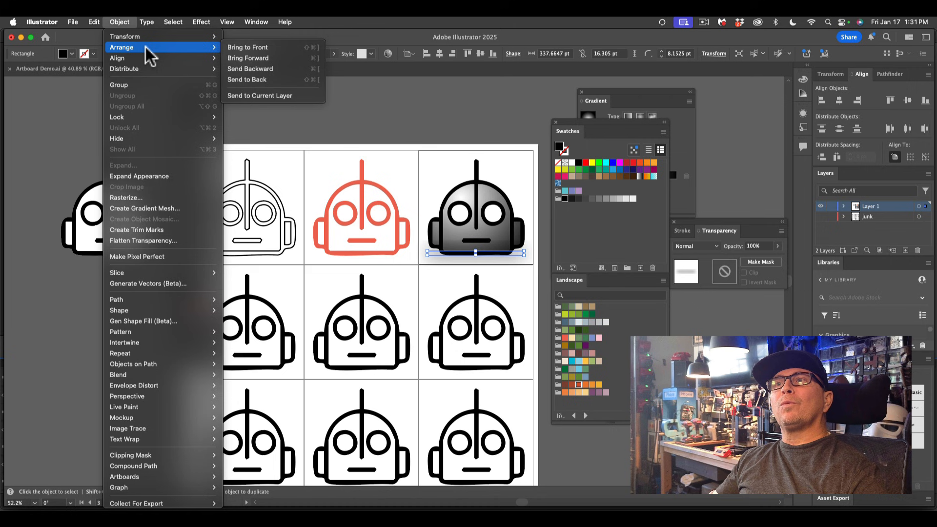
click(248, 79)
click(389, 122)
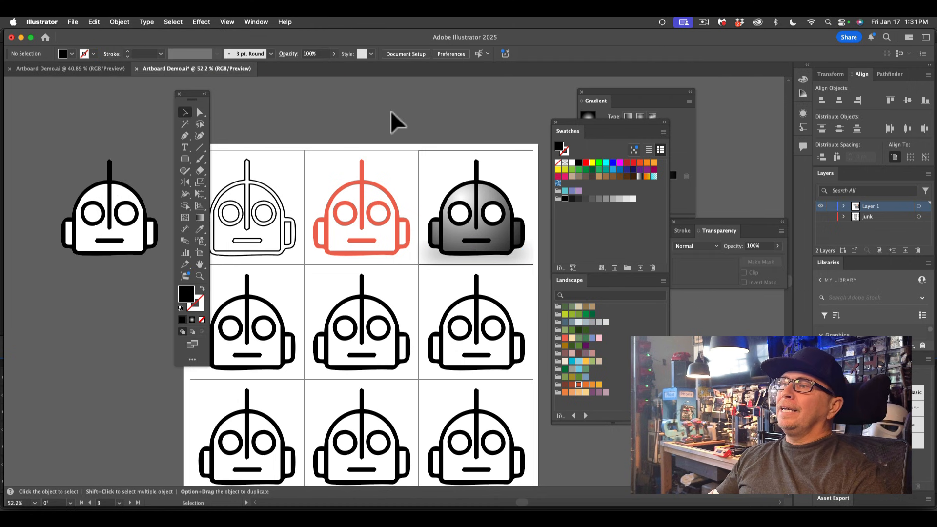
Nudge the blurred shadow slightly higher behind the base of the gradient robot's head and deselect it
click(500, 254)
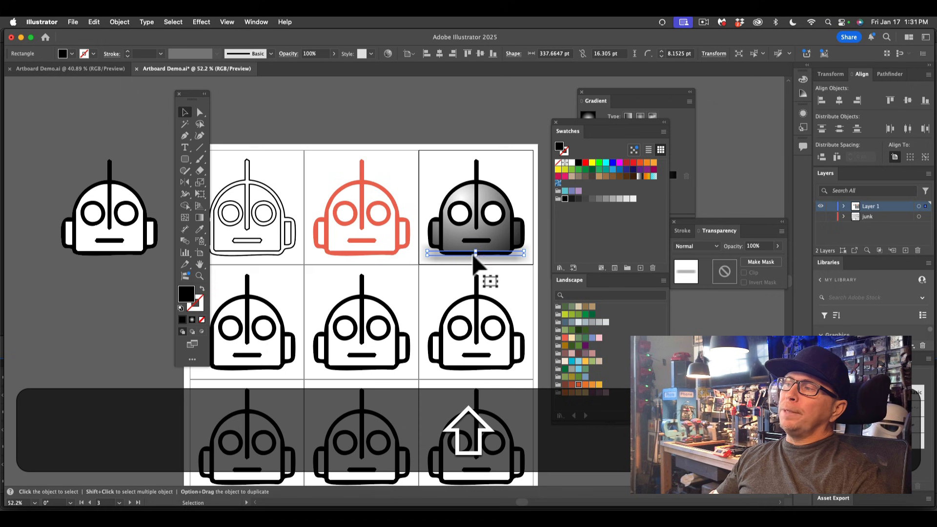
mouse_move(480, 254)
mouse_down()
mouse_move(484, 266)
mouse_move(481, 245)
mouse_move(479, 262)
mouse_up()
click(486, 132)
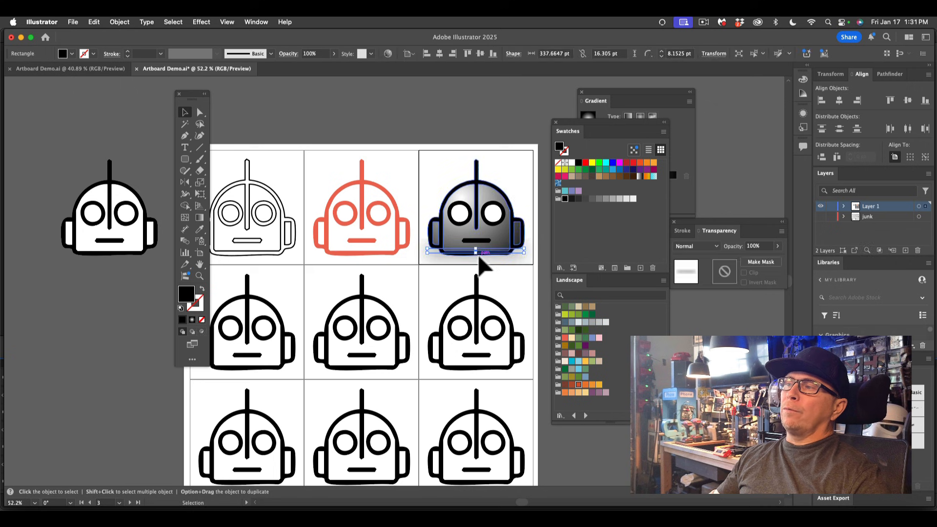
click(523, 119)
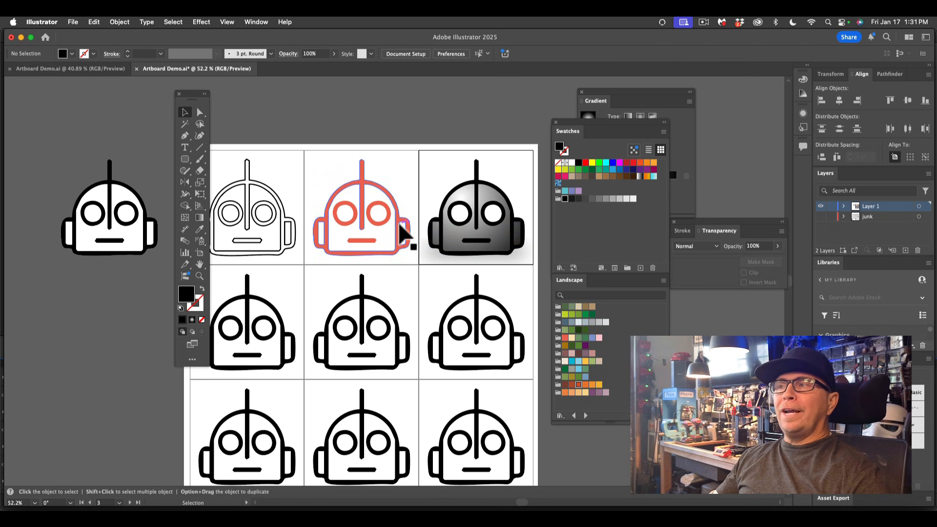
Enlarge the robot head in the middle row's first cell to about 503 by 501 pt so it overflows the cell
scroll(371, 273, down, 3)
scroll(342, 278, up, 1)
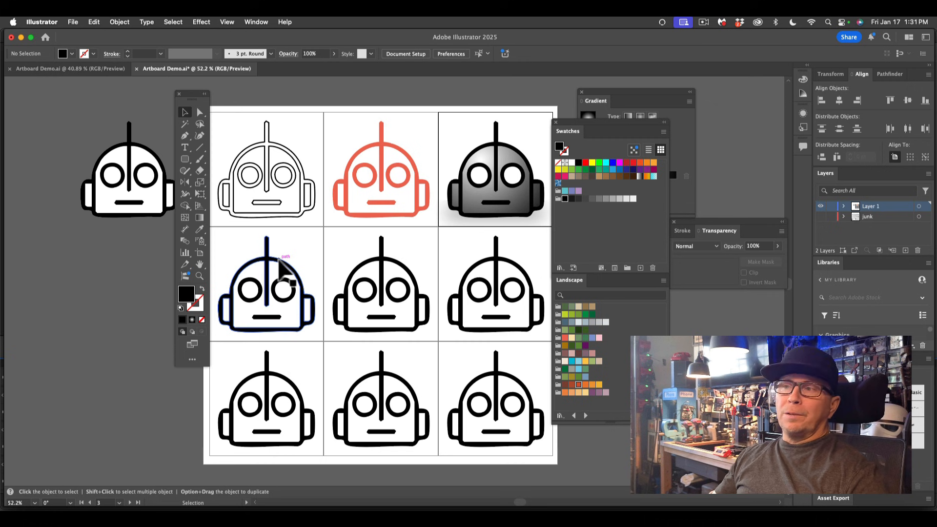
click(283, 266)
scroll(280, 264, left, 1)
right_click(278, 264)
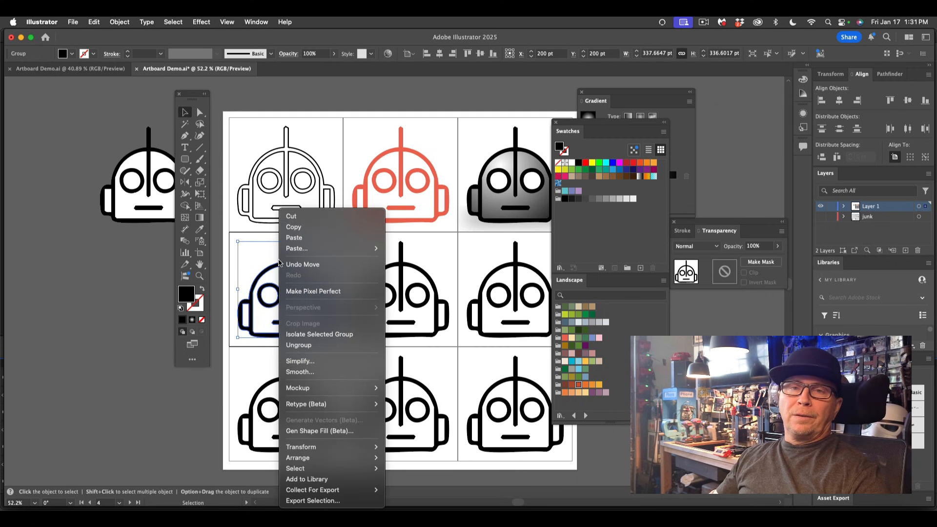
click(254, 272)
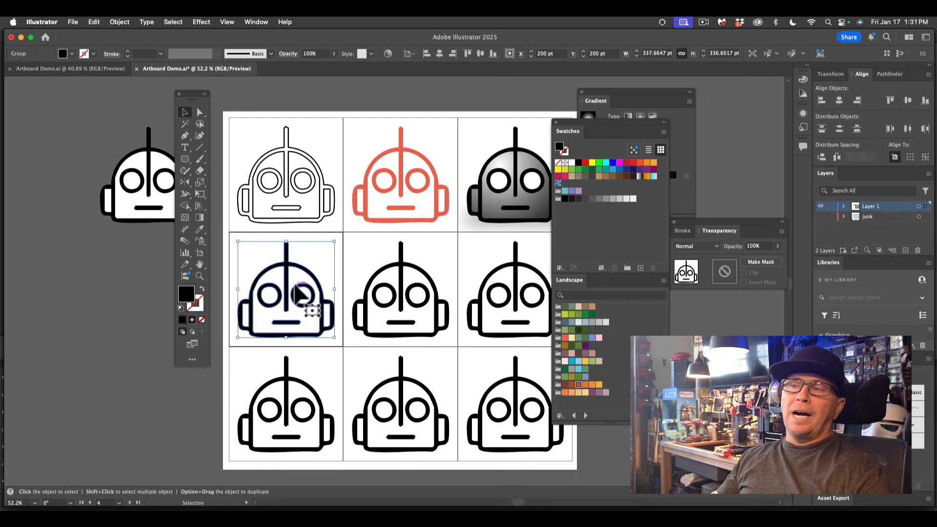
mouse_move(314, 283)
mouse_down()
mouse_move(332, 292)
mouse_move(314, 283)
mouse_up()
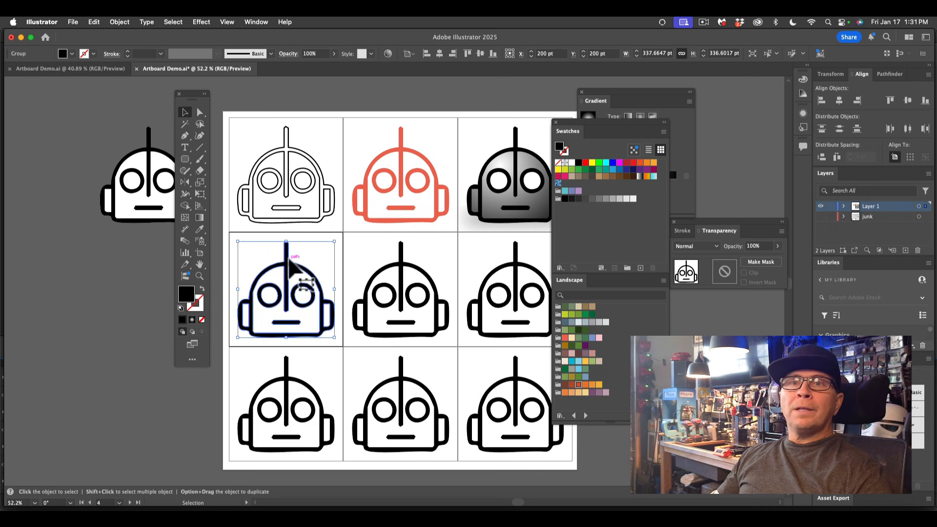
click(186, 159)
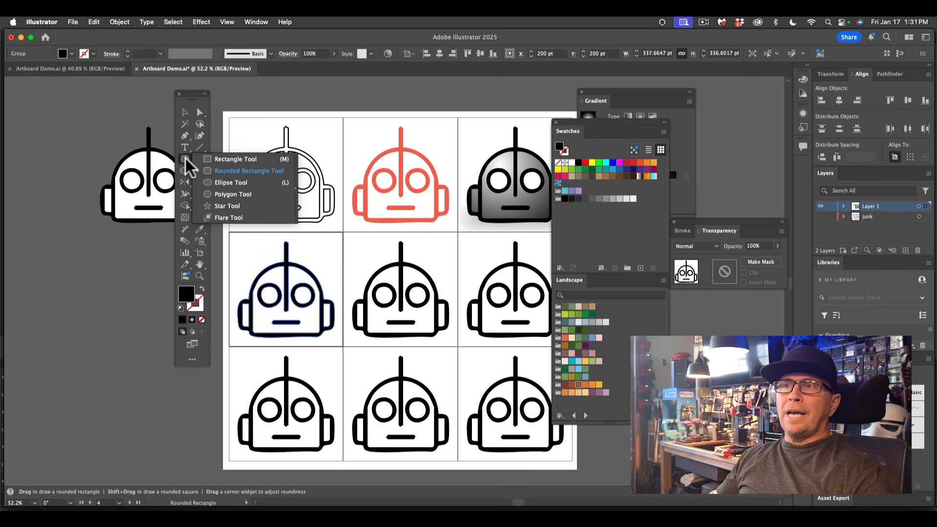
click(221, 160)
click(185, 113)
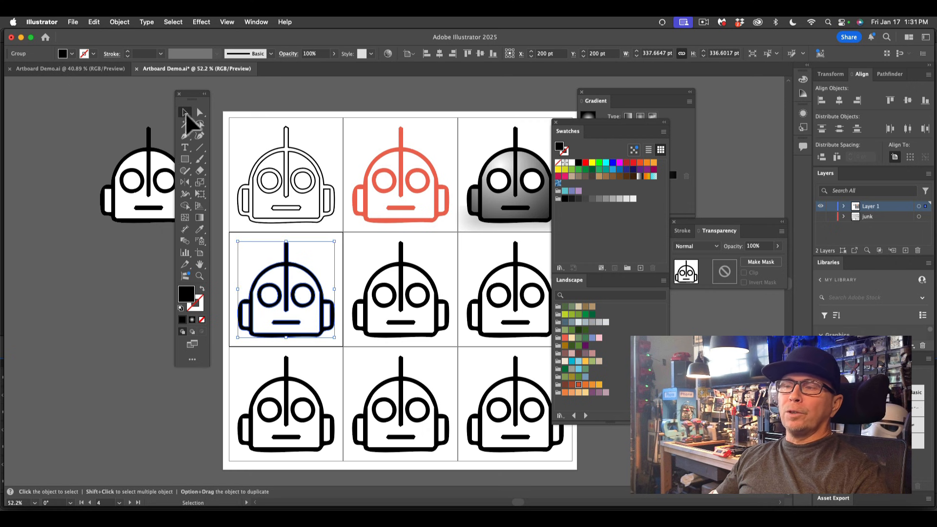
drag(335, 337, 381, 385)
drag(325, 274, 319, 269)
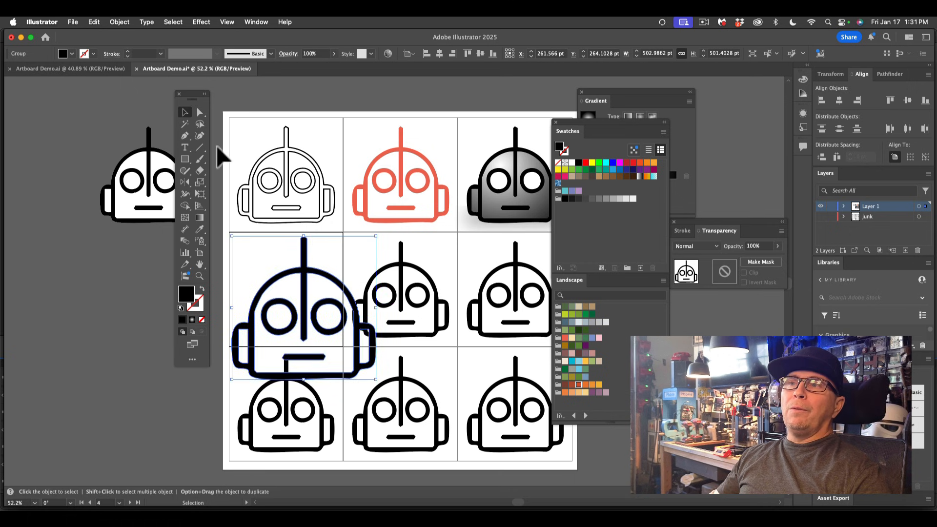
Draw a 400 by 400 pt black square over the middle row's first cell, covering the enlarged robot
click(185, 160)
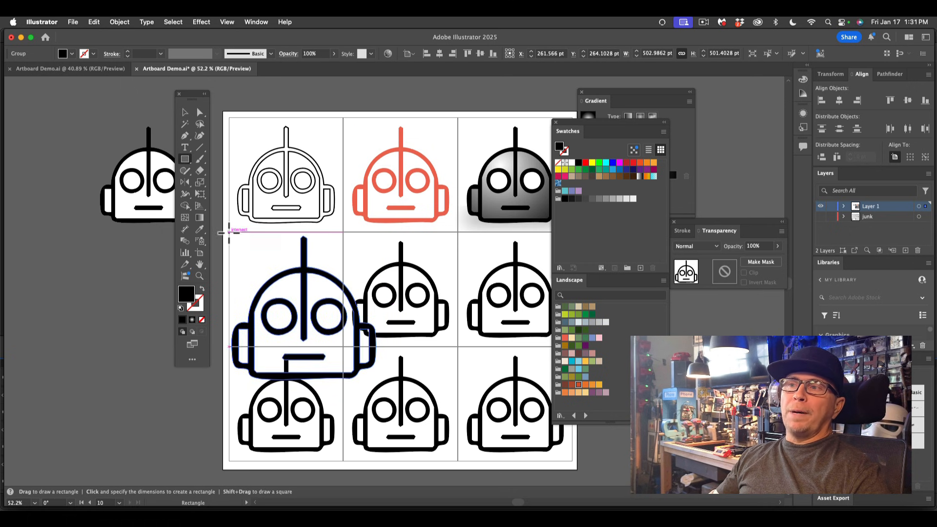
drag(228, 232, 343, 346)
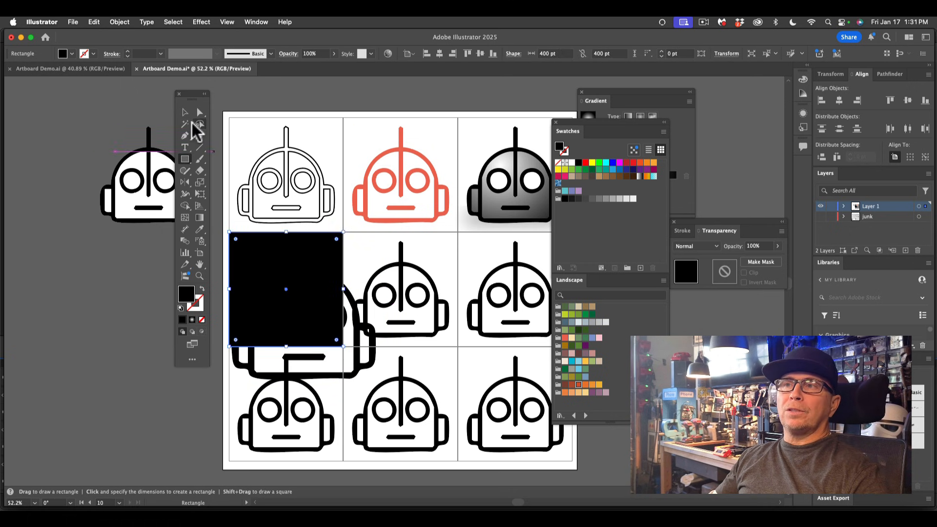
click(185, 113)
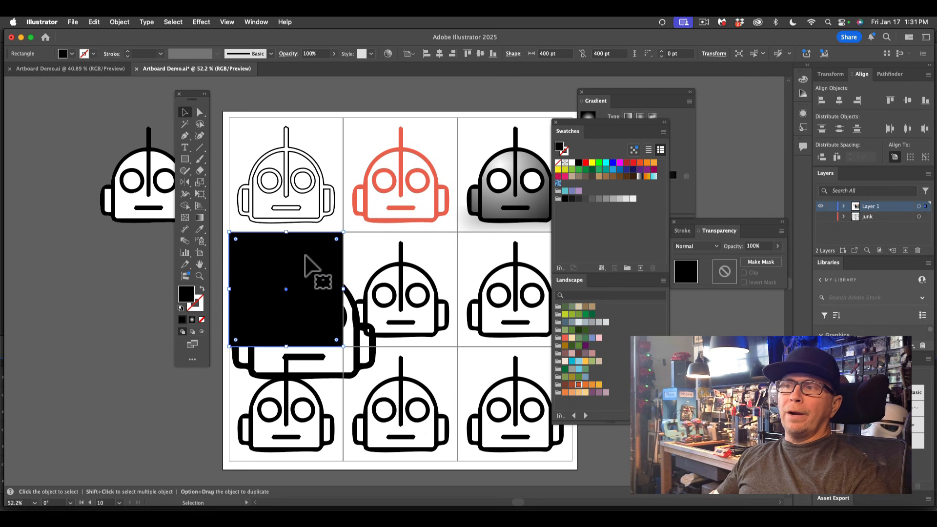
Make a clipping mask from the black square and the enlarged robot so the head is cropped to its cell
shift+click(358, 342)
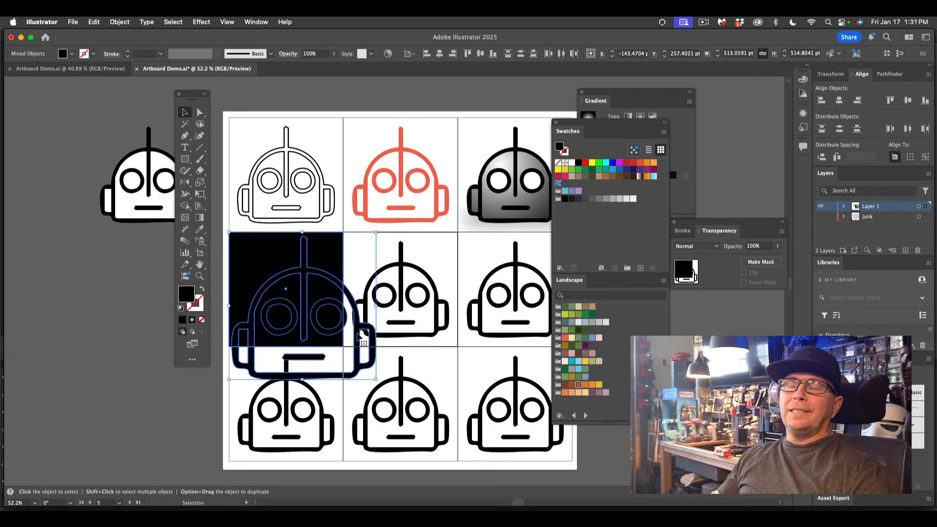
click(119, 16)
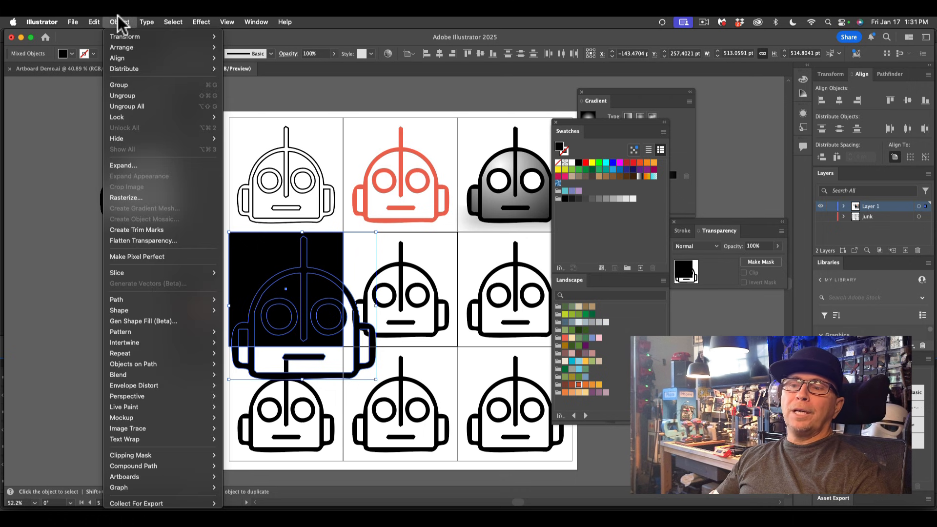
mouse_move(175, 452)
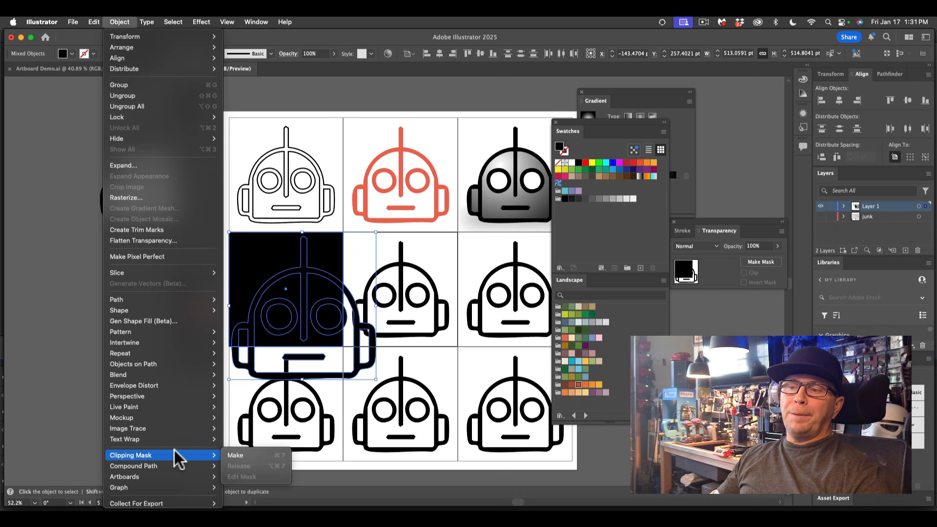
click(257, 452)
click(154, 329)
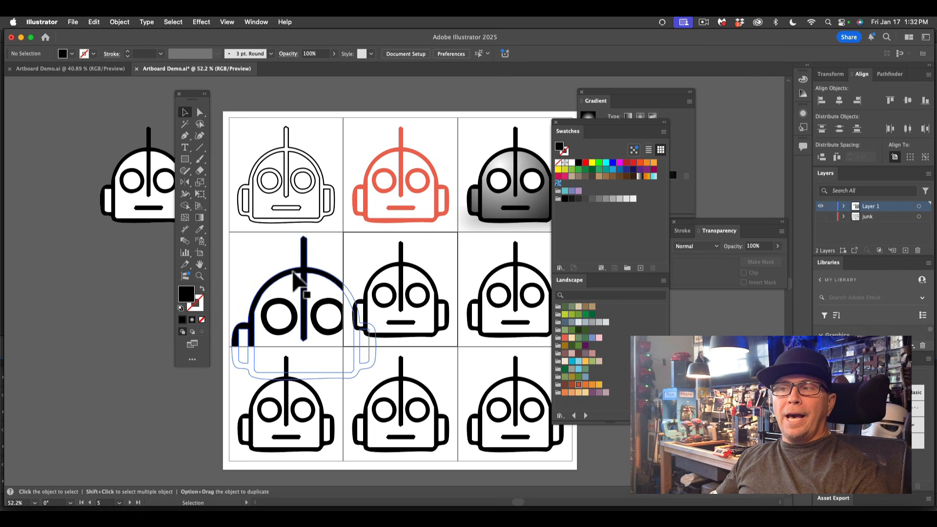
Try to shift the enlarged robot inside its clip group, then undo the move and exit isolation mode
double_click(295, 281)
mouse_move(293, 273)
mouse_down()
mouse_move(309, 258)
mouse_move(290, 259)
mouse_up()
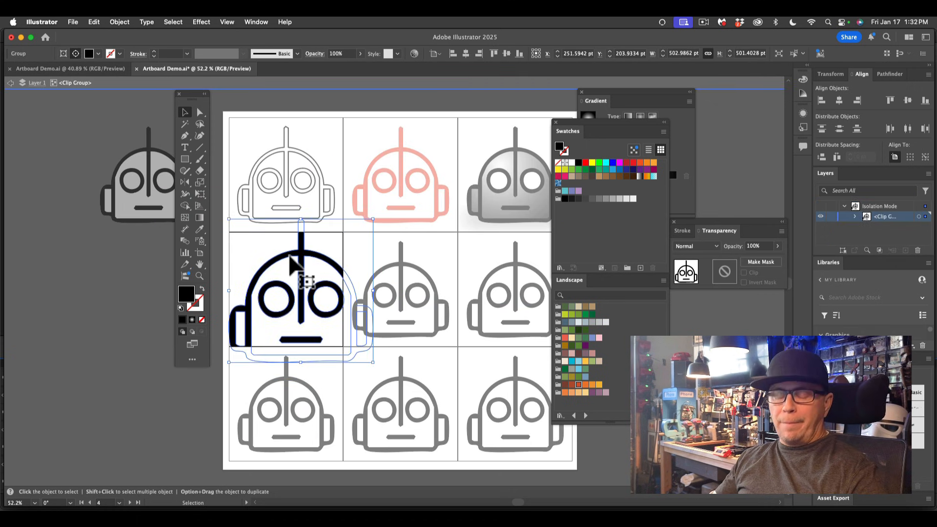
key(super+z)
click(132, 233)
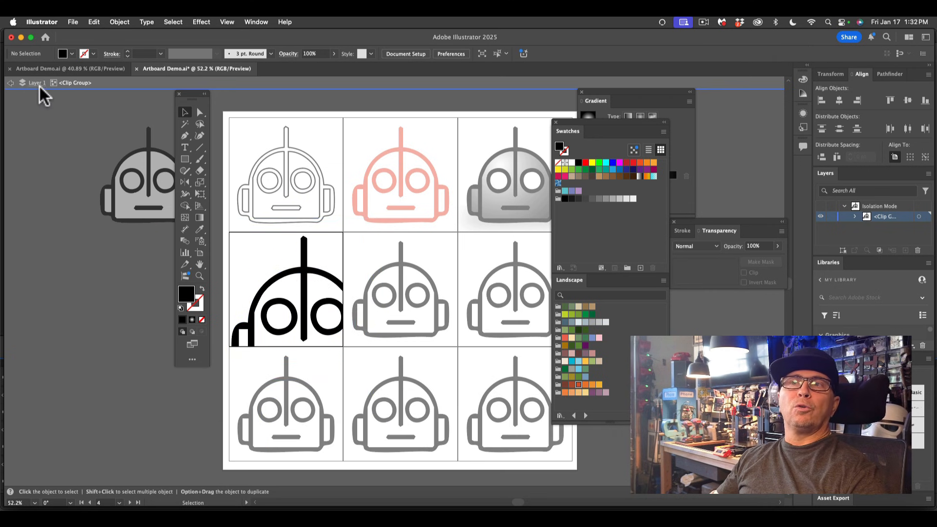
click(11, 84)
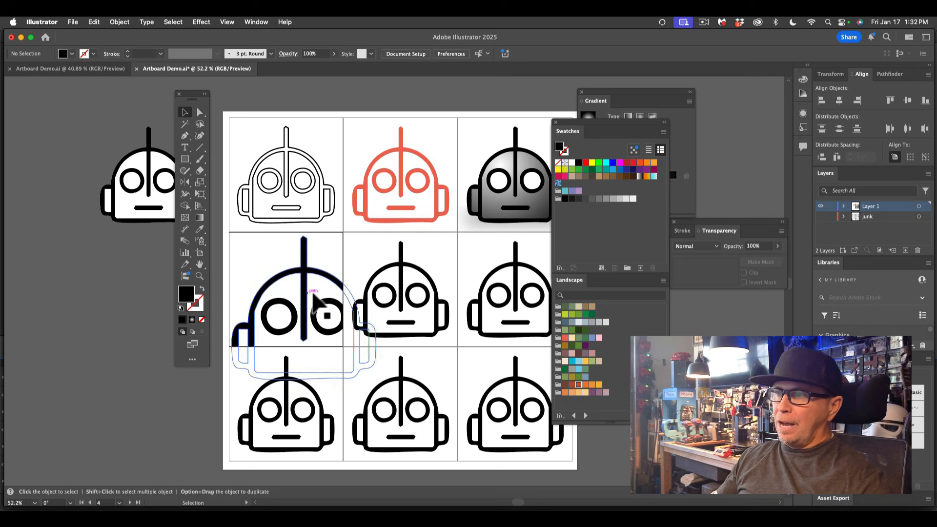
Shrink the centre cell's robot to about 146 by 146 pt and place a copy about 193 by 193 pt below it
click(394, 268)
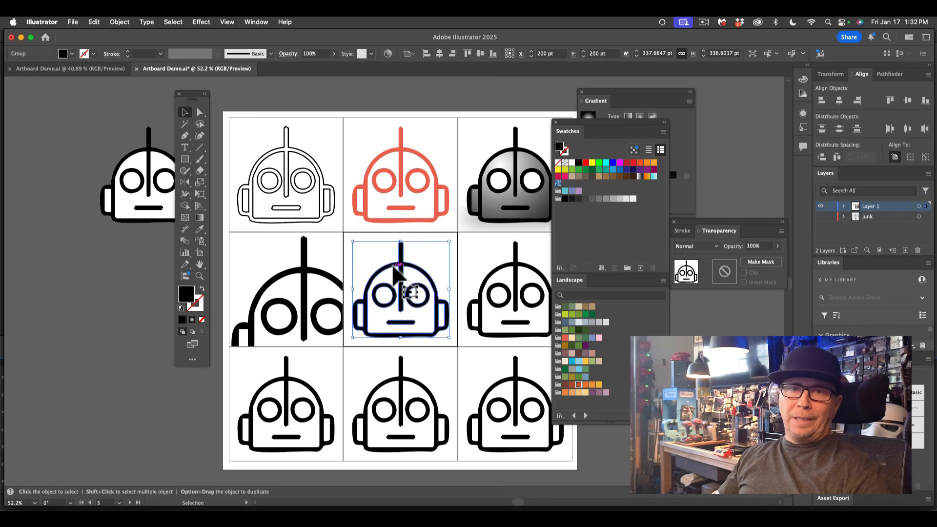
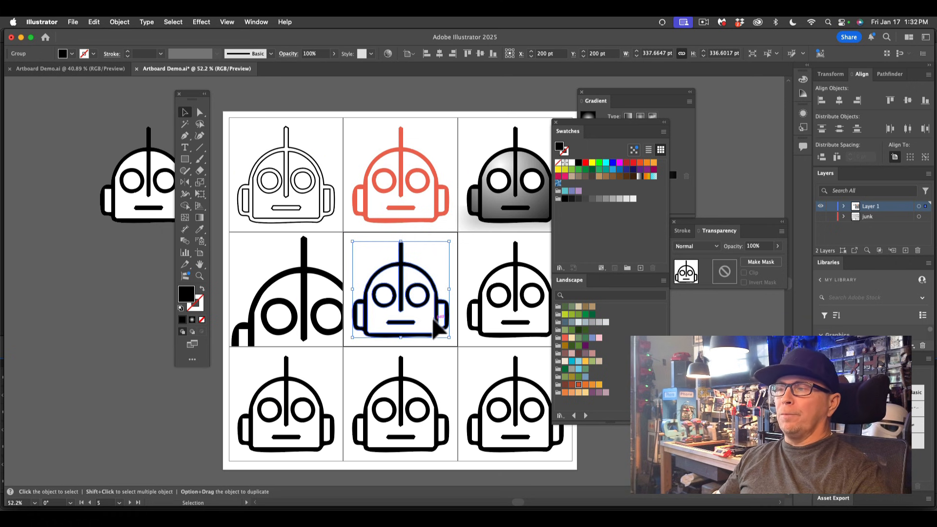
drag(449, 342, 382, 332)
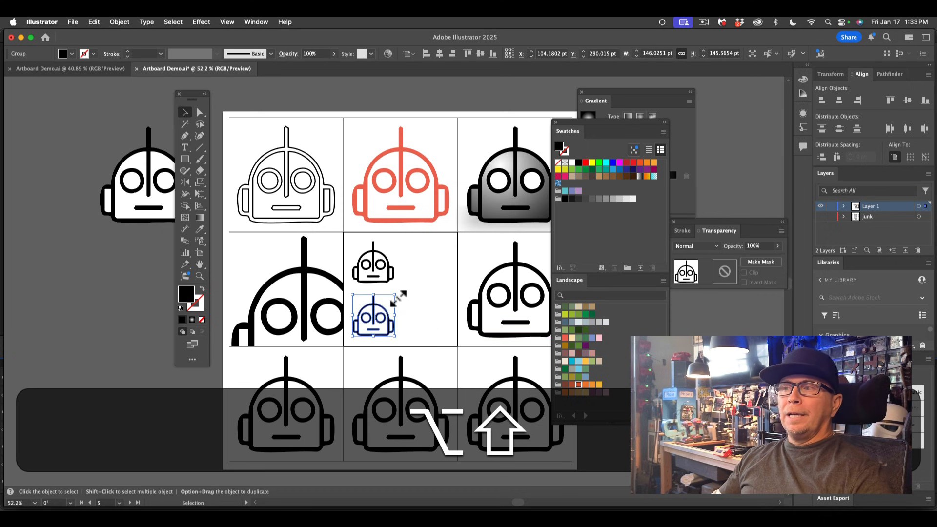
mouse_move(395, 296)
mouse_down()
mouse_move(409, 282)
mouse_move(384, 304)
mouse_up()
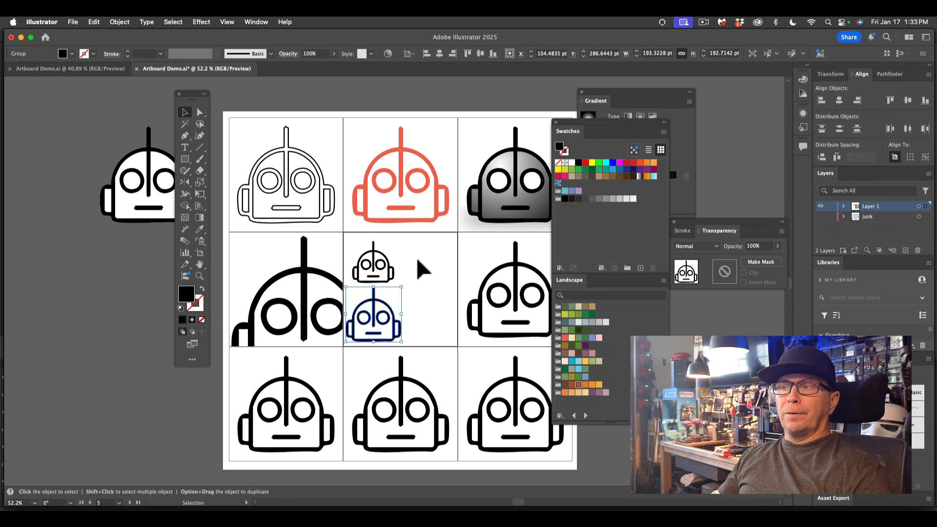
click(418, 270)
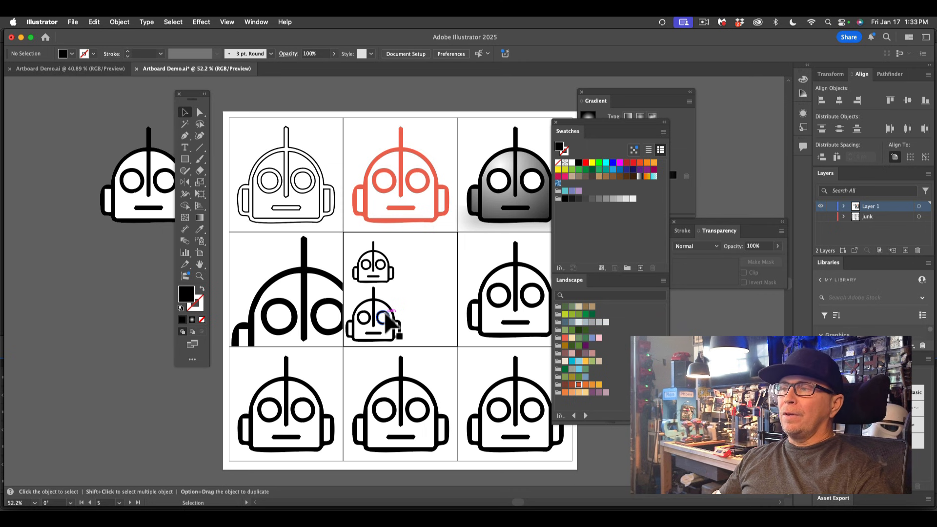
Duplicate the larger robot to the centre cell's upper right and the smaller one to its lower right
drag(386, 312, 440, 262)
key(alt)
drag(385, 255, 428, 316)
key(alt)
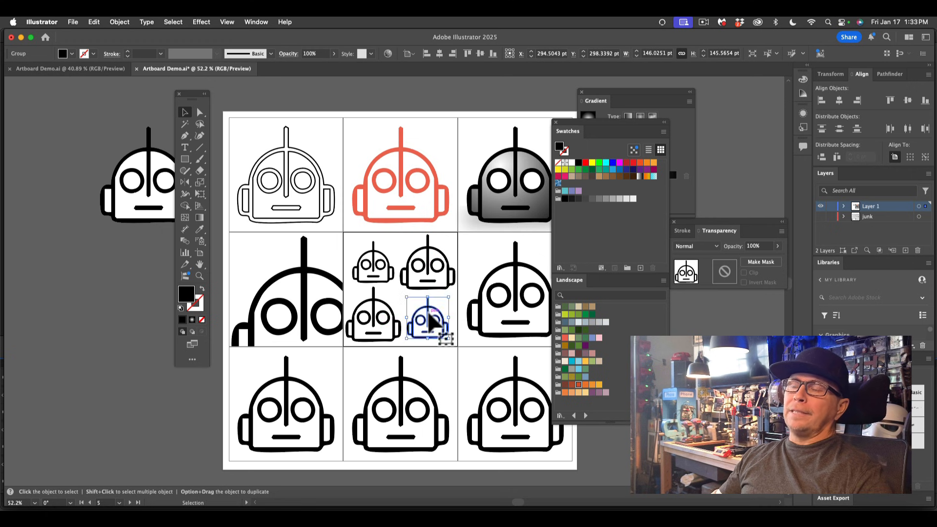
Draw a vertical line about 363 pt tall with the Pen tool between the two columns of small robots and shift it slightly right
click(185, 136)
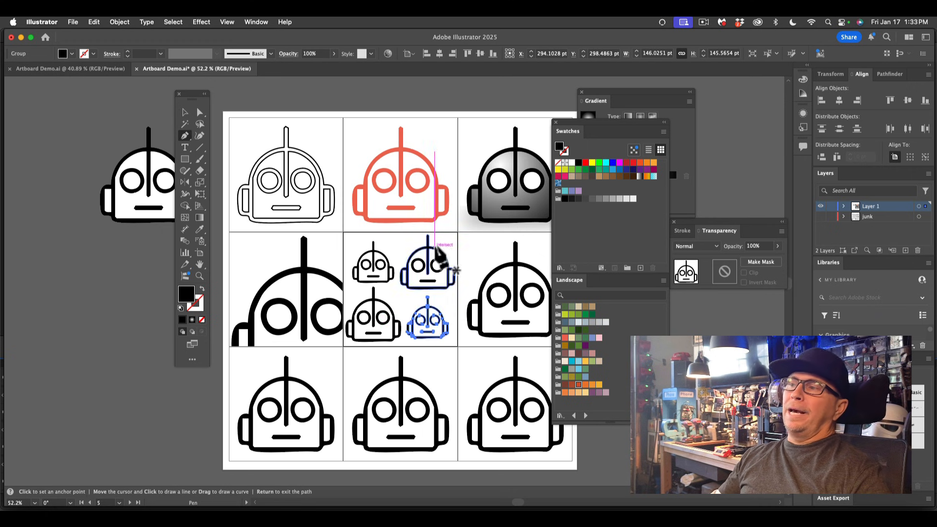
click(396, 238)
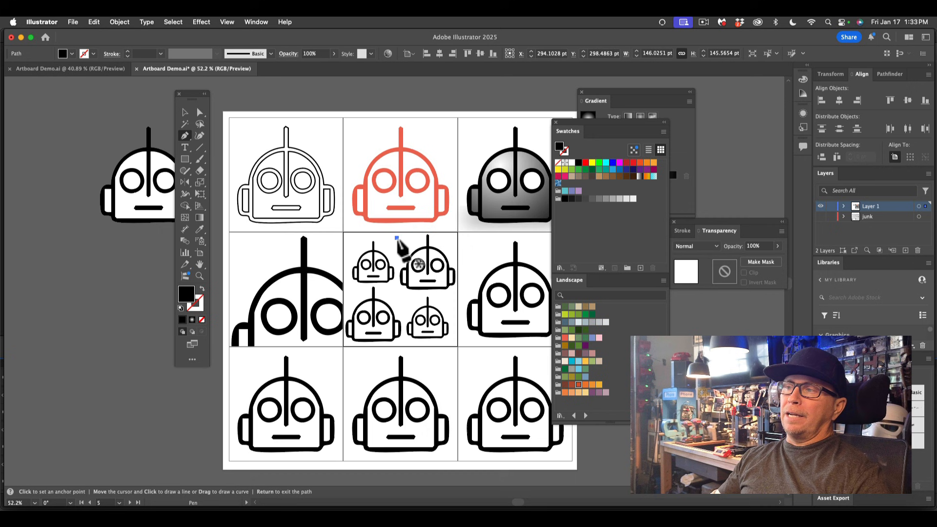
click(397, 341)
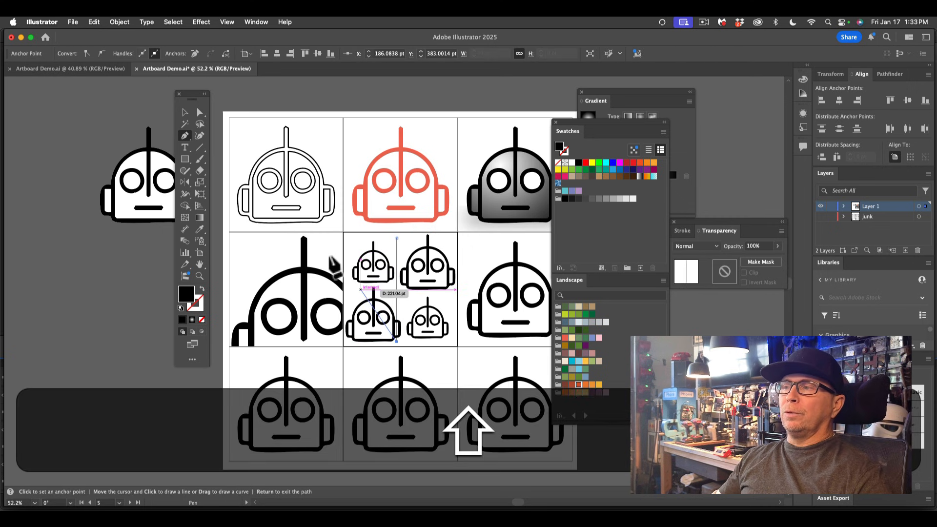
click(185, 114)
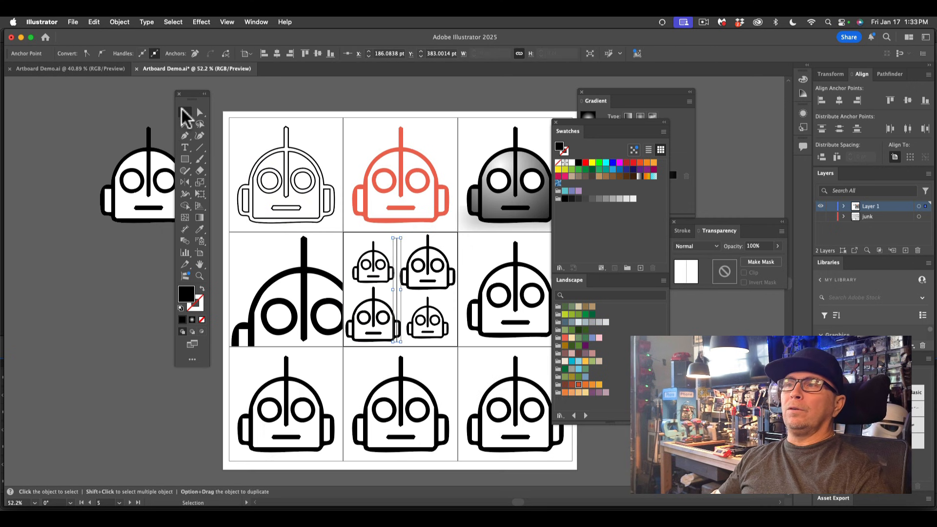
click(418, 296)
click(399, 306)
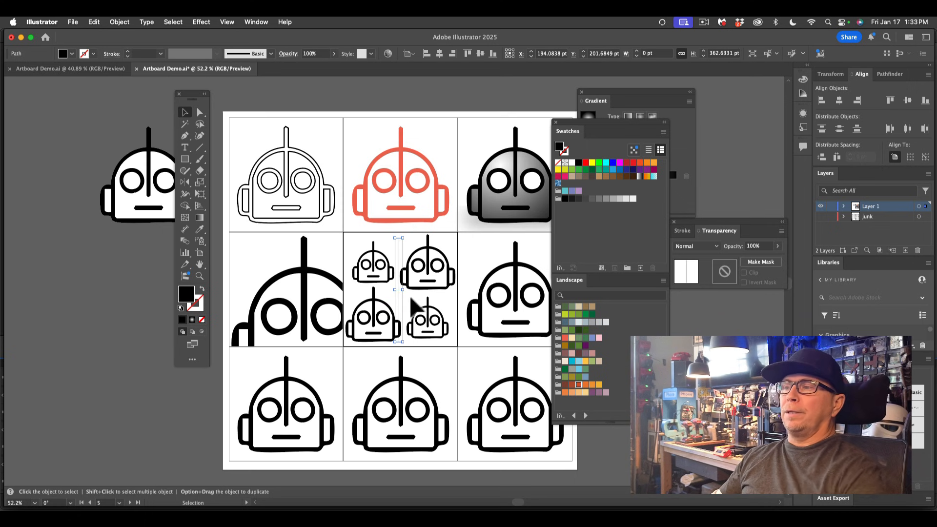
click(405, 322)
Scale the centre cell's two larger robots down to about 170 by 170 pt each and reposition them clear of the dividing line
click(377, 323)
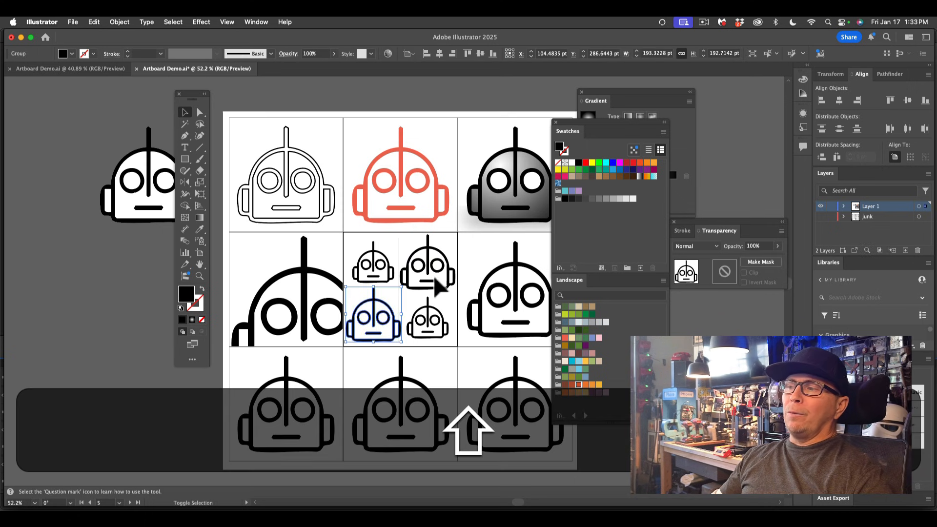
shift+click(429, 271)
mouse_move(454, 343)
mouse_down()
mouse_move(430, 316)
mouse_move(443, 330)
mouse_up()
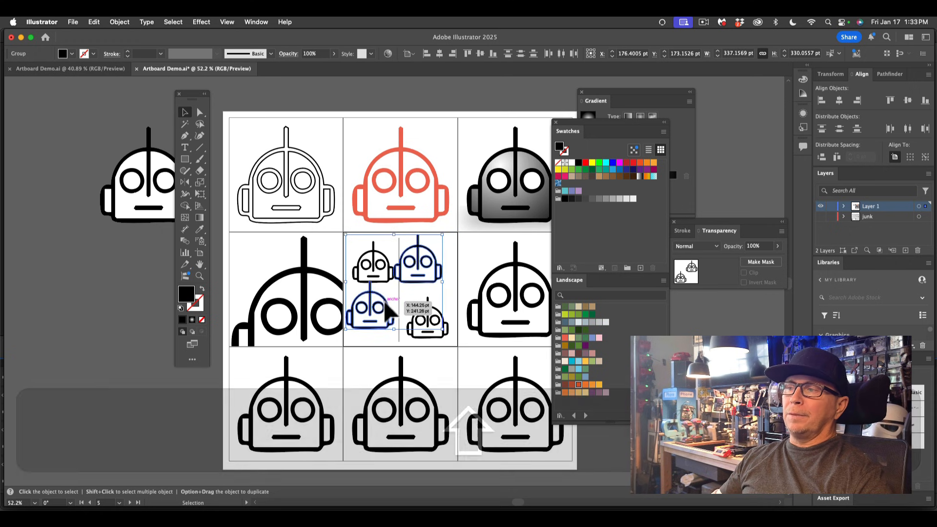
drag(390, 307, 394, 320)
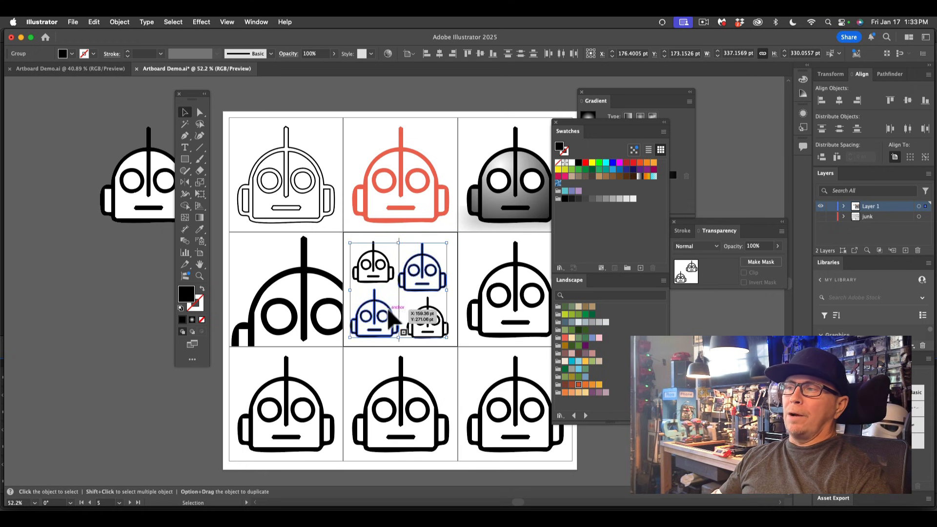
click(453, 243)
drag(431, 256, 438, 255)
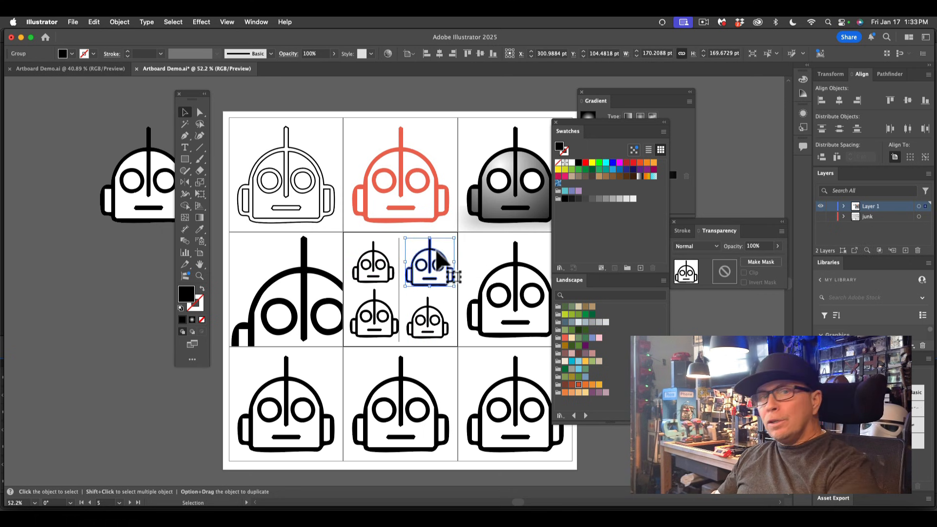
Fill the robot in the middle row's right-hand cell with the light green swatch
scroll(414, 301, down, 1)
scroll(414, 302, right, 1)
scroll(414, 301, up, 1)
scroll(414, 301, left, 1)
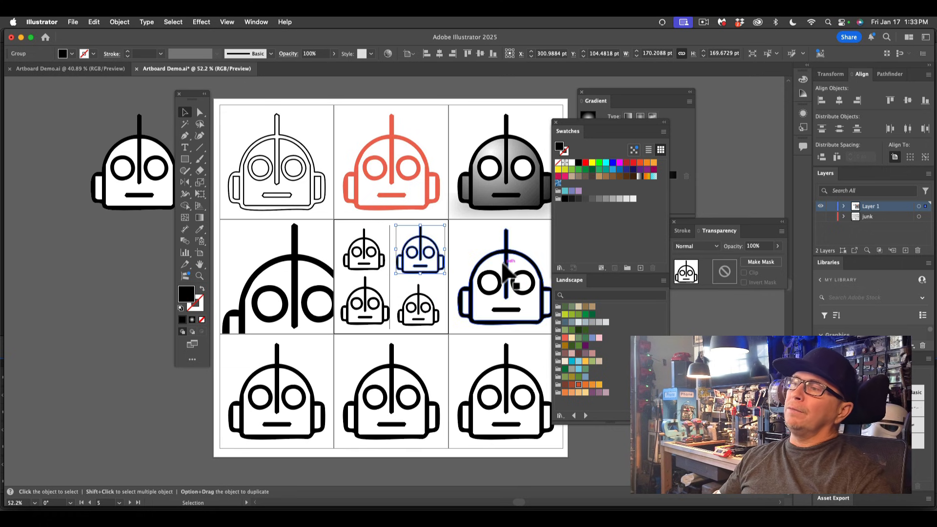
click(492, 253)
scroll(492, 253, right, 2)
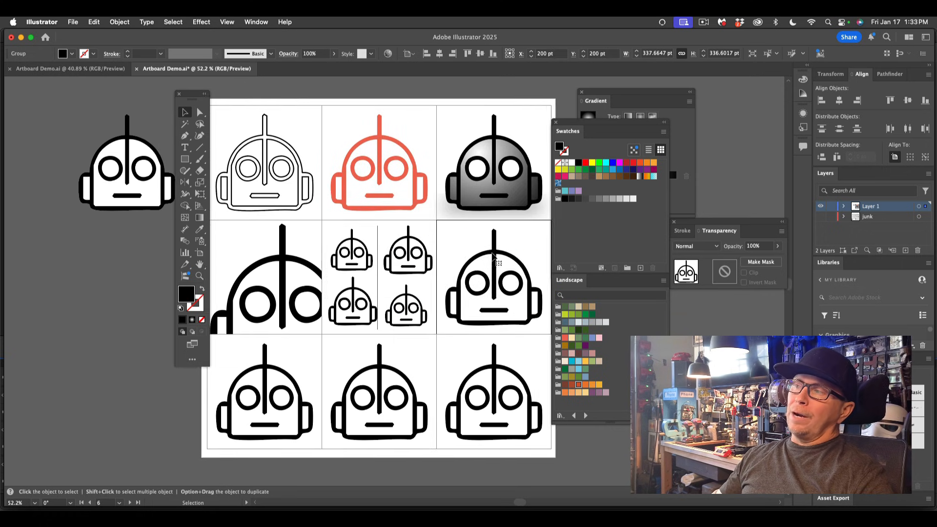
scroll(492, 253, up, 1)
right_click(491, 252)
click(478, 252)
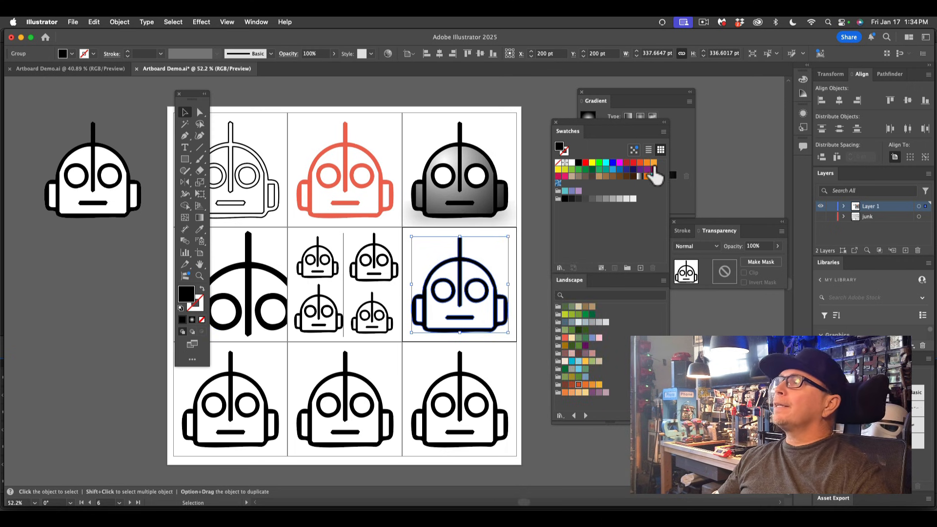
click(646, 163)
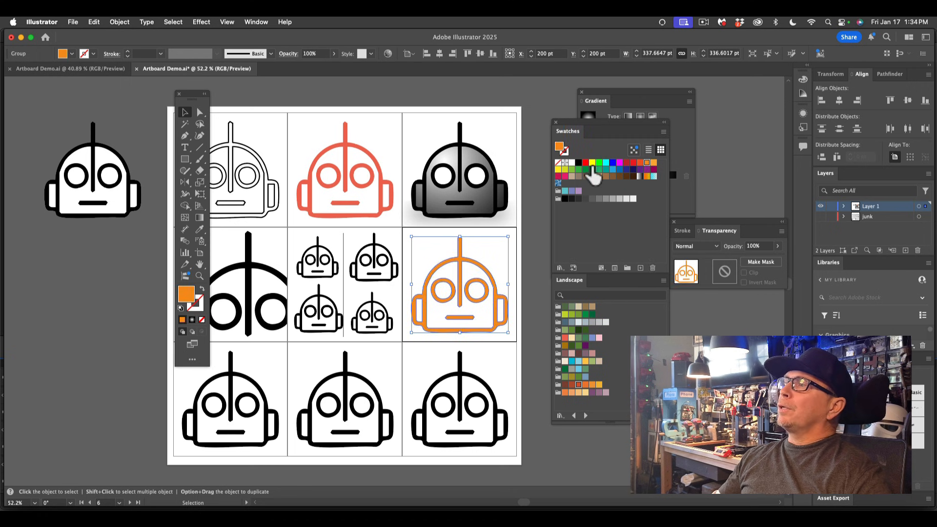
click(571, 169)
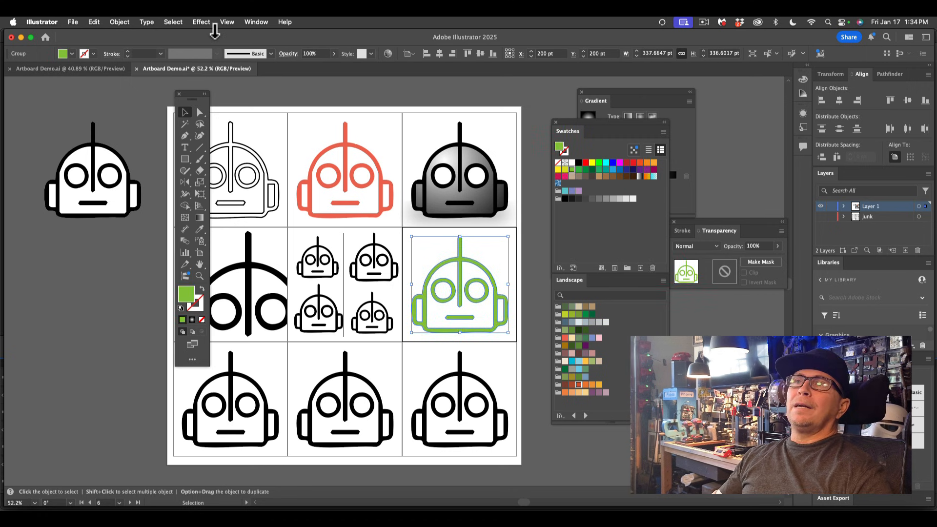
Add a Multiply drop shadow to the green robot with X and Y offsets of 10 pt, 75% opacity and 5 pt blur
click(200, 22)
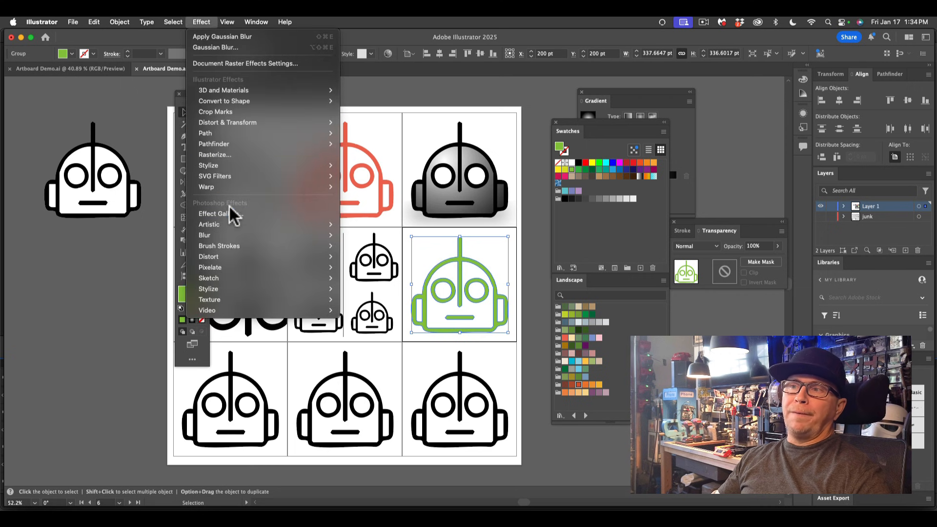
mouse_move(234, 279)
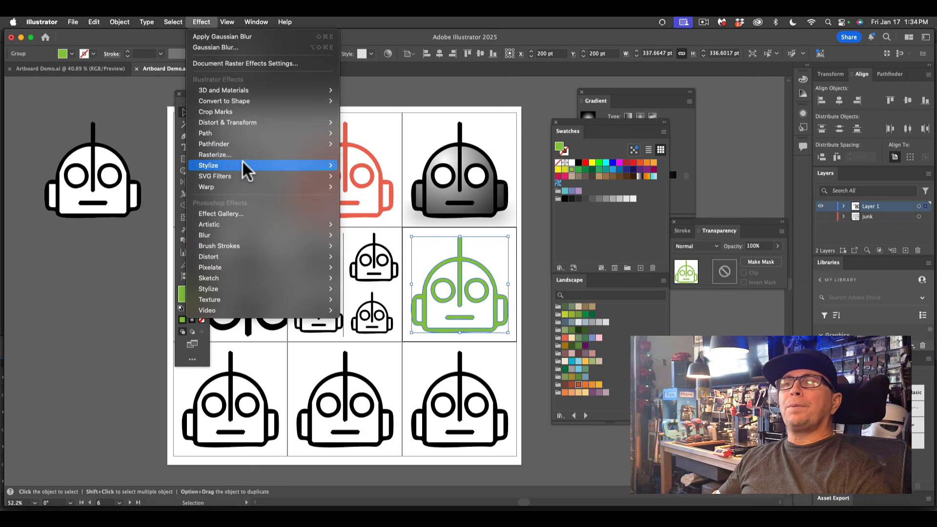
mouse_move(242, 162)
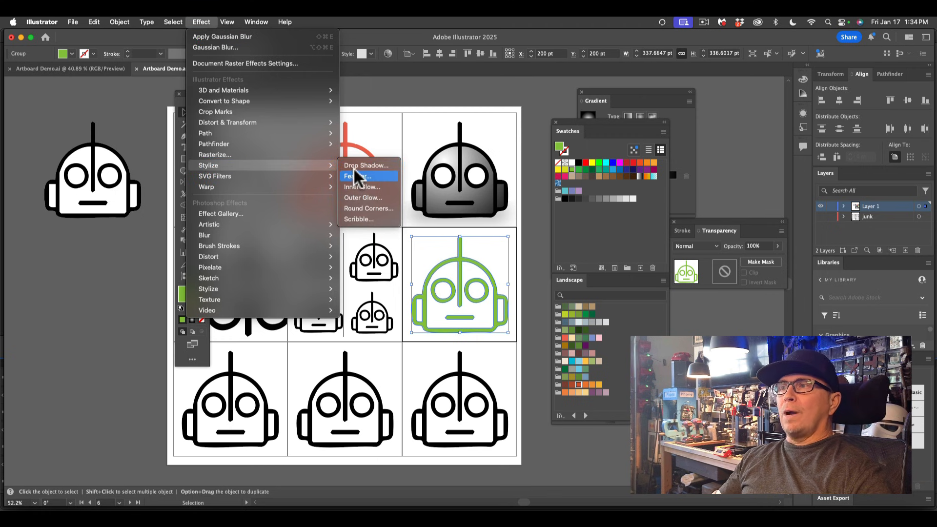
click(356, 166)
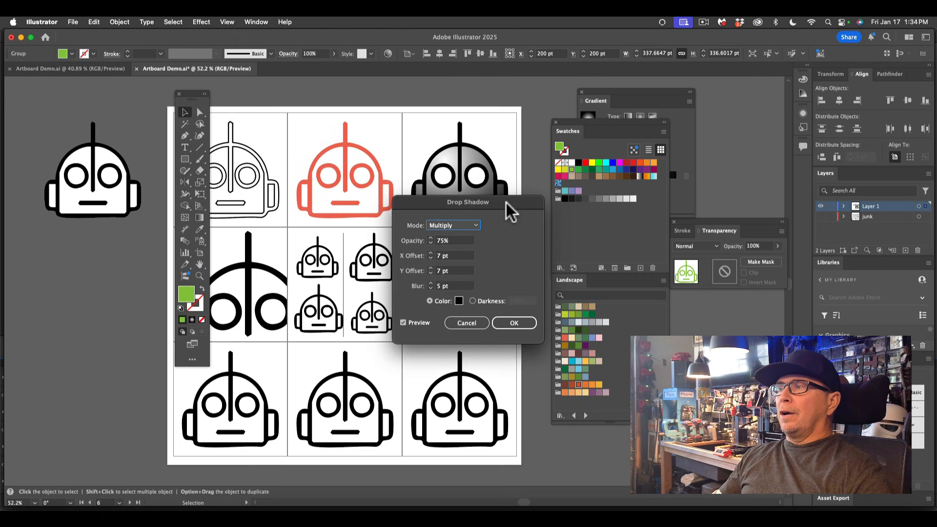
drag(506, 203, 332, 174)
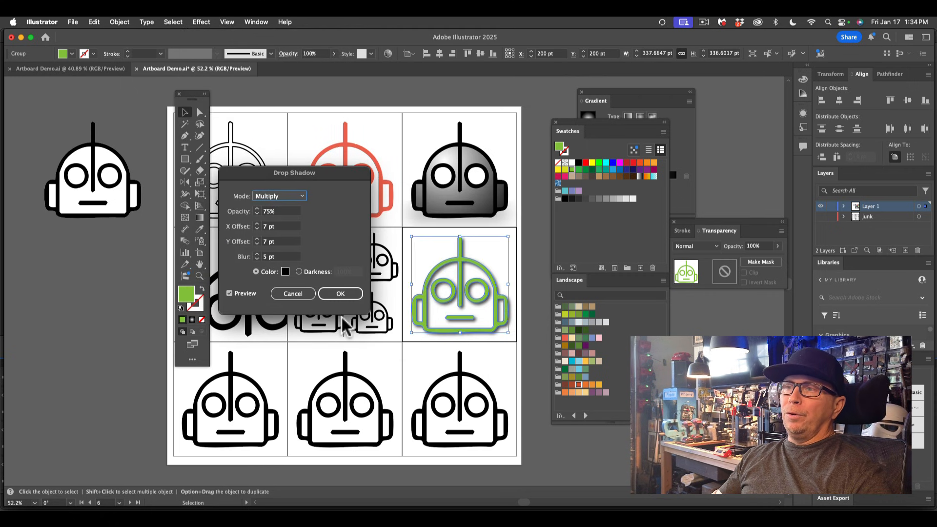
click(258, 224)
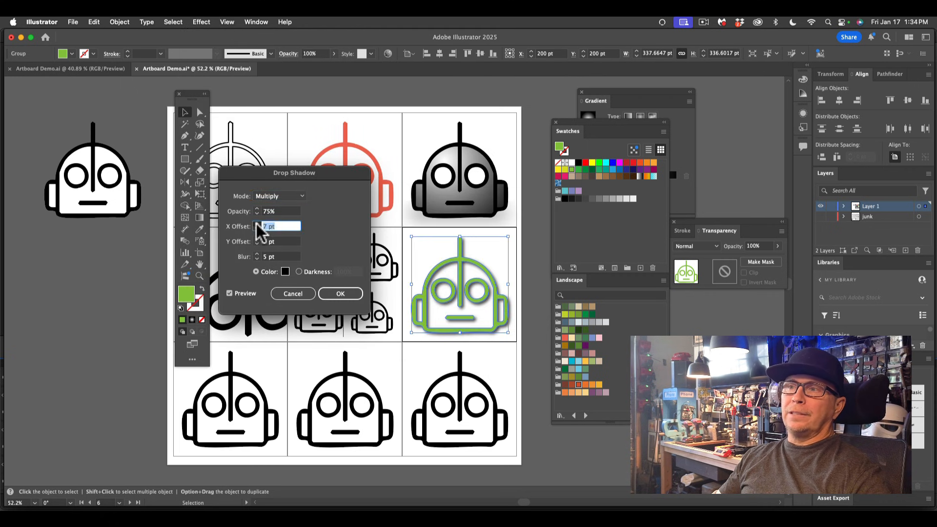
click(257, 225)
click(258, 224)
click(258, 240)
click(257, 239)
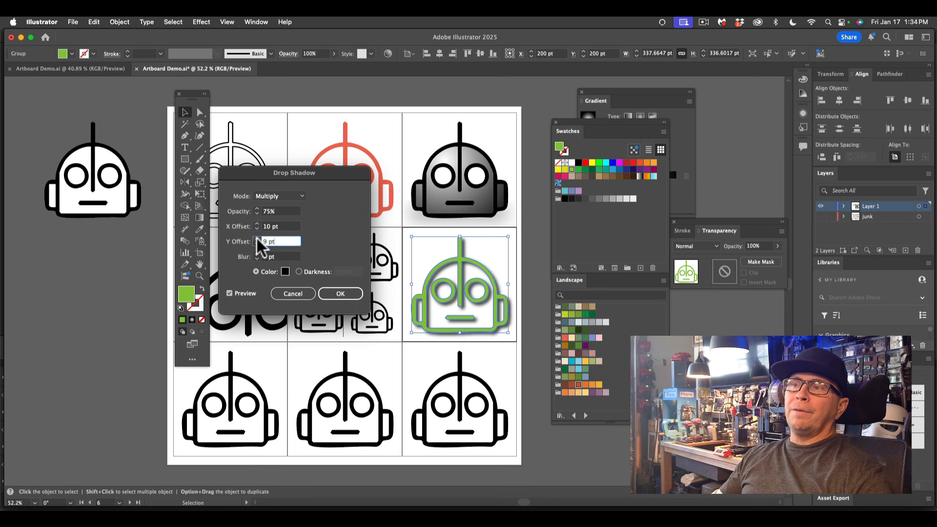
click(257, 239)
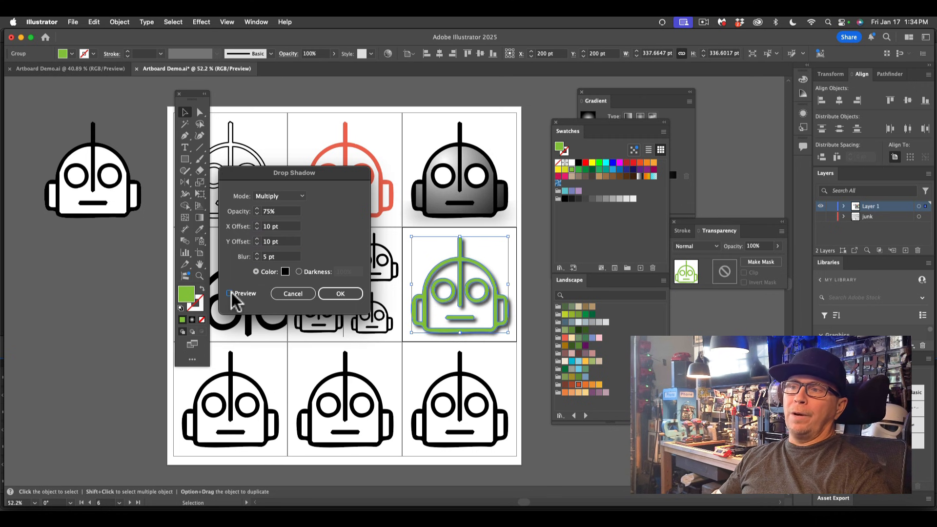
click(340, 293)
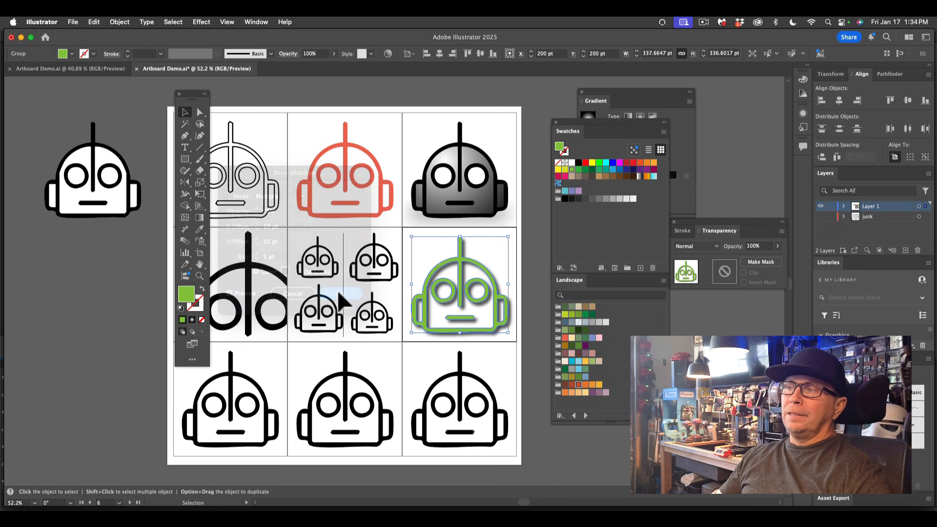
click(519, 253)
Fill the robot in the grid's lower-left cell with the muted purple swatch from the Landscape swatch library
scroll(520, 254, left, 3)
scroll(520, 254, down, 2)
scroll(521, 255, right, 3)
scroll(521, 255, down, 3)
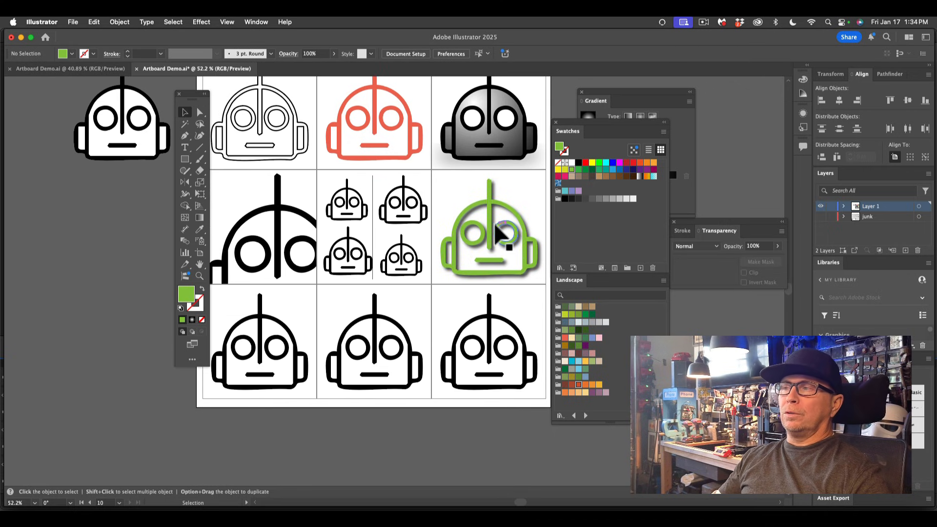
scroll(303, 341, left, 3)
scroll(303, 342, up, 2)
click(303, 347)
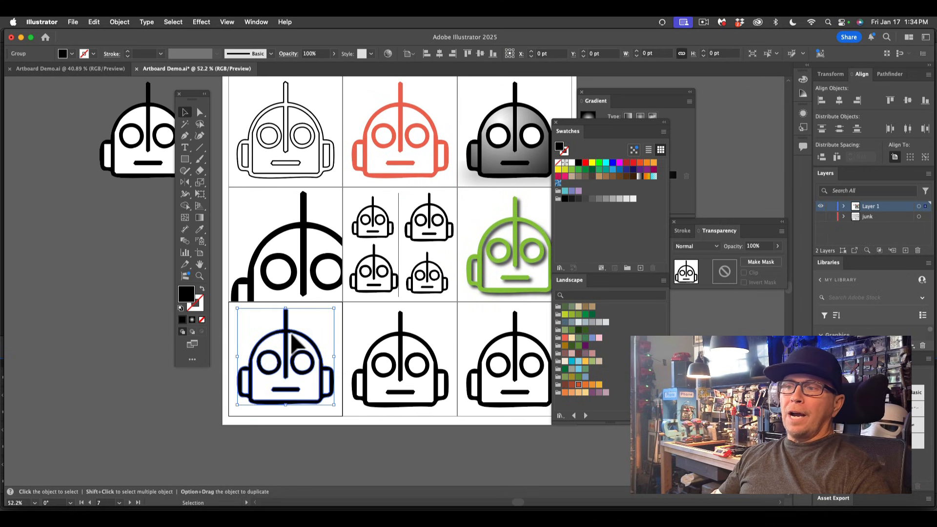
key(super)
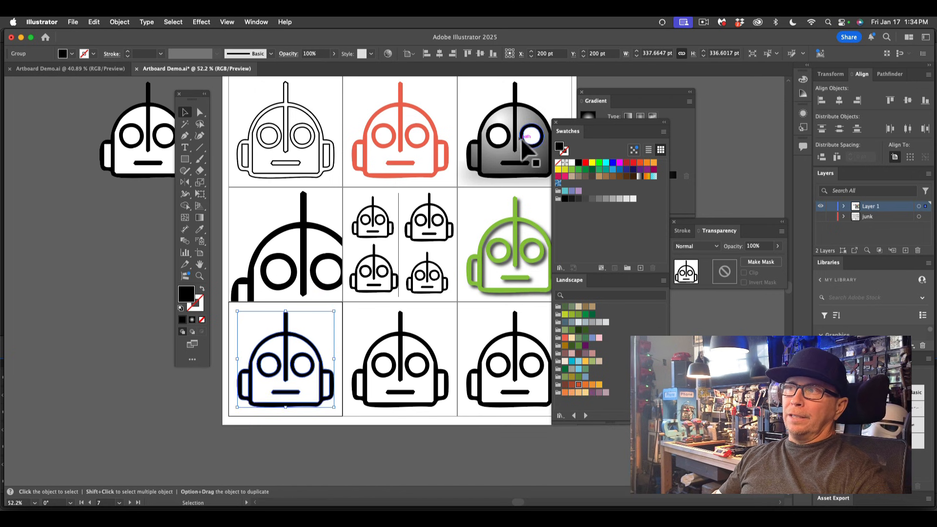
click(627, 164)
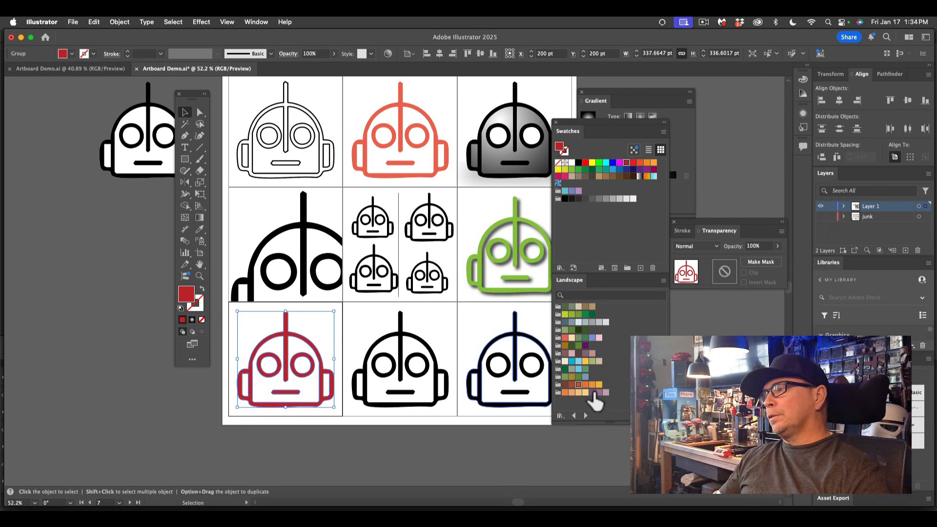
click(592, 392)
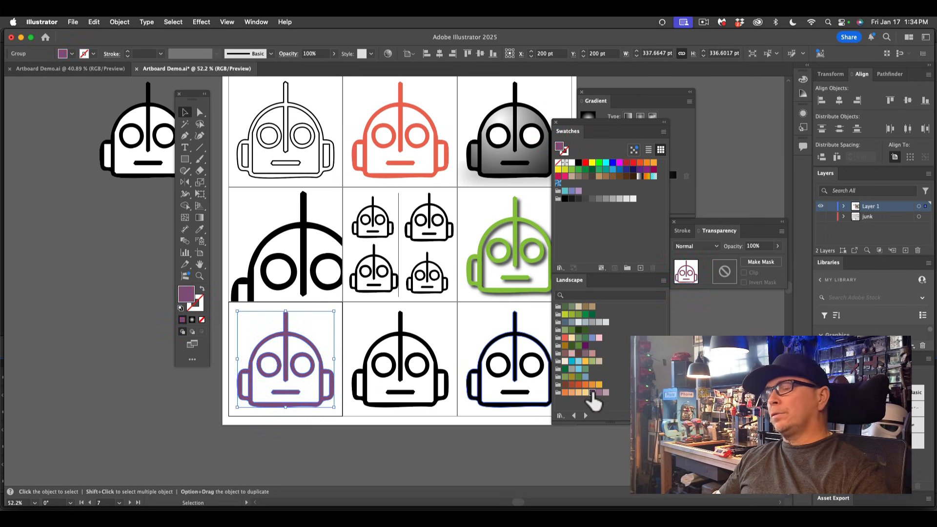
Lower the purple robot's opacity to 52% and deselect it
click(295, 342)
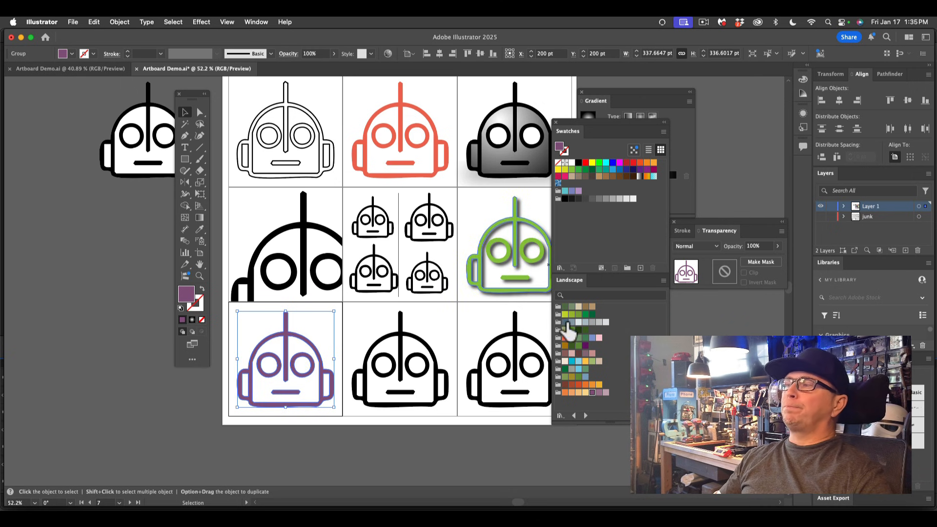
click(334, 53)
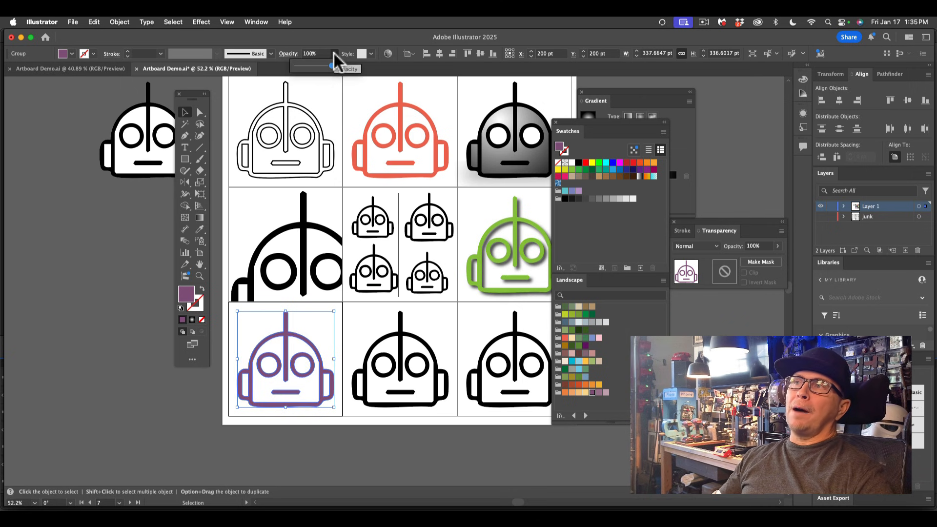
drag(332, 64, 312, 62)
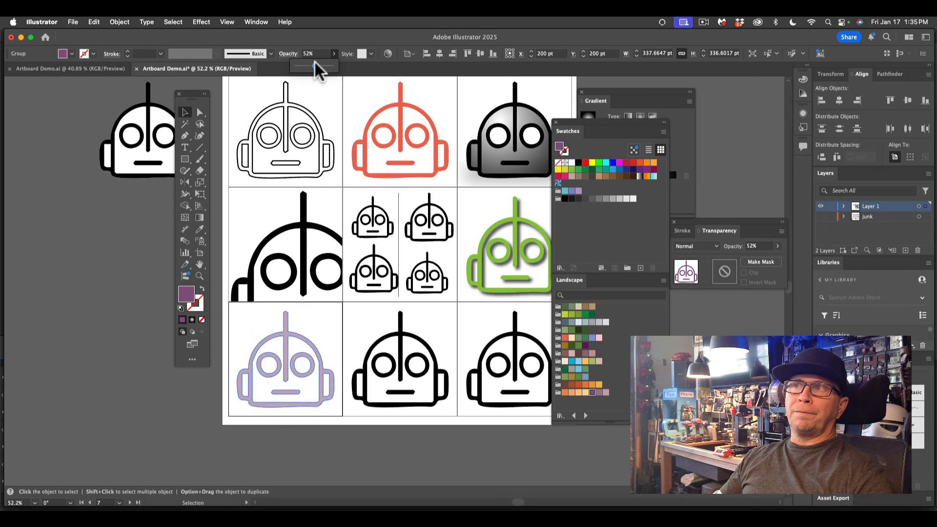
click(319, 303)
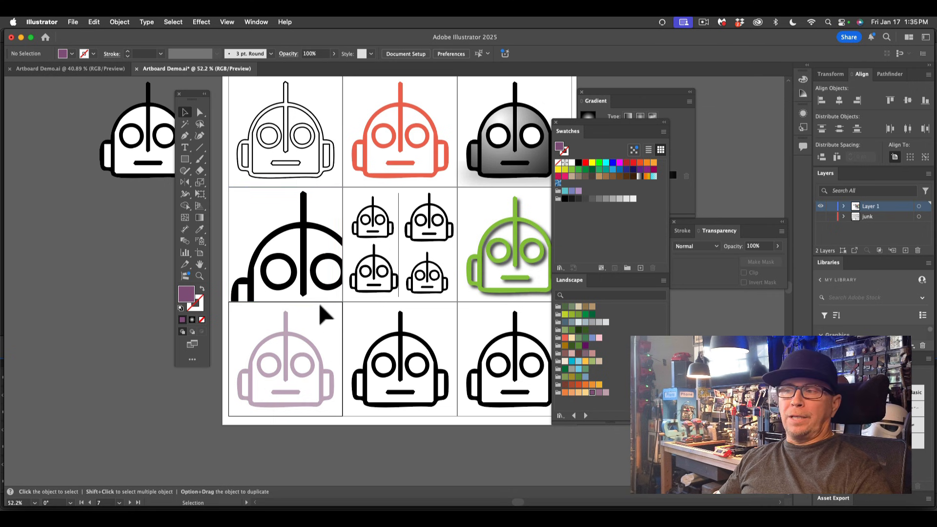
Save the document with the current robot variations
scroll(379, 293, right, 3)
scroll(379, 293, up, 1)
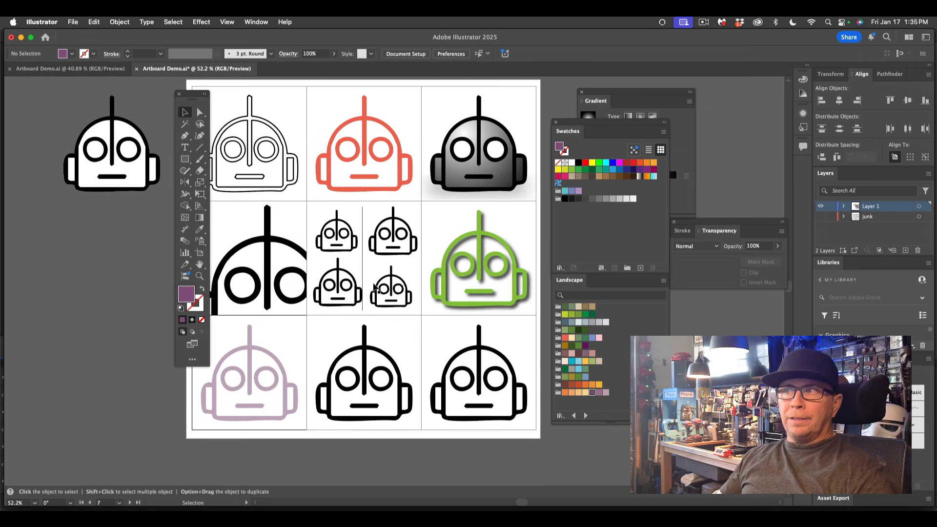
scroll(374, 288, left, 2)
scroll(374, 288, down, 1)
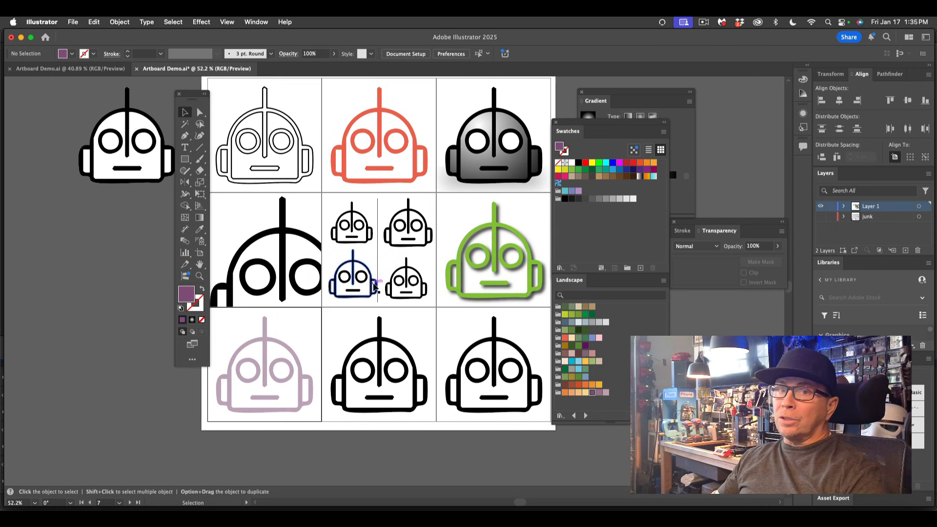
key(super+s)
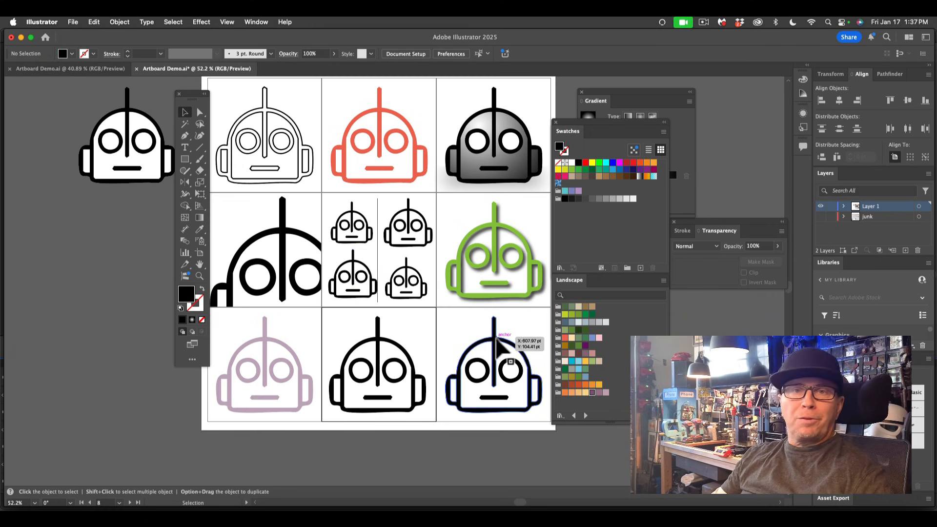
Try a red fill on the face shape of the robot in the bottom row's centre cell, and undo the fill
click(399, 346)
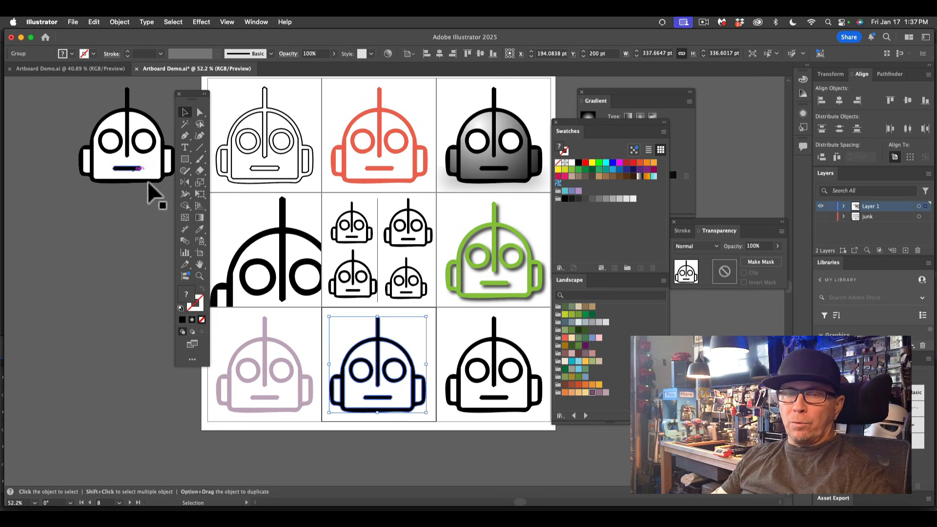
key(a)
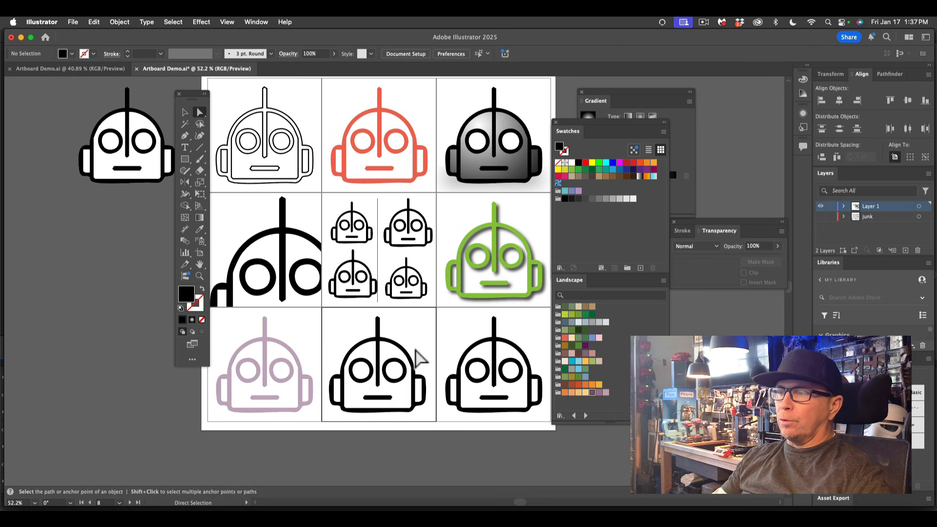
click(388, 364)
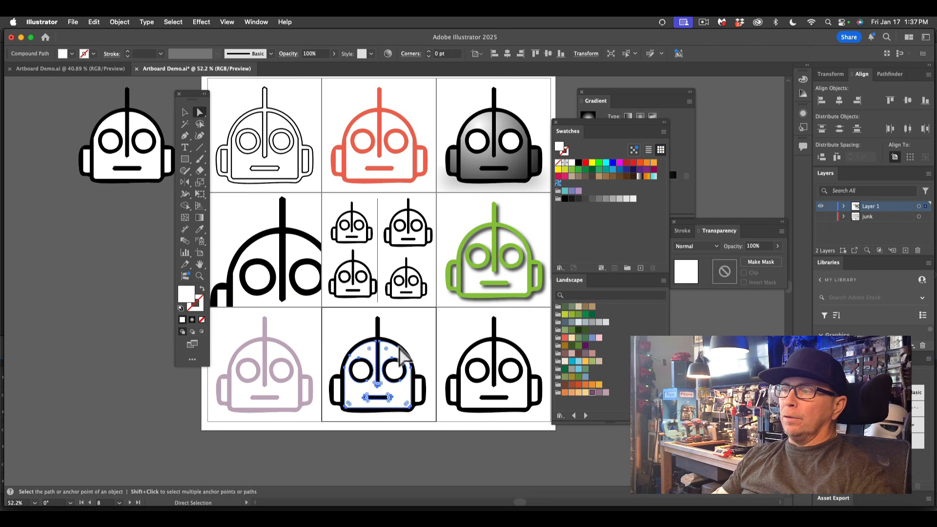
click(586, 162)
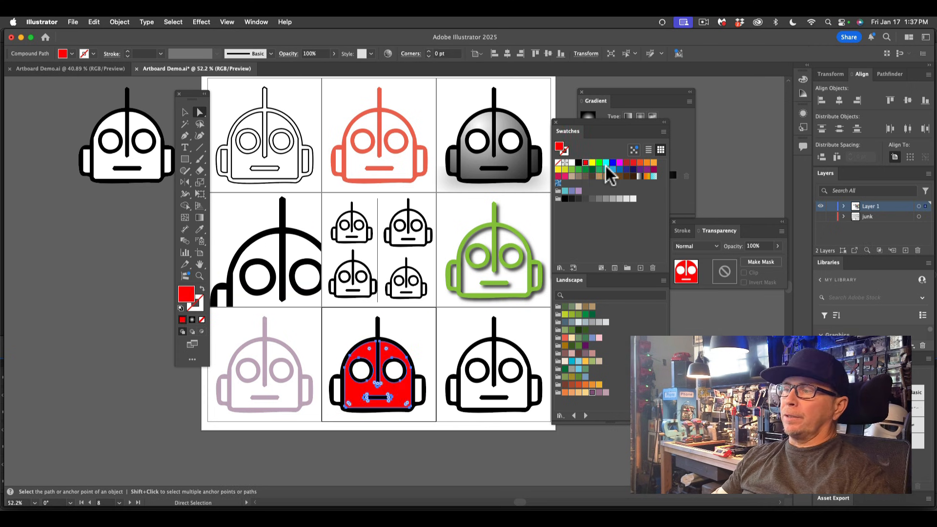
click(411, 341)
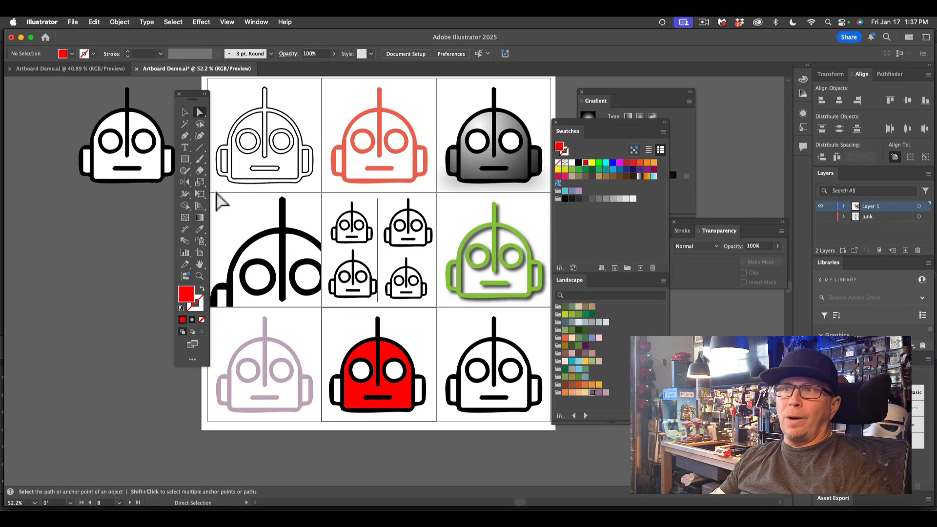
click(185, 113)
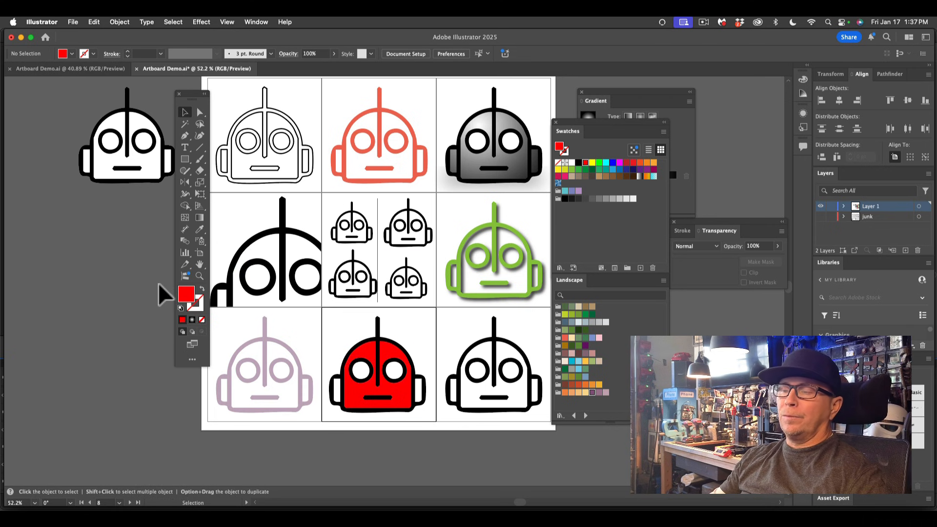
key(super+z)
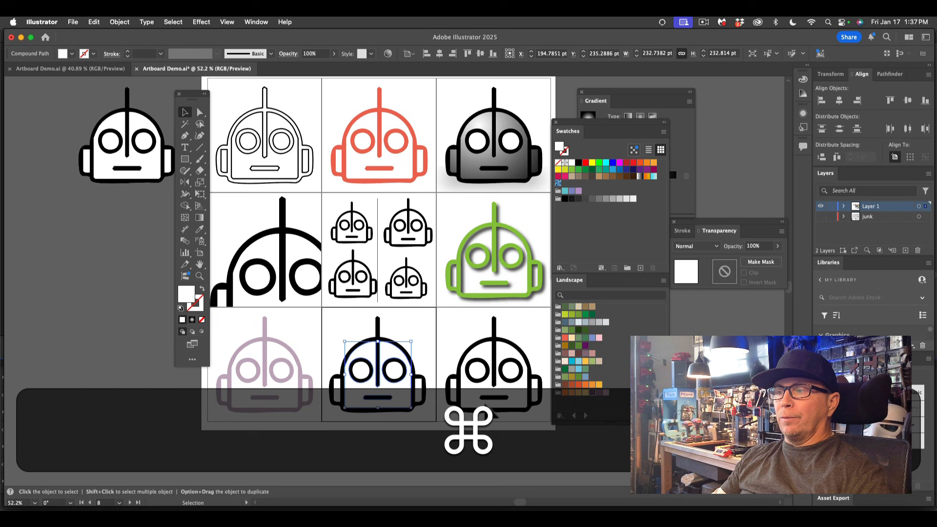
click(406, 332)
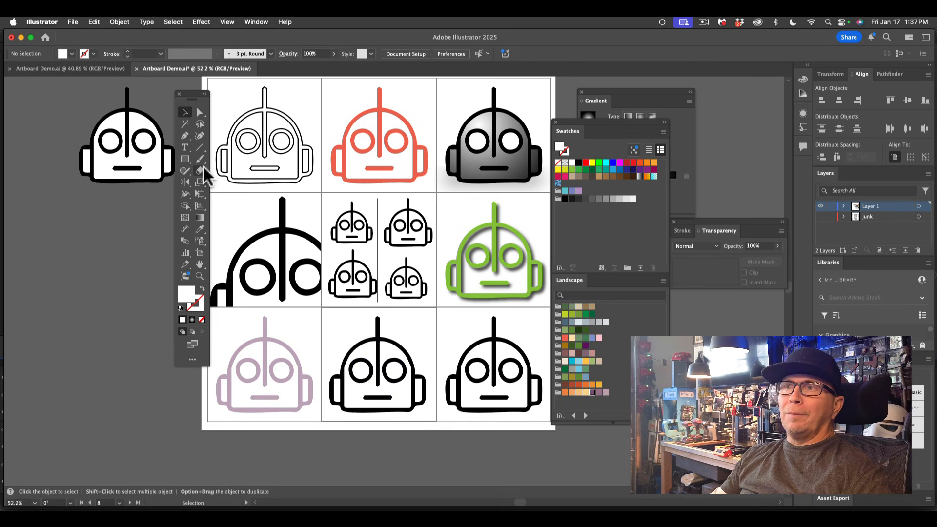
Draw a small circle about 29.7 pt in diameter on the empty canvas below the grid's middle column
click(186, 159)
drag(187, 159, 213, 181)
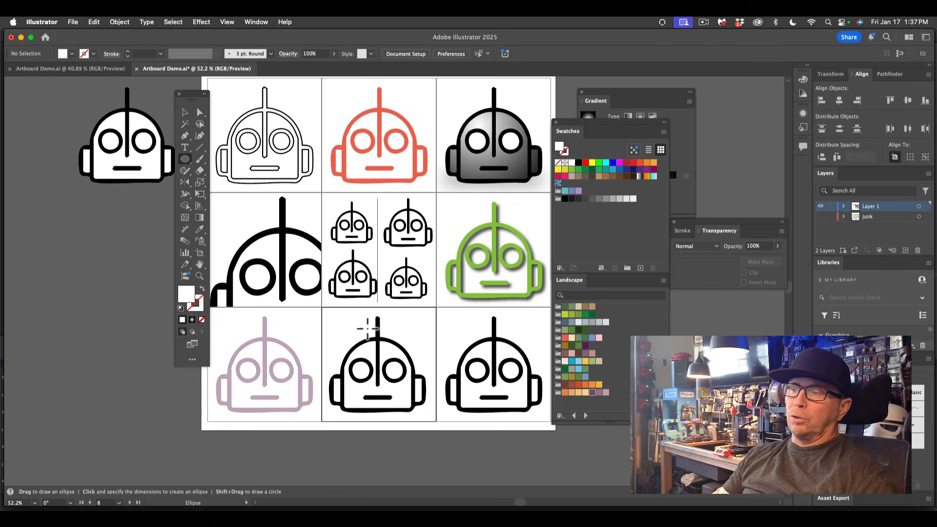
scroll(335, 345, down, 5)
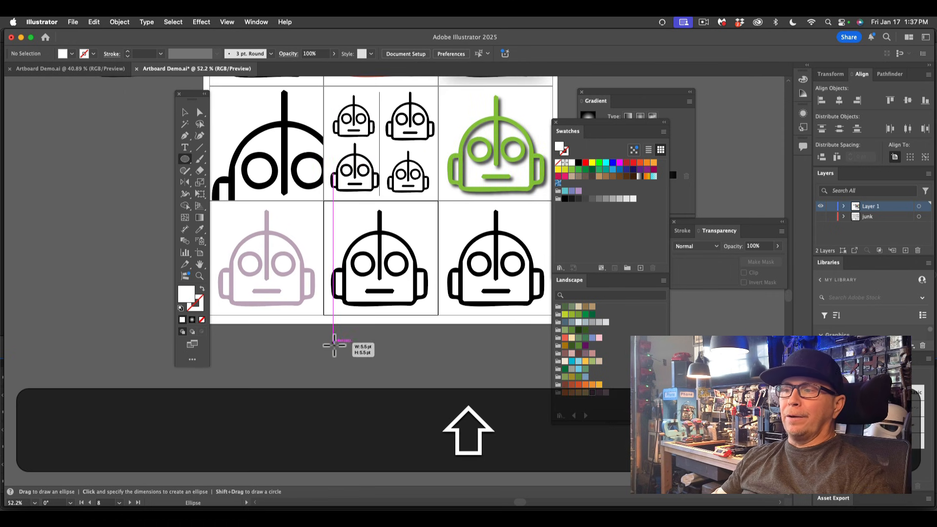
drag(334, 341, 344, 351)
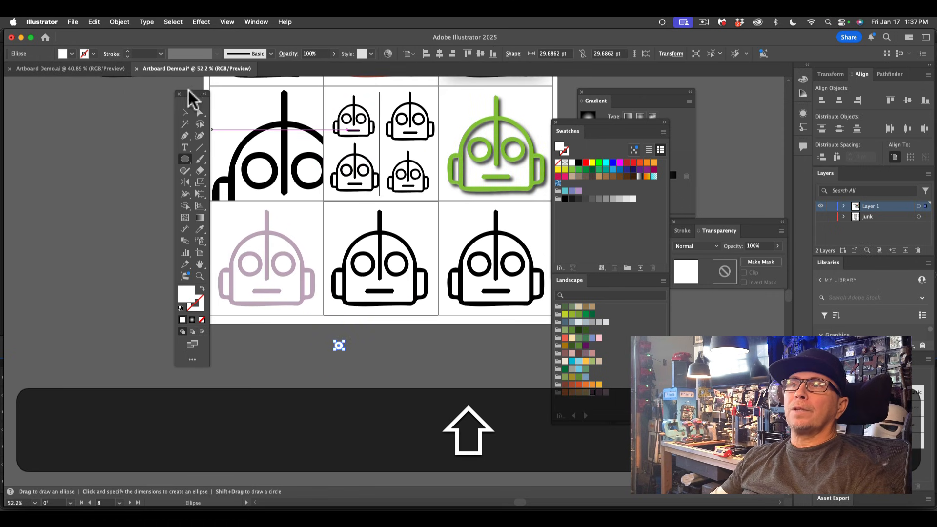
Change the small circle's fill to black and move it slightly closer to the artboard's lower edge
click(185, 112)
double_click(190, 297)
drag(379, 278, 309, 362)
click(566, 214)
click(363, 337)
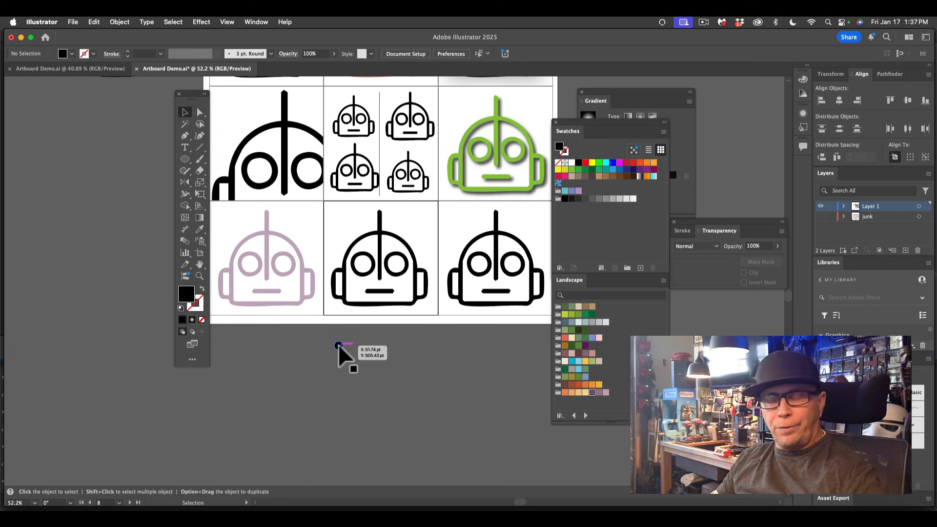
drag(339, 344, 337, 336)
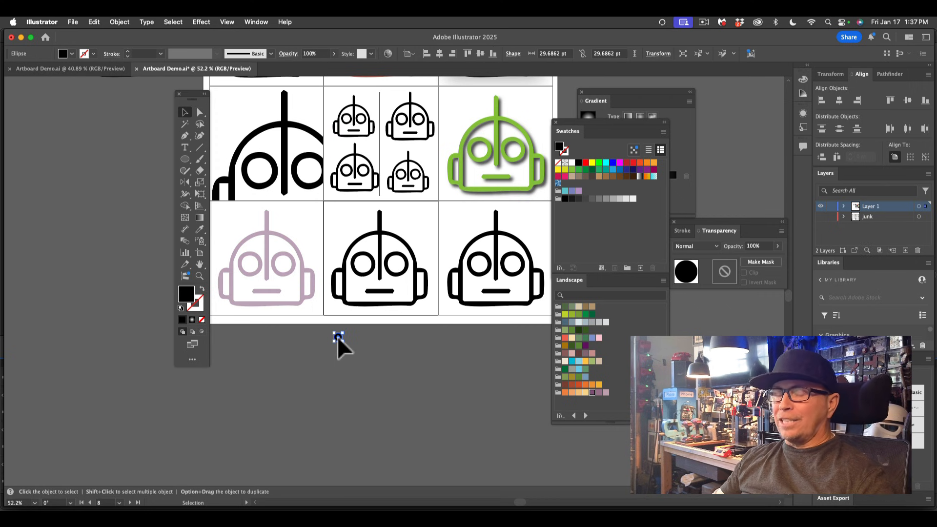
Try duplicating the black circle sideways into a tightly spaced row, and undo all the copies
mouse_move(338, 336)
mouse_down()
mouse_move(356, 336)
mouse_move(347, 336)
mouse_up()
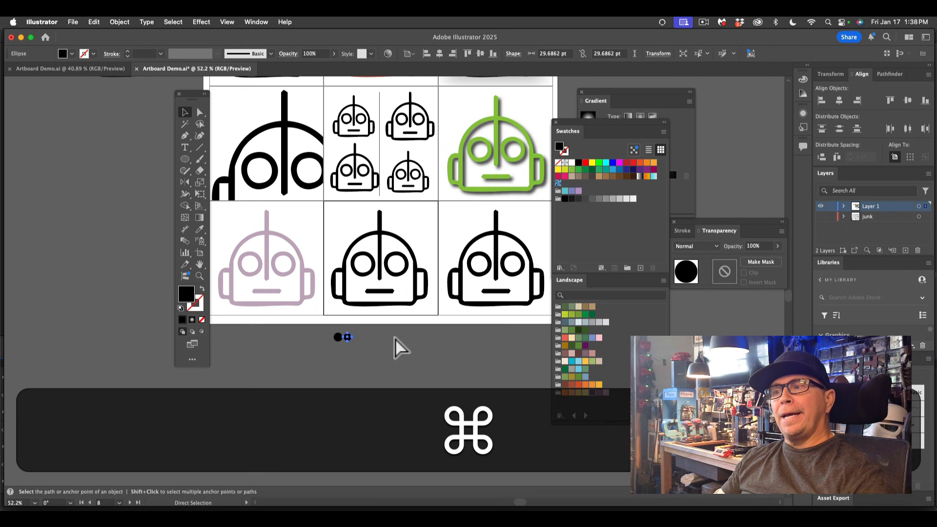
key(super+d)
key(super+d)
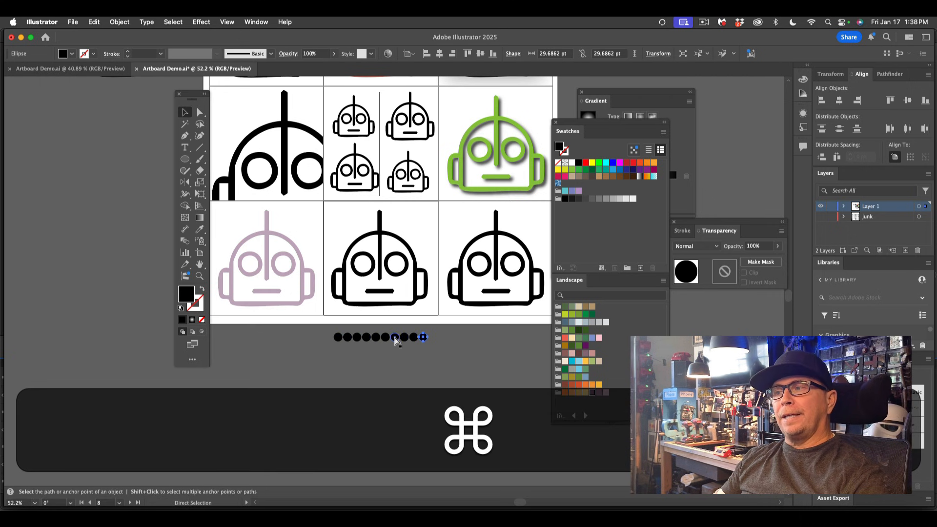
key(super+d)
click(447, 334)
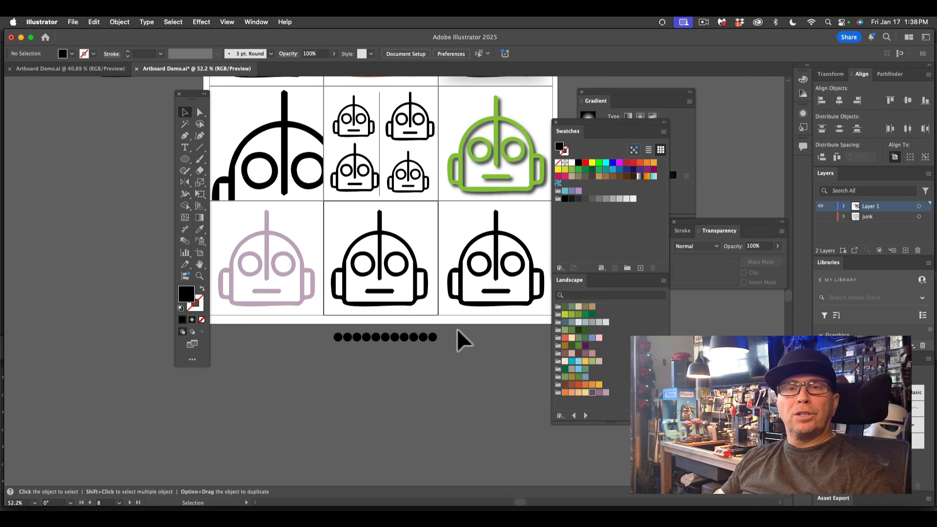
key(super+z)
key(super+z)
key(super+z)
key(super+z)
key(super+z)
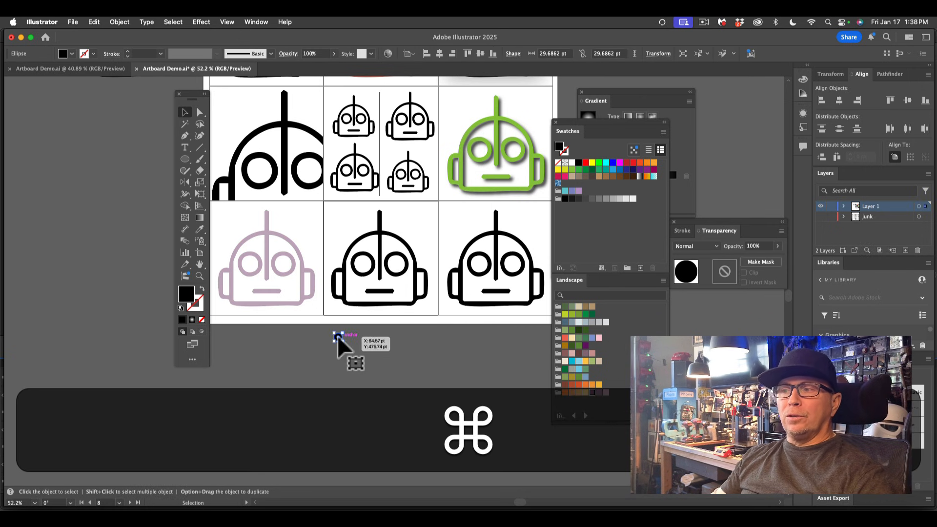
Duplicate the black circle horizontally, leaving a clear gap between the original and its copy
scroll(336, 337, up, 6)
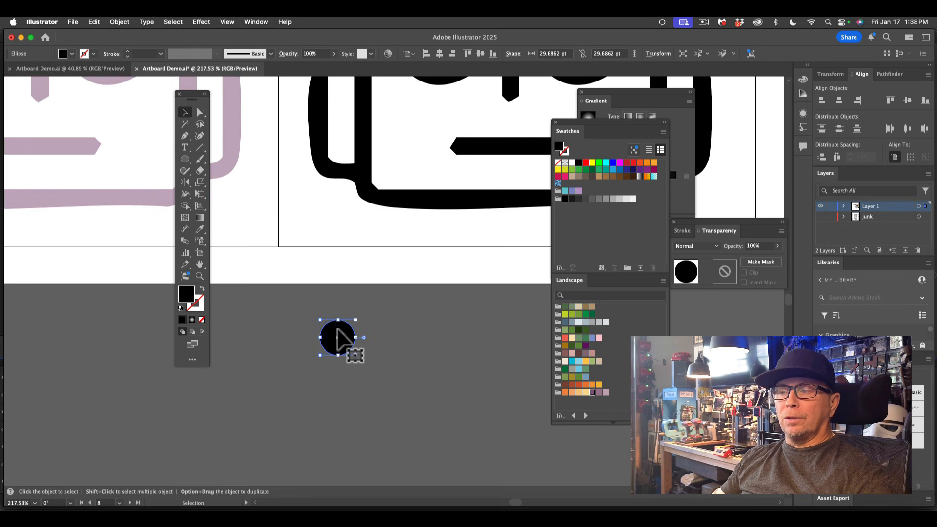
drag(339, 337, 390, 338)
scroll(389, 337, down, 5)
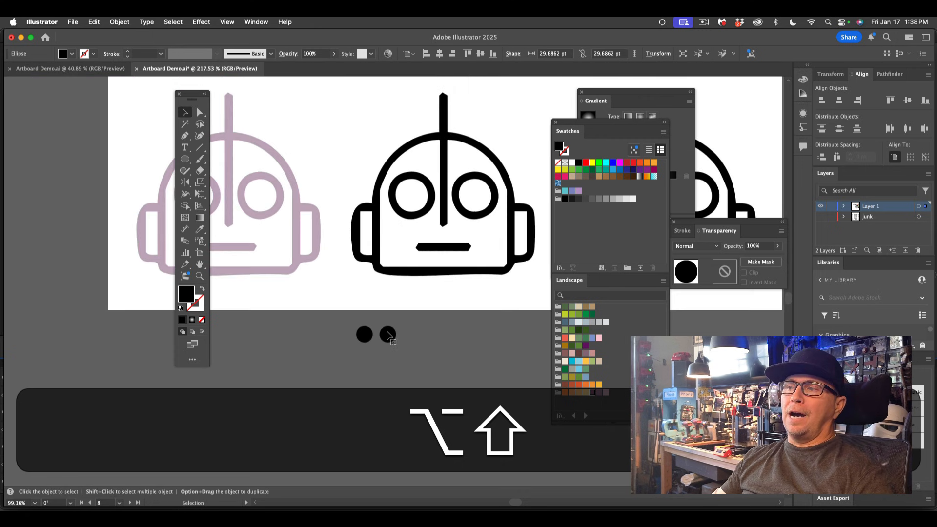
scroll(383, 332, right, 4)
scroll(379, 330, left, 4)
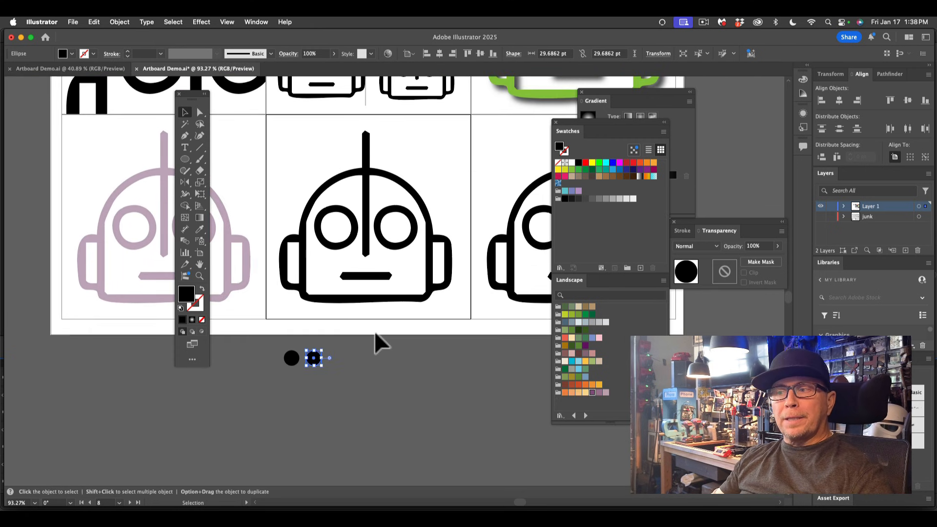
scroll(375, 332, down, 1)
scroll(366, 335, down, 1)
scroll(362, 335, up, 1)
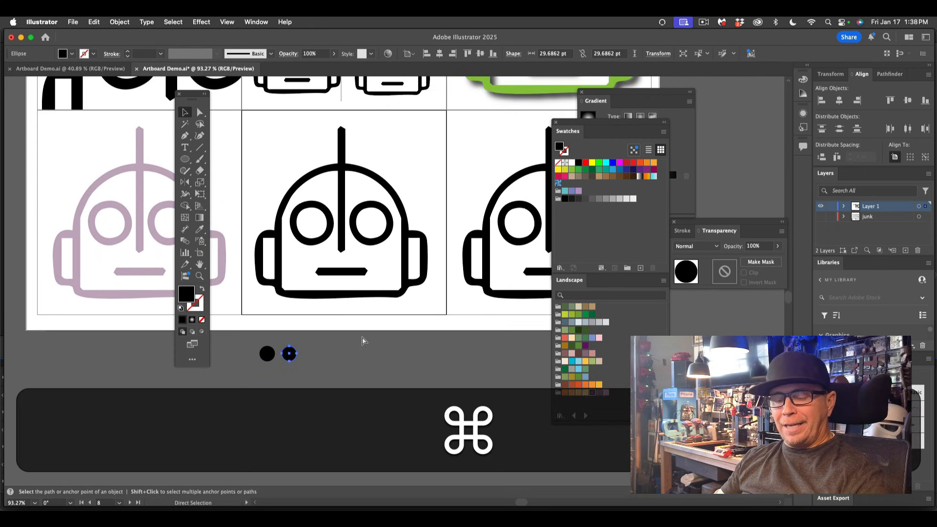
Repeat the horizontal duplication to build an evenly spaced row of 11 circles, and deselect
key(super+d)
key(super+d)
key(super+d)
key(super+d)
key(super+d)
key(super+d)
key(super+d)
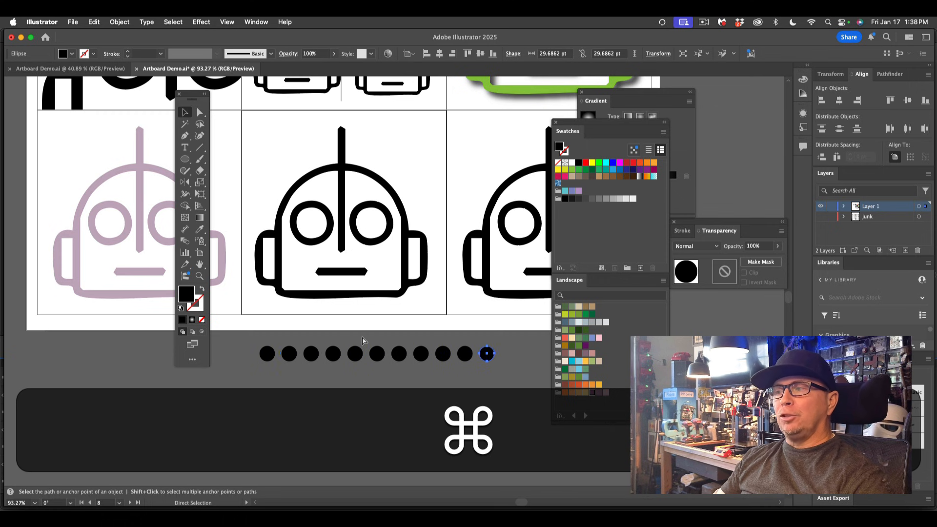
click(532, 350)
Duplicate the whole row of circles straight down and repeat the copy to form an 11-by-11 dot pattern
click(269, 355)
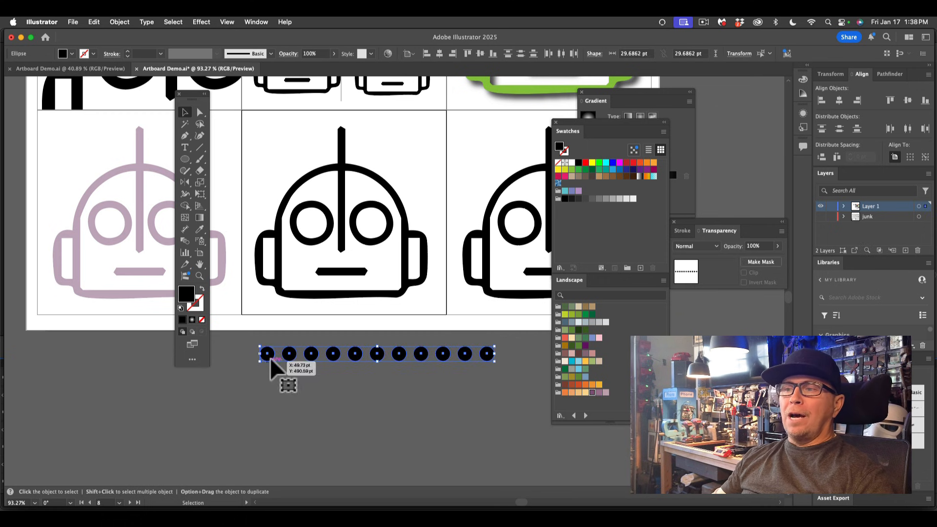
drag(270, 354, 272, 378)
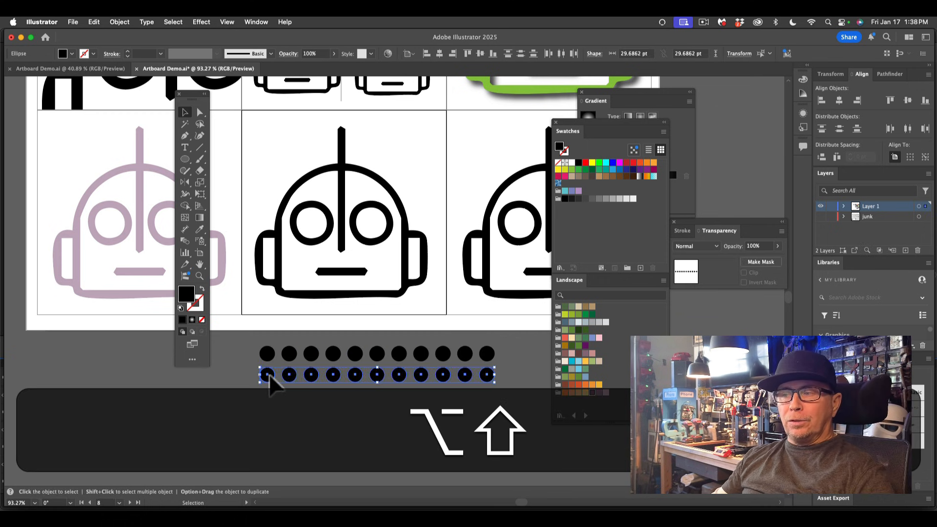
scroll(272, 381, down, 3)
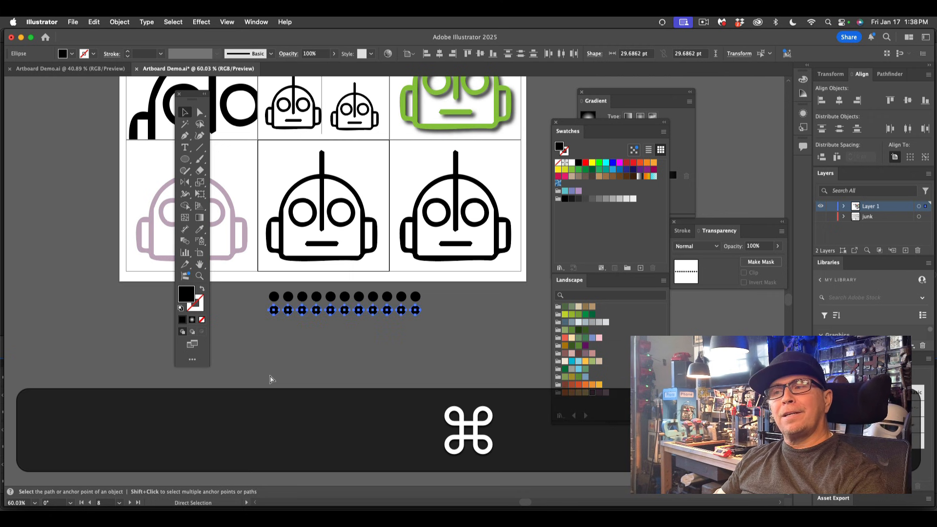
key(super+d)
key(super+d)
key(super+d)
key(super+d)
key(super+d)
key(super+d)
key(super+d)
key(super+d)
key(super+d)
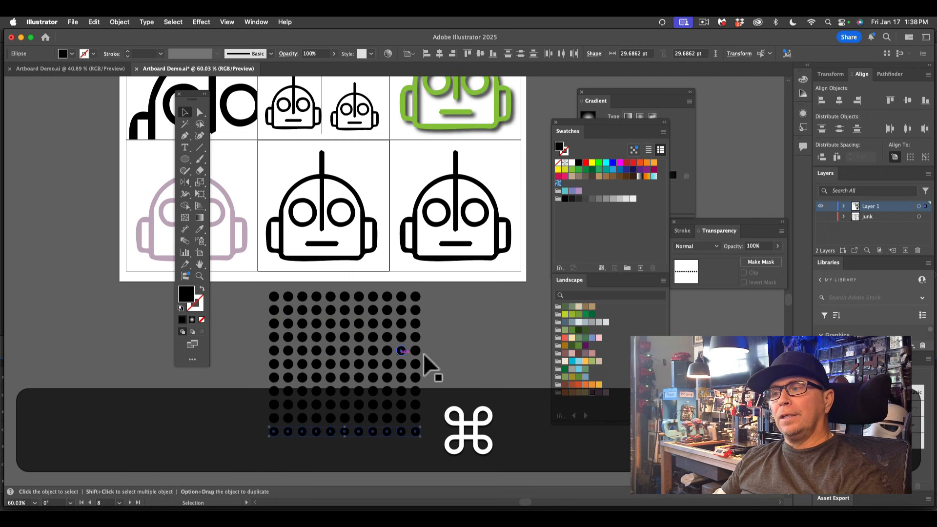
Lower the opacity of all the dots to 29% and group them into one object
click(495, 340)
drag(239, 431, 245, 444)
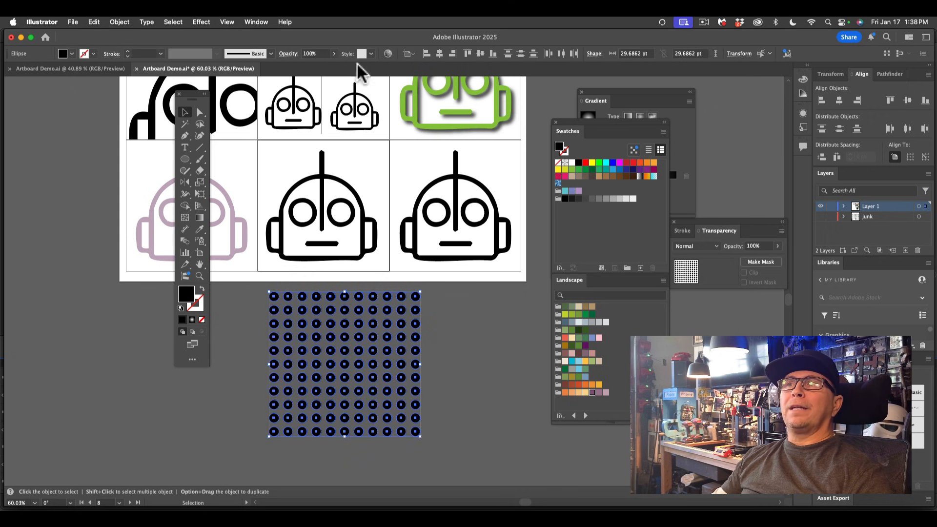
click(333, 54)
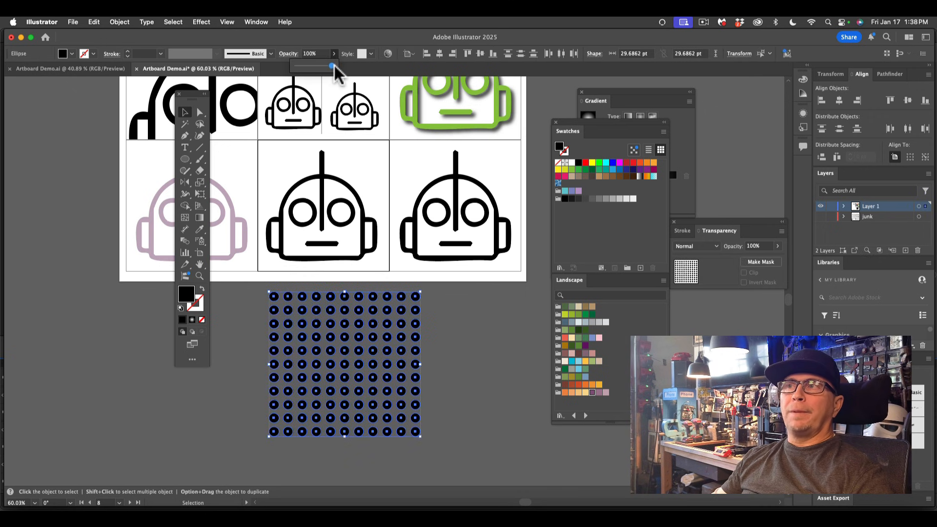
drag(331, 65, 307, 65)
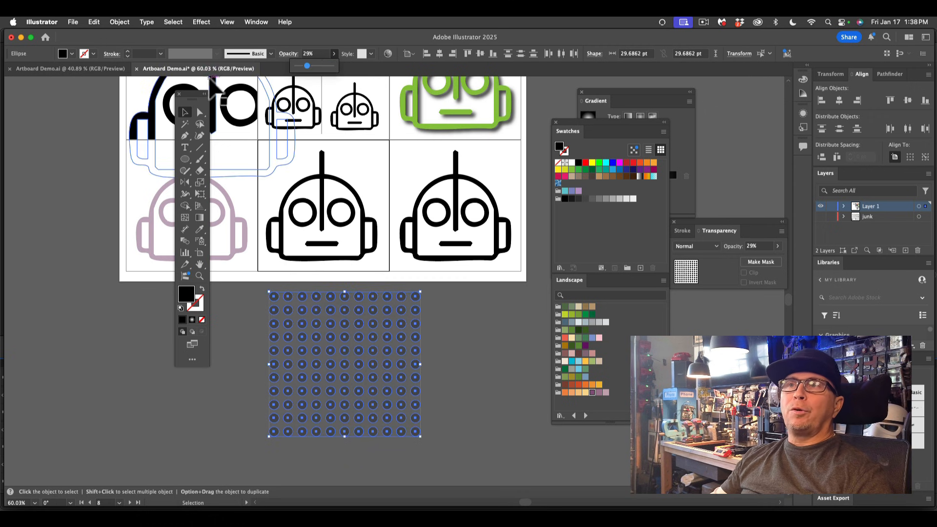
click(123, 22)
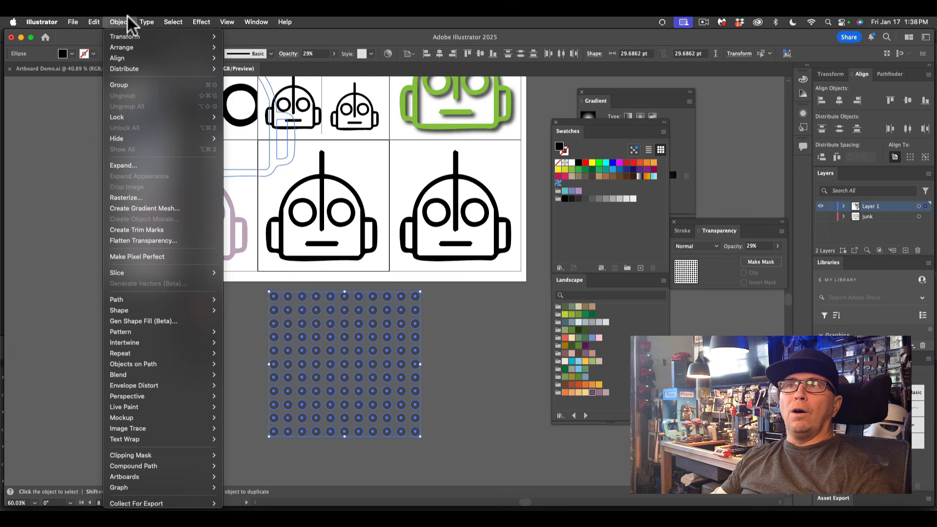
click(124, 83)
click(232, 326)
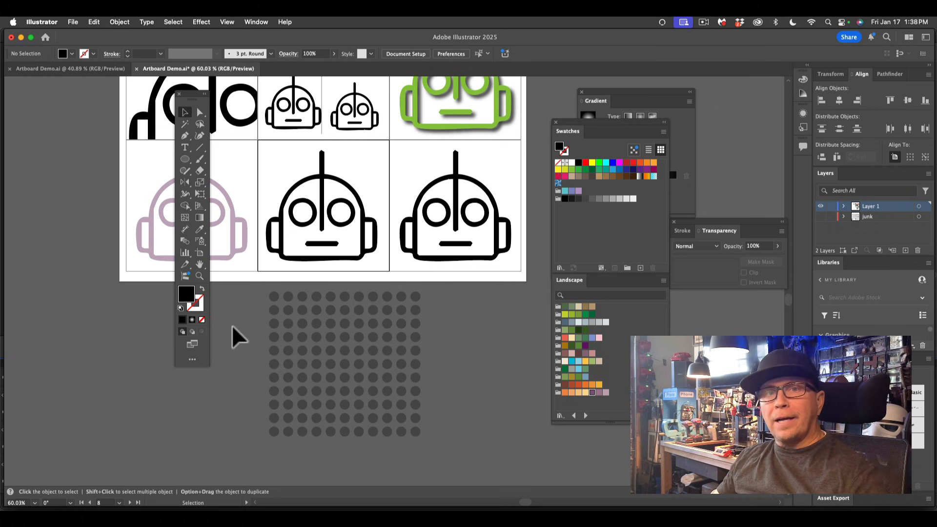
Move the dot pattern over the robot in the bottom row's centre cell and send it to the back
click(390, 305)
drag(389, 297, 366, 164)
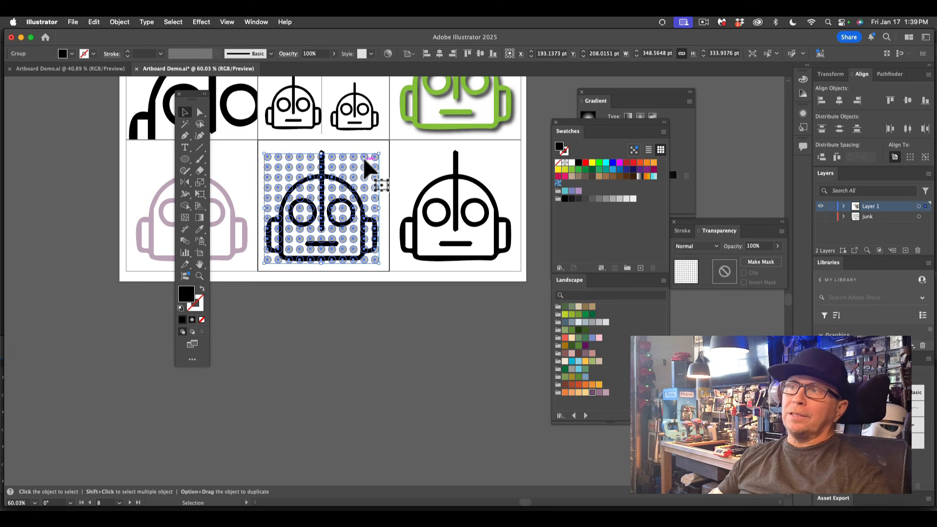
click(124, 22)
mouse_move(131, 47)
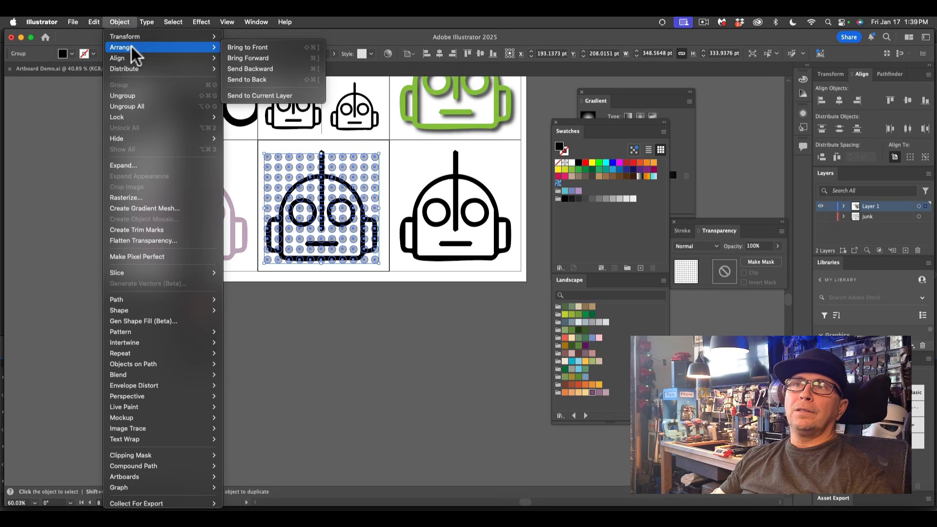
click(253, 78)
click(317, 322)
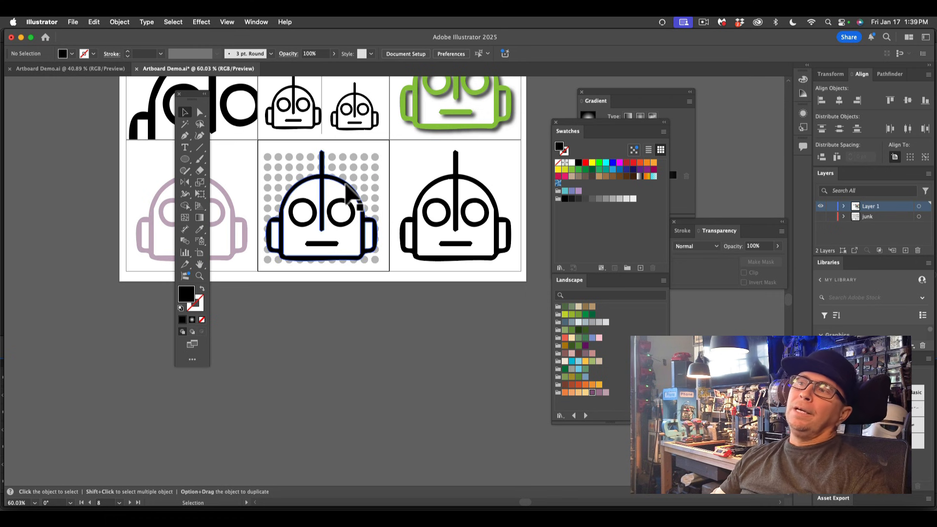
Delete the white shapes filling the face and both ears of the bottom-centre robot, leaving its eyes white
key(a)
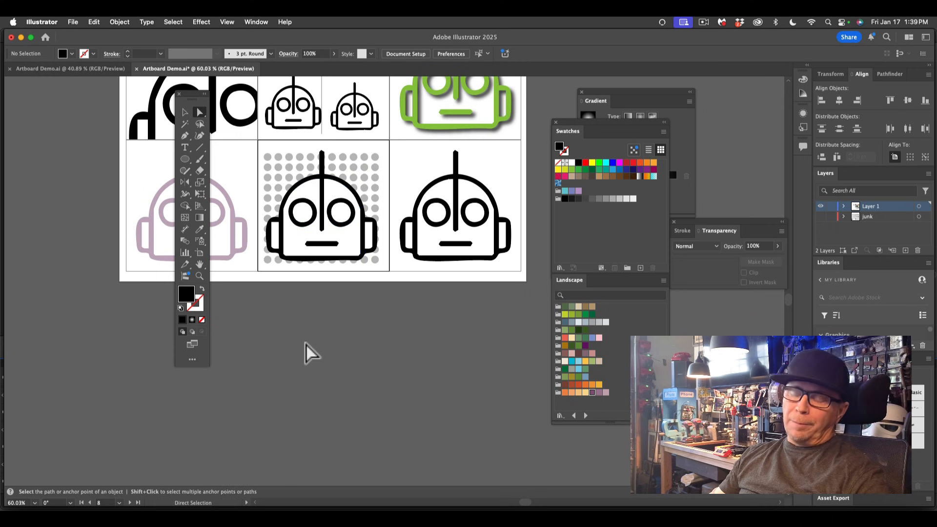
click(337, 198)
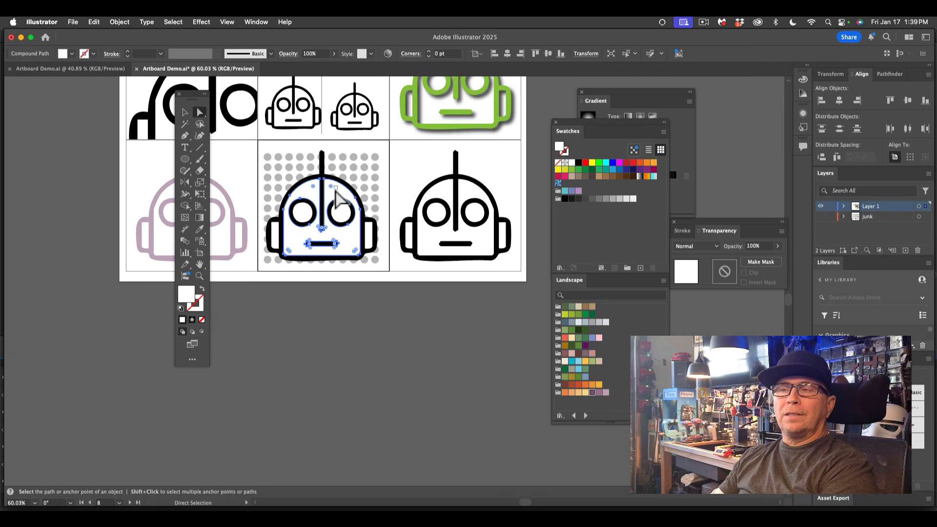
drag(337, 197, 201, 115)
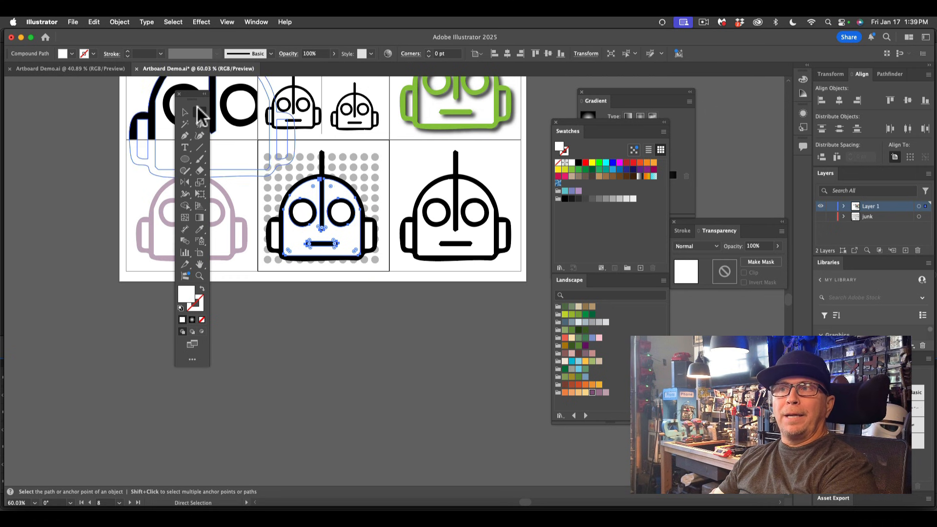
click(342, 199)
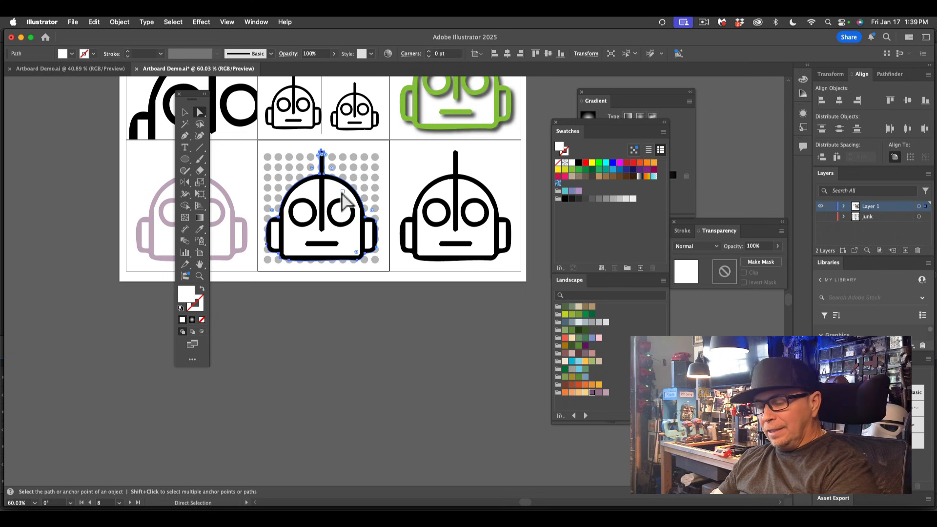
key(Delete)
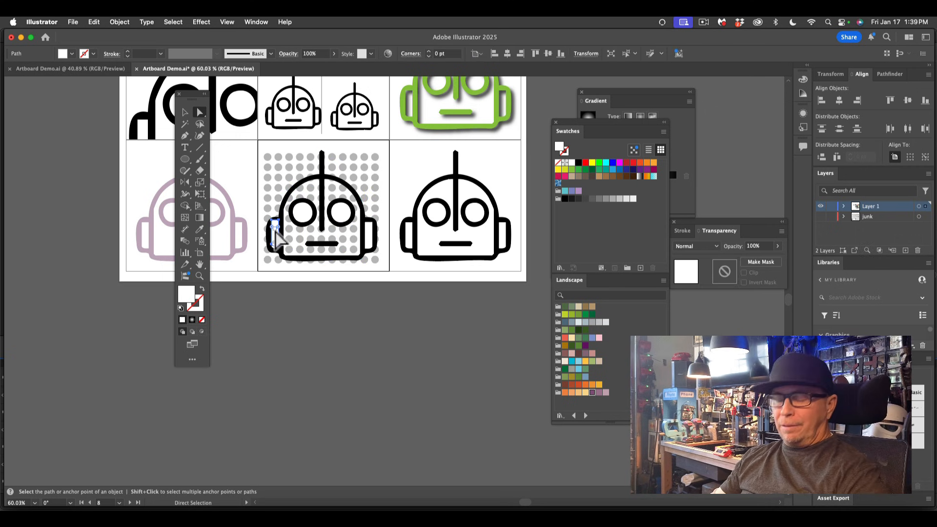
click(367, 237)
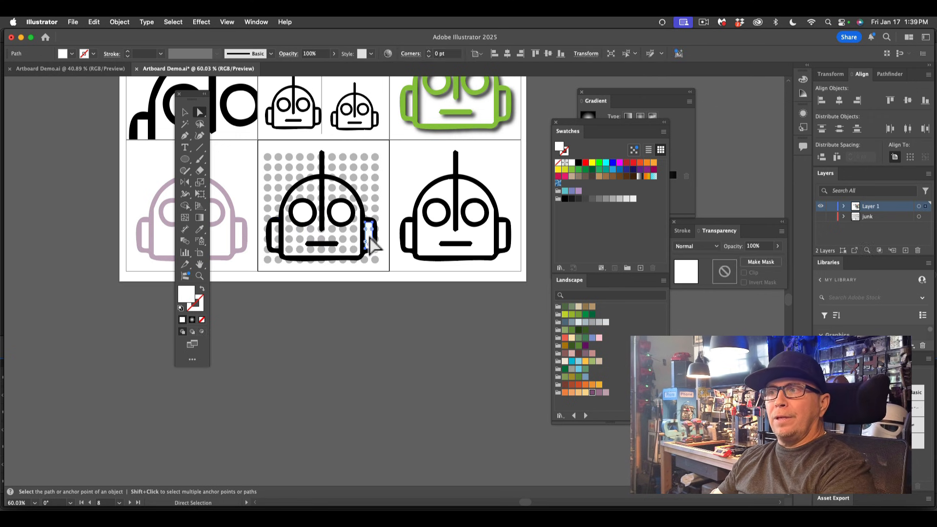
key(Delete)
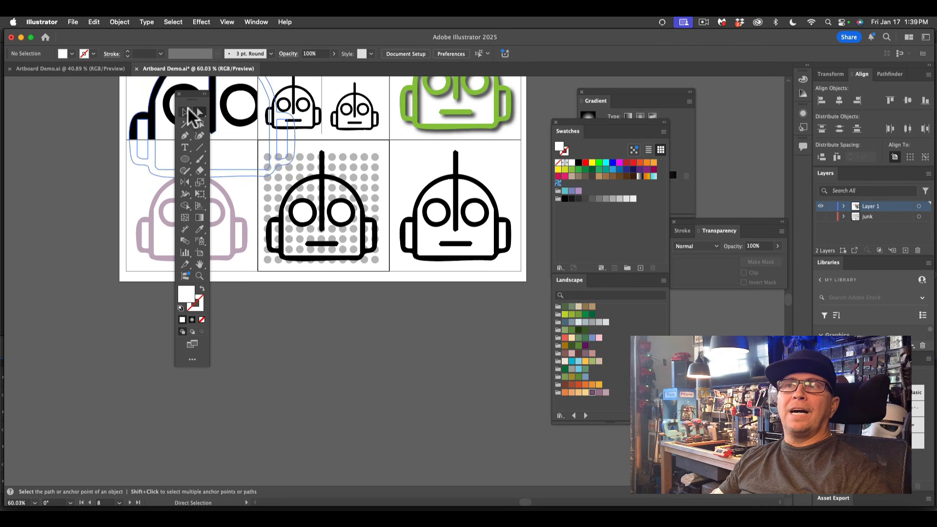
Place a duplicate of the bottom-centre robot on the empty canvas below the artboard and deselect it
click(186, 112)
click(338, 178)
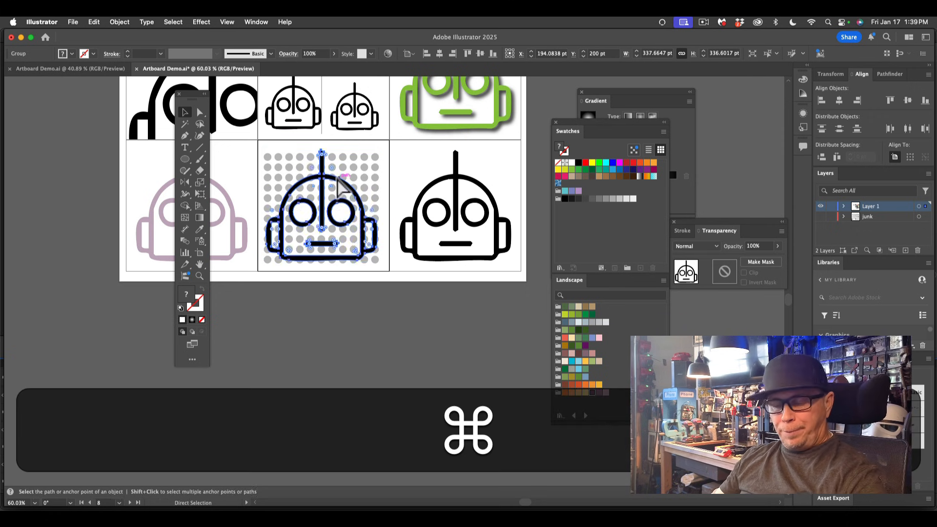
drag(341, 185, 305, 329)
click(409, 340)
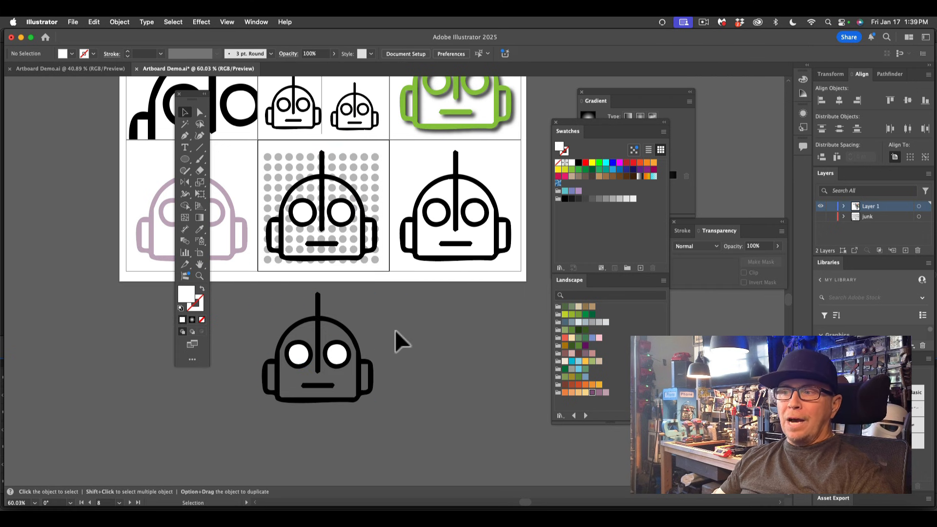
Unite the shapes of the duplicate robot below the artboard with the Pathfinder Unite operation and deselect it
click(346, 336)
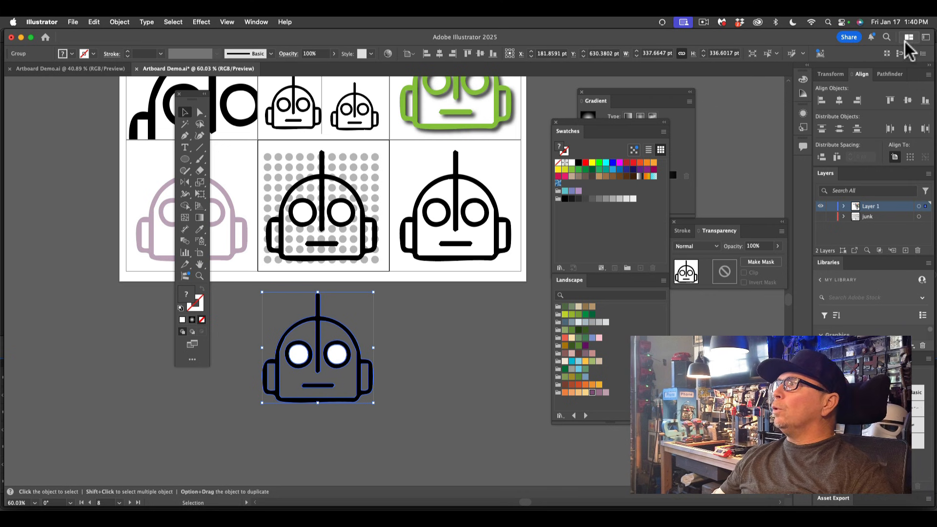
drag(890, 74, 409, 310)
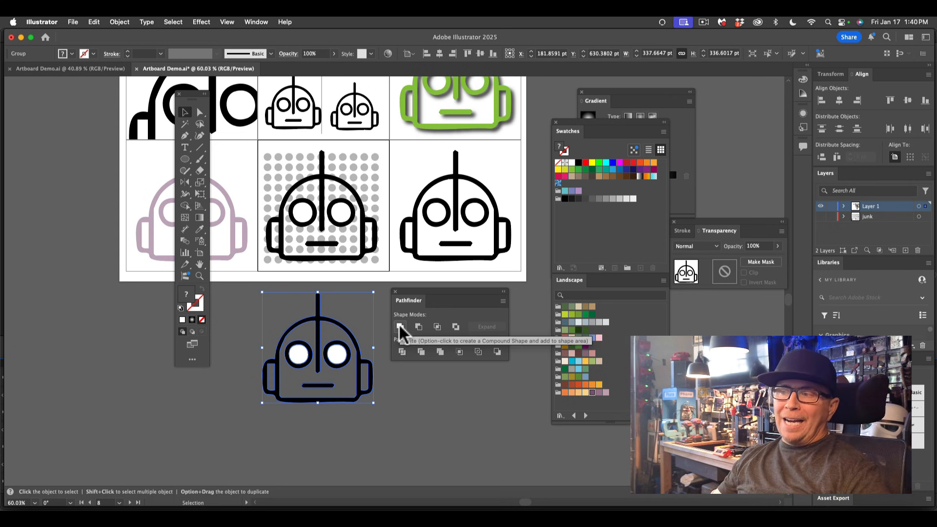
click(399, 326)
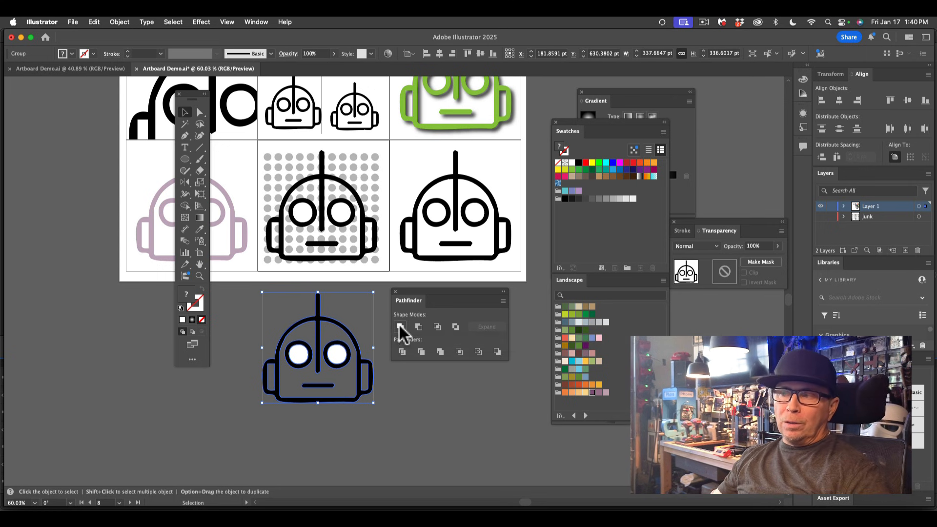
click(352, 310)
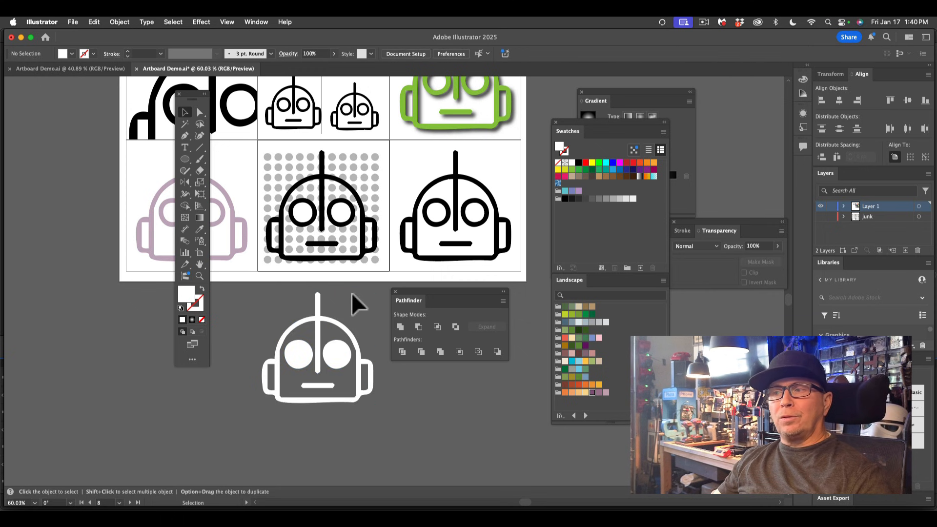
Release the duplicate robot's compound paths and unite all its shapes into one solid white silhouette
click(336, 324)
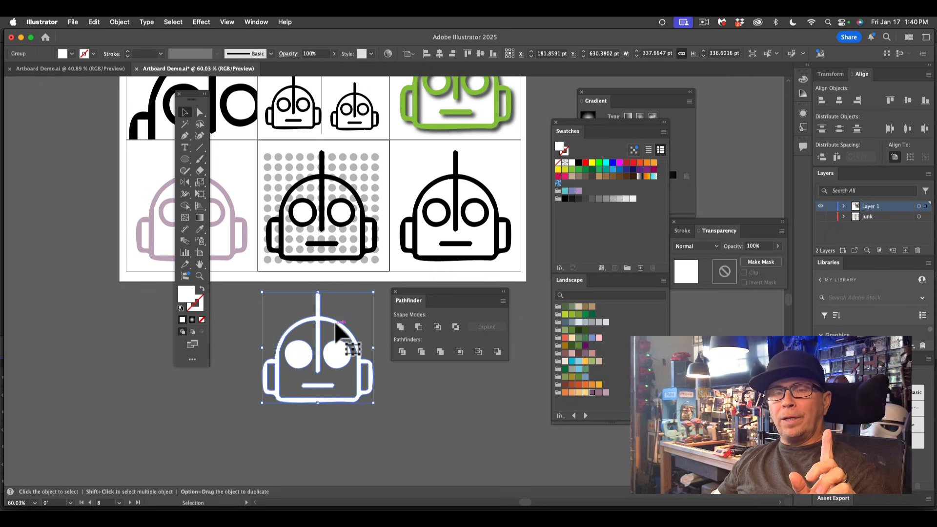
click(120, 22)
mouse_move(152, 470)
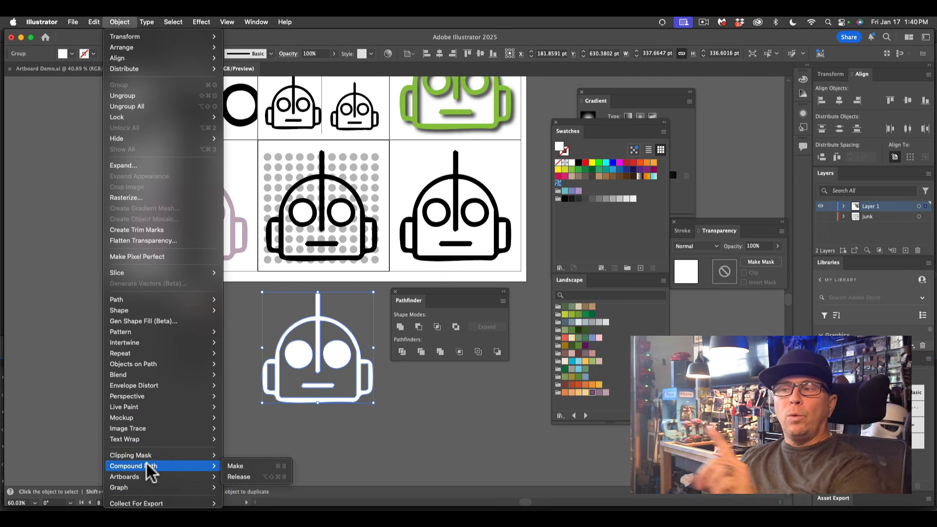
click(240, 478)
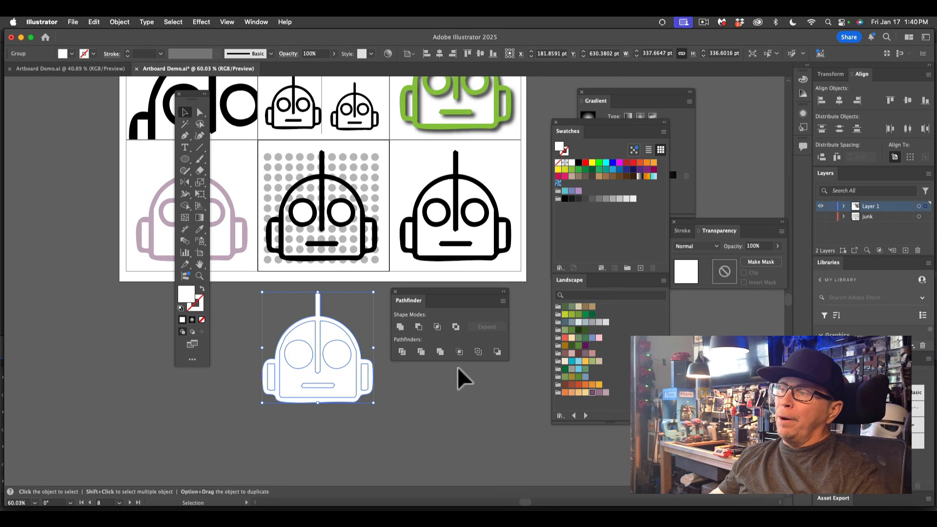
click(402, 327)
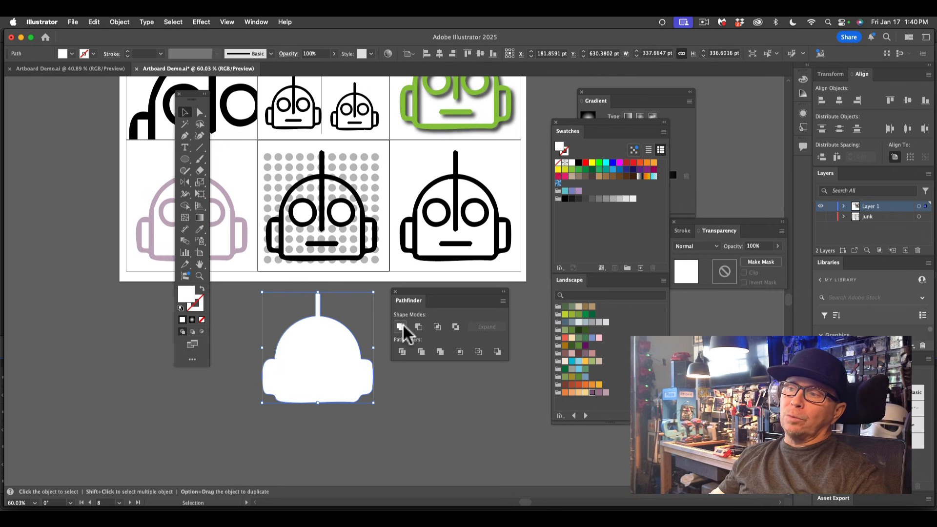
click(358, 317)
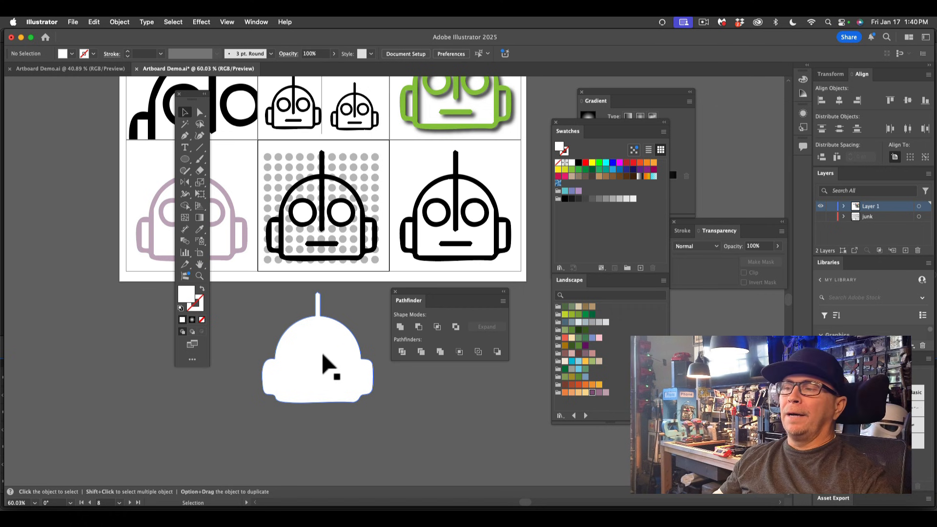
Place the silhouette over the bottom-centre robot and use it as a clipping mask for the dot pattern
drag(326, 366, 331, 226)
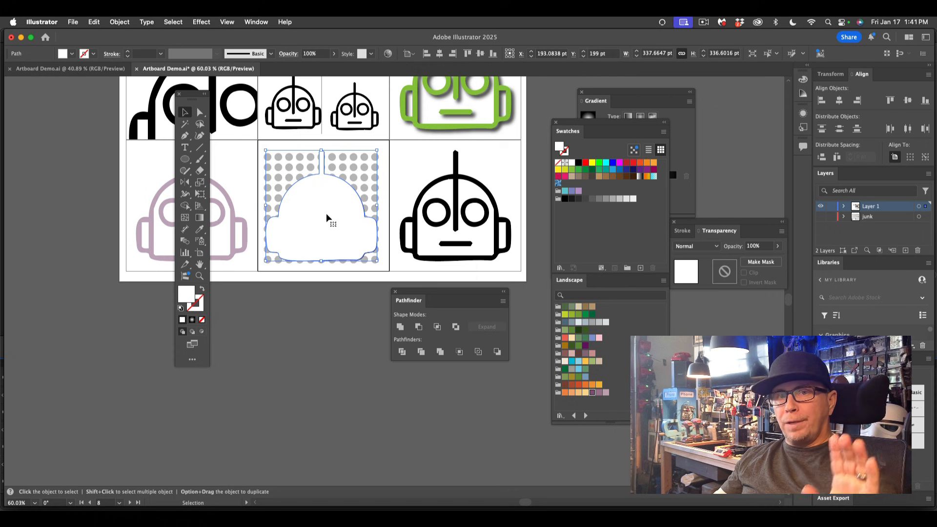
key(shift)
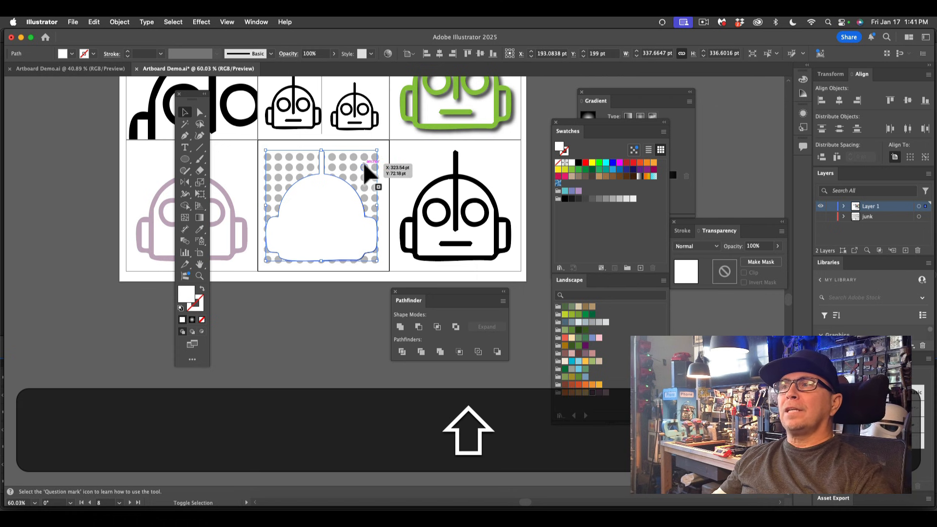
shift+click(371, 168)
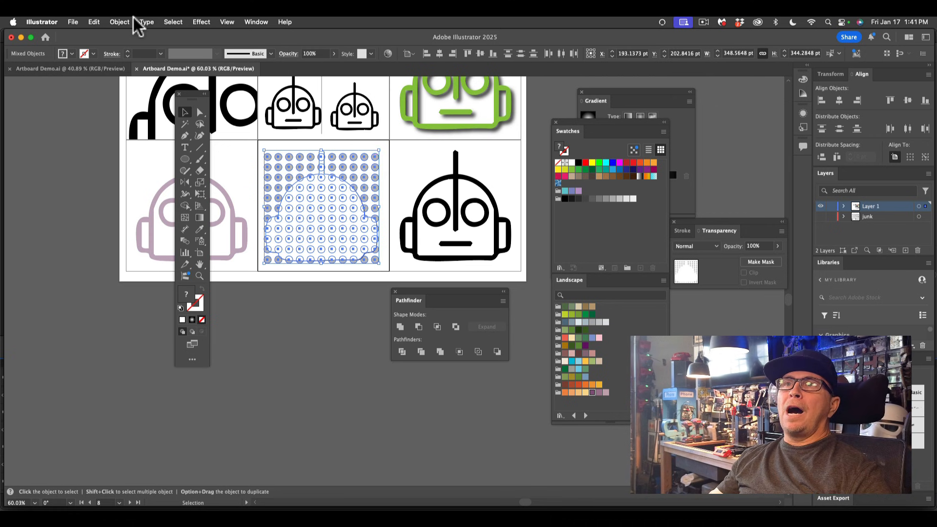
click(120, 22)
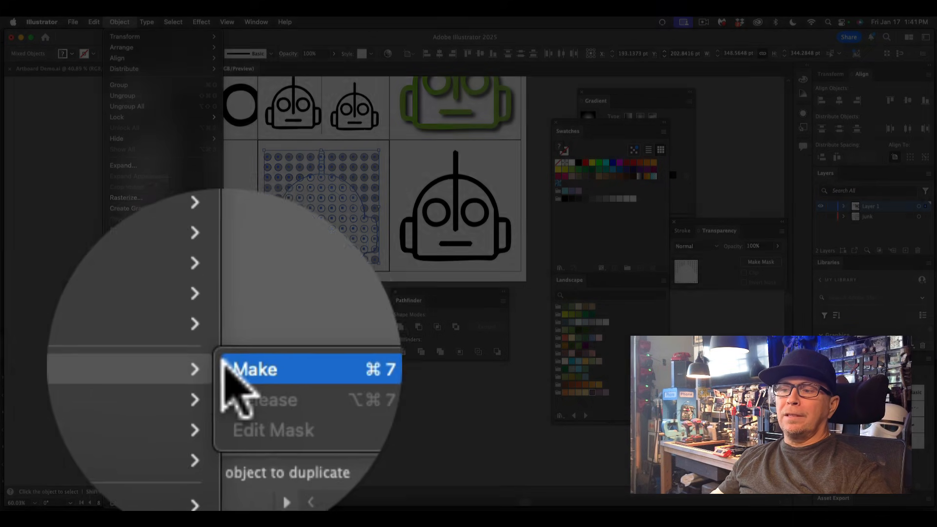
click(228, 376)
click(299, 389)
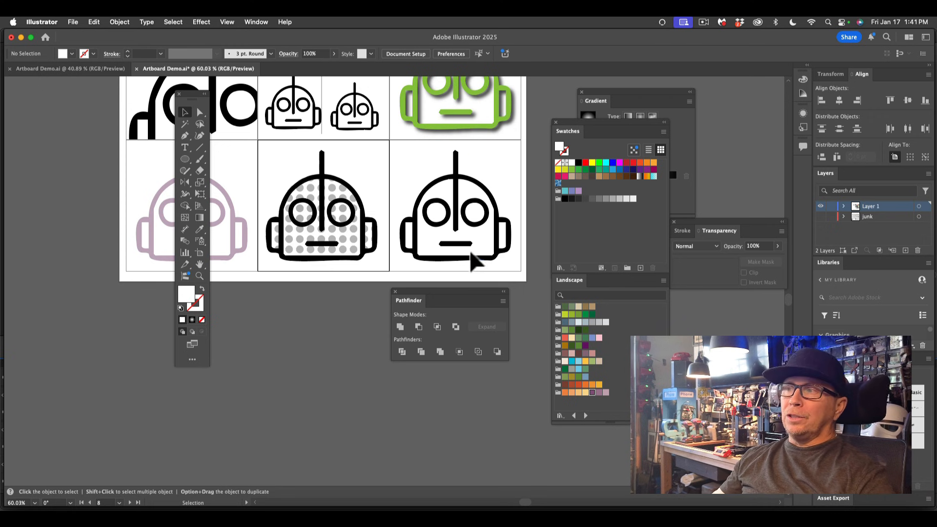
Draw a black circular pupil about 24 pt wide in the bottom-right robot's left eye and duplicate it into the right eye
click(470, 223)
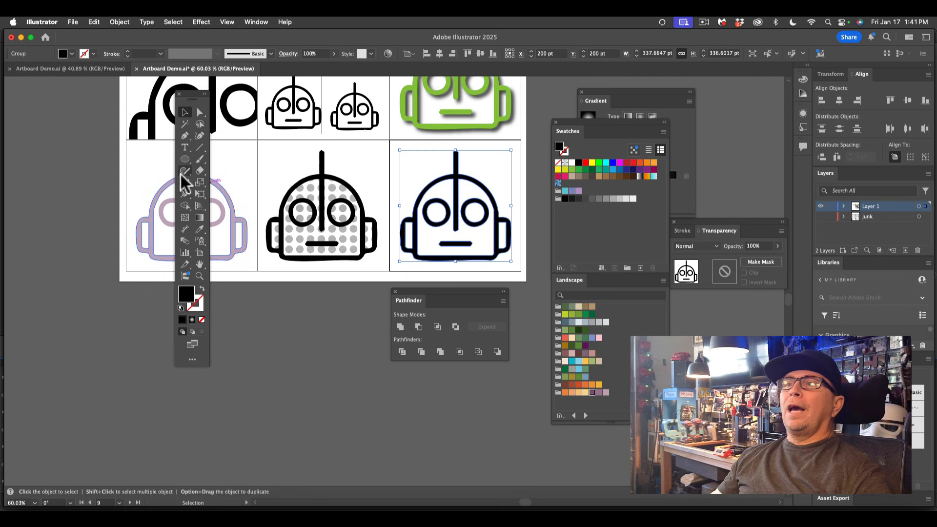
drag(186, 159, 222, 183)
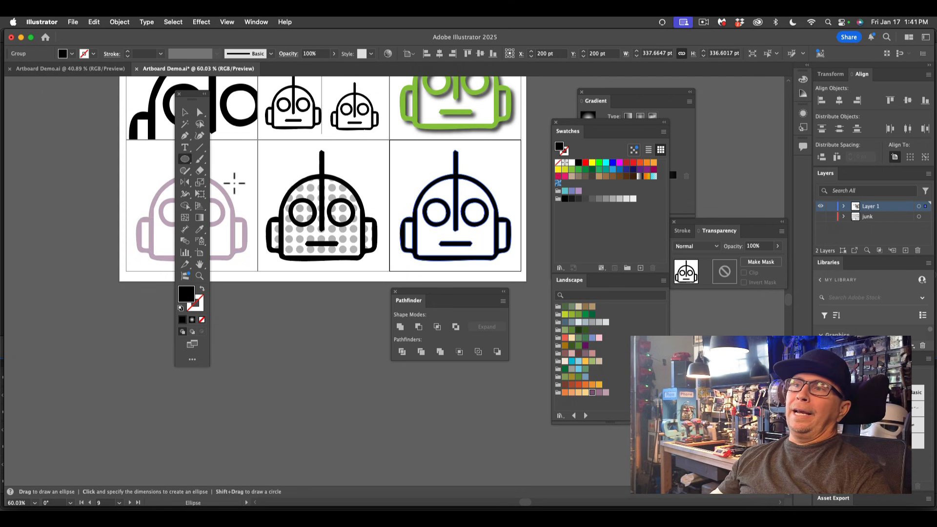
drag(434, 212, 442, 219)
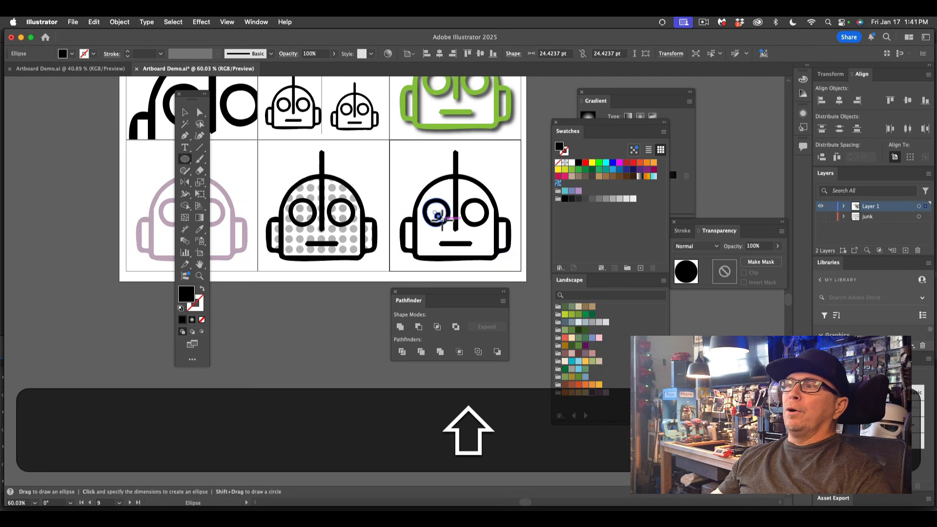
click(186, 117)
click(284, 297)
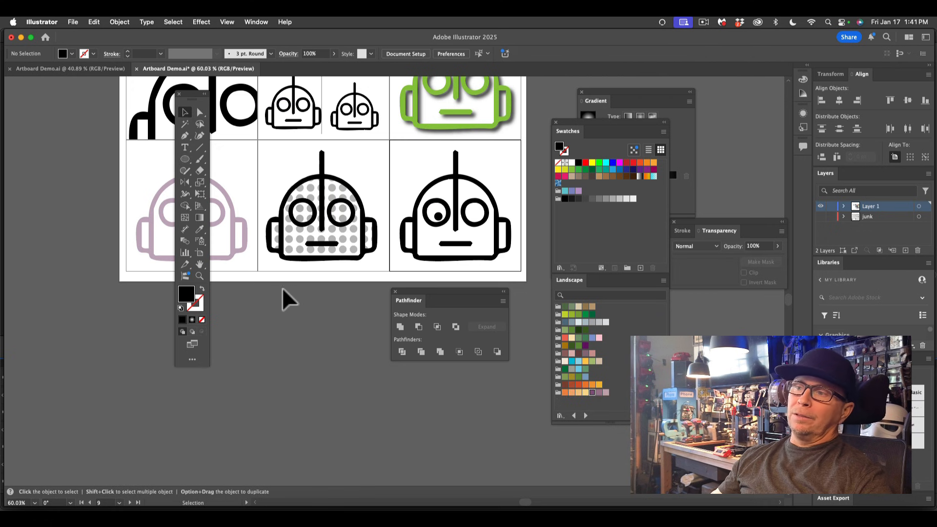
drag(438, 217, 473, 217)
click(376, 321)
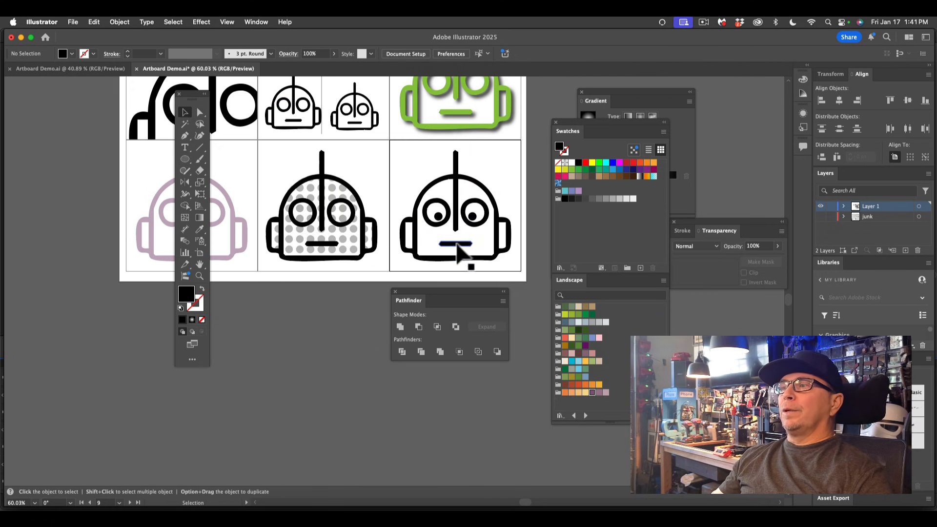
Delete the straight mouth of the bottom-right robot
click(456, 243)
key(a)
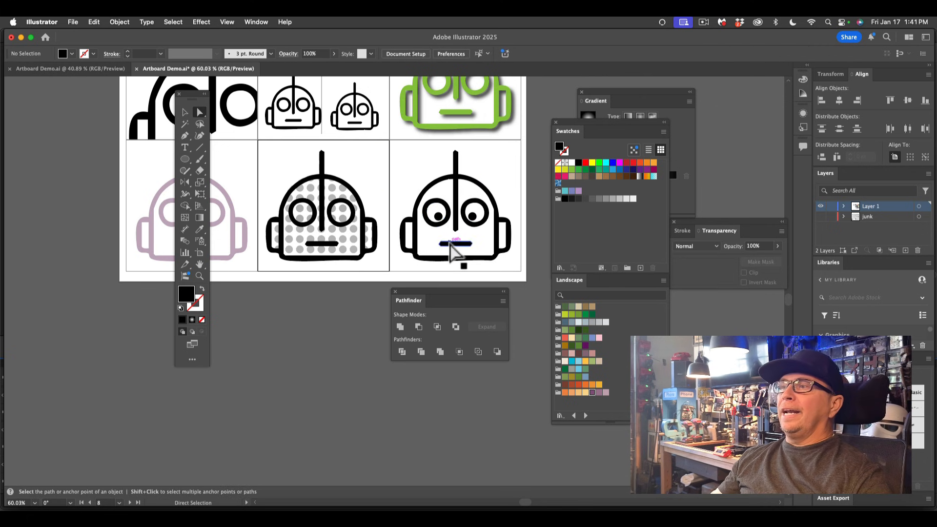
click(451, 245)
key(Delete)
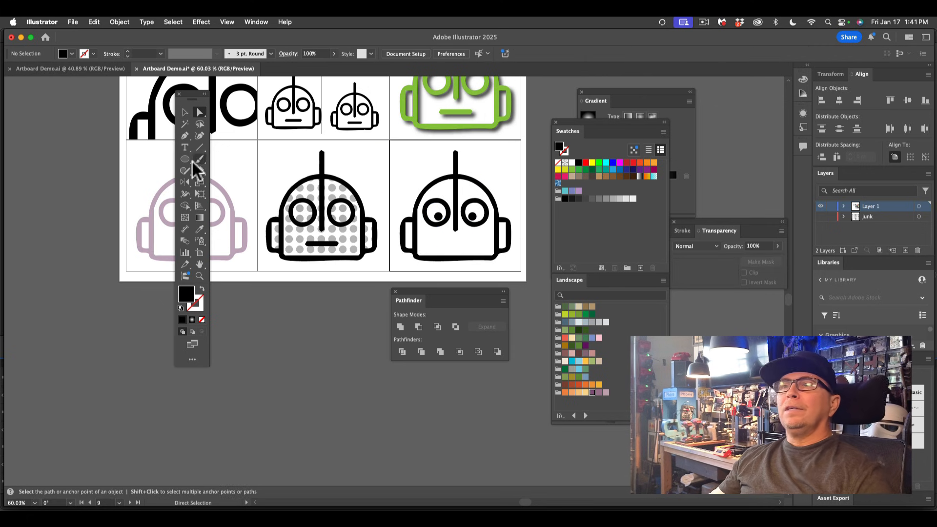
Draw a slanted curved mouth about 88 pt wide on the bottom-right robot with no fill and a black stroke
click(185, 136)
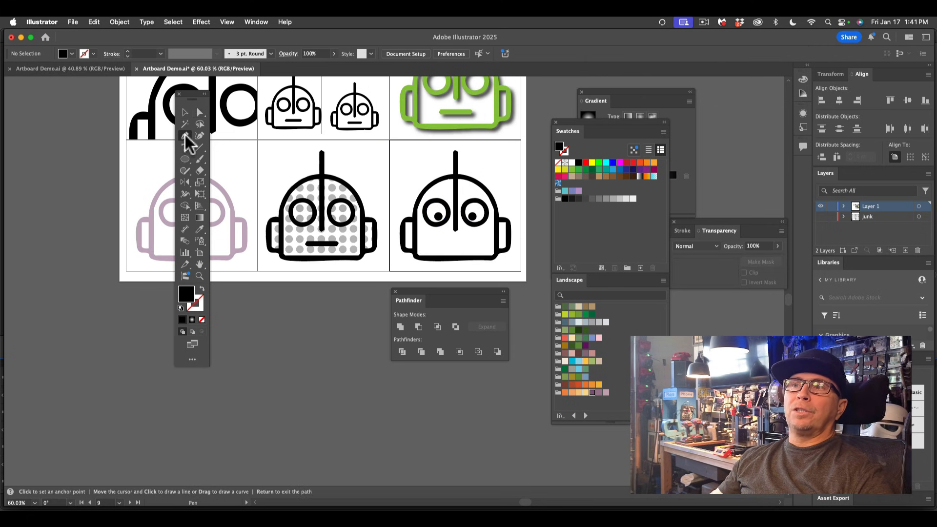
click(426, 238)
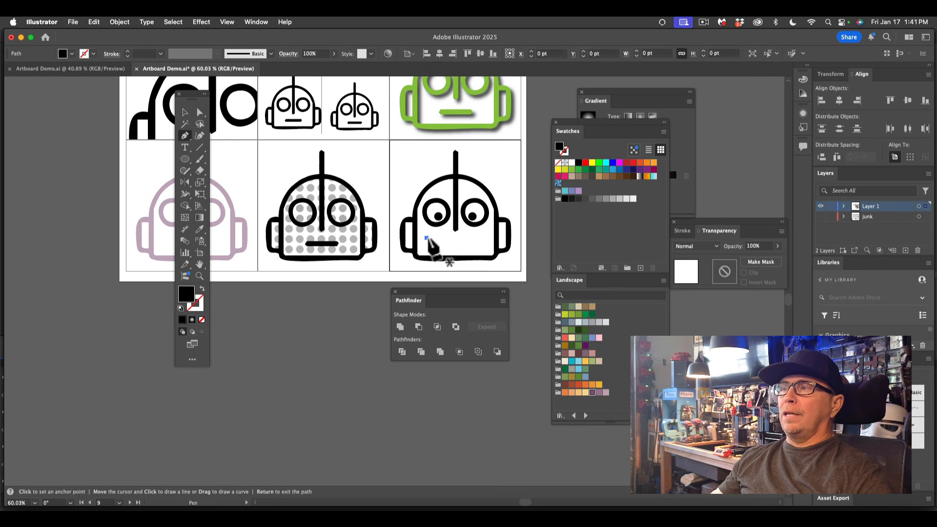
drag(457, 248, 486, 255)
click(185, 112)
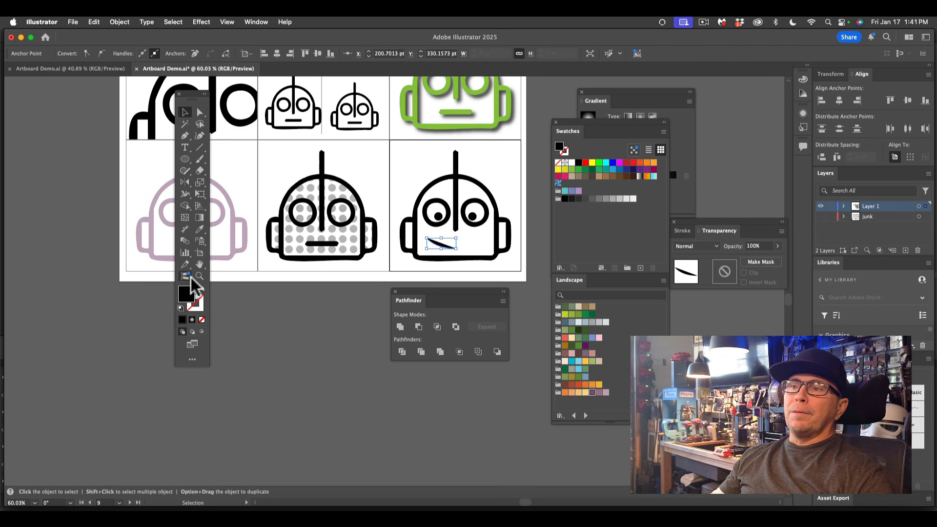
click(201, 289)
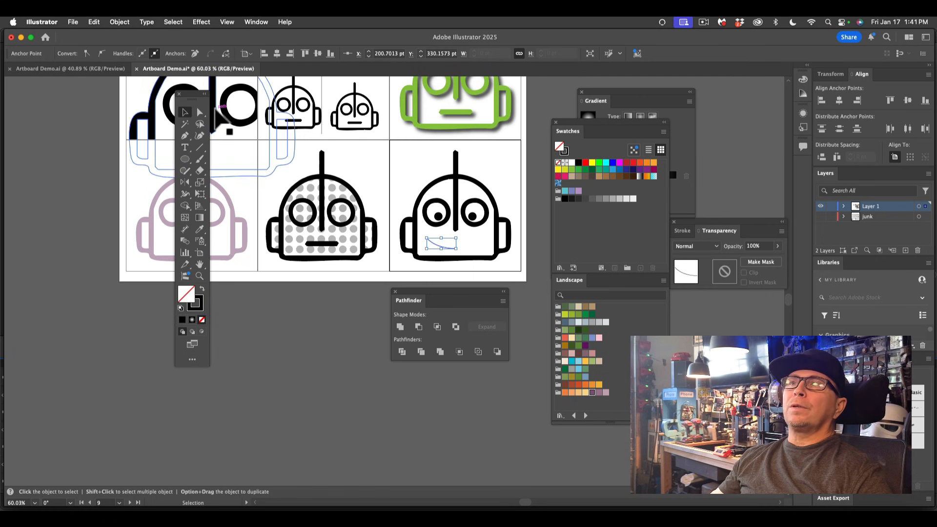
click(261, 298)
Set the curved mouth's stroke weight to 14 pt with round caps and deselect it
click(431, 242)
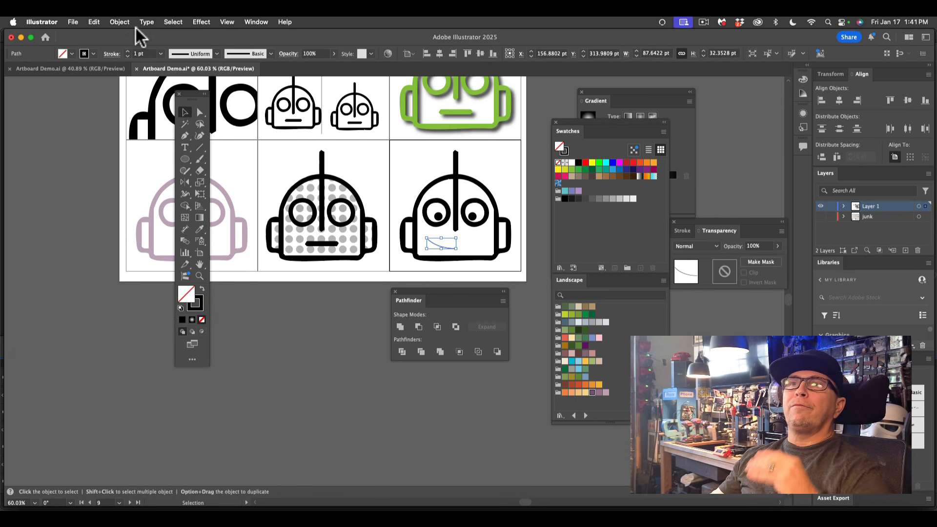
click(128, 51)
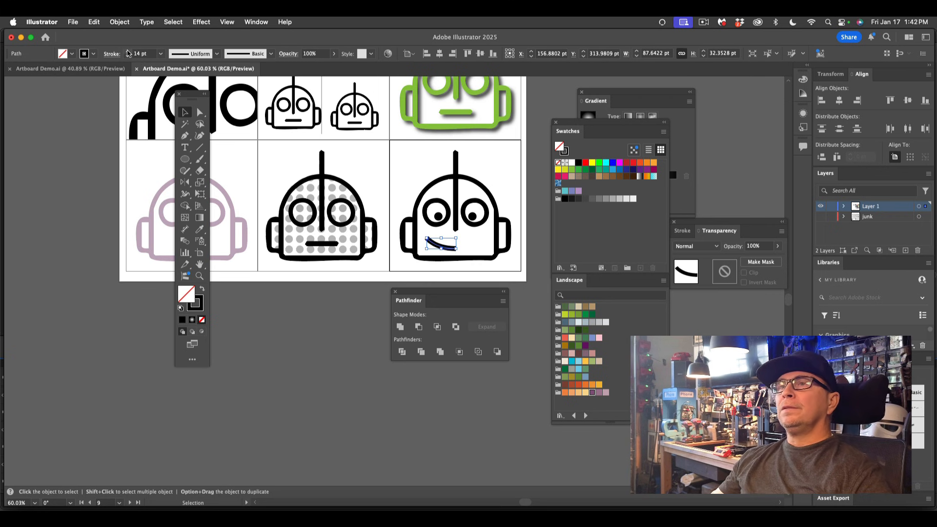
click(113, 55)
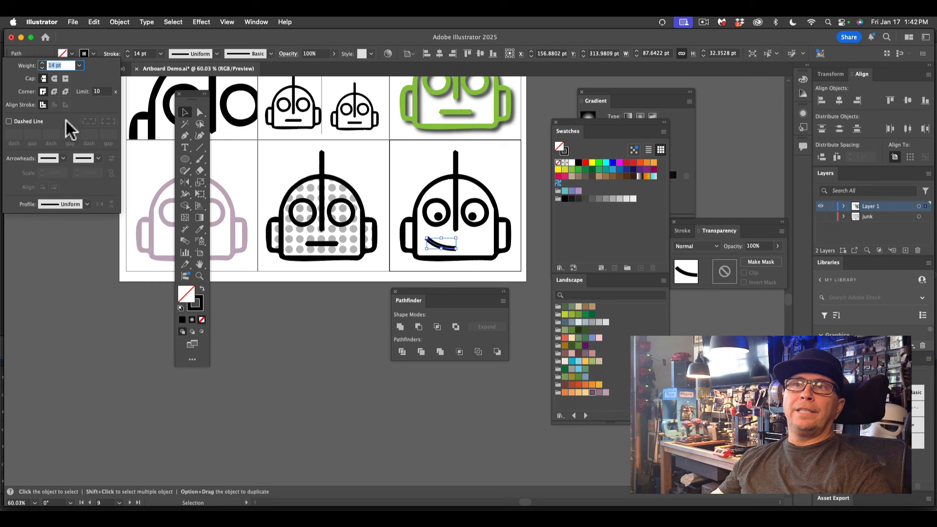
click(53, 78)
click(267, 350)
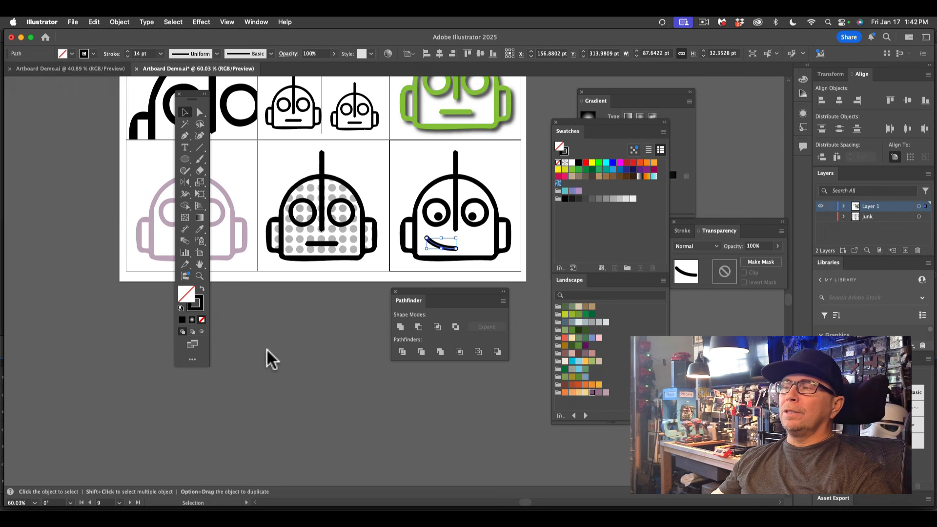
click(368, 299)
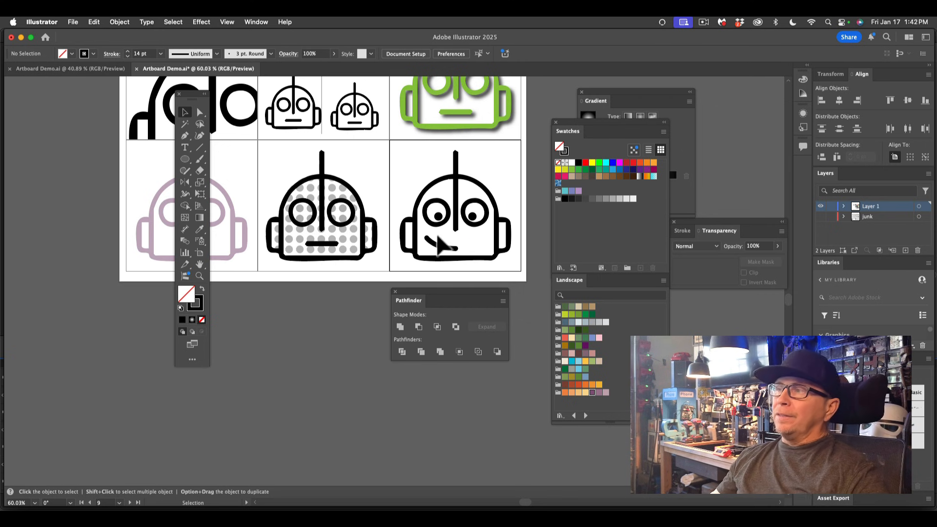
Delete the spare robot lying outside the artboard beside the grid
scroll(438, 245, down, 5)
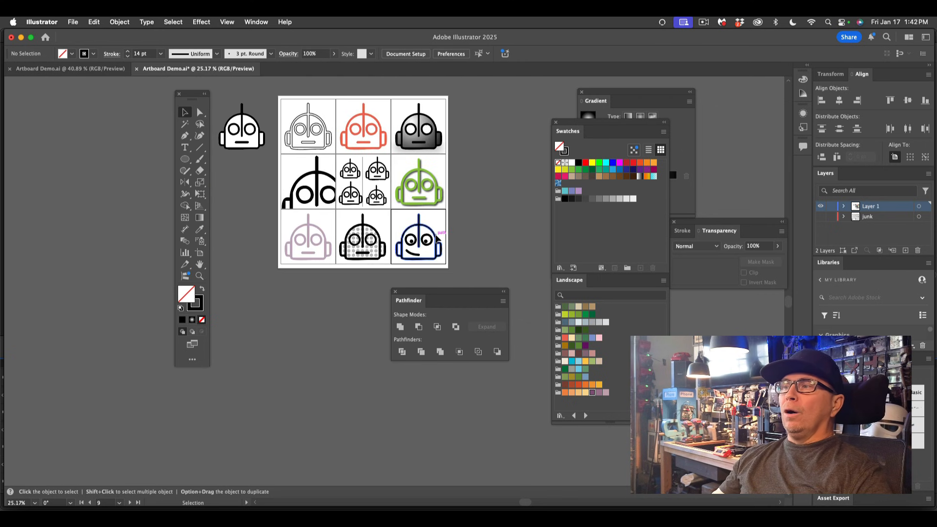
click(255, 146)
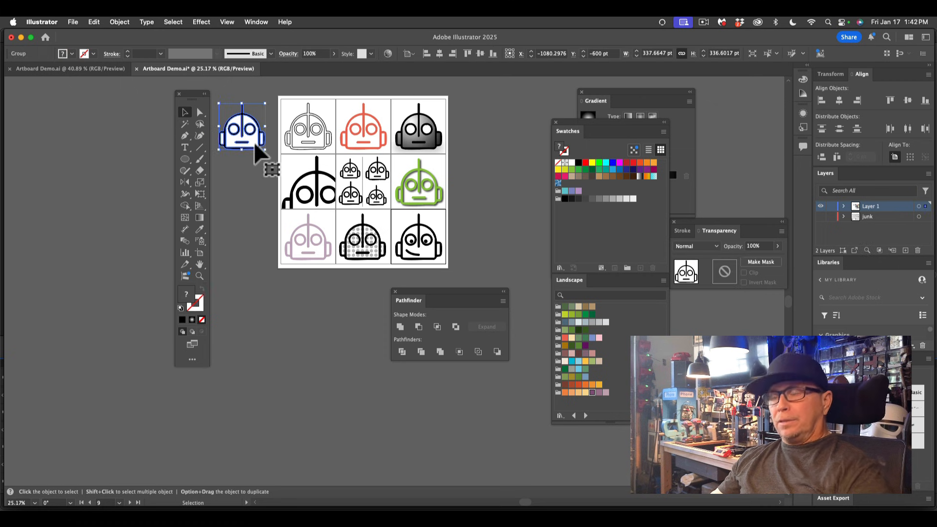
key(Delete)
Move the floating Pathfinder window clear of the artwork and bring the whole robot grid into view
scroll(360, 150, up, 4)
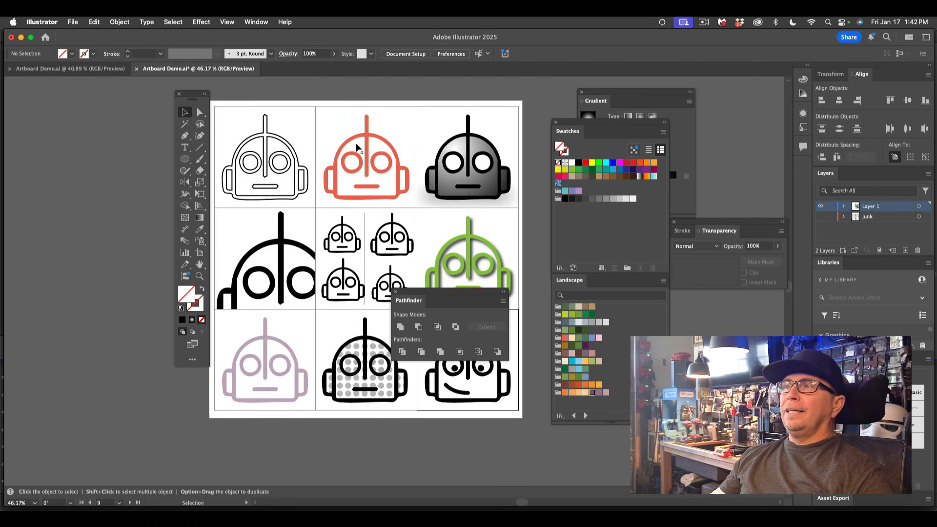
drag(409, 300, 551, 424)
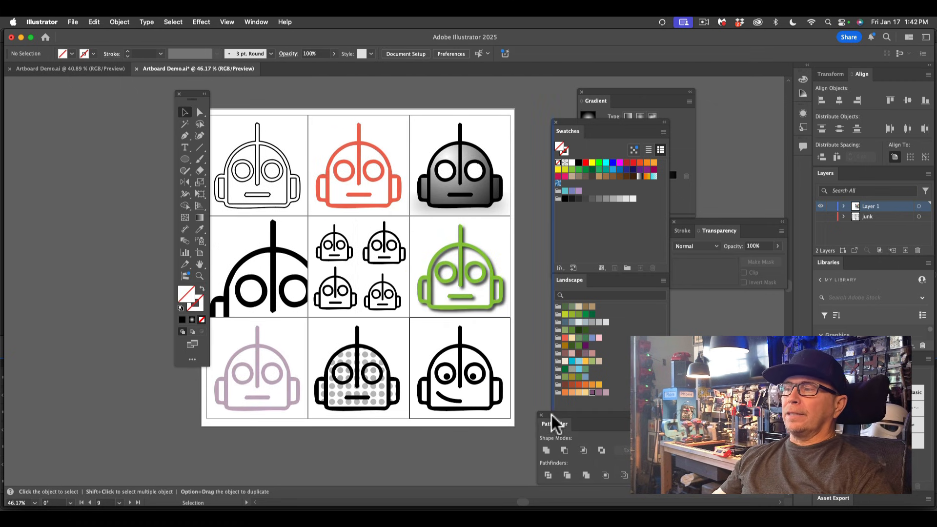
scroll(293, 181, left, 3)
scroll(293, 180, down, 1)
scroll(289, 177, right, 2)
scroll(290, 177, up, 1)
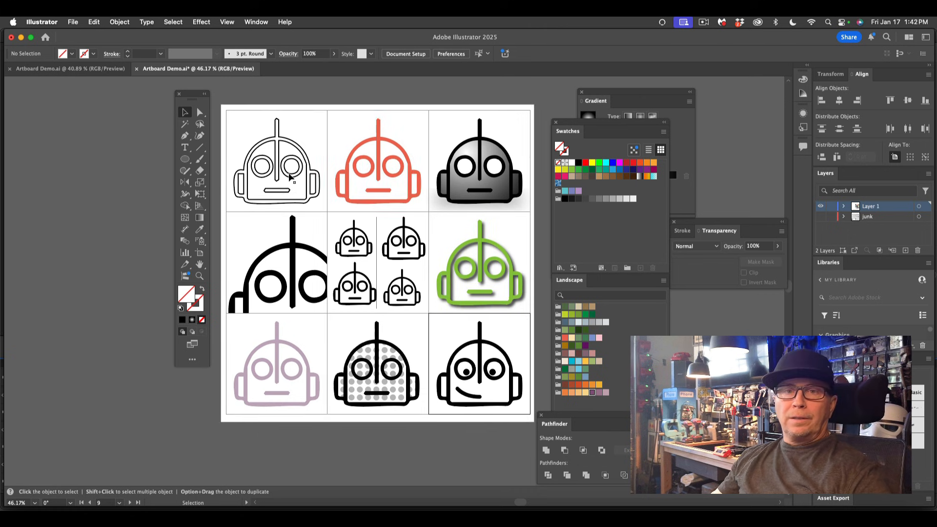
Save the Artboard Demo document
key(super)
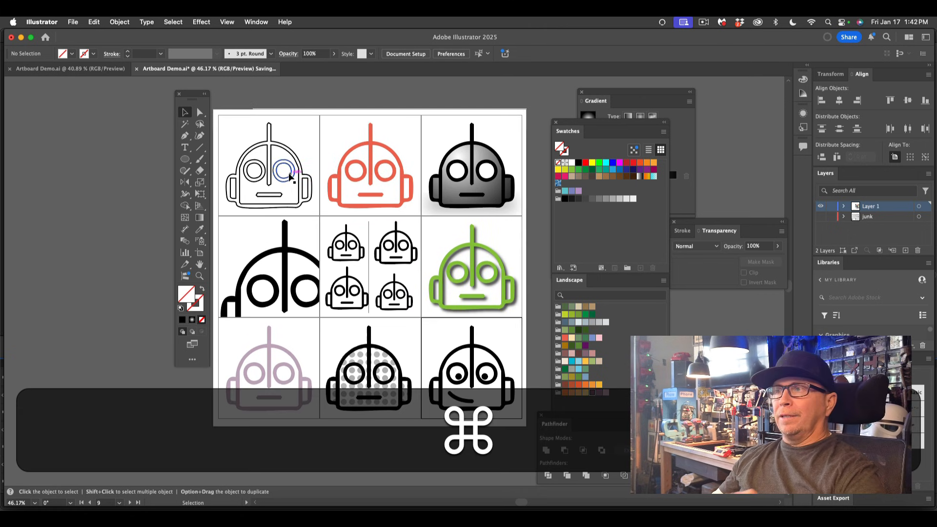
key(super+s)
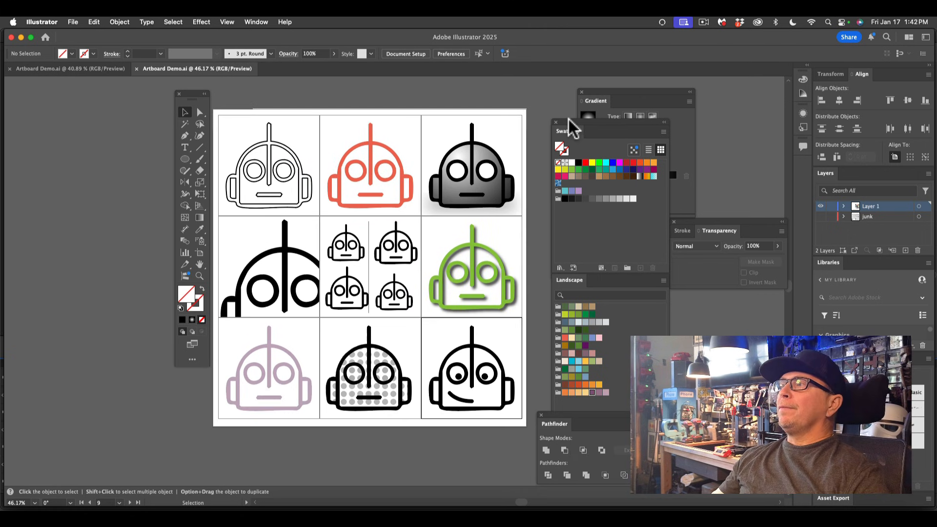
Tidy the workspace by docking the Swatches, Landscape, Stroke/Transparency and Pathfinder panels, closing Gradient, and moving Artboards clear of the artwork
drag(569, 130, 841, 160)
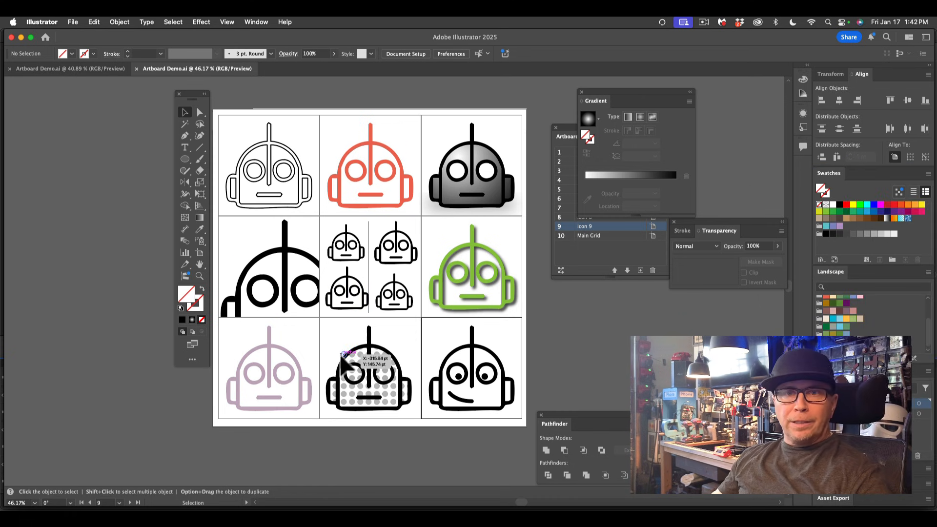
click(580, 92)
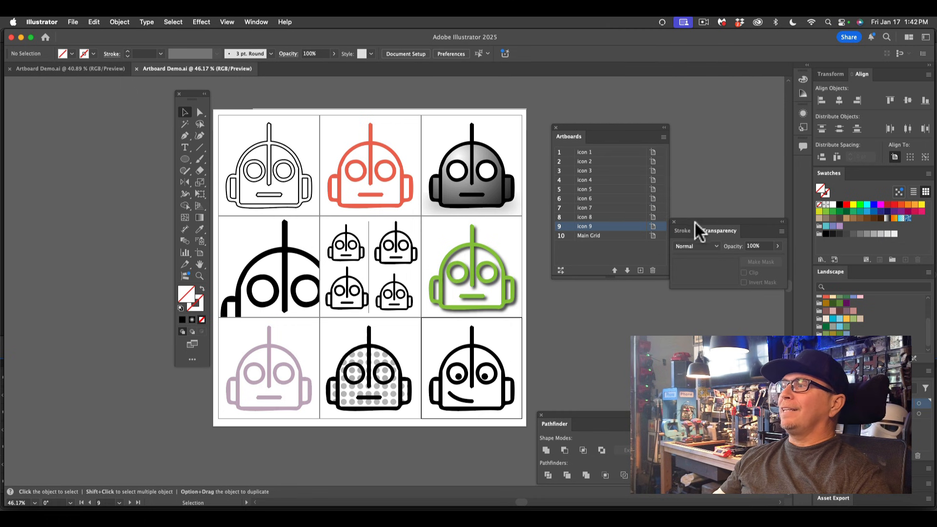
drag(695, 222, 856, 171)
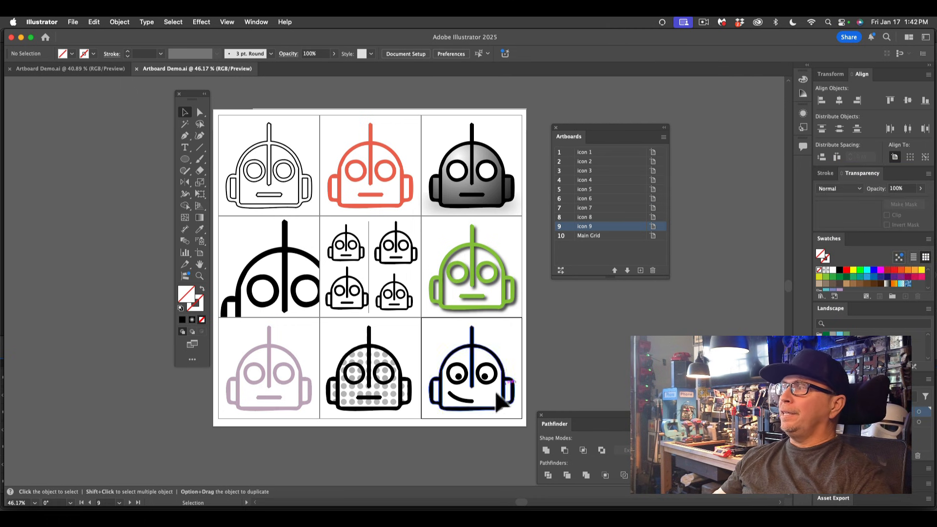
drag(550, 412, 885, 75)
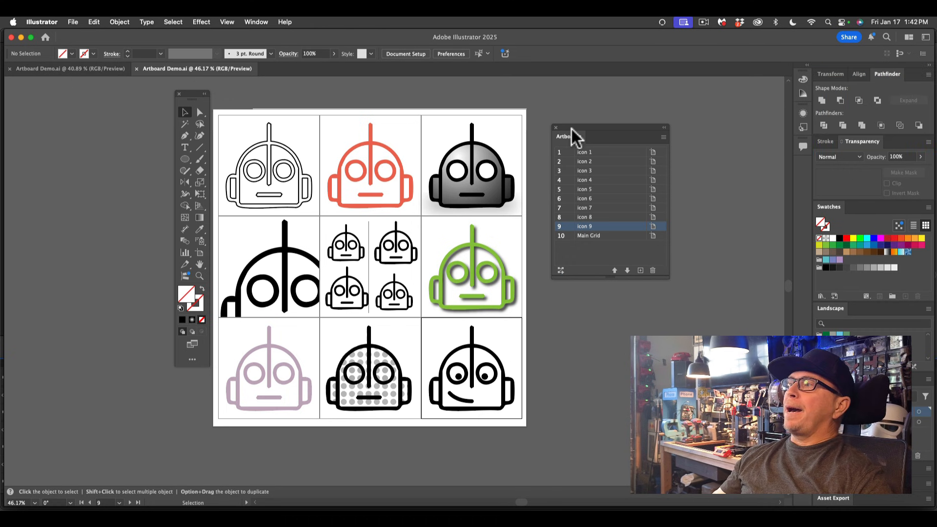
drag(571, 128, 672, 90)
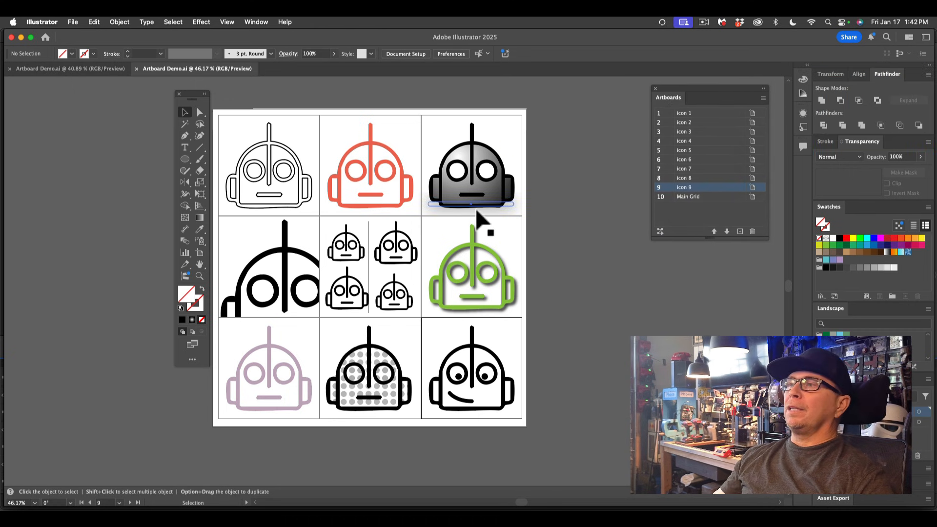
scroll(455, 221, left, 2)
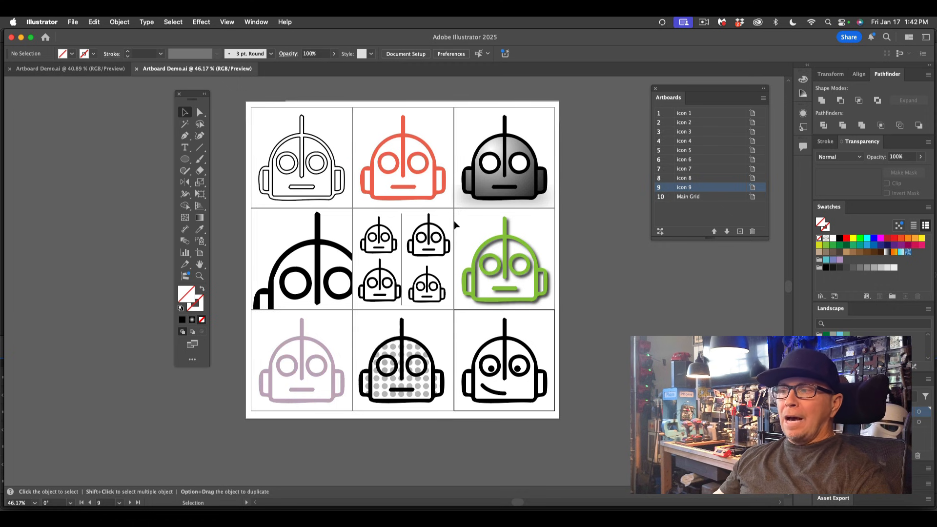
Nudge the vertical divider in the centre cell slightly to the right and give it a 6 pt black stroke
click(402, 254)
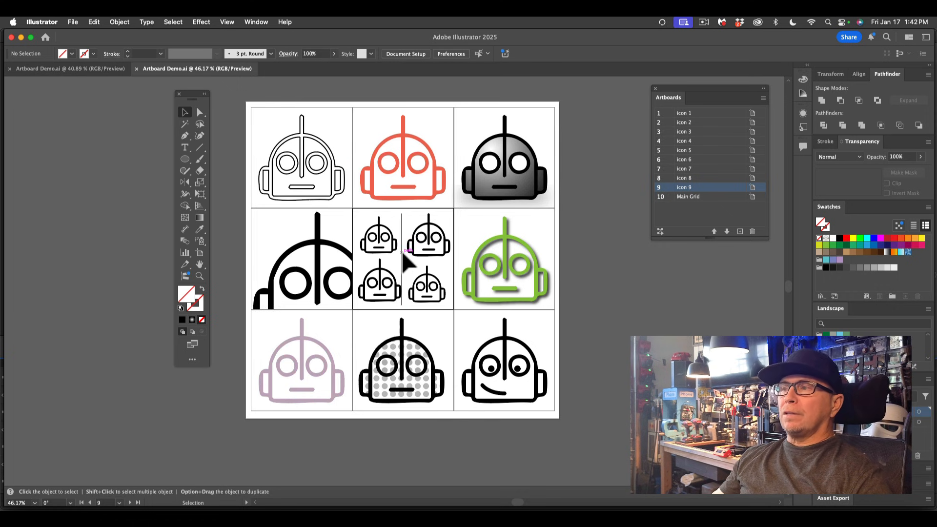
key(Right)
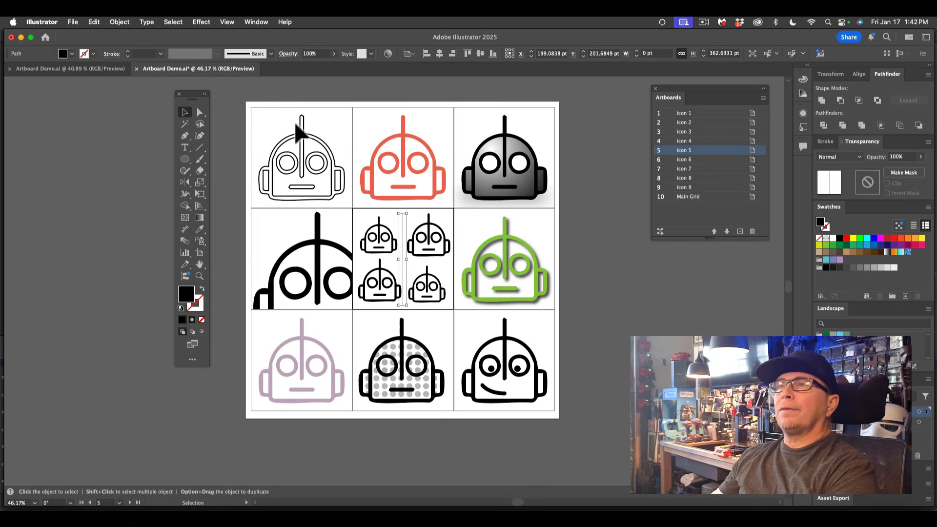
click(128, 53)
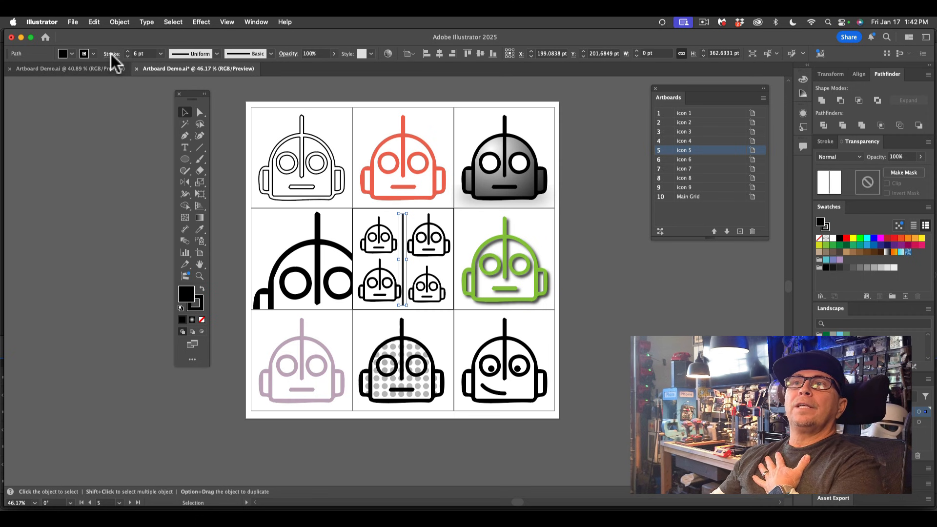
click(112, 54)
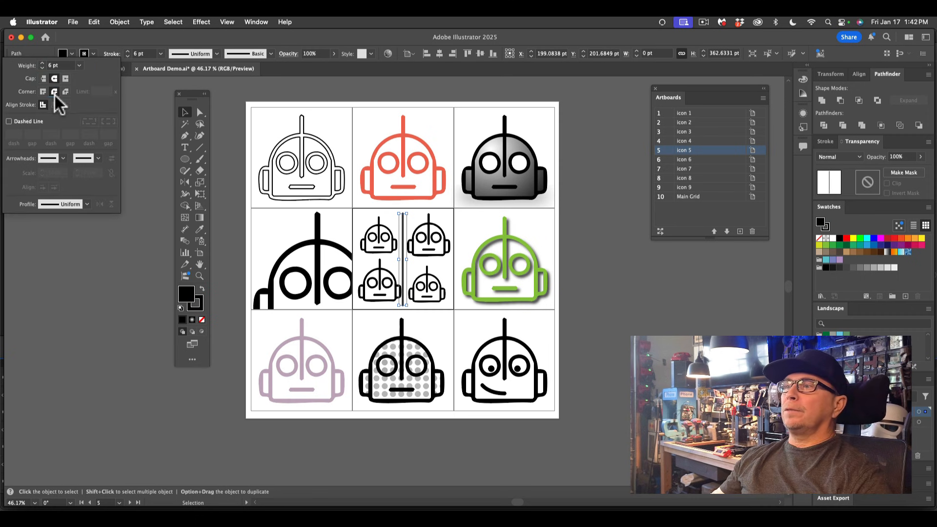
click(144, 227)
click(149, 229)
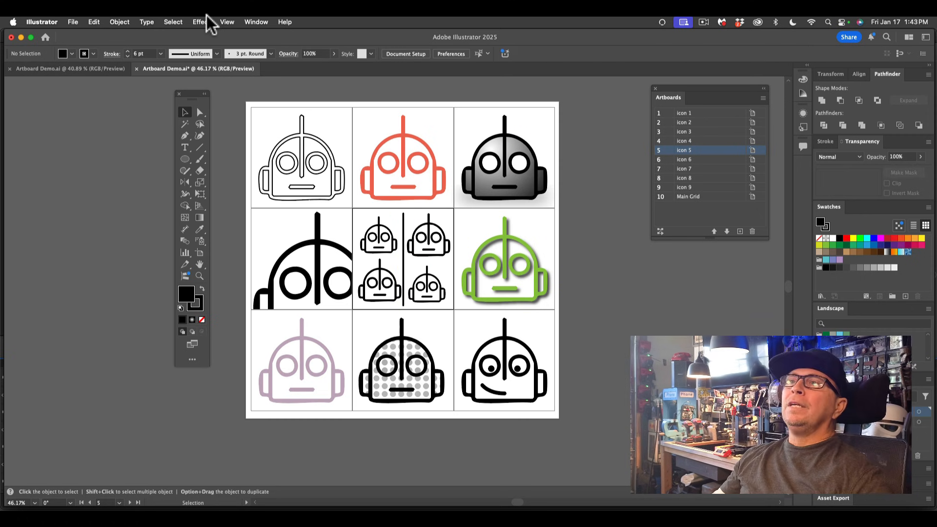
Start an Export for Screens and include all the artboards in it
click(72, 22)
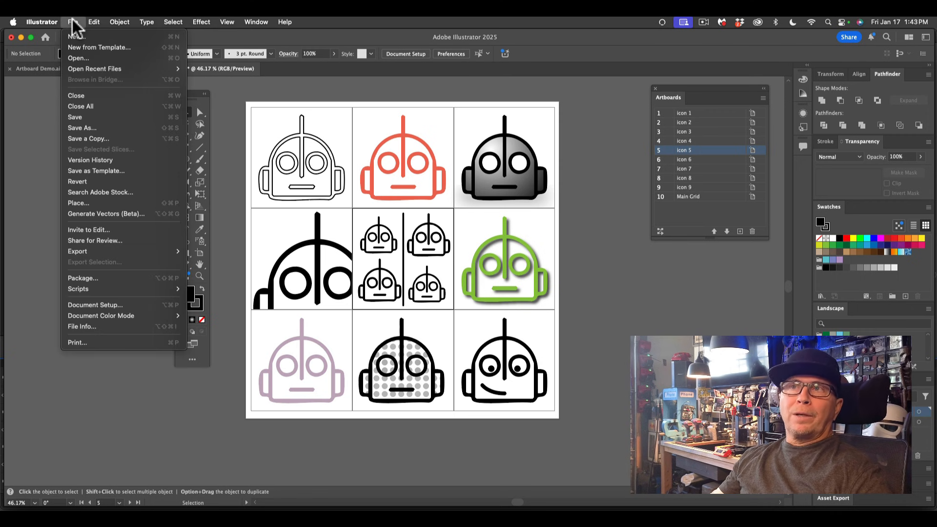
click(228, 253)
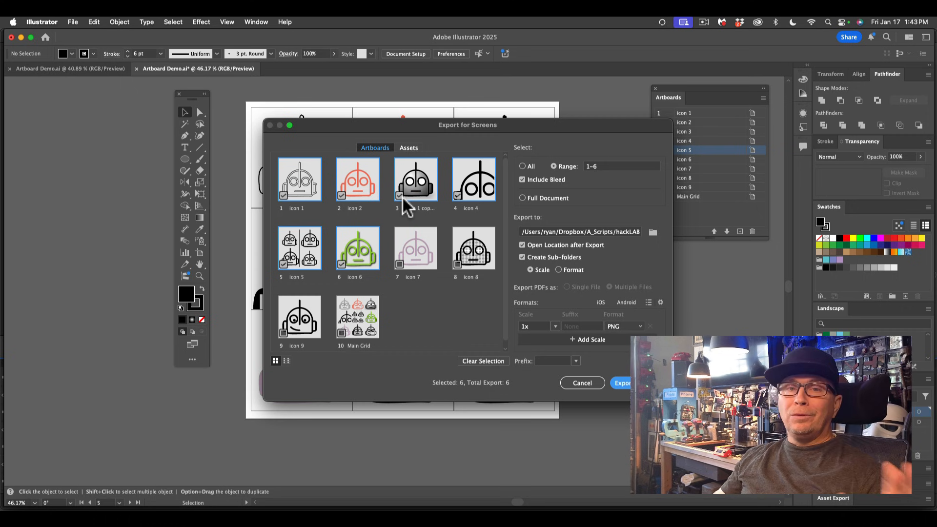
drag(553, 125, 526, 117)
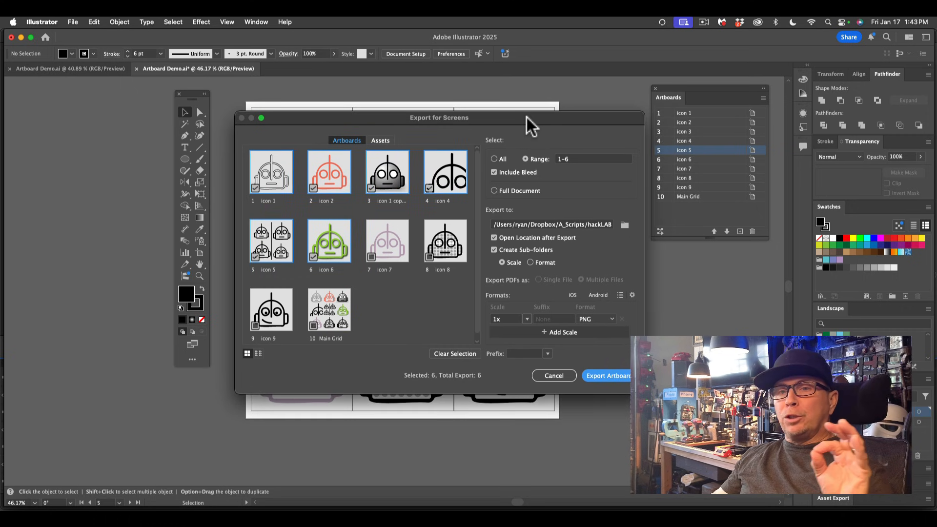
click(496, 159)
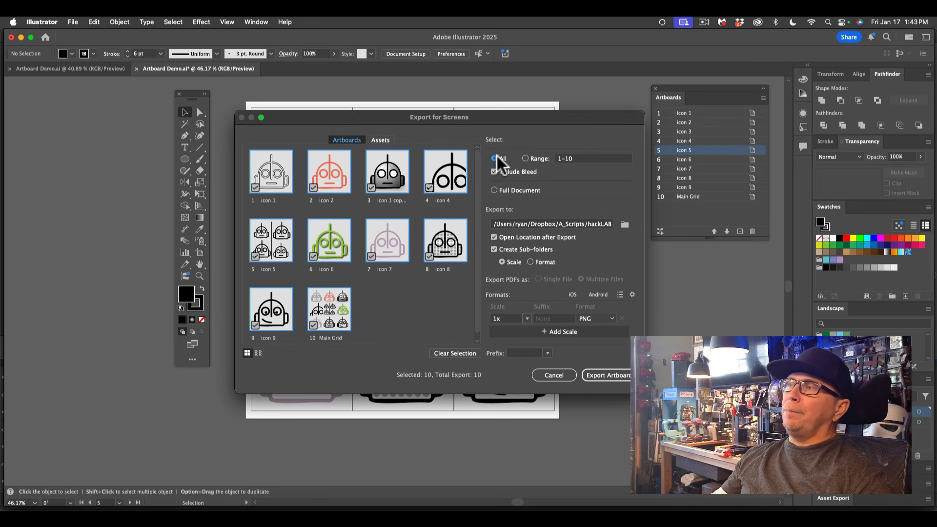
Set the export format to JPG 80 and choose the folder containing Artboard Demo.ai as the destination
click(610, 318)
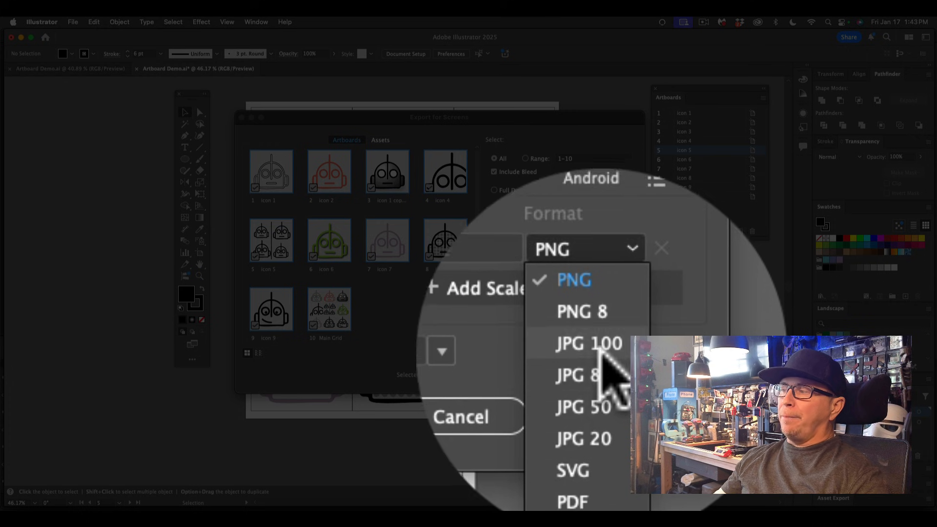
click(601, 363)
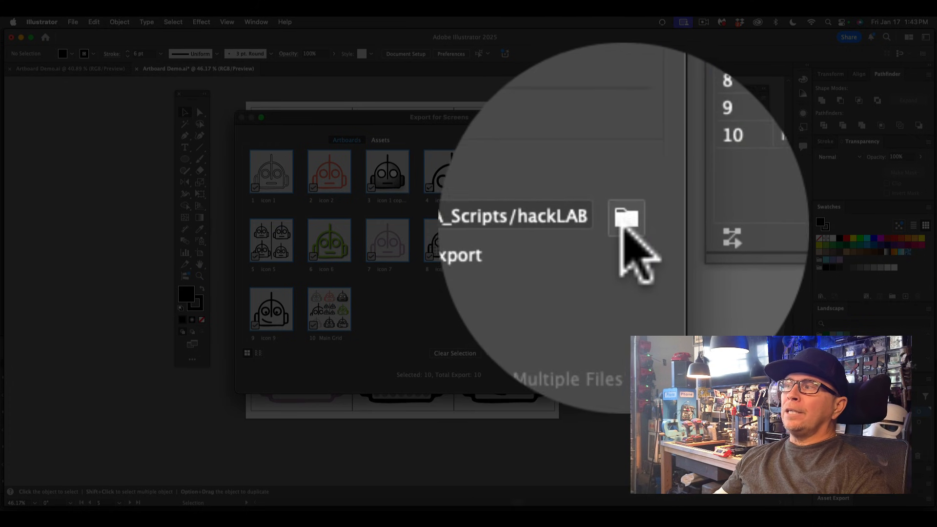
click(625, 225)
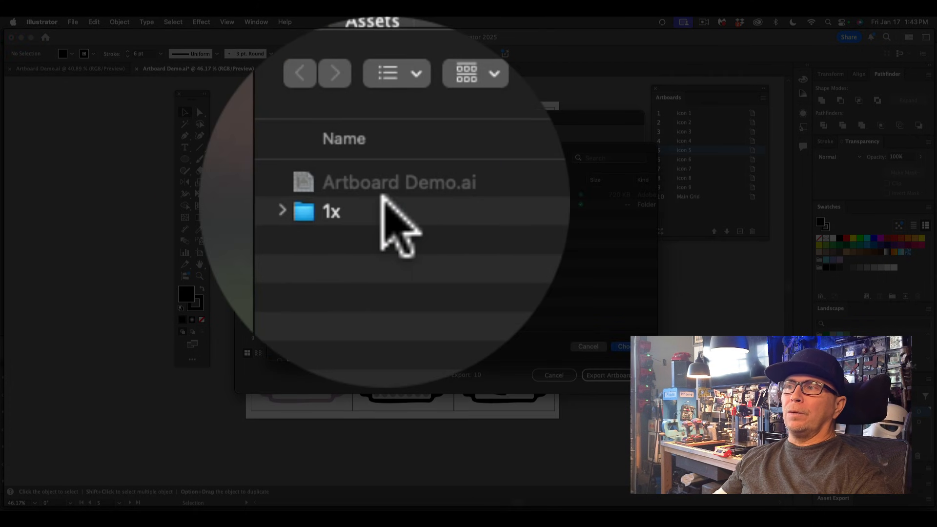
click(627, 347)
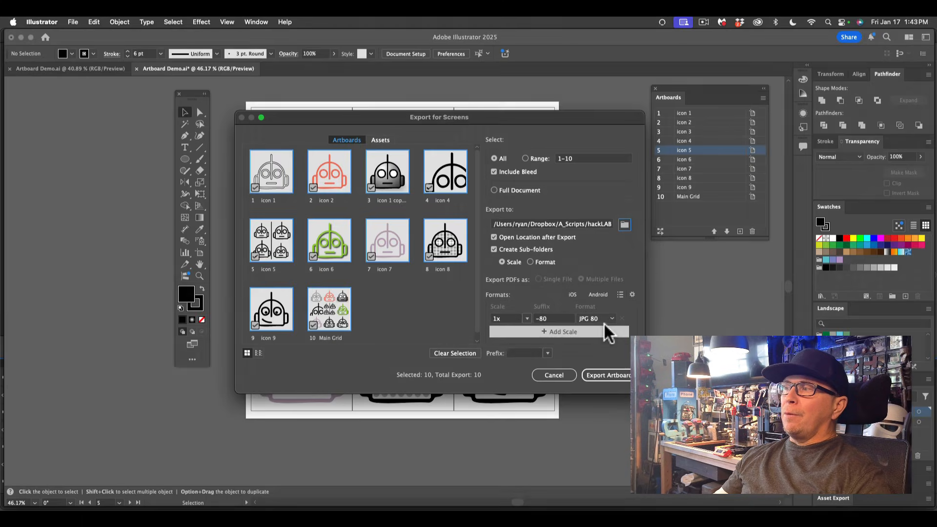
click(527, 319)
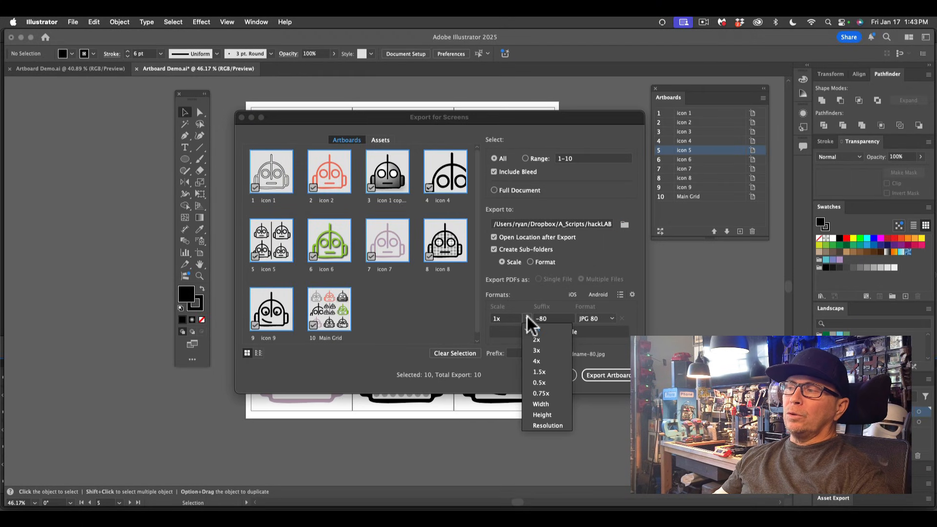
click(547, 414)
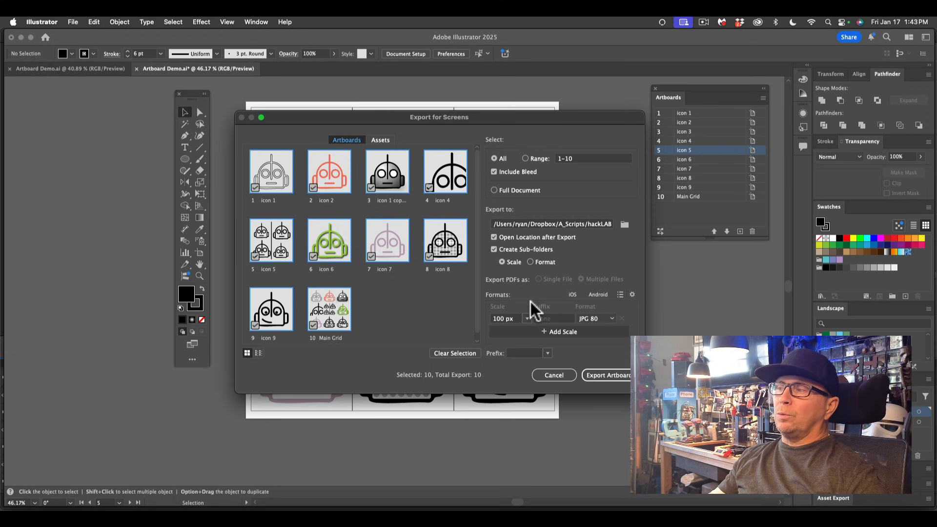
click(529, 319)
click(529, 319)
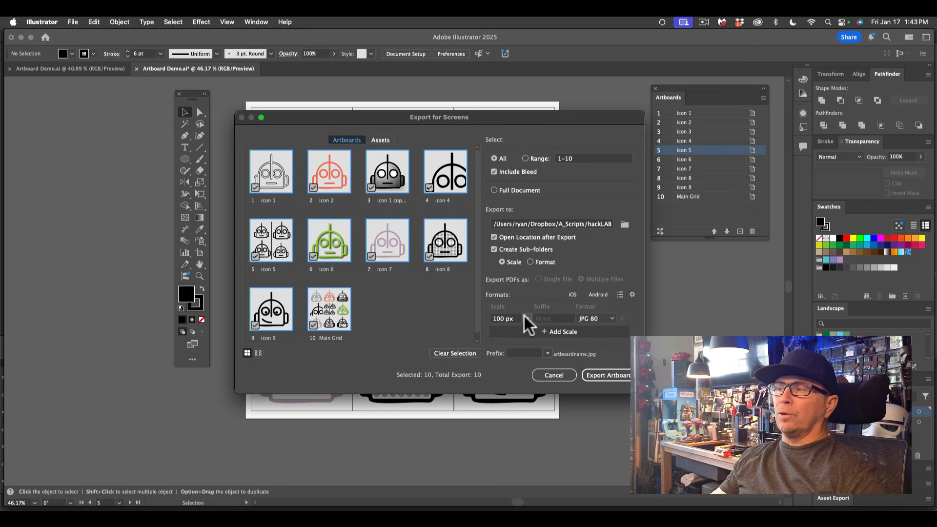
click(527, 319)
click(535, 332)
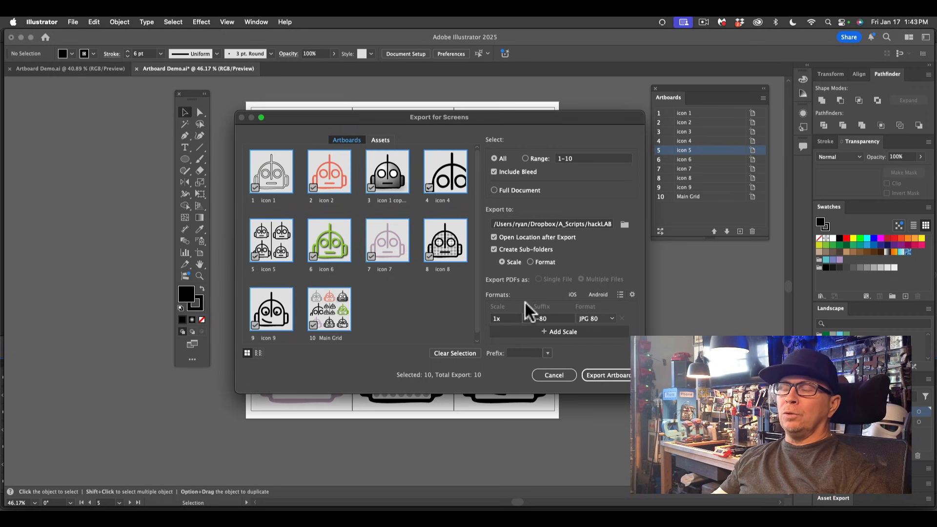
Export all ten artboards and reposition the output folder window that opens
click(605, 377)
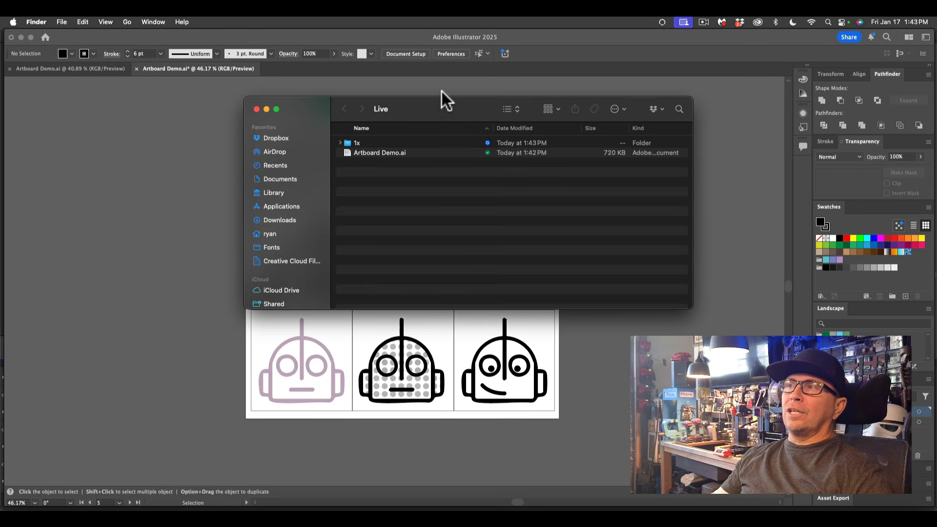
drag(438, 108, 376, 134)
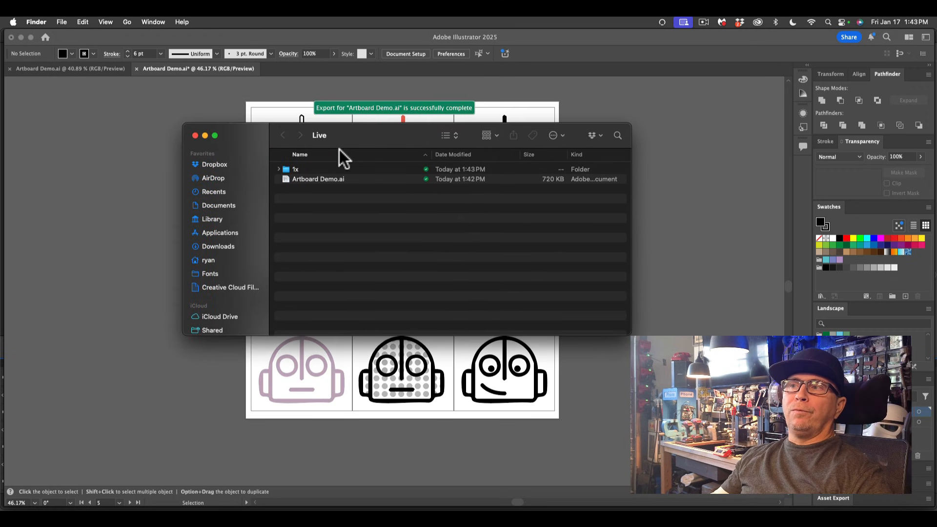
Rename the exported 1x folder as "Artboard demo"
click(293, 172)
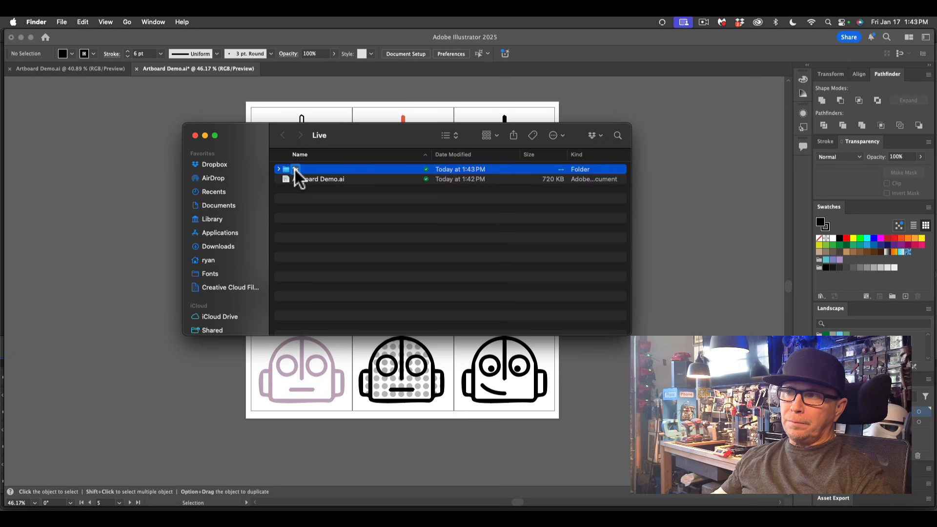
text(Art)
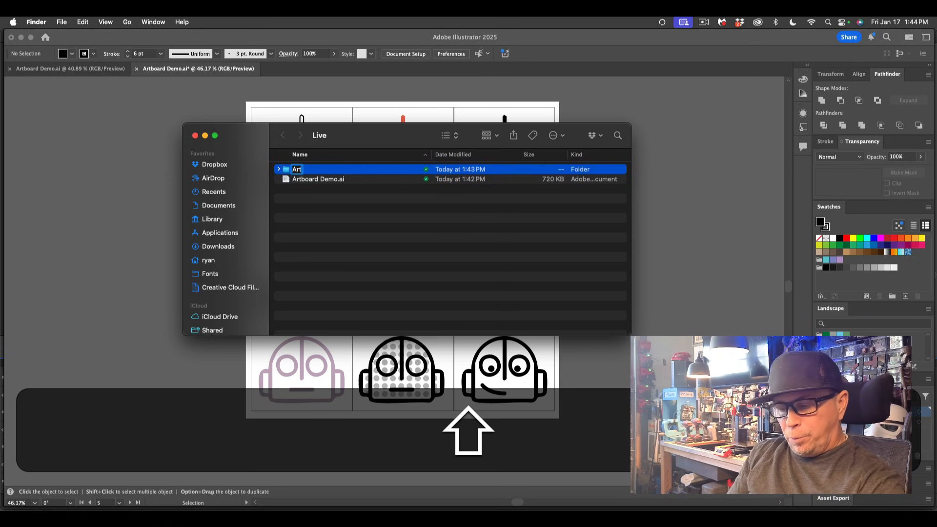
text( board)
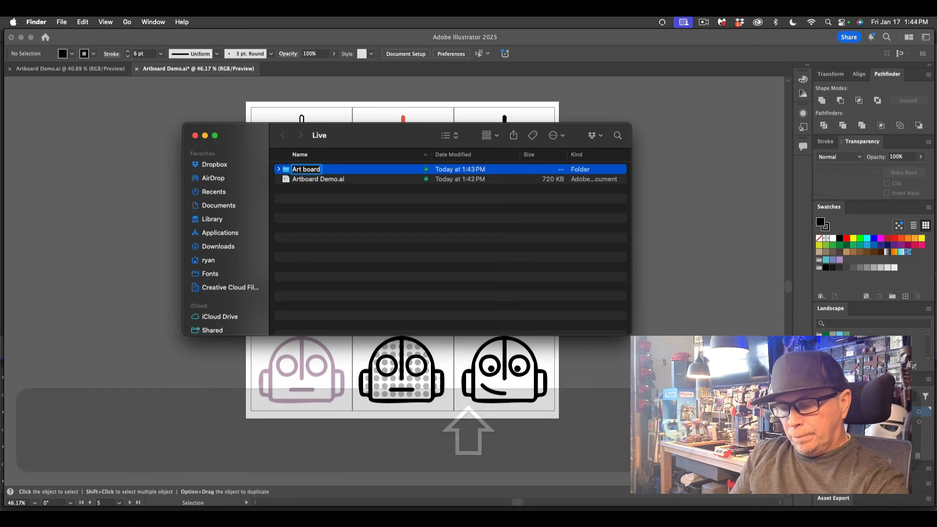
text( demo)
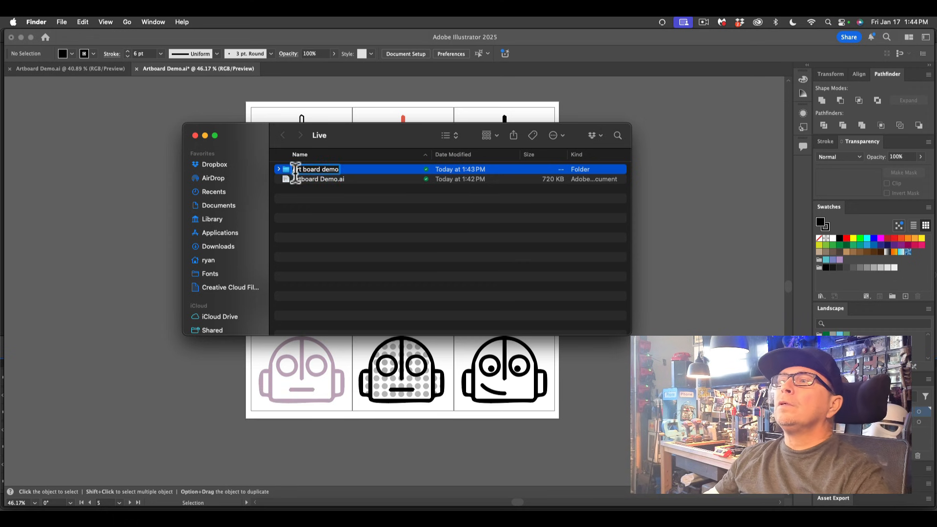
click(303, 169)
key(BackSpace)
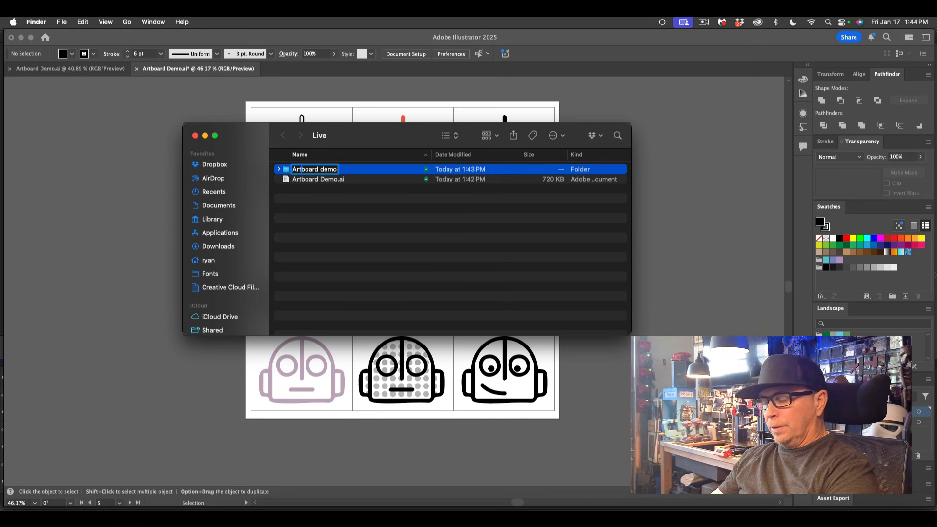
key(Return)
Duplicate the Artboard demo folder and compress the original into a ZIP archive
right_click(310, 171)
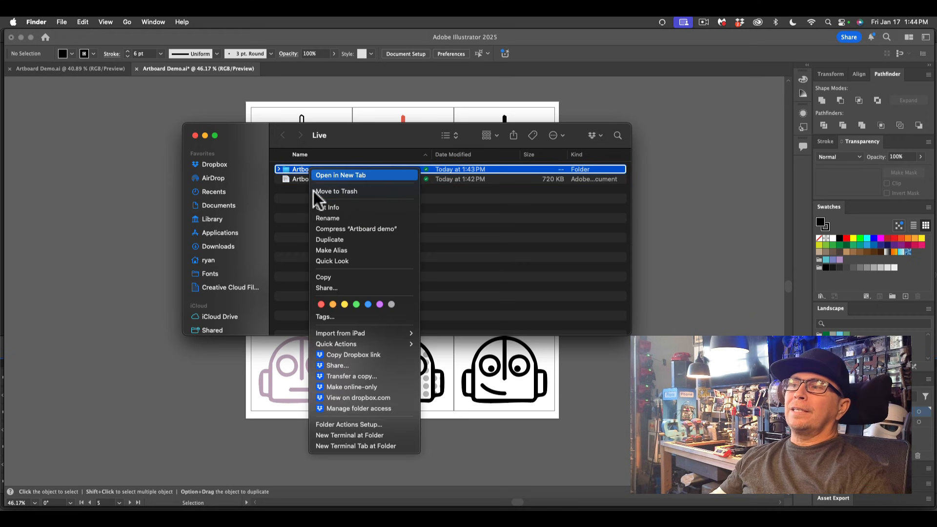
click(342, 238)
right_click(324, 178)
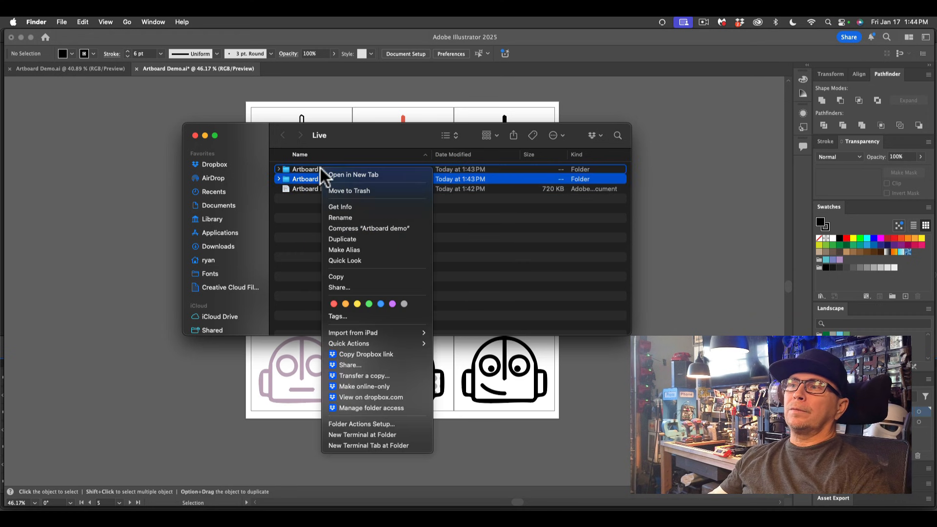
click(343, 236)
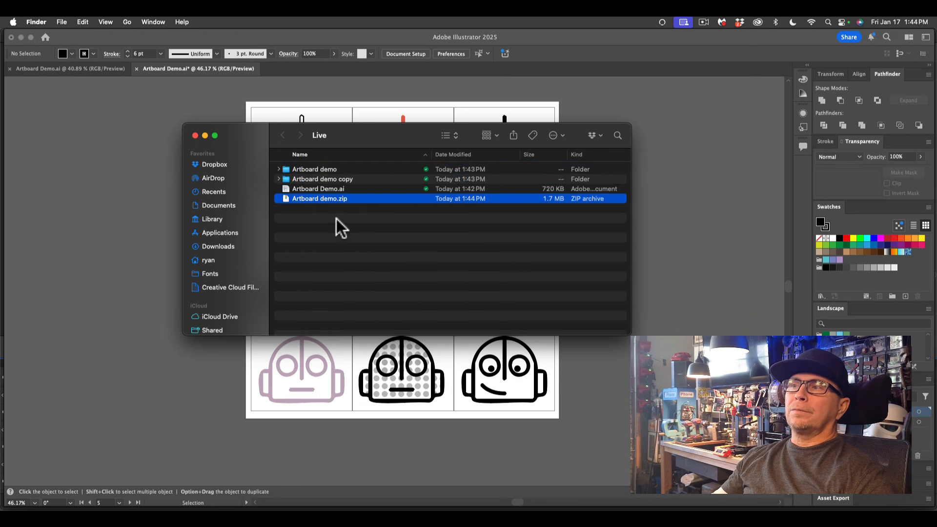
Close the output folder window and return to the robot icon document in Illustrator
click(338, 223)
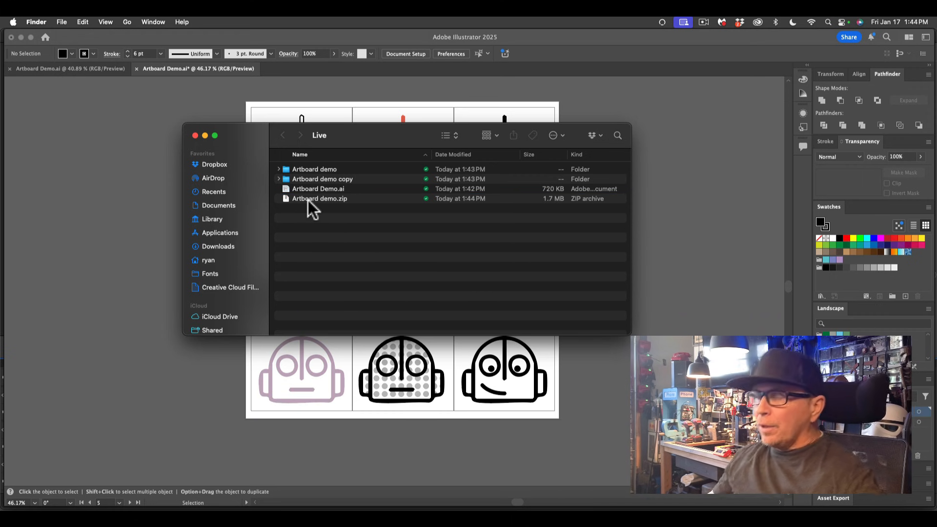
click(195, 135)
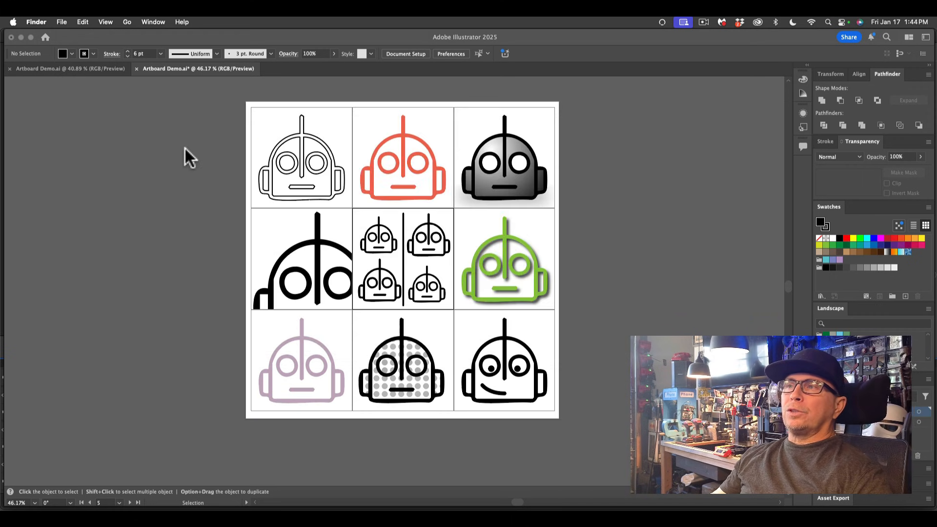
click(185, 147)
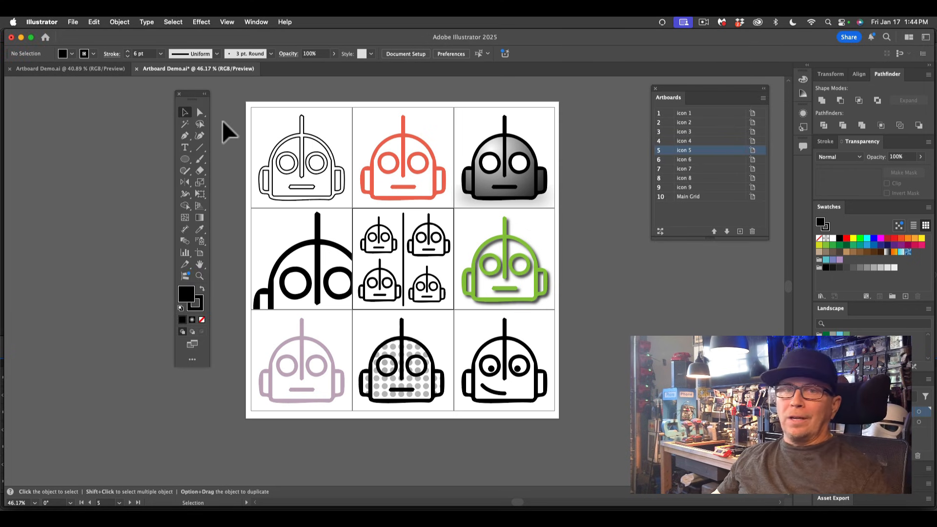
Start Export for Screens with all ten artboards selected and set the export format to SVG
click(75, 21)
mouse_move(93, 251)
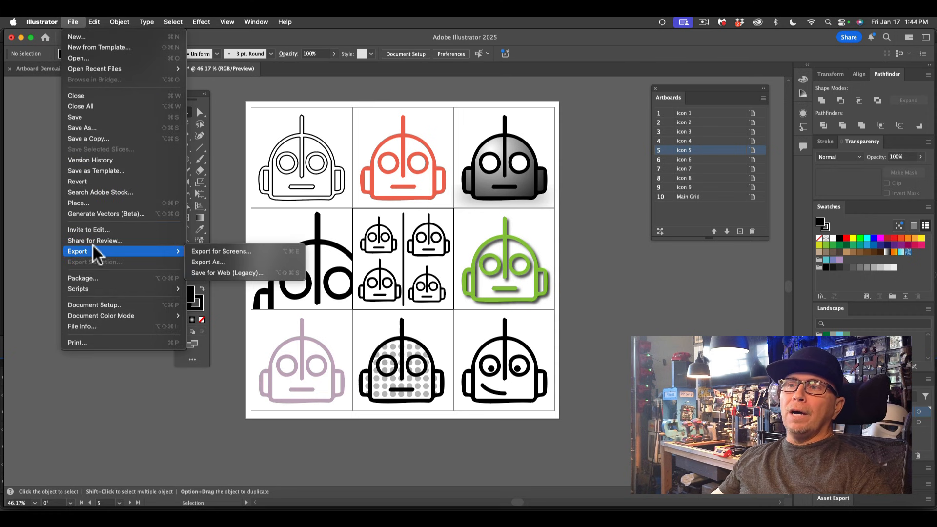
click(231, 250)
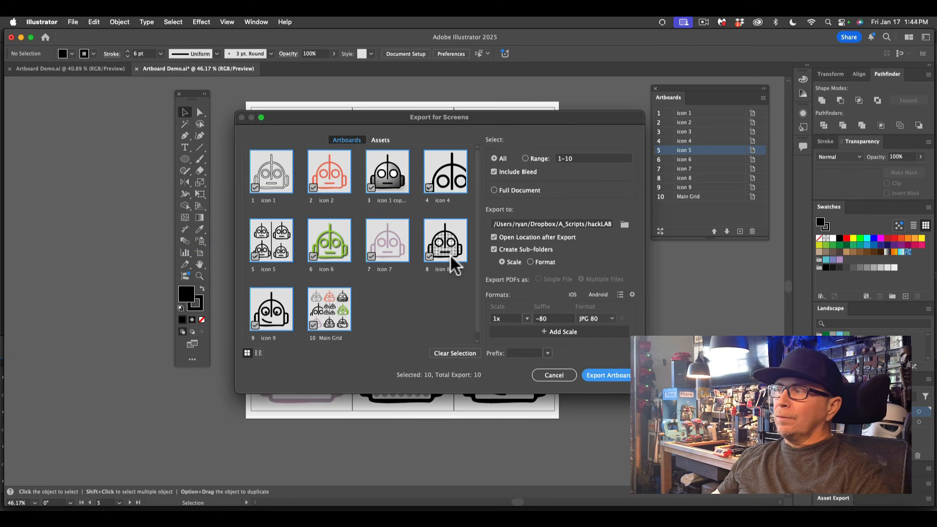
click(599, 317)
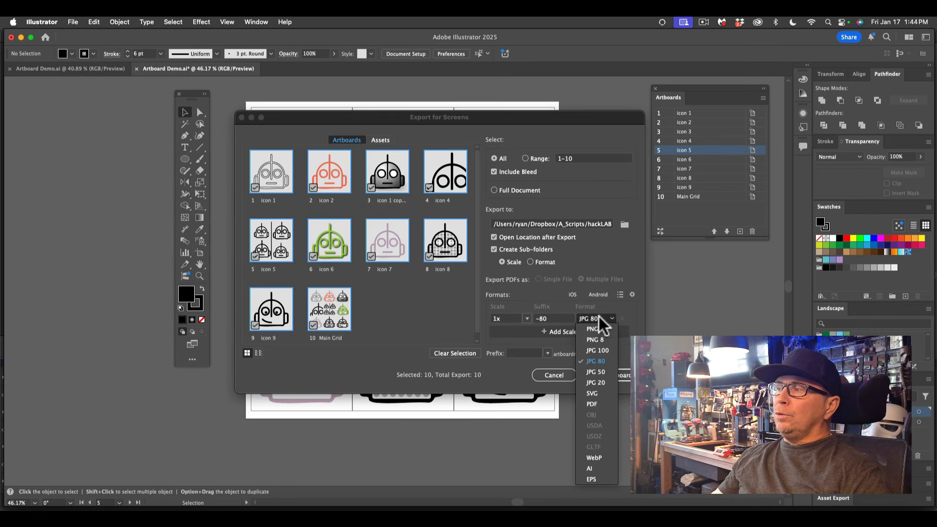
click(592, 394)
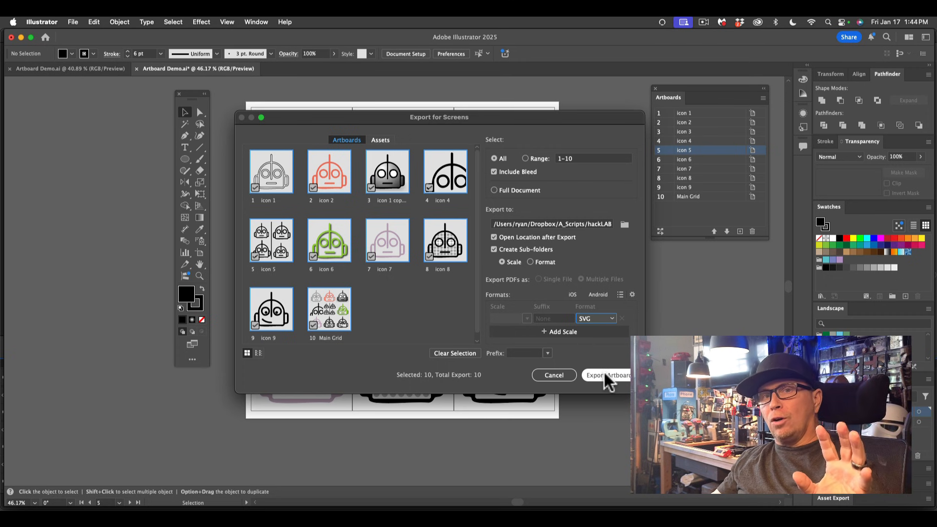
Examine the SVG options in the export format settings, leaving them unsaved
click(632, 295)
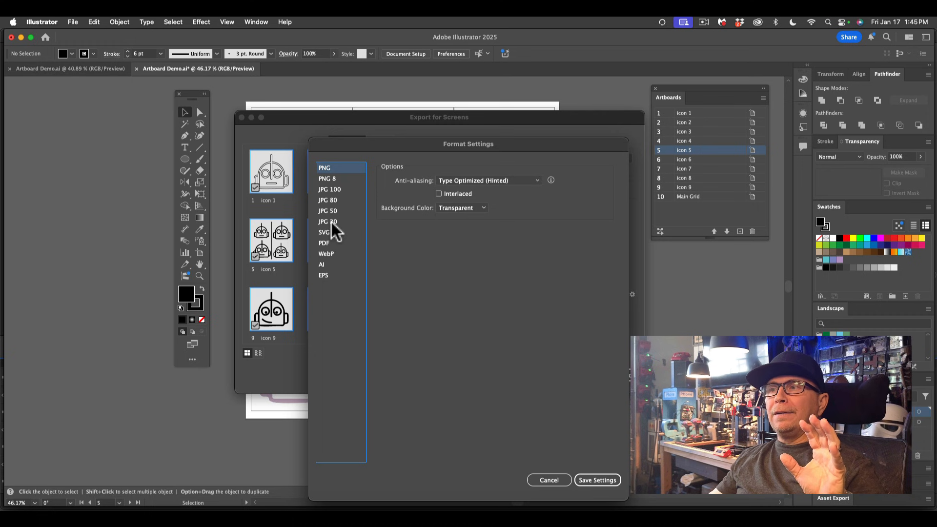
click(325, 233)
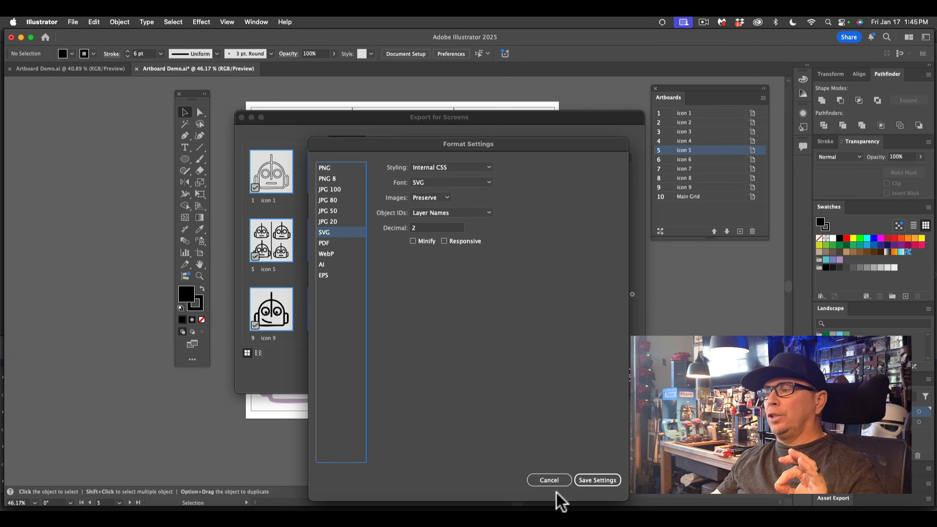
click(552, 481)
Export all ten artboards as SVG files, select the resulting SVG folder, and dismiss the output folder window
click(601, 373)
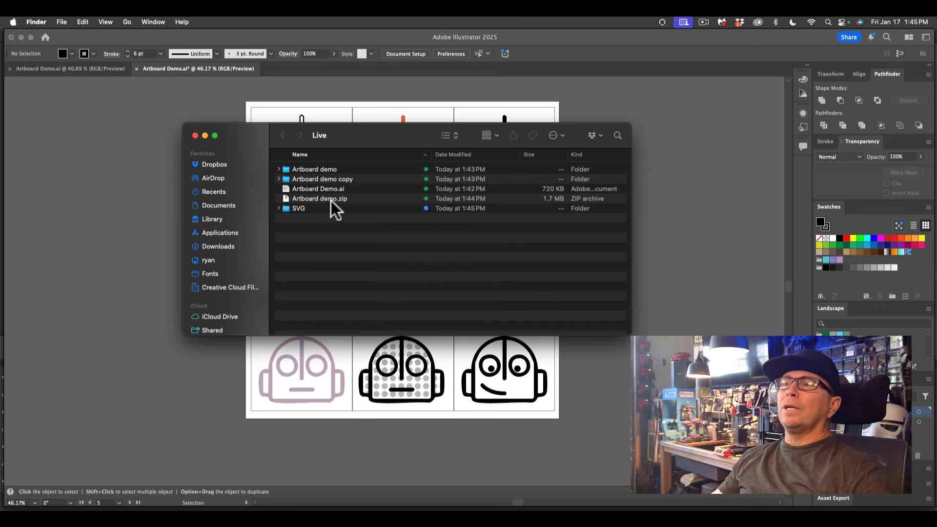
click(299, 211)
right_click(298, 211)
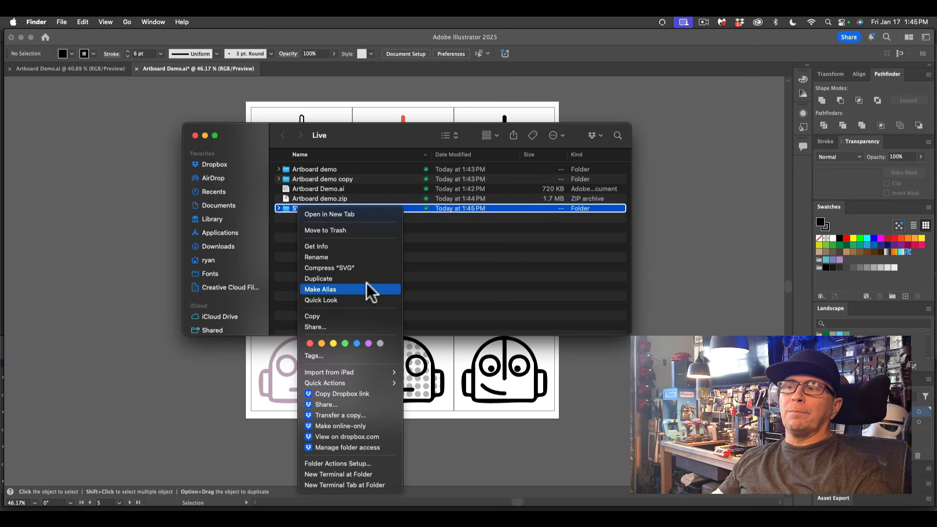
click(478, 266)
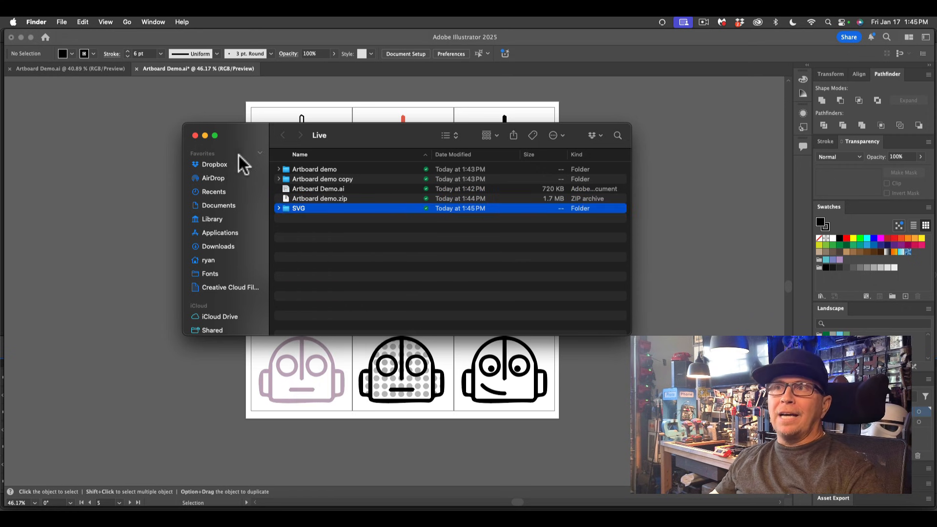
click(205, 135)
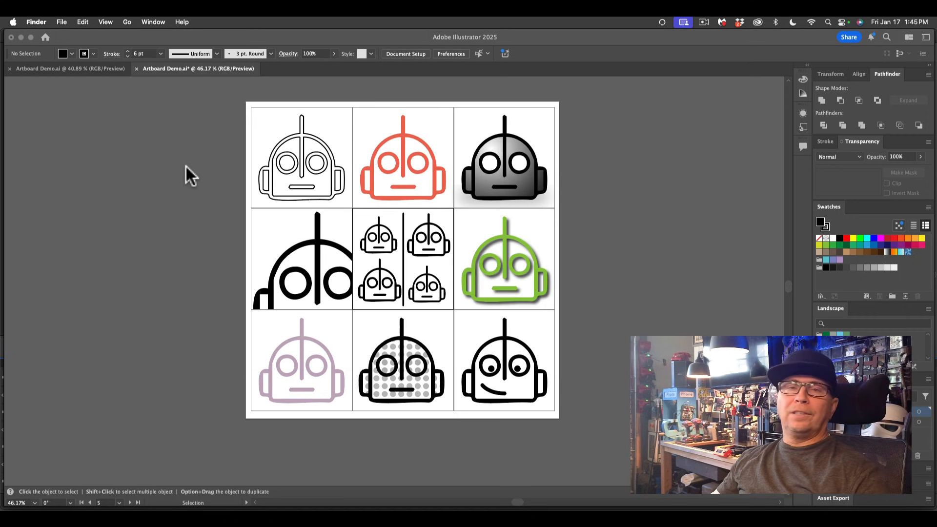